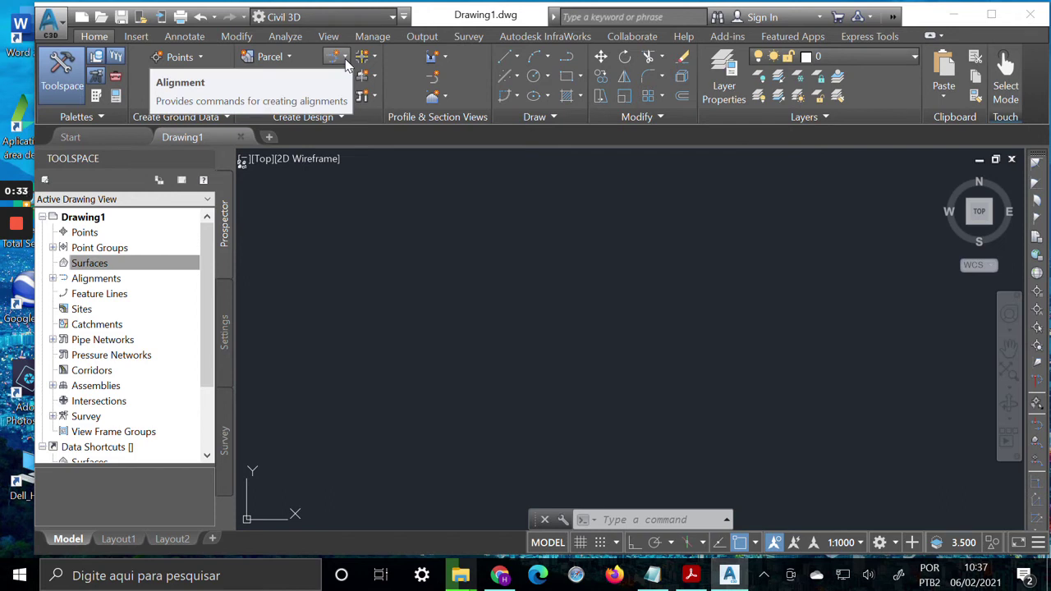
Create a new drawing from the acadiso template in the AutoCAD Template folder.
left_click(136, 265)
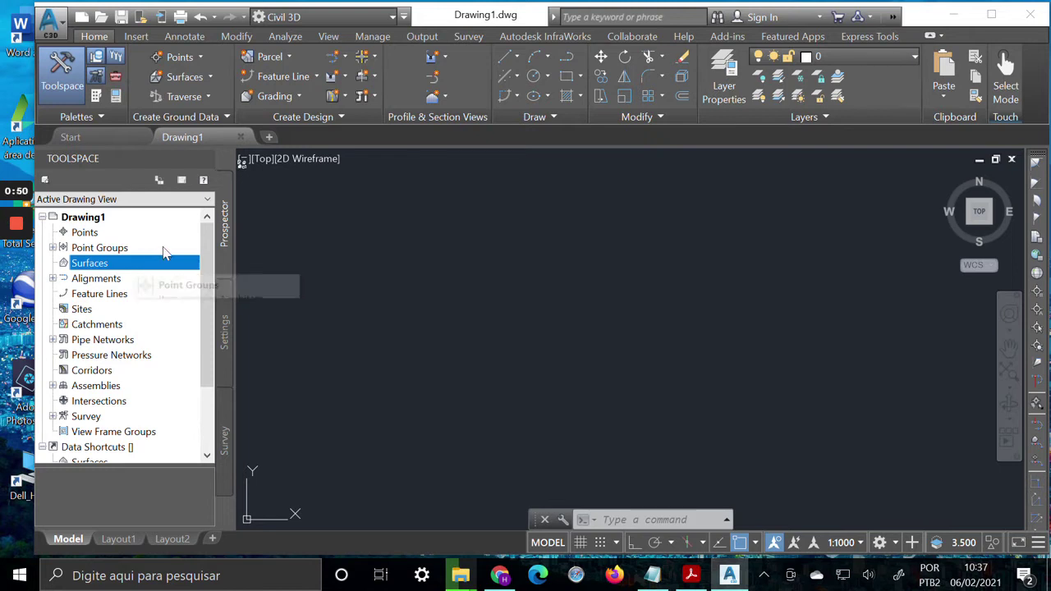
left_click(67, 34)
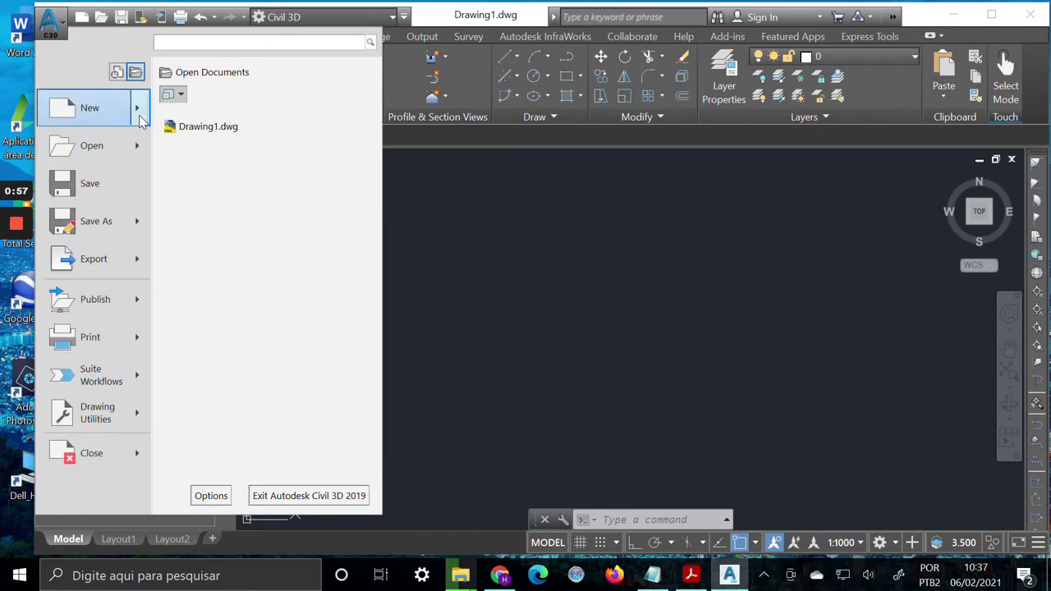
mouse_move(139, 115)
left_click(221, 116)
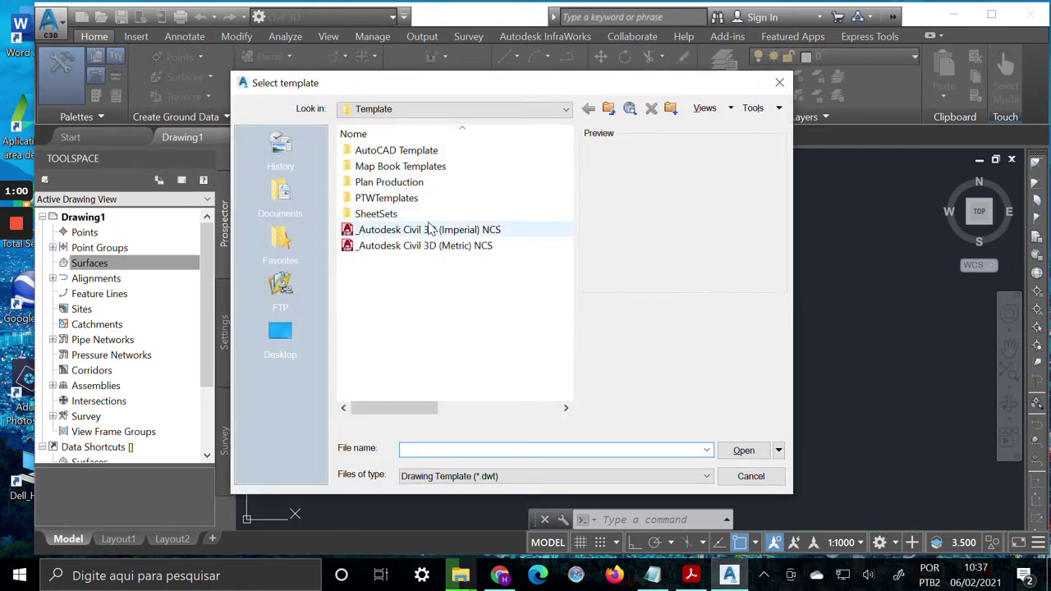
double_click(426, 151)
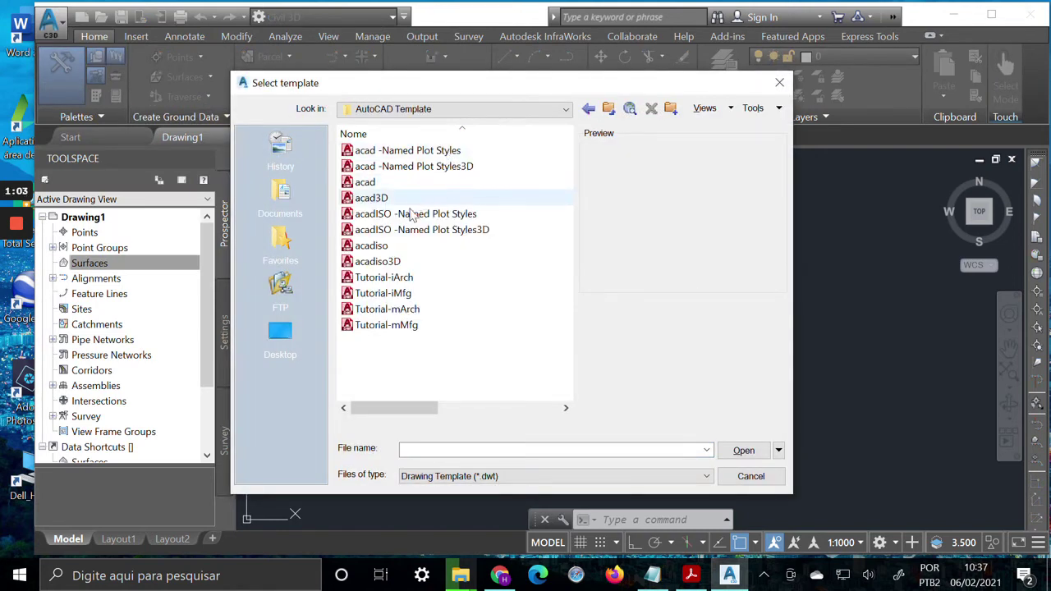
double_click(371, 245)
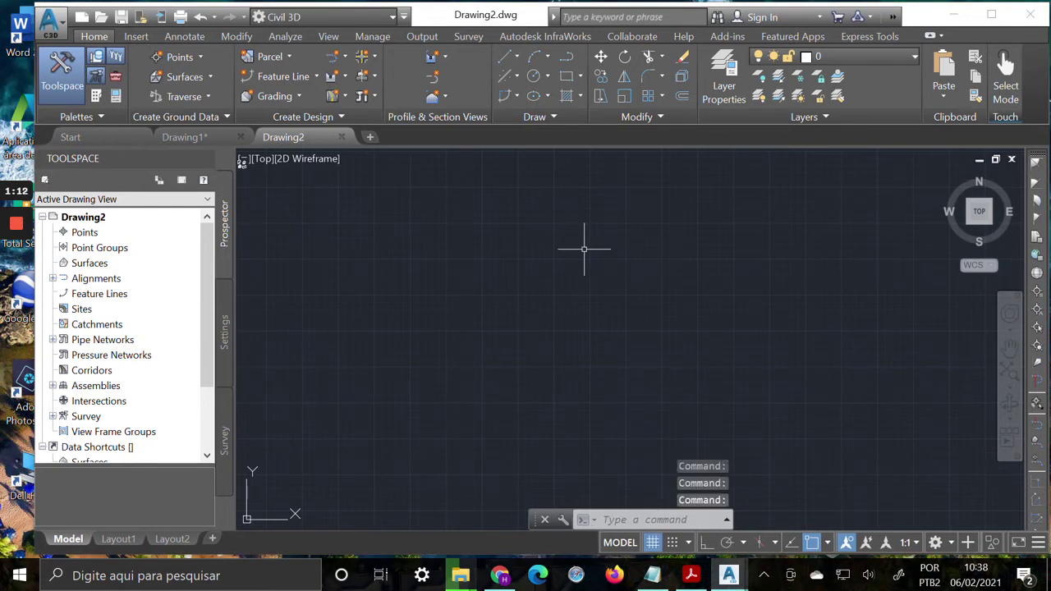
Create a TIN surface named Terreno in the new drawing.
left_click(102, 278)
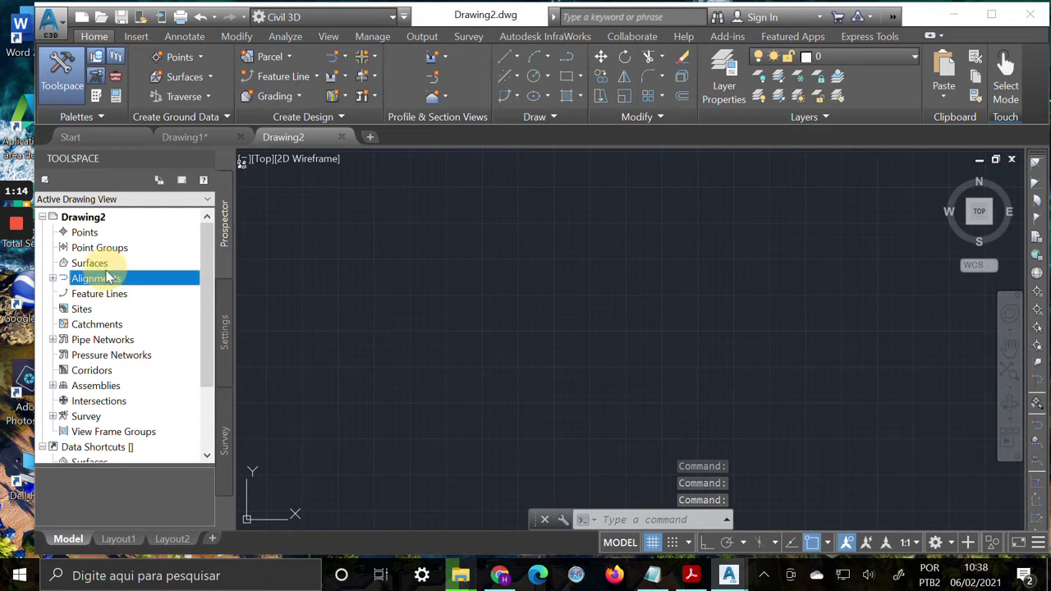
left_click(106, 268)
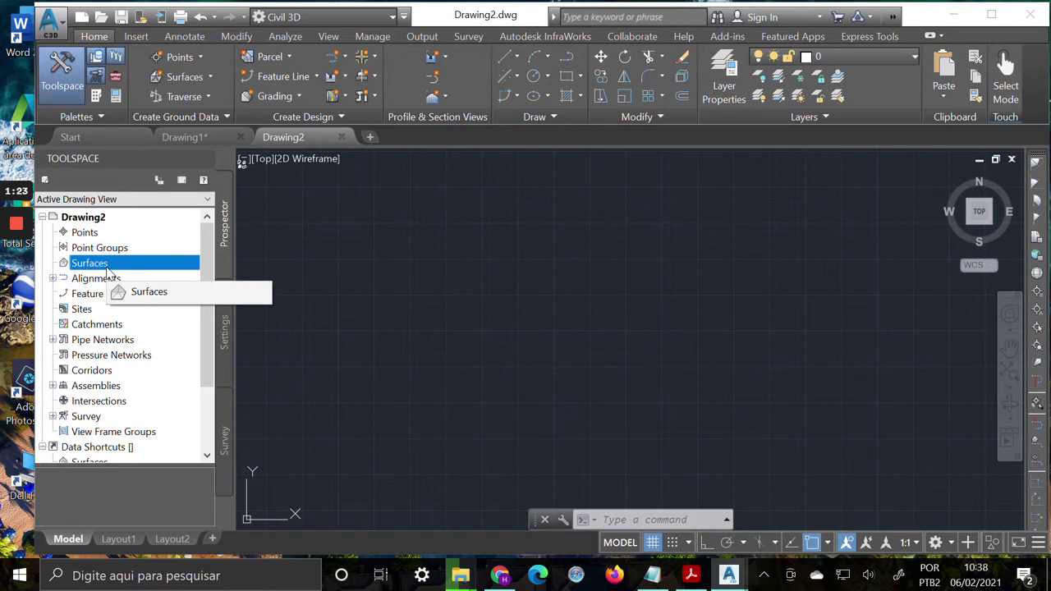
right_click(107, 269)
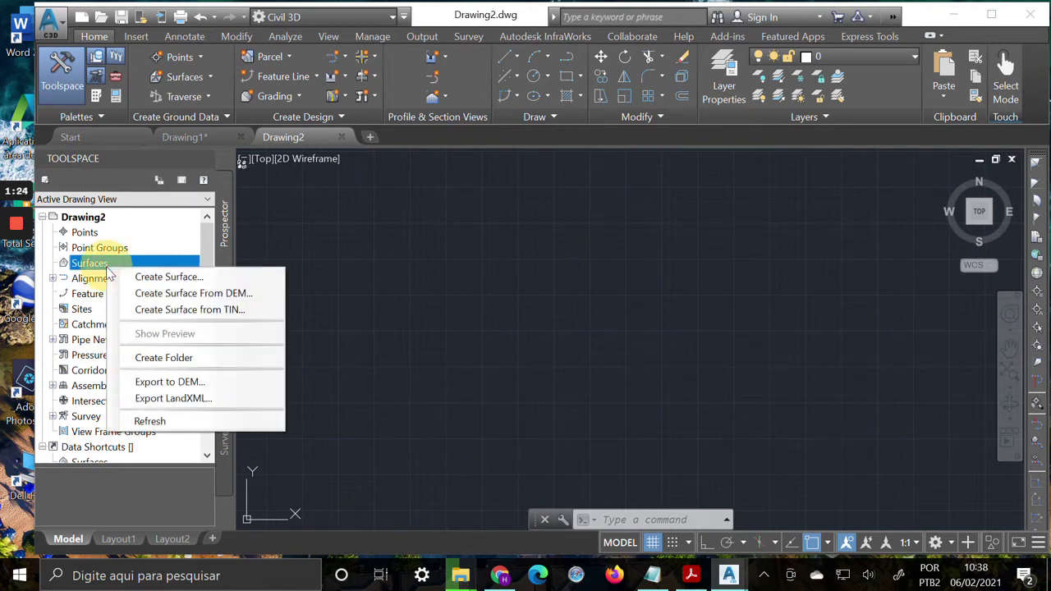
left_click(188, 279)
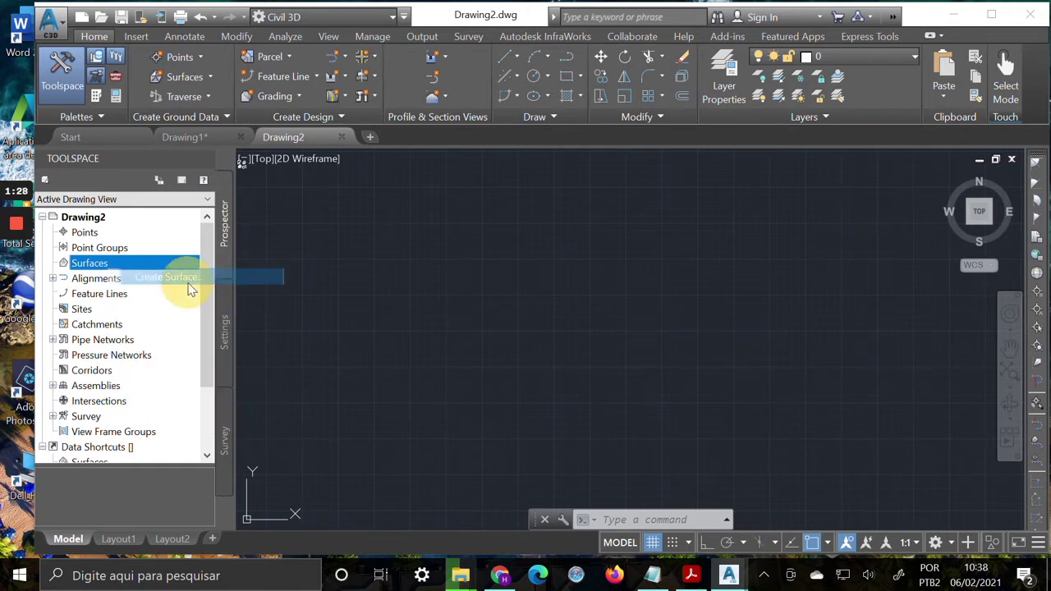
left_click(699, 226)
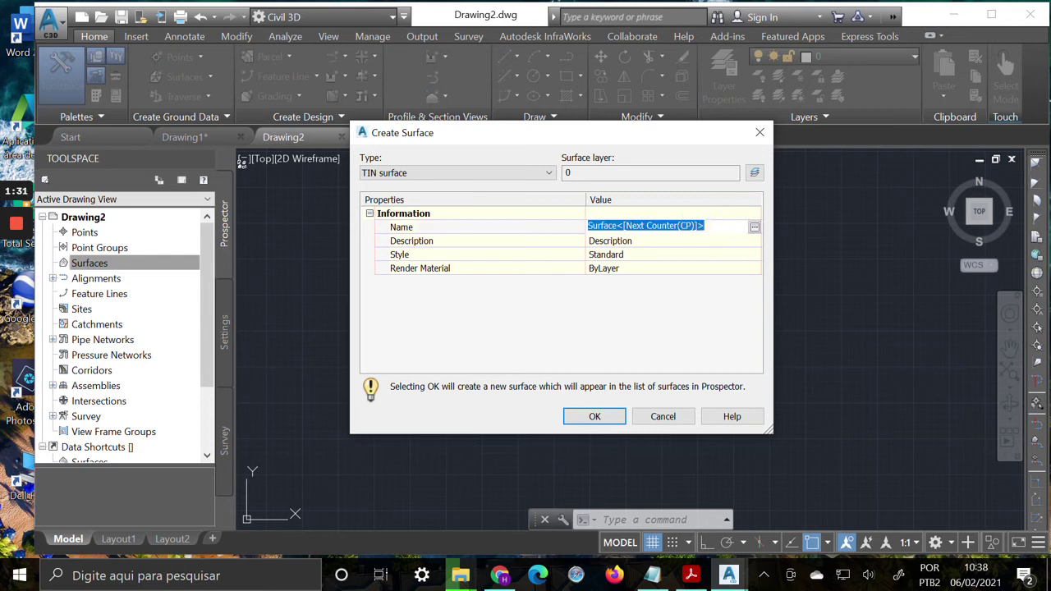
type("Terreno")
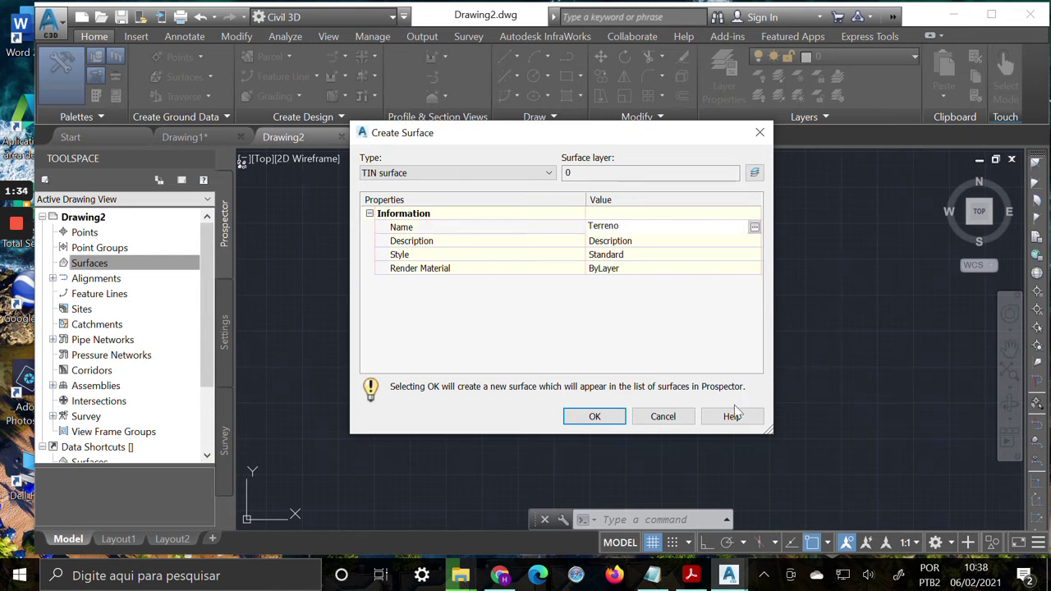
left_click(594, 416)
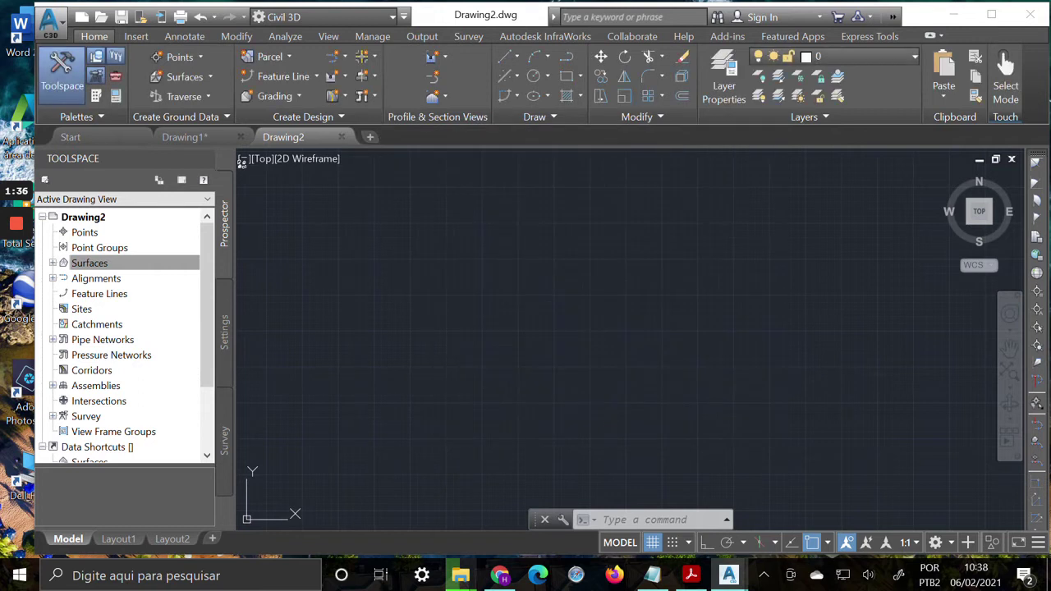
Start adding a point file to the Terreno surface definition and open the source file selection.
left_click(54, 263)
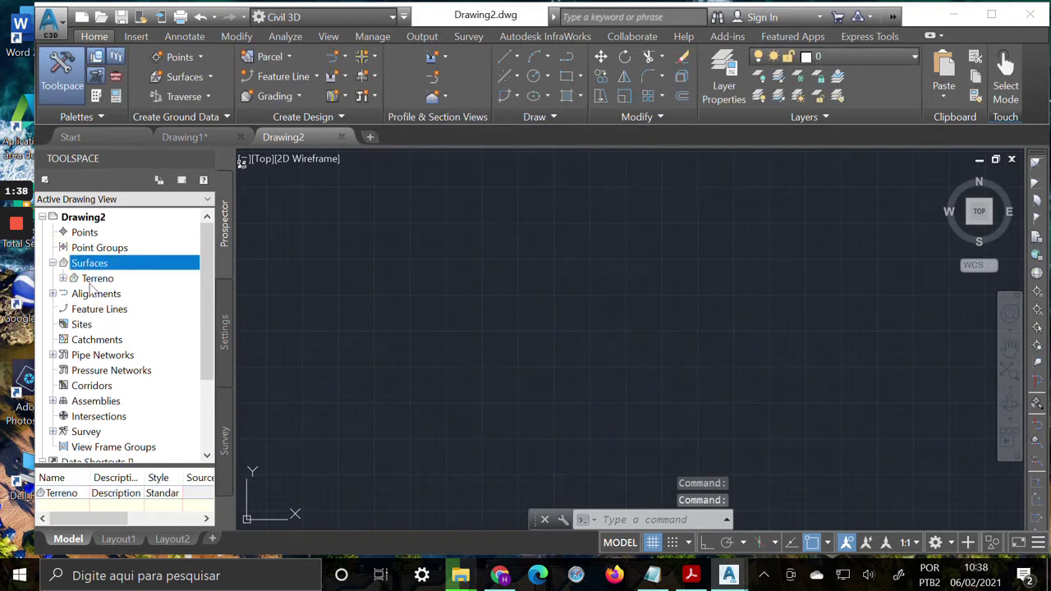
left_click(63, 279)
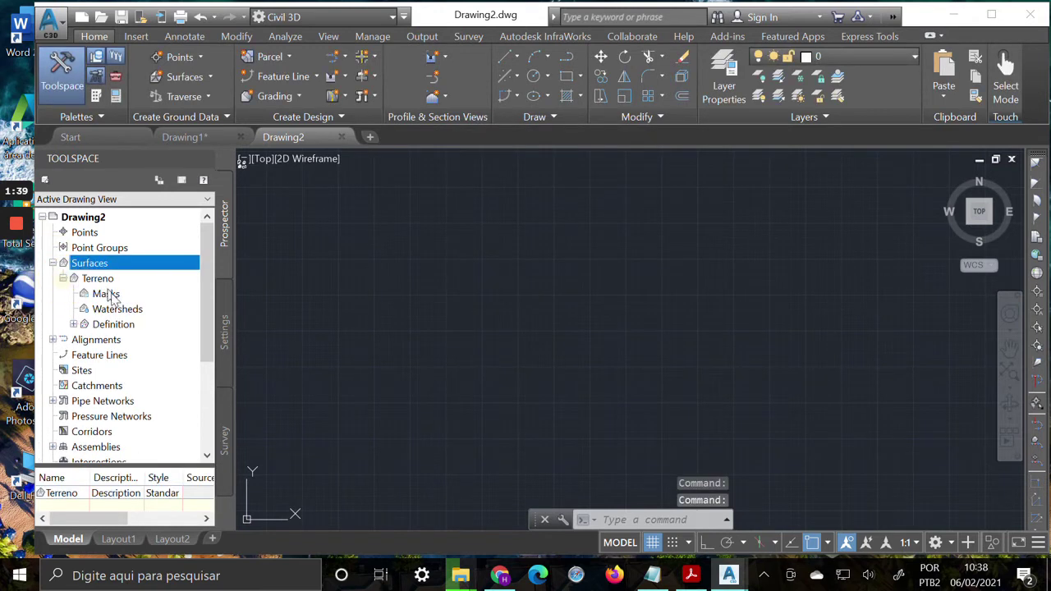
left_click(73, 324)
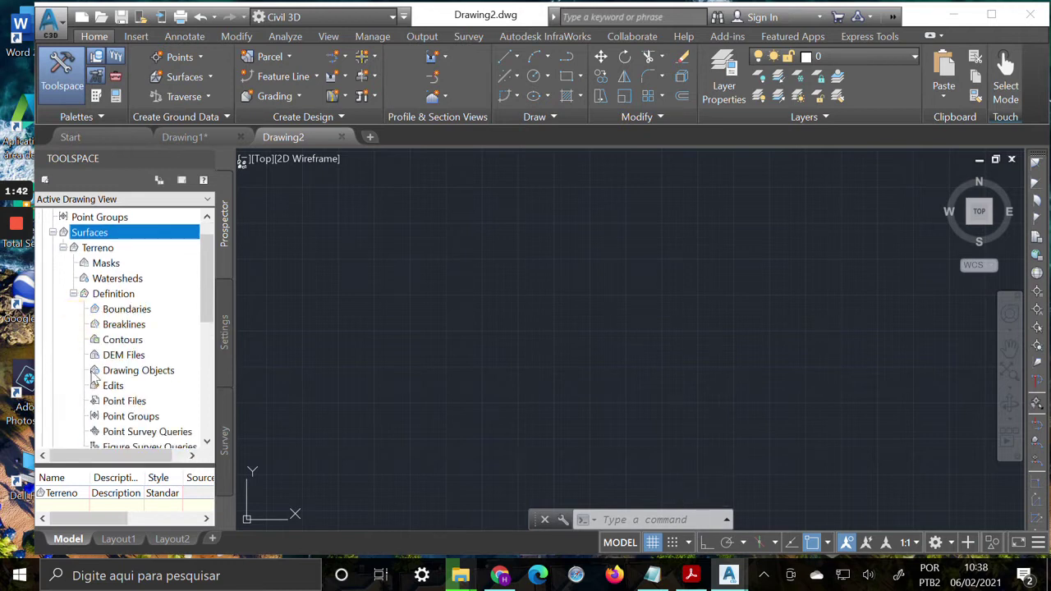
left_click(136, 400)
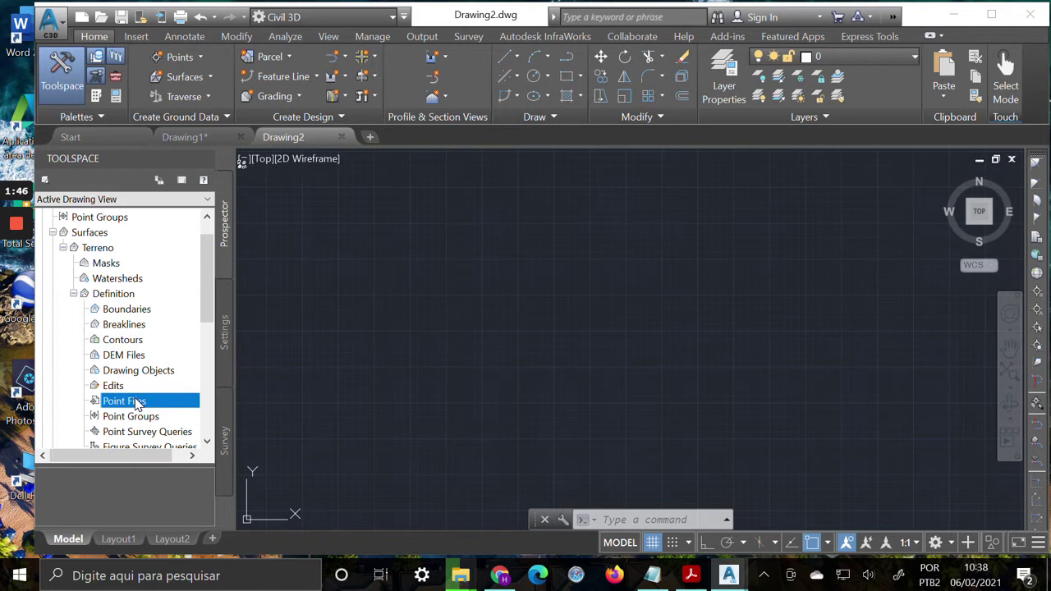
right_click(136, 400)
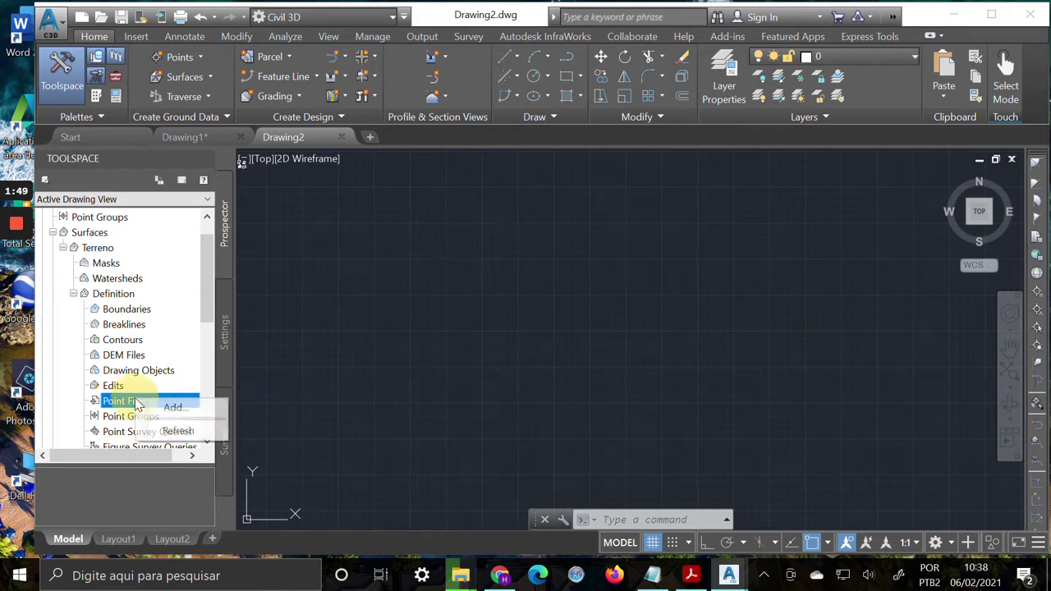
left_click(199, 410)
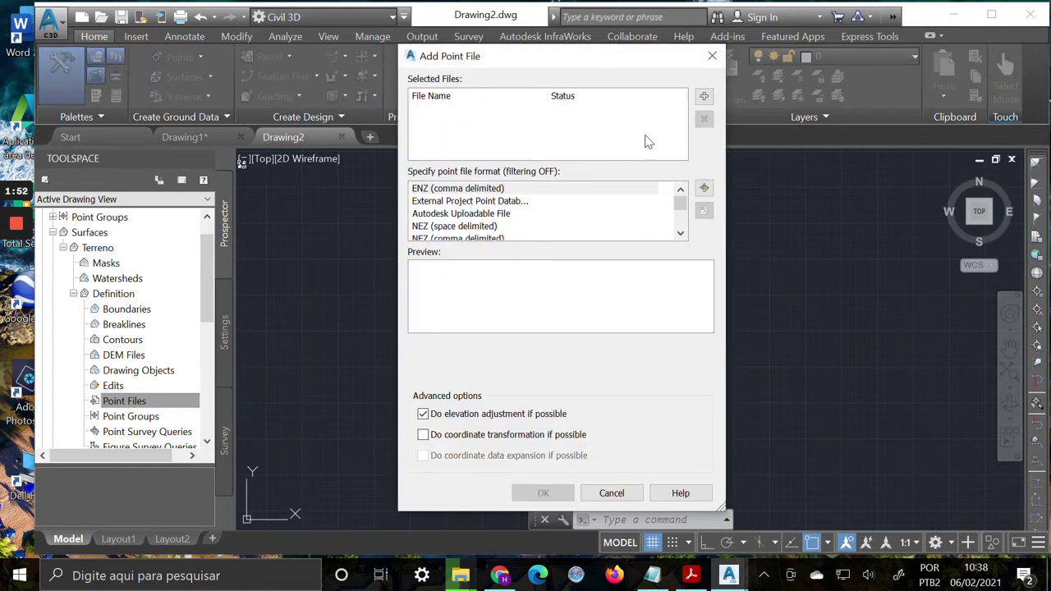
left_click(703, 98)
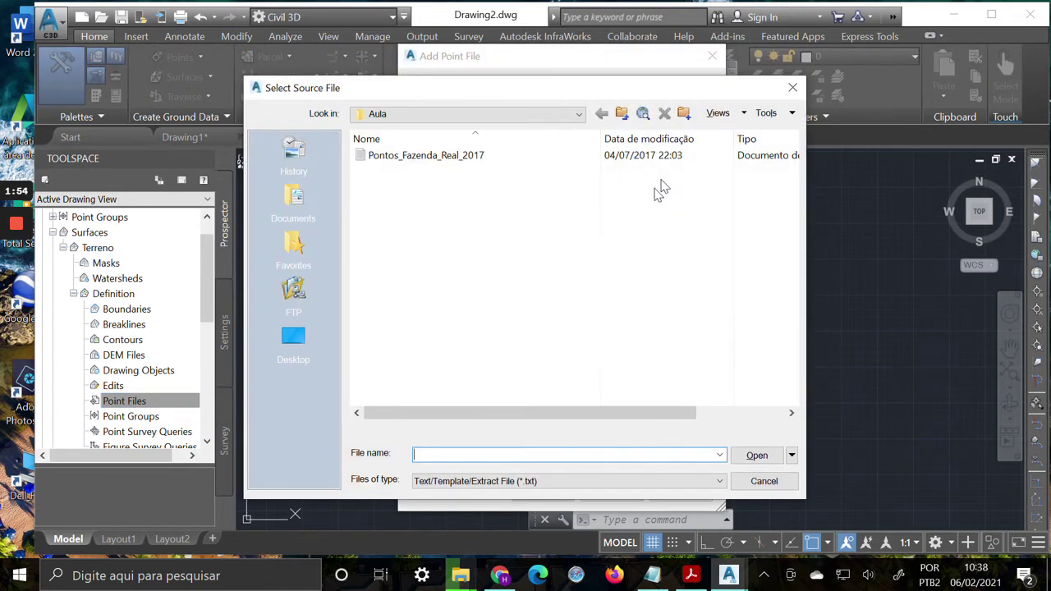
Open Pontos_Fazenda_Real_2017 in Notepad to examine its coordinate column order and delimiter, and close it.
left_click(479, 156)
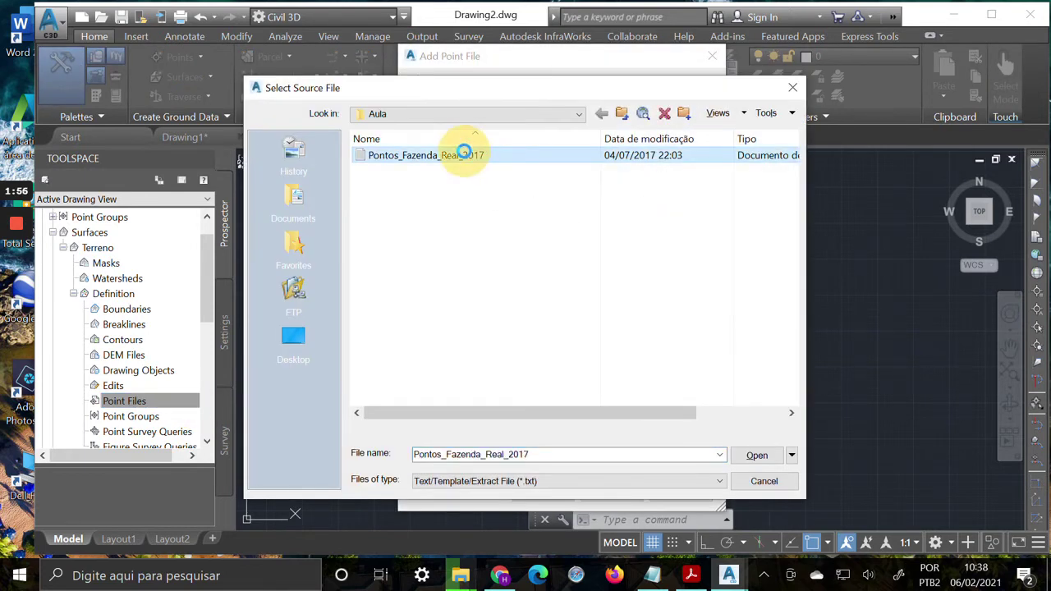
right_click(465, 156)
left_click(402, 187)
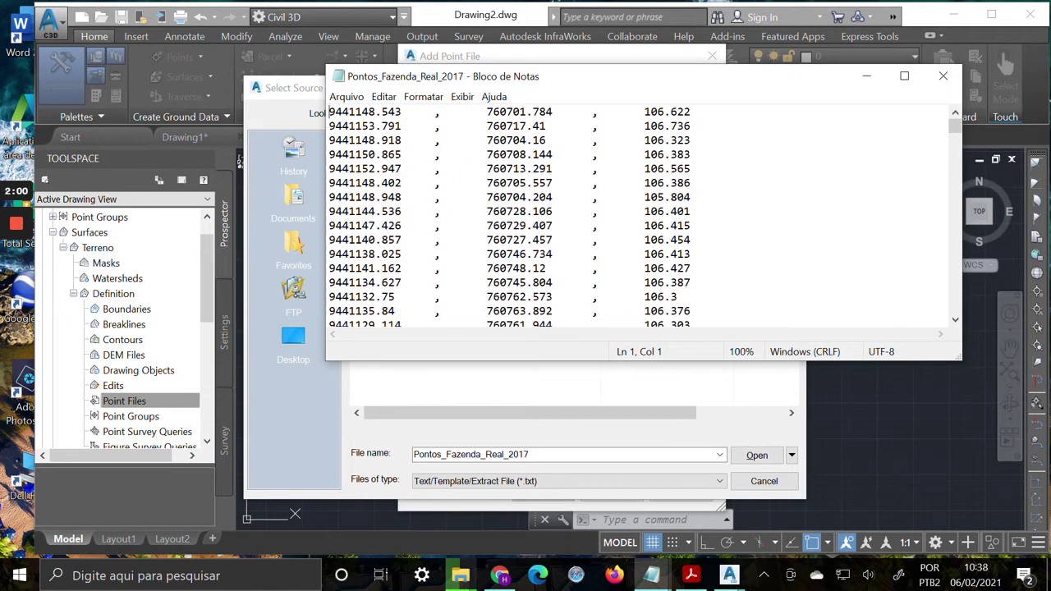
left_click_drag(329, 112, 567, 112)
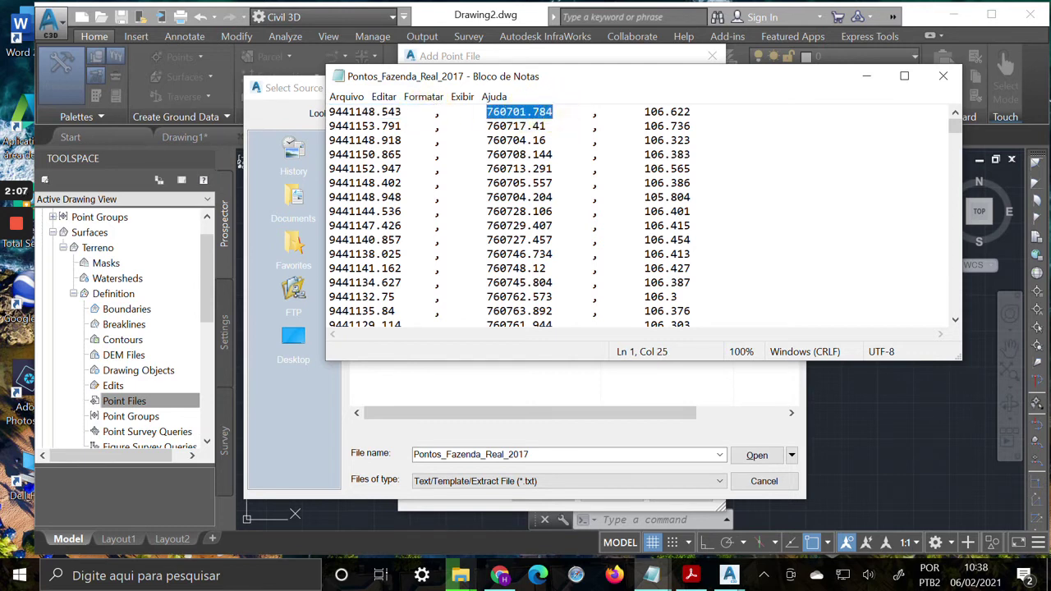
left_click_drag(644, 111, 698, 112)
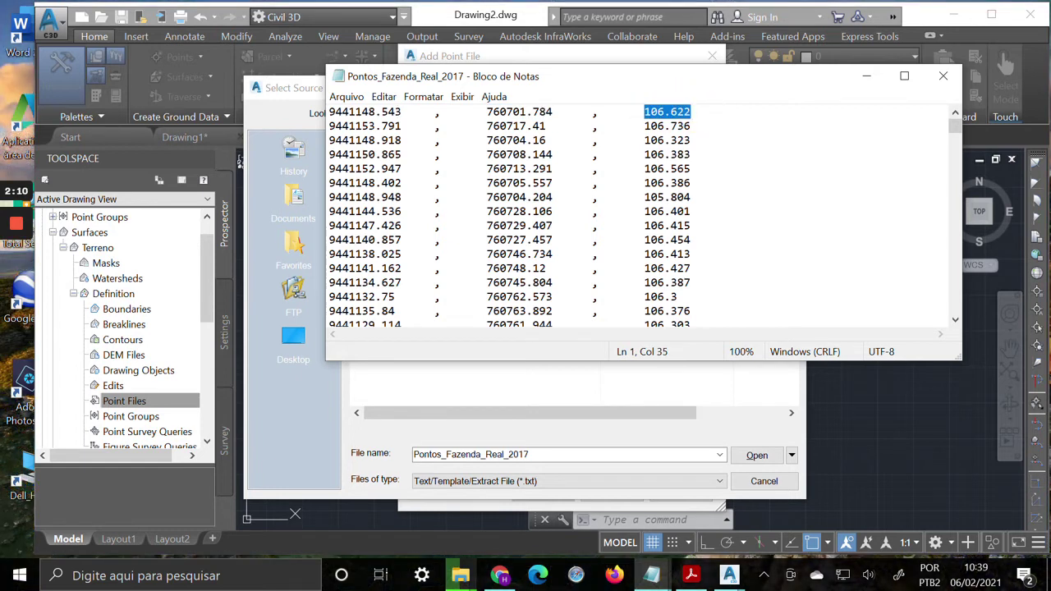
left_click(377, 112)
left_click(526, 112)
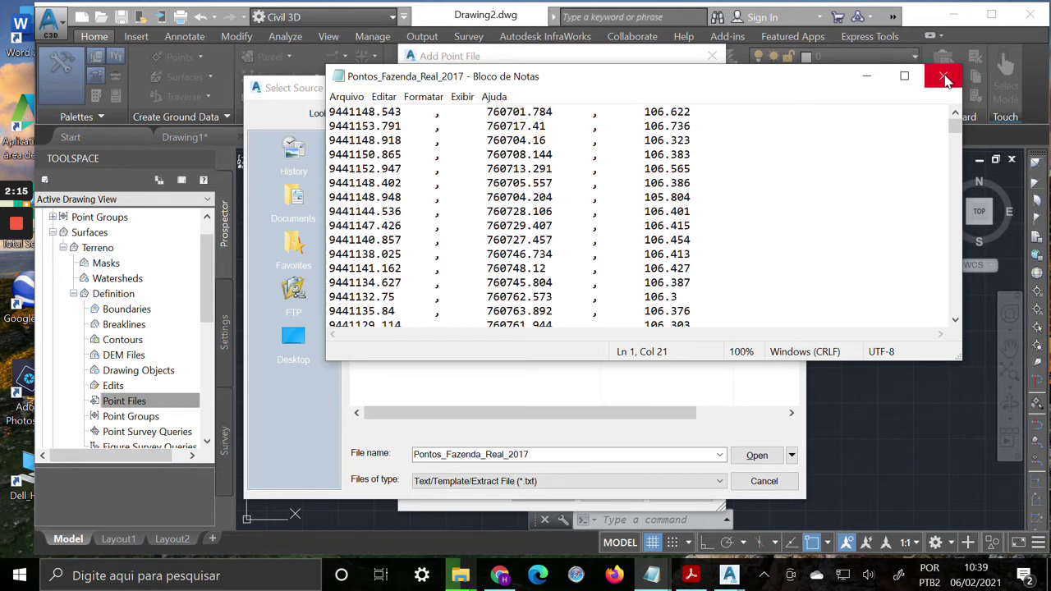
left_click(944, 78)
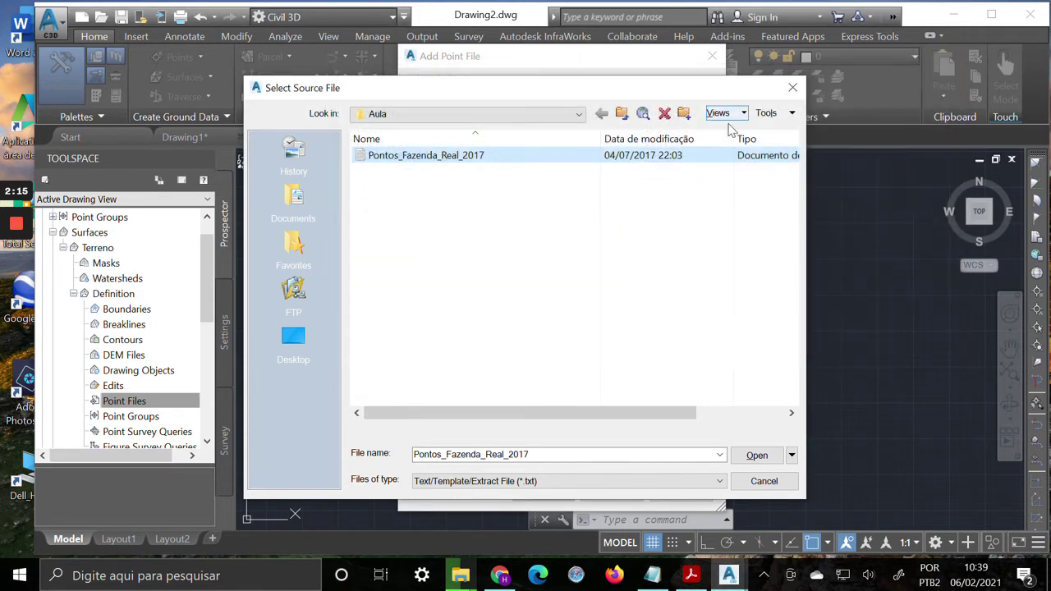
Add Pontos_Fazenda_Real_2017 to the Terreno surface using the NEZ (comma delimited) point file format.
left_click(755, 455)
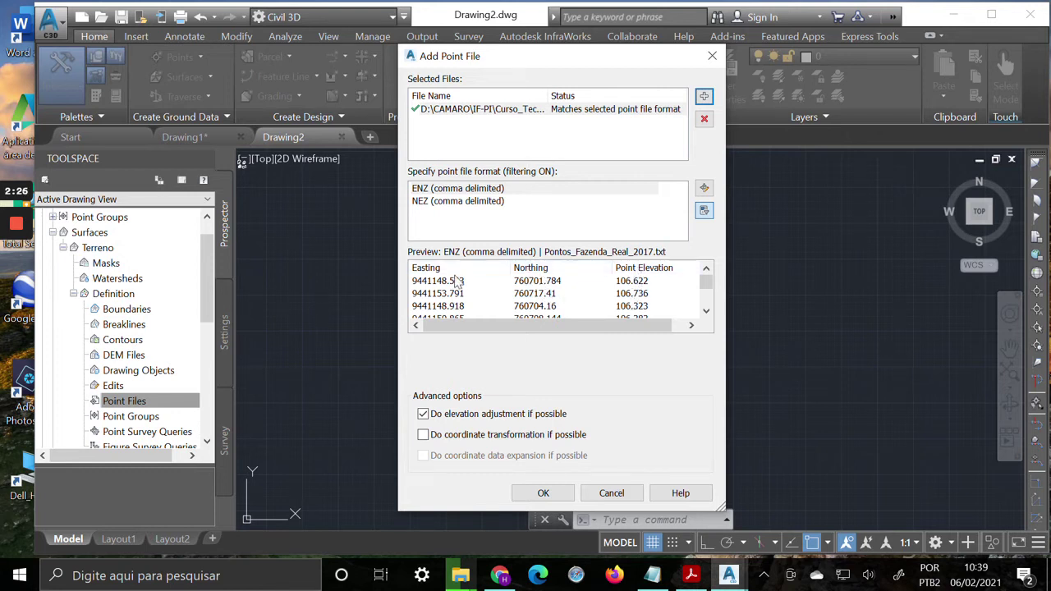
left_click(423, 204)
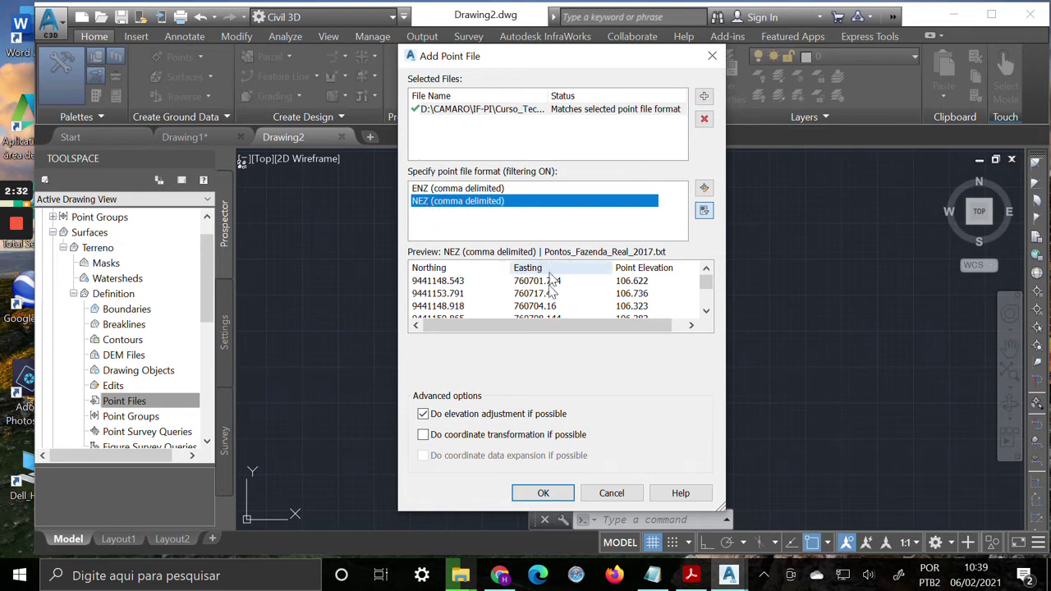
left_click(548, 493)
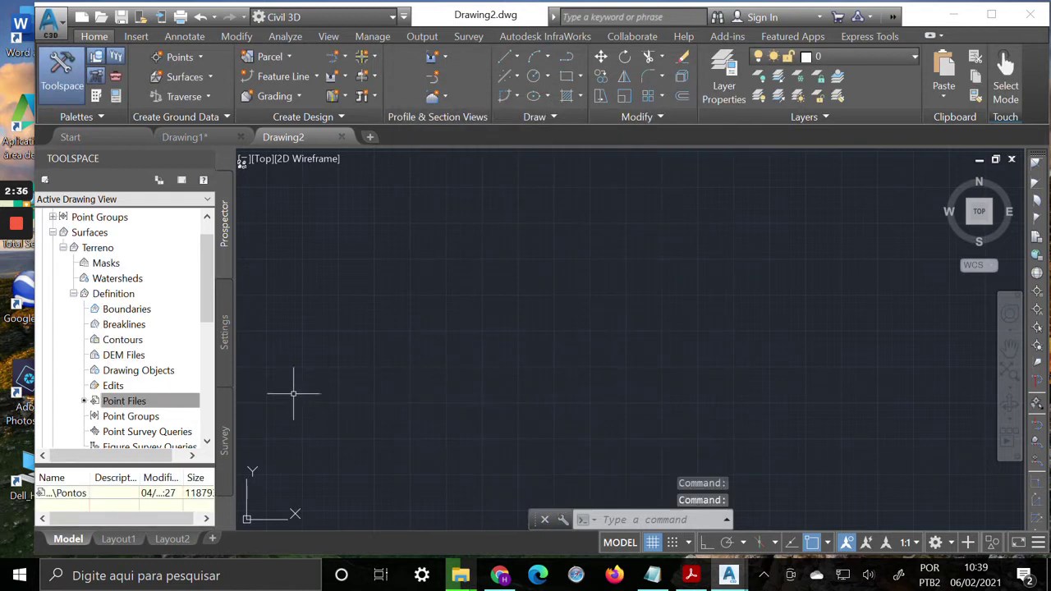
Edit the Terreno surface's Standard style to show major and minor contours in plan view, and apply the change.
type("z")
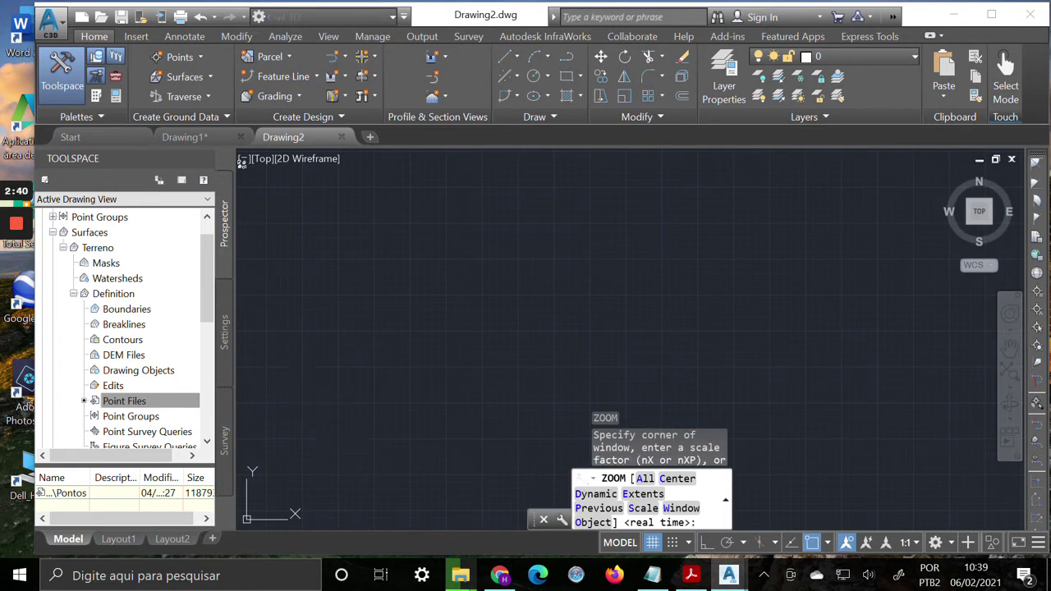
key("Return")
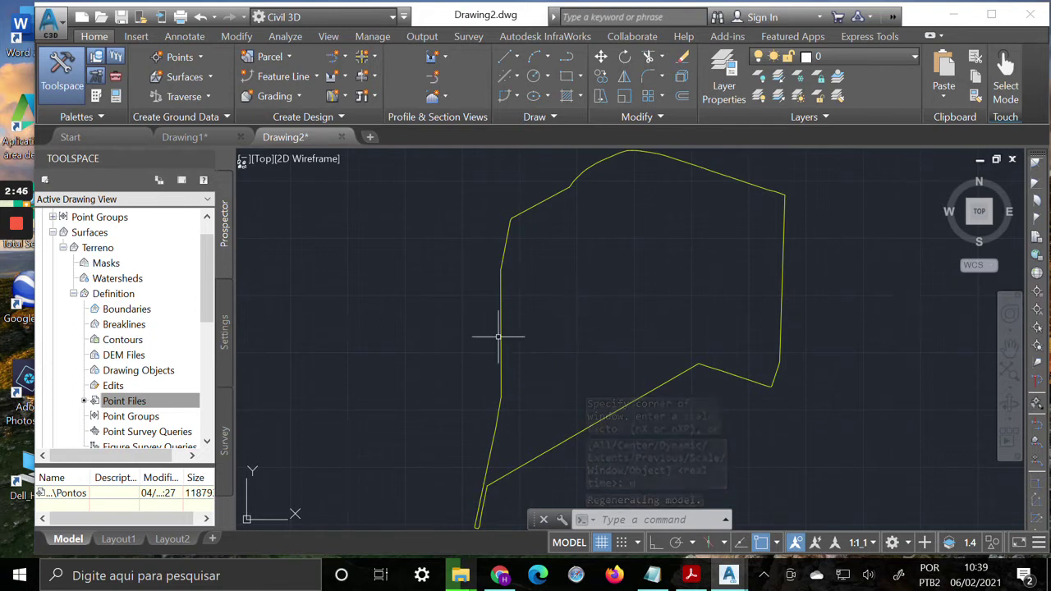
double_click(82, 247)
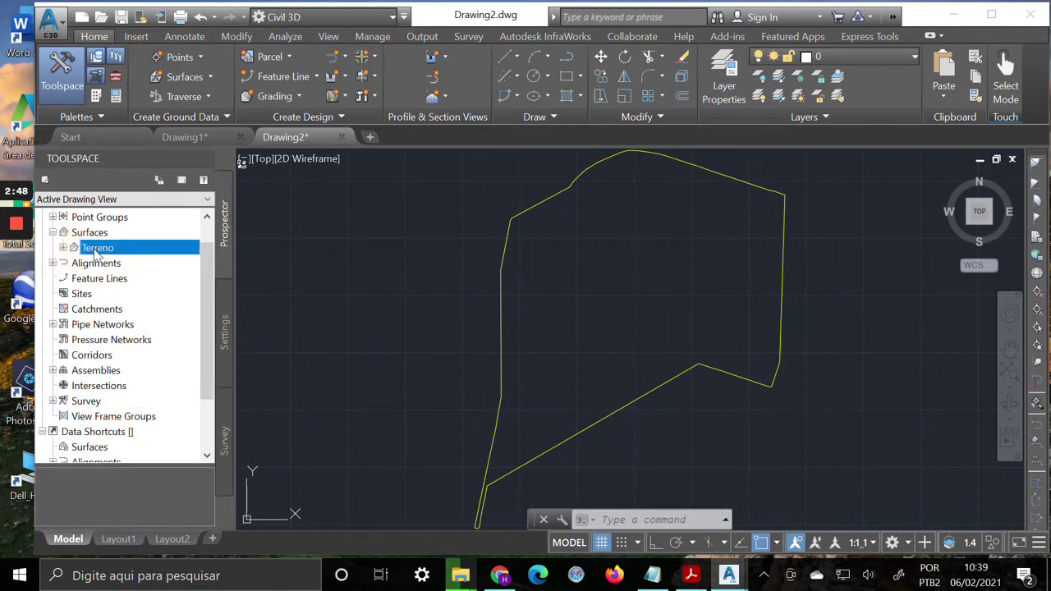
right_click(97, 250)
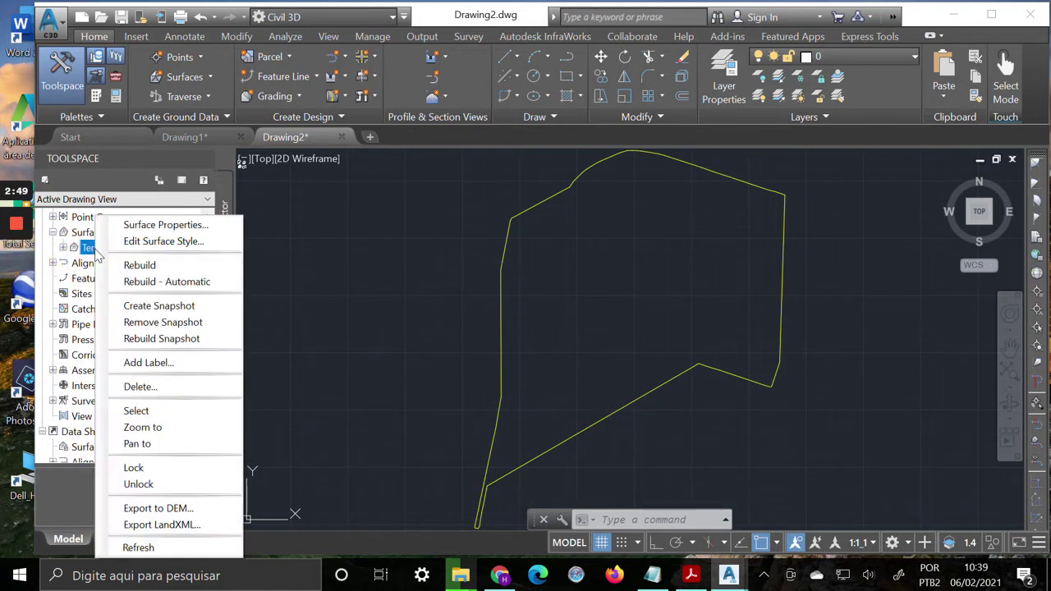
left_click(155, 247)
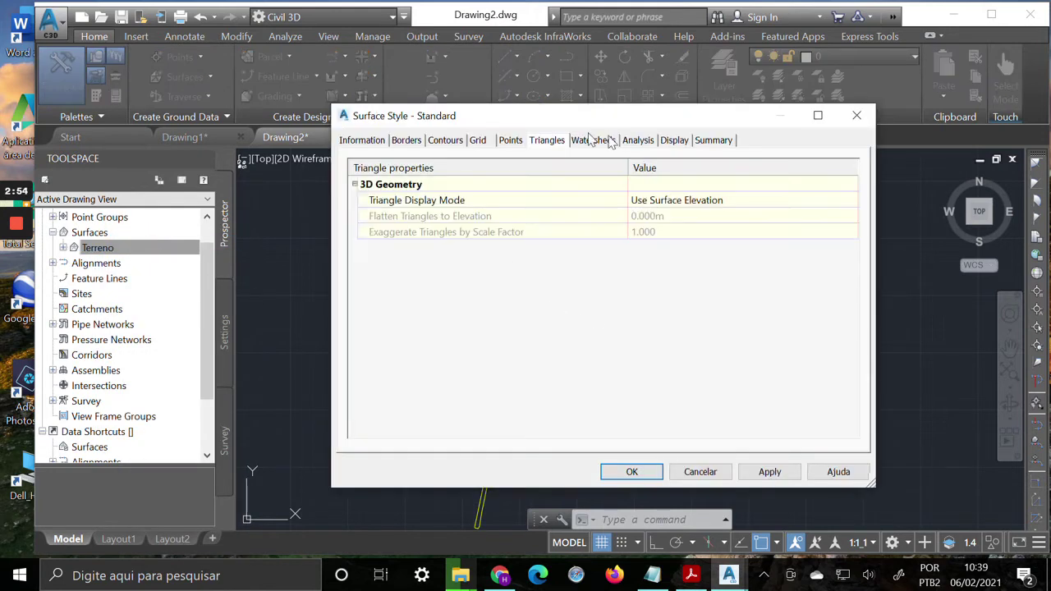
left_click(674, 139)
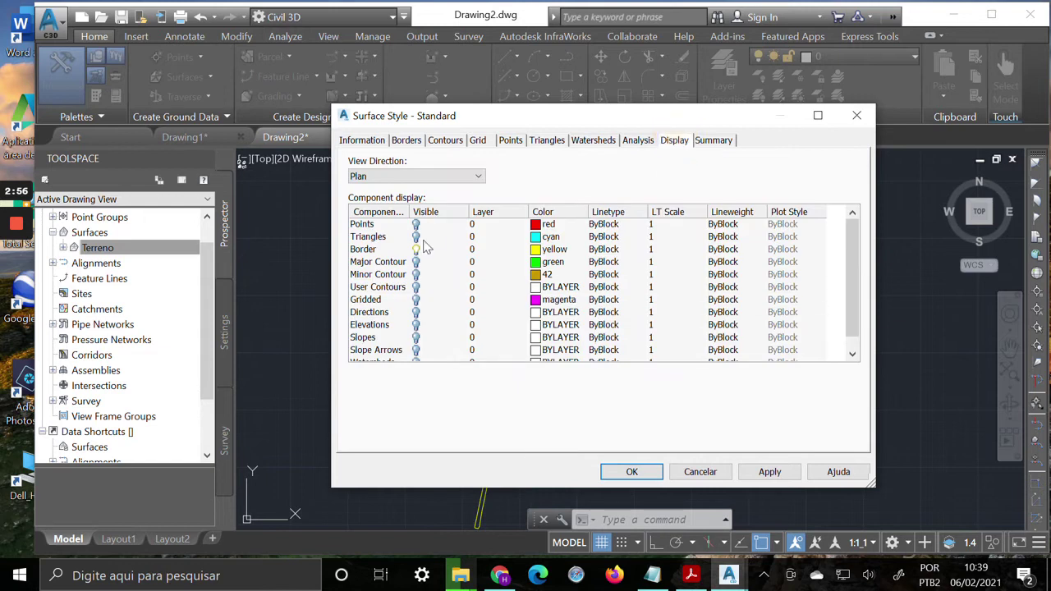
left_click(416, 262)
left_click(416, 274)
left_click(775, 479)
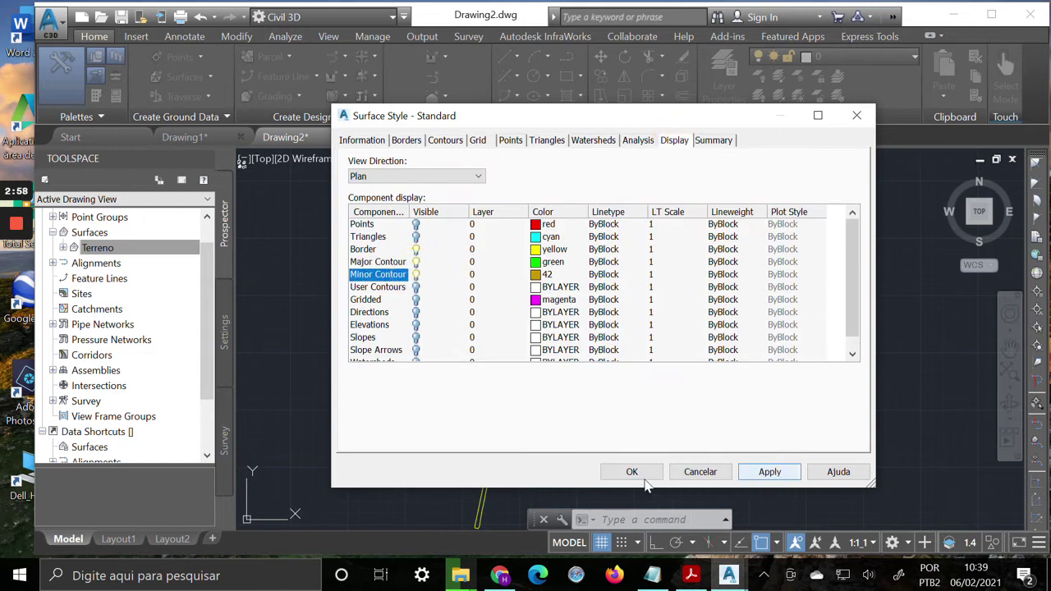
Confirm the contour display changes and turn on Points visibility in plan view for the Terreno surface's Standard style.
left_click(632, 472)
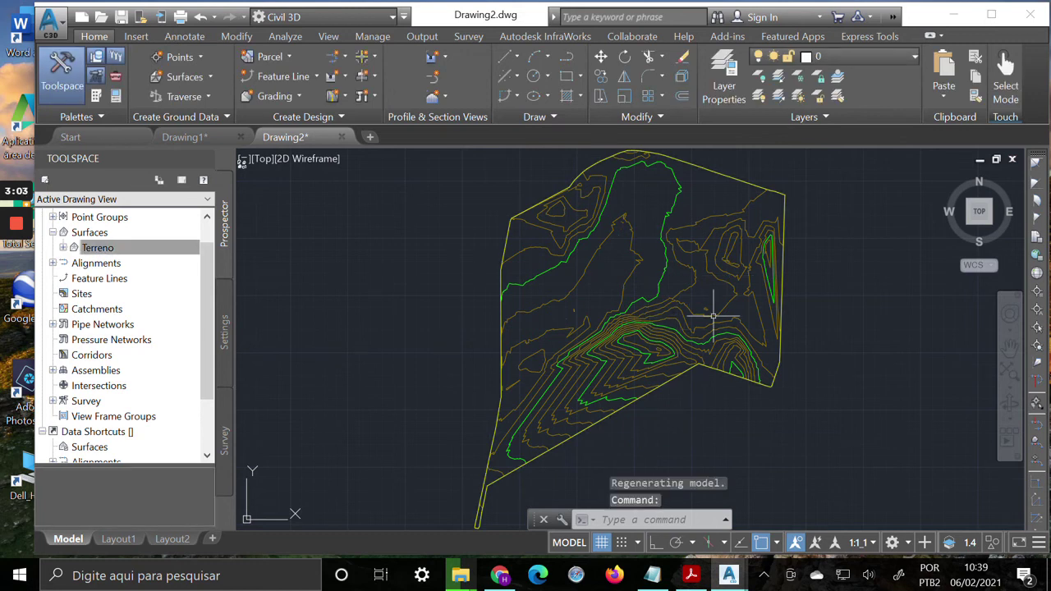
left_click(97, 249)
right_click(96, 256)
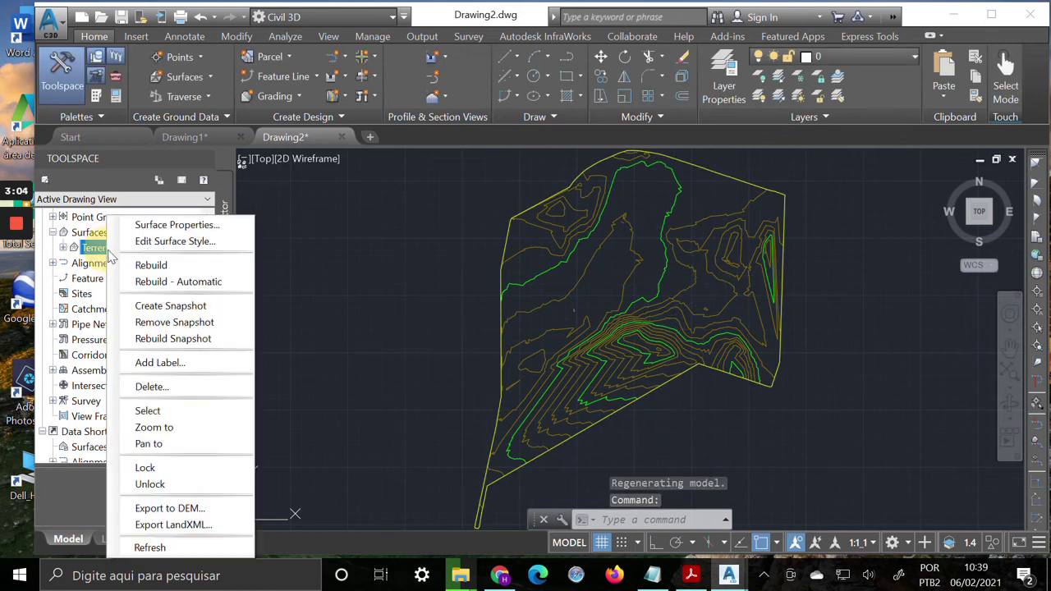
left_click(203, 245)
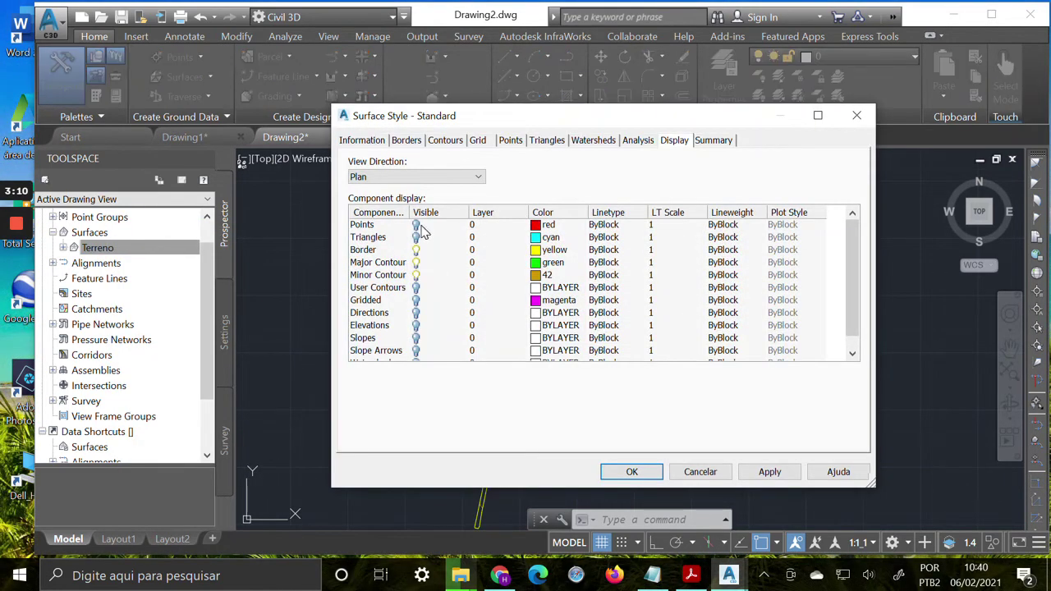
left_click(416, 226)
left_click(770, 475)
left_click(632, 472)
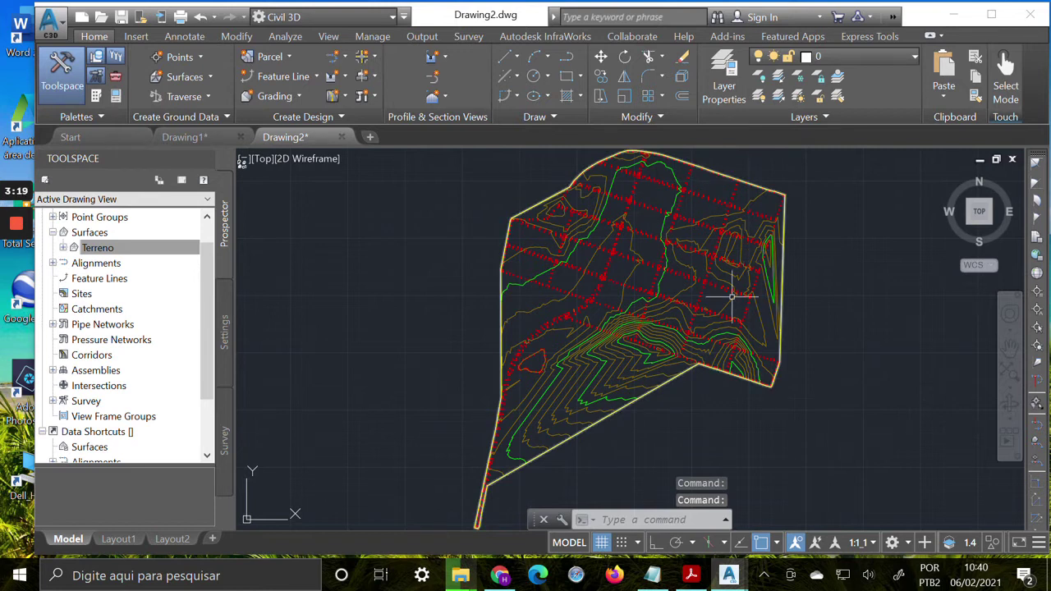
Start Smooth Surface on Terreno with natural neighbor interpolation and set the output locations to Random points.
mouse_move(732, 296)
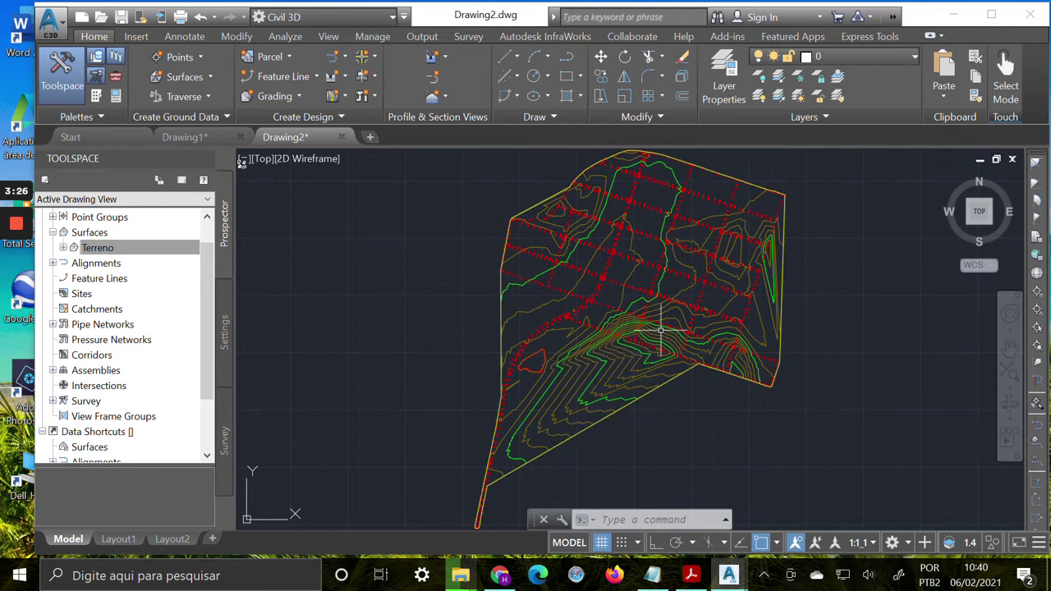
left_click(631, 369)
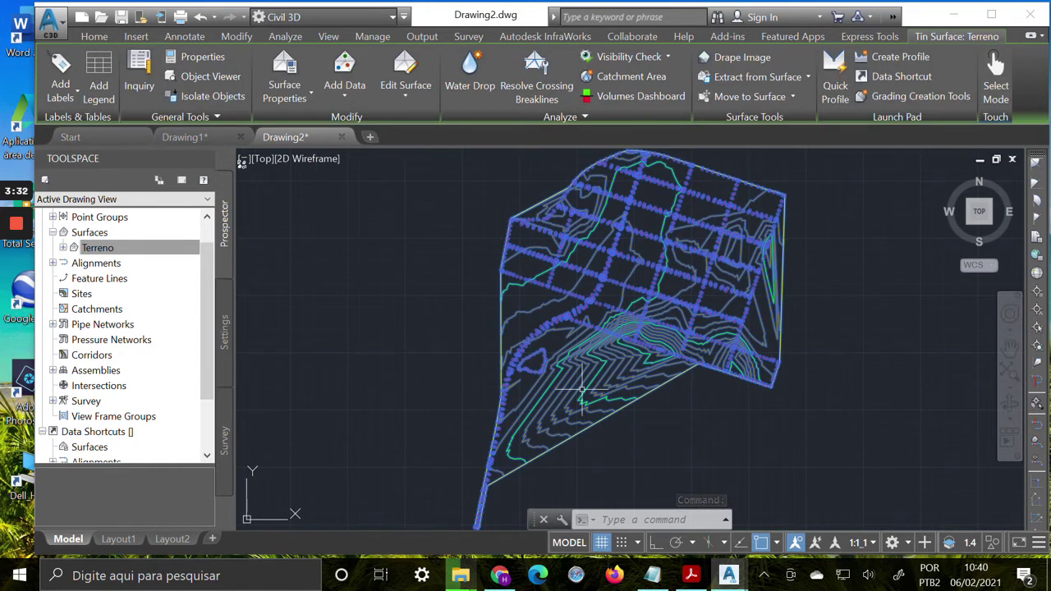
left_click(406, 85)
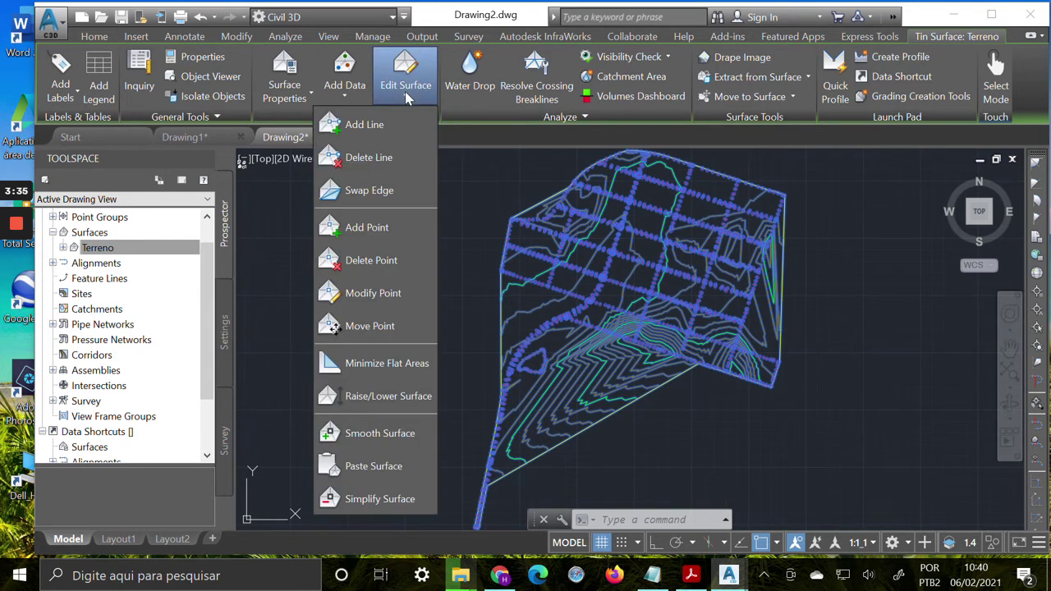
left_click(402, 440)
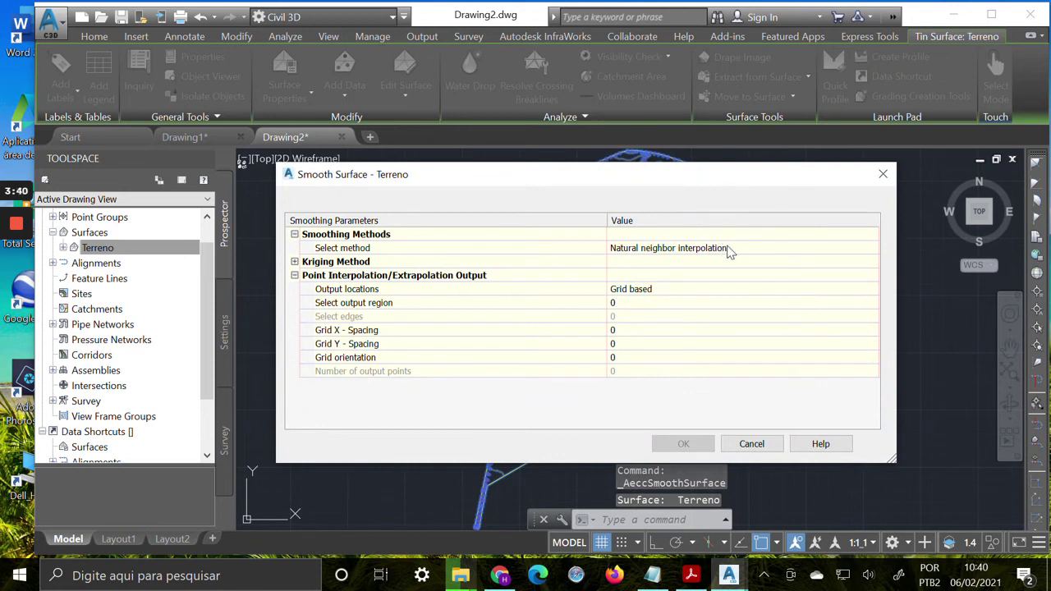
left_click(738, 258)
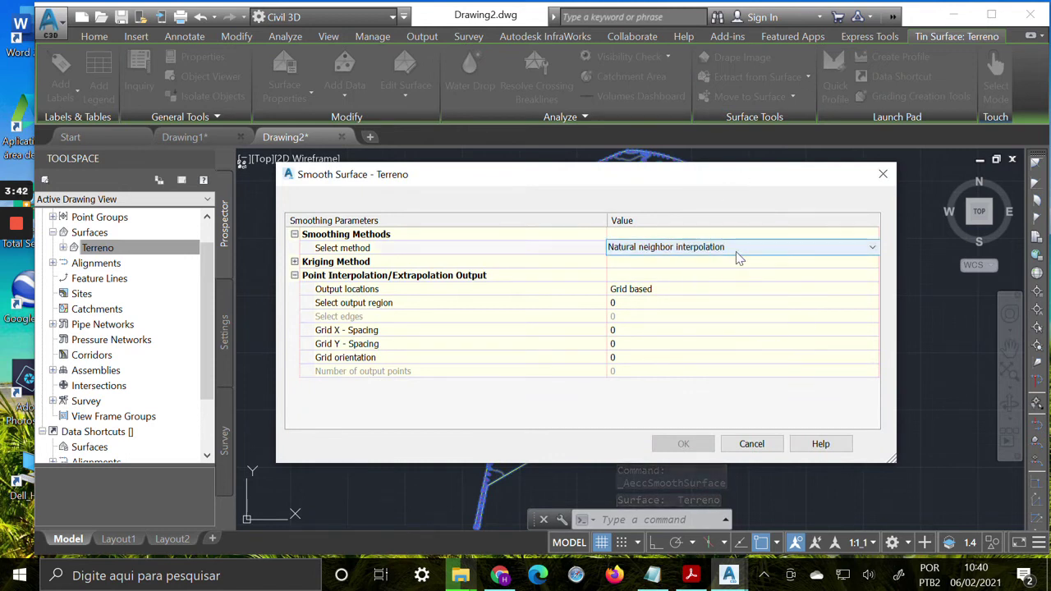
left_click(793, 244)
left_click(790, 247)
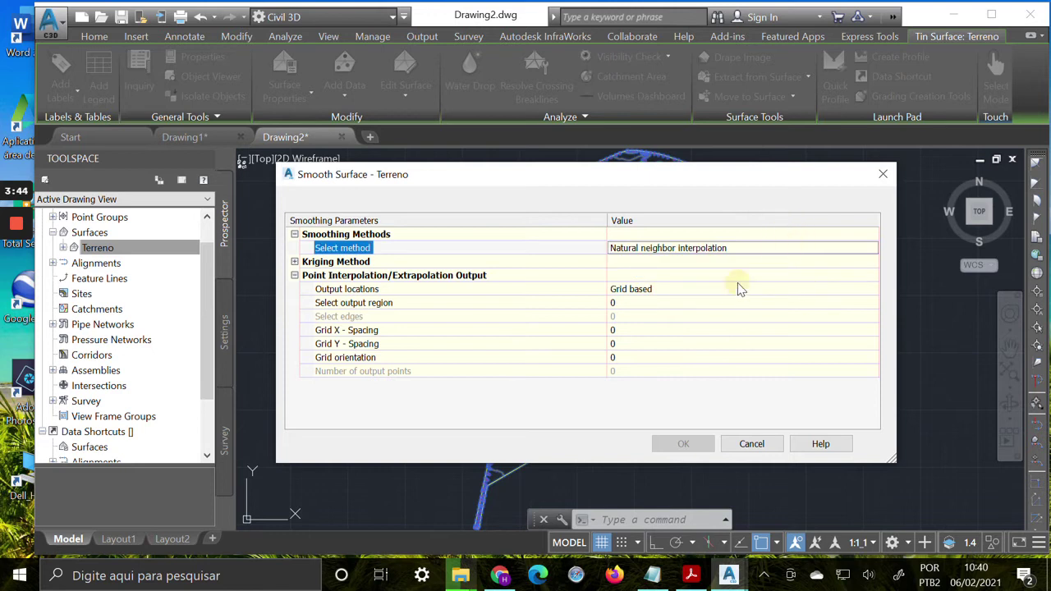
left_click(738, 289)
left_click(736, 289)
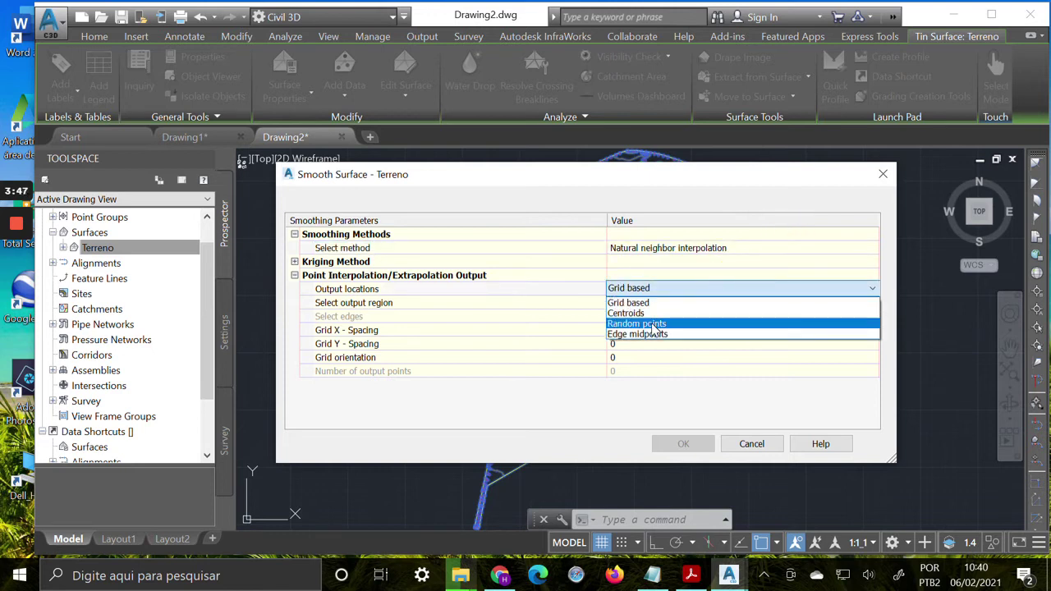
left_click(680, 324)
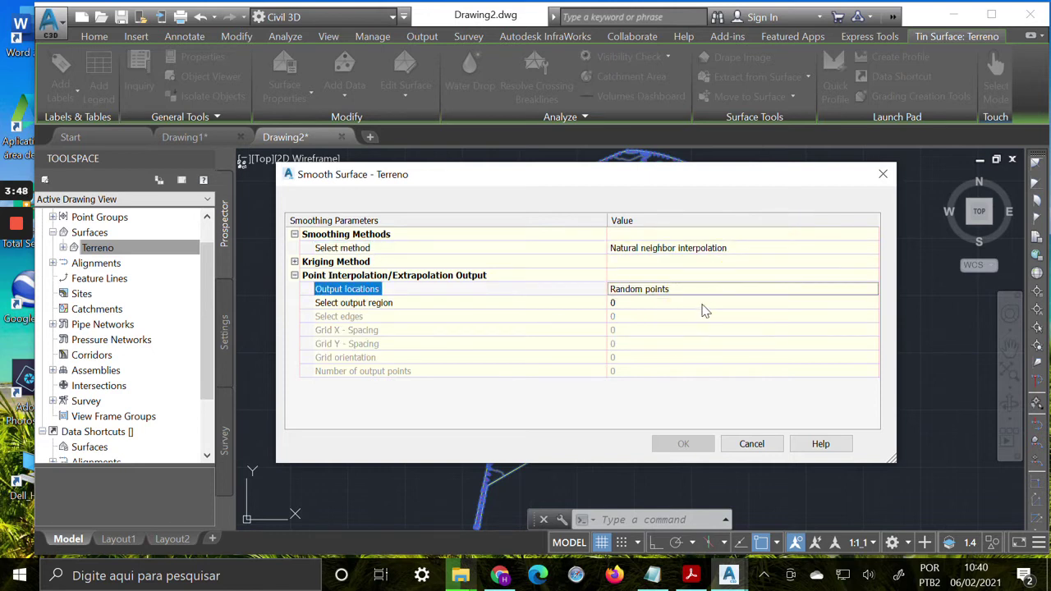
Set the smoothing output to 1000 points over the whole surface region and apply the smoothing to Terreno.
left_click(736, 306)
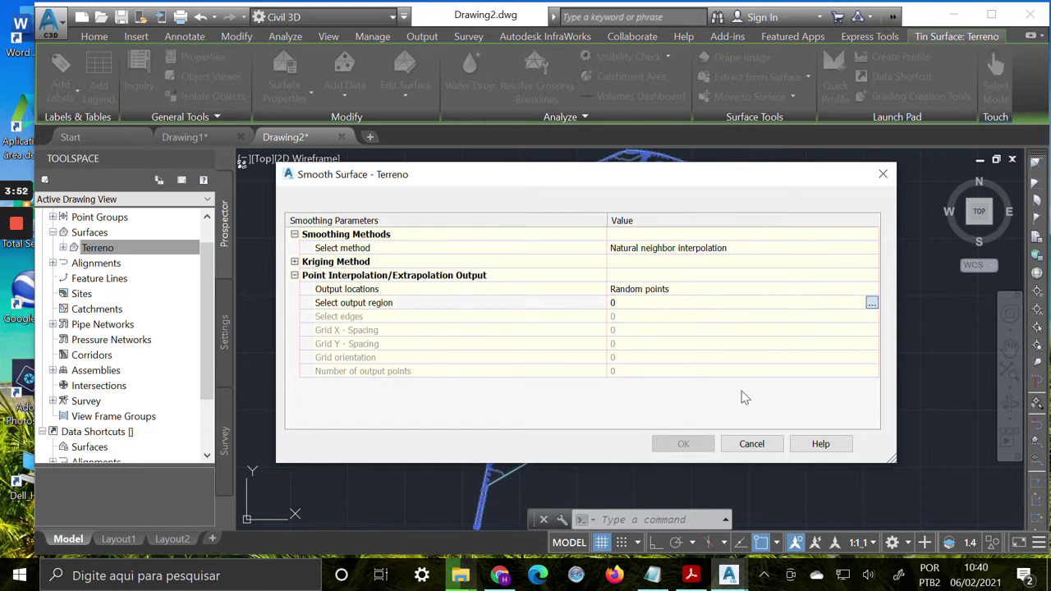
left_click(871, 303)
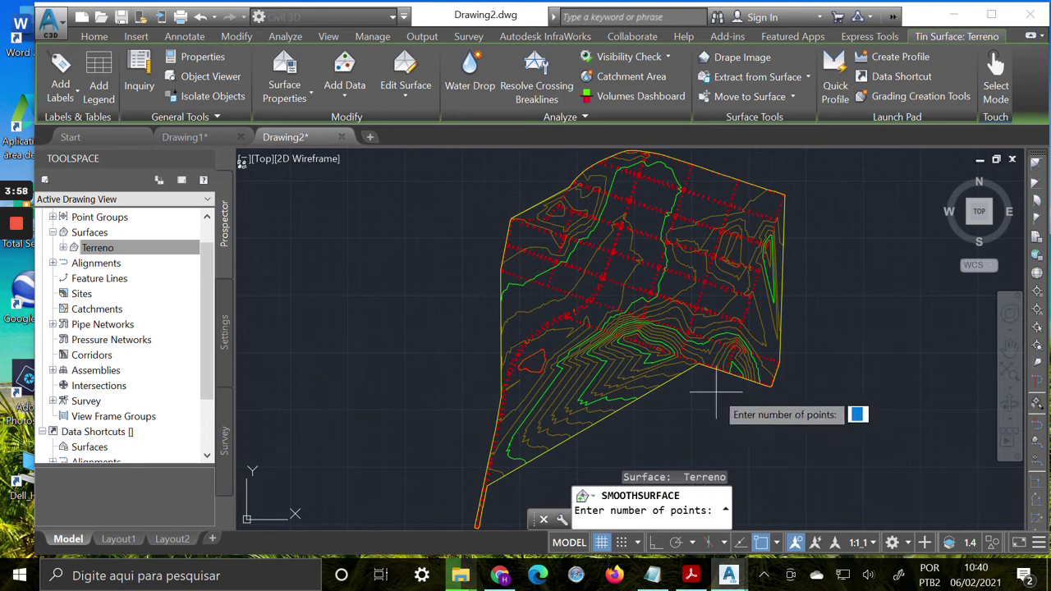
type("1000")
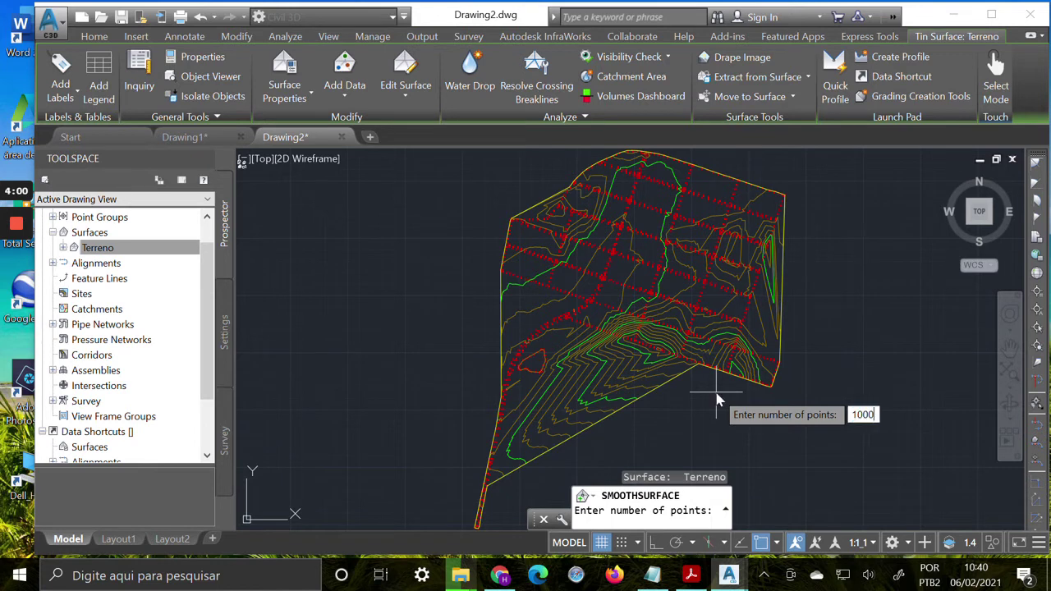
key("Return")
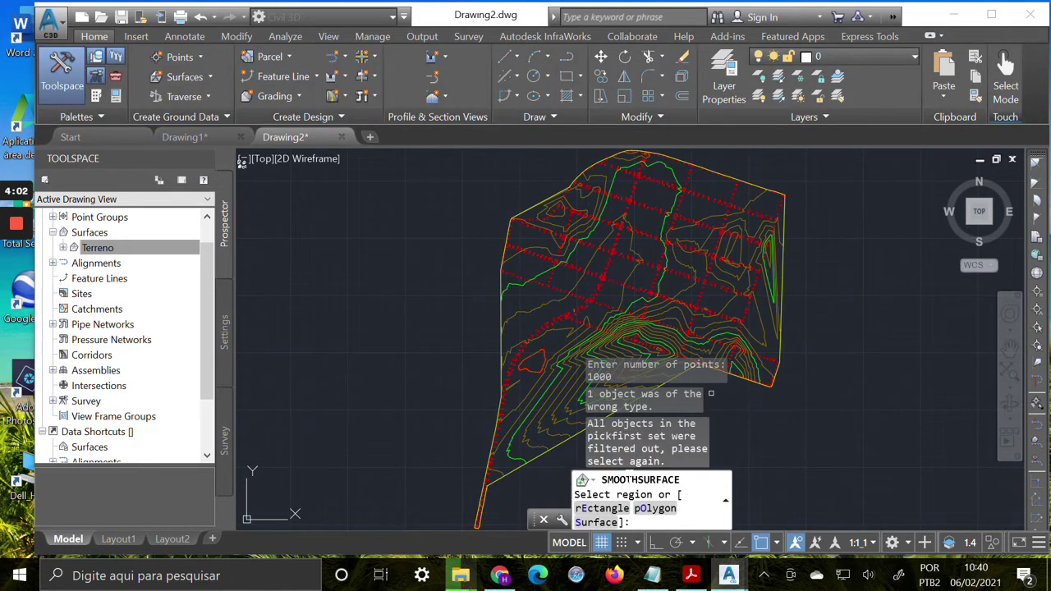
left_click(599, 522)
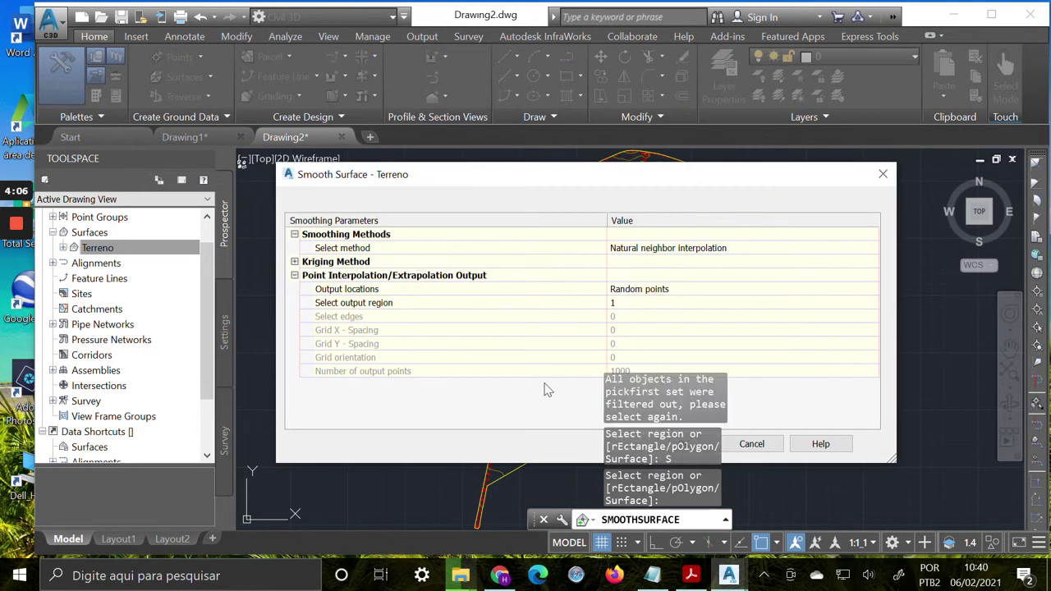
left_click(683, 444)
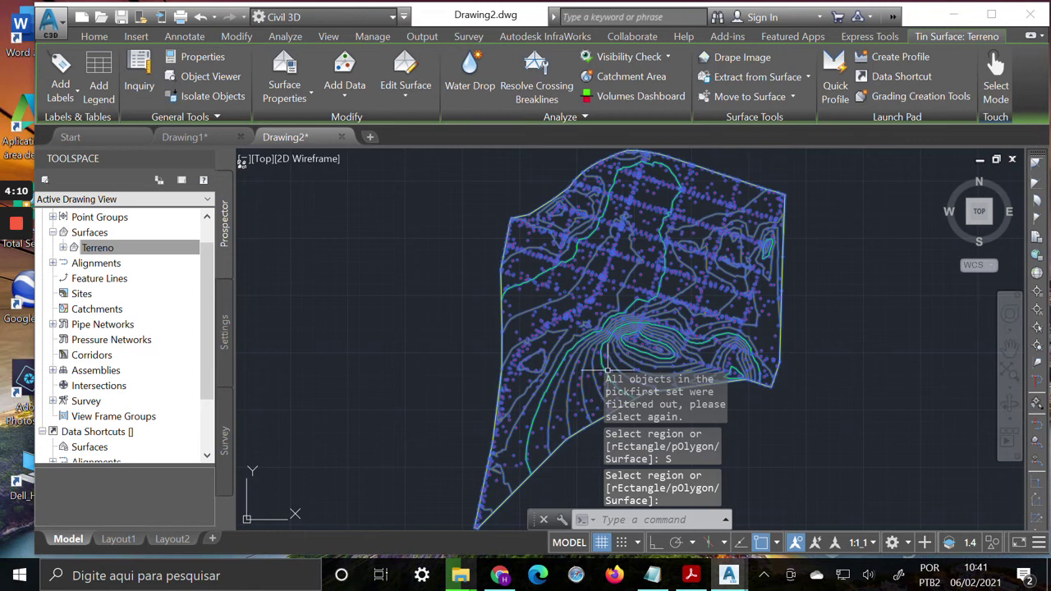
key("Escape")
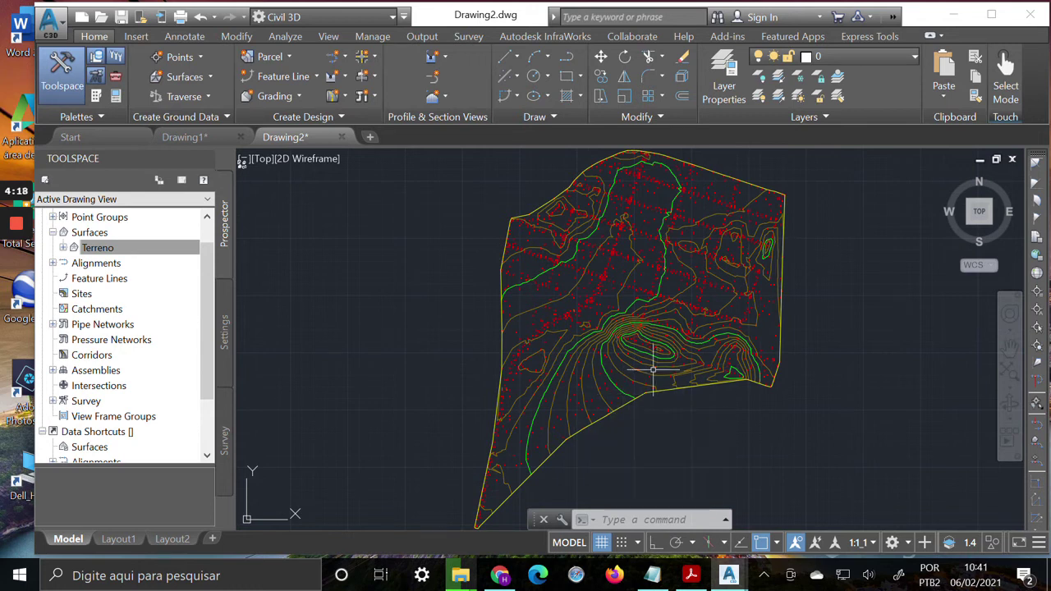
Turn off Points visibility in plan view in the Terreno surface's Standard style and confirm the change.
mouse_move(637, 370)
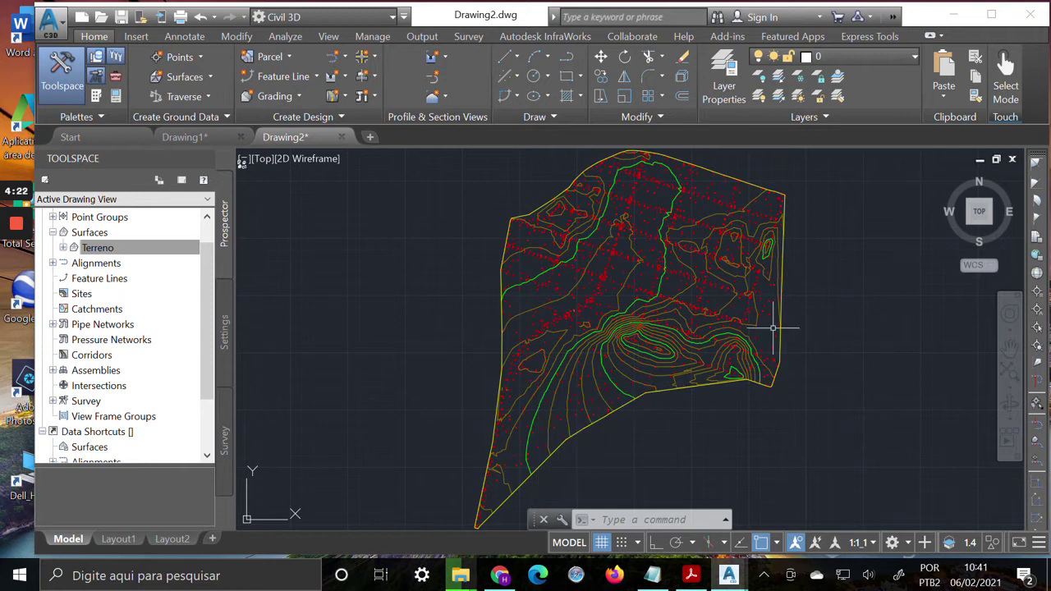
right_click(104, 249)
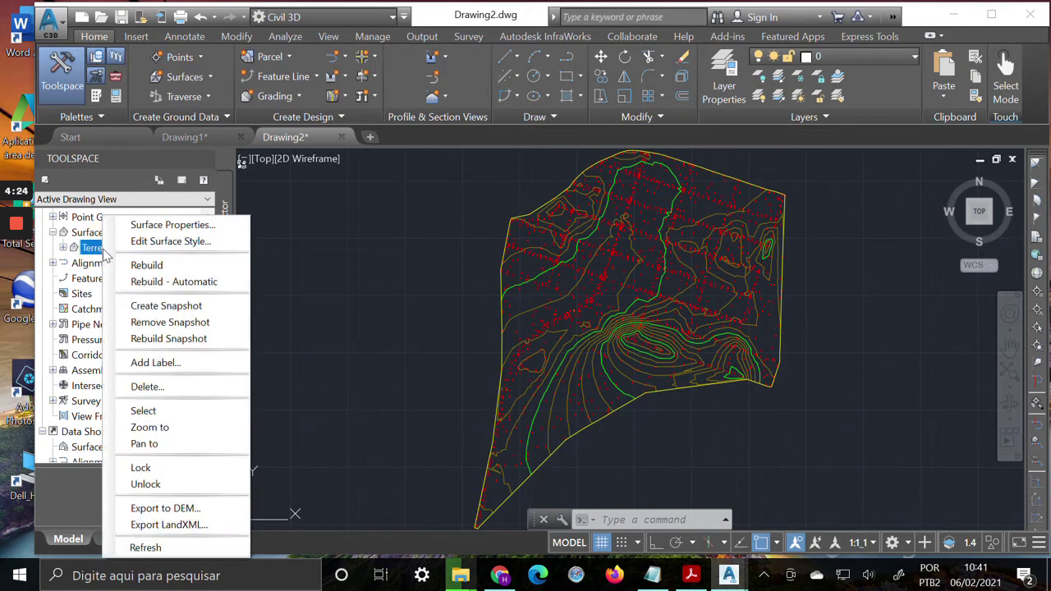
left_click(202, 241)
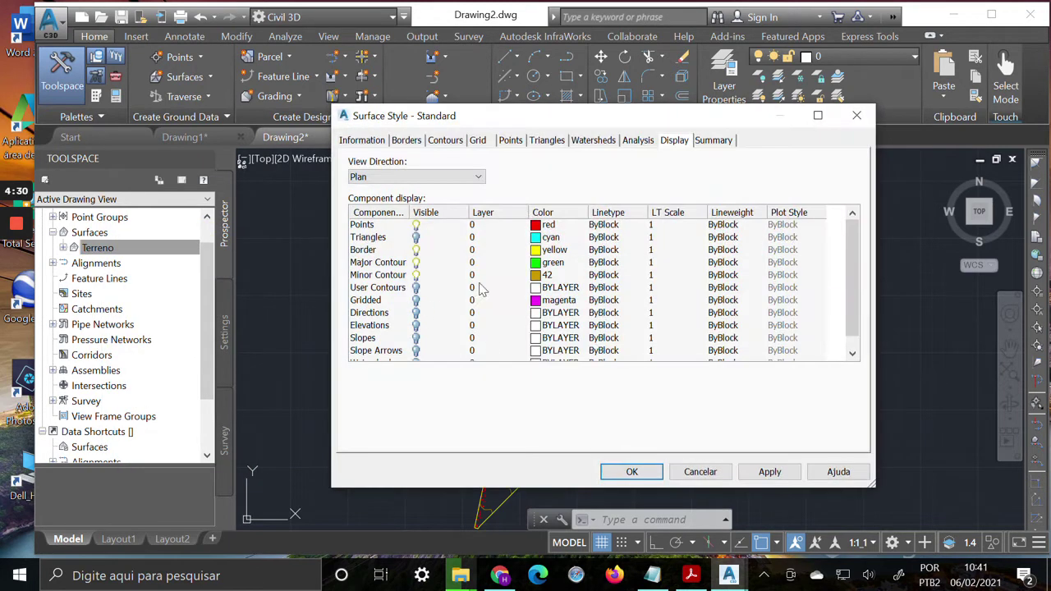
left_click(417, 225)
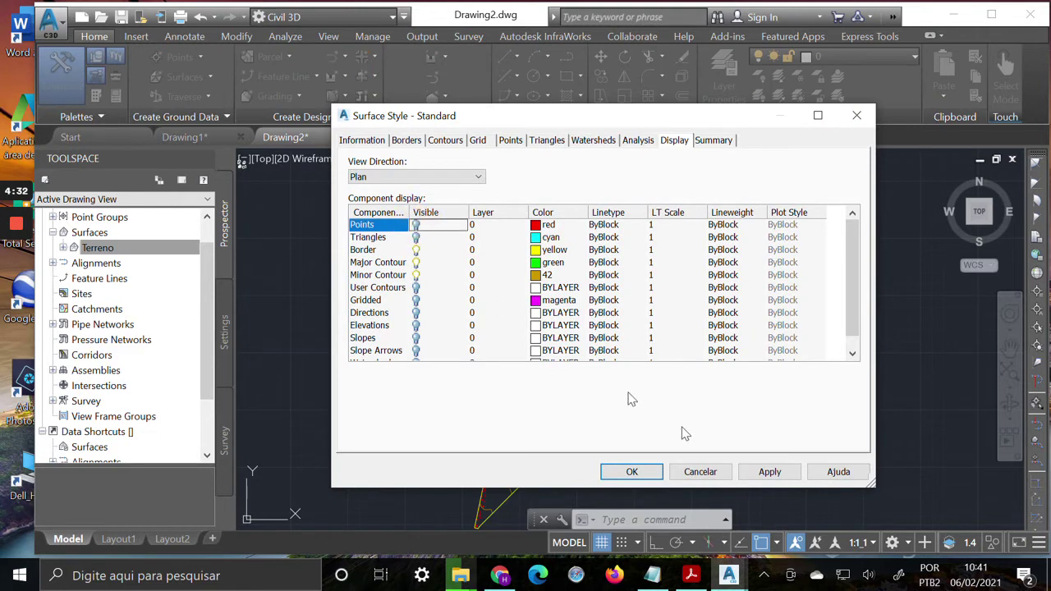
left_click(769, 472)
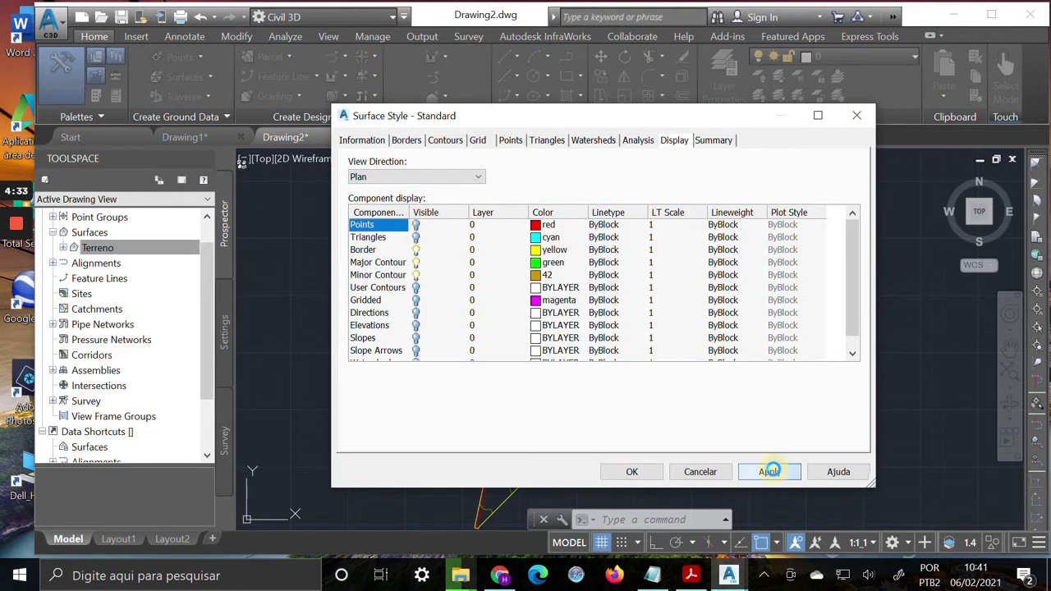
left_click(632, 471)
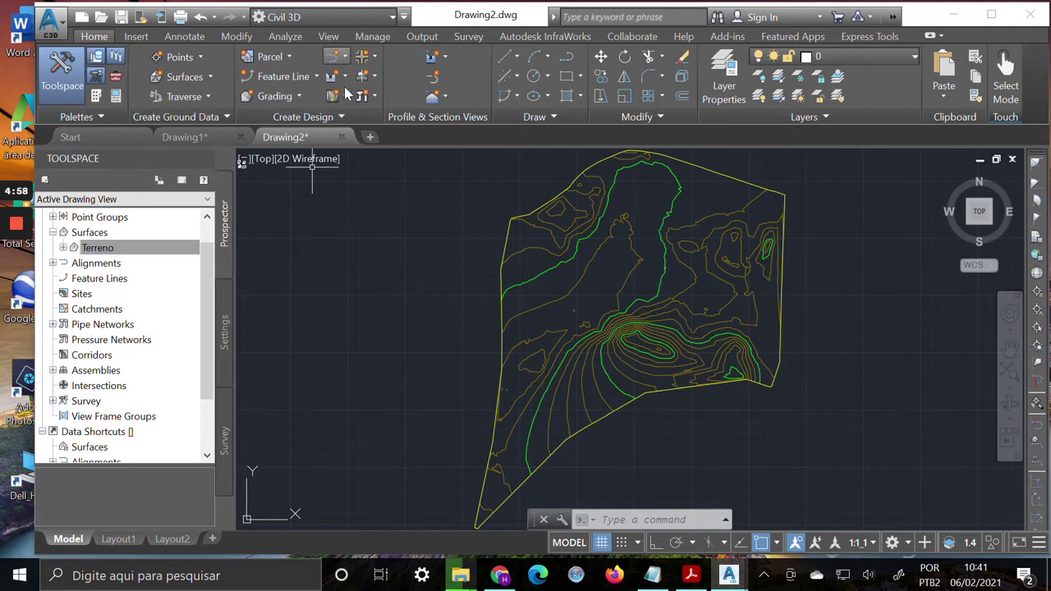
Start a new alignment with the Alignment Creation Tools and name it Eixo.
left_click(346, 58)
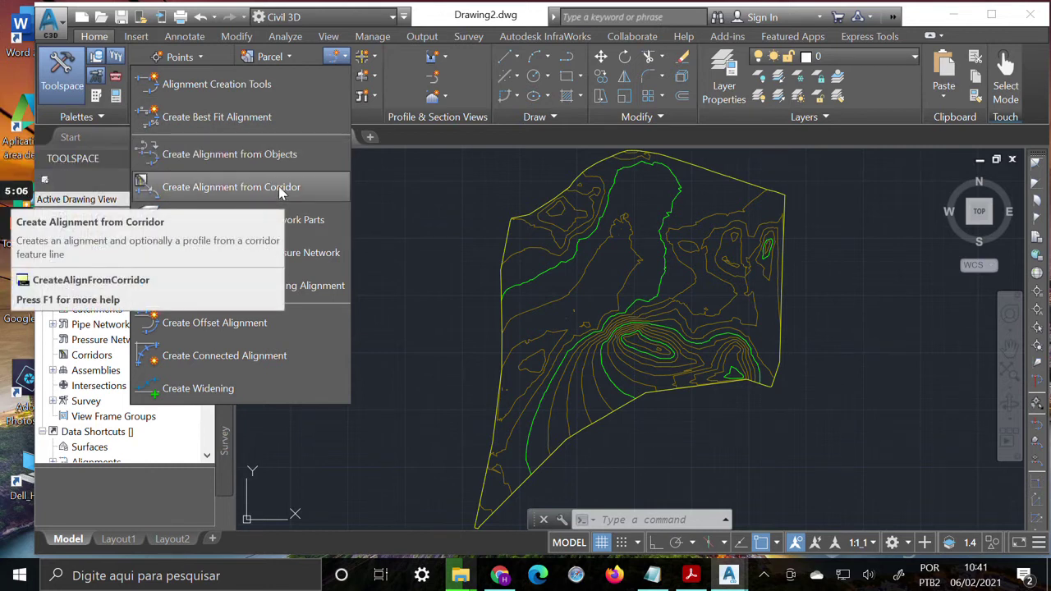
left_click(238, 97)
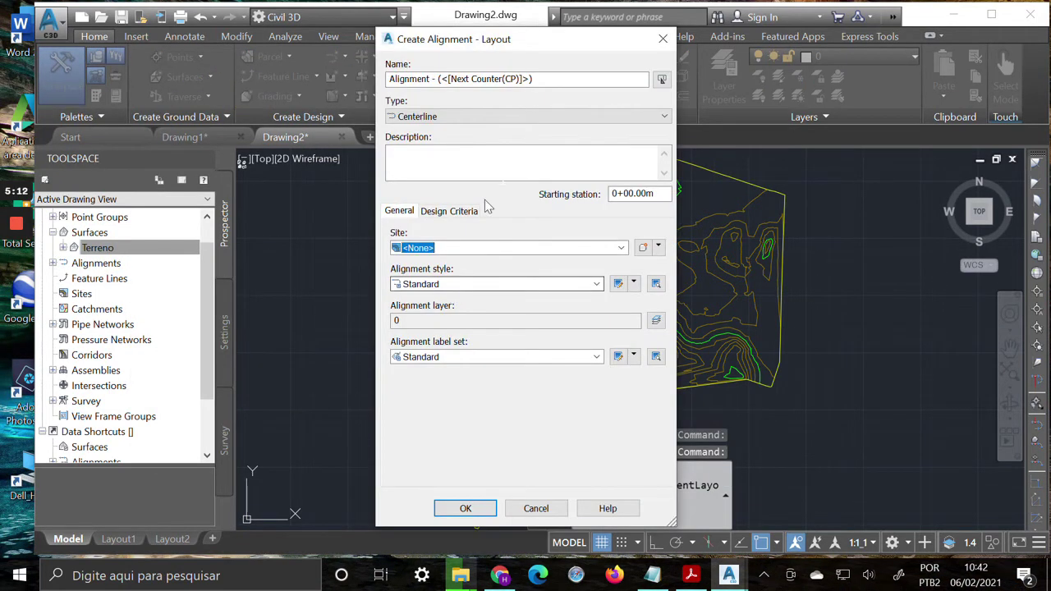
left_click_drag(543, 79, 282, 97)
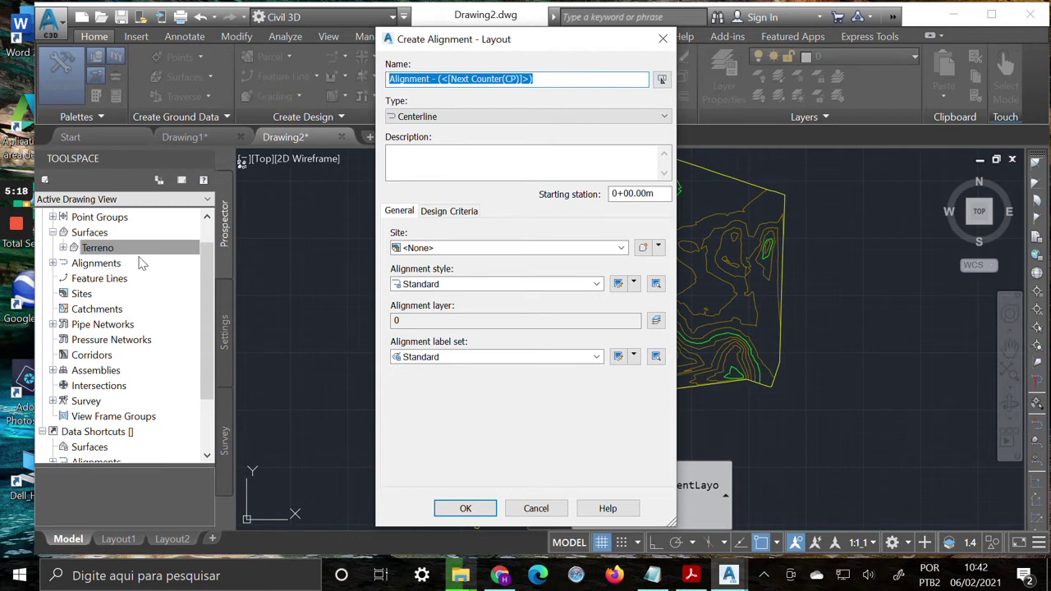
type("Eixo")
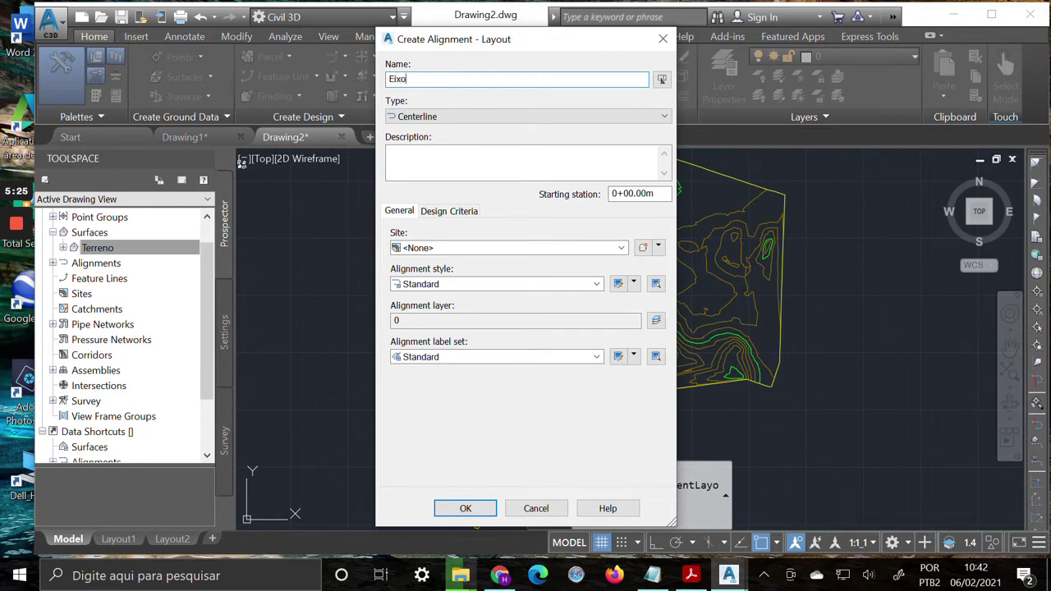
Choose Centerline as the alignment type and <None> as its site.
left_click(666, 120)
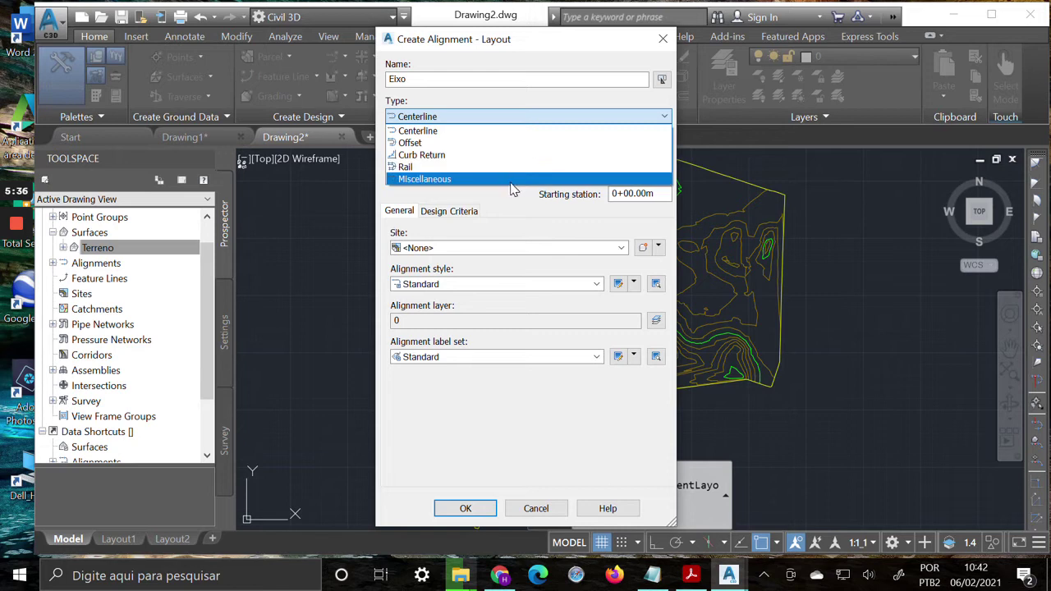
left_click(488, 131)
left_click(518, 159)
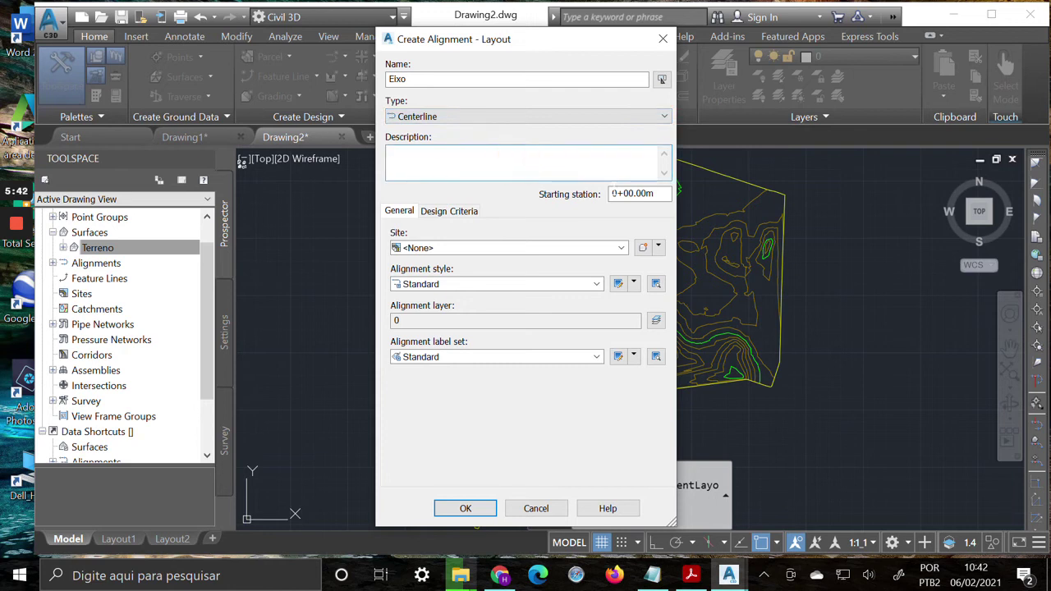
left_click(660, 192)
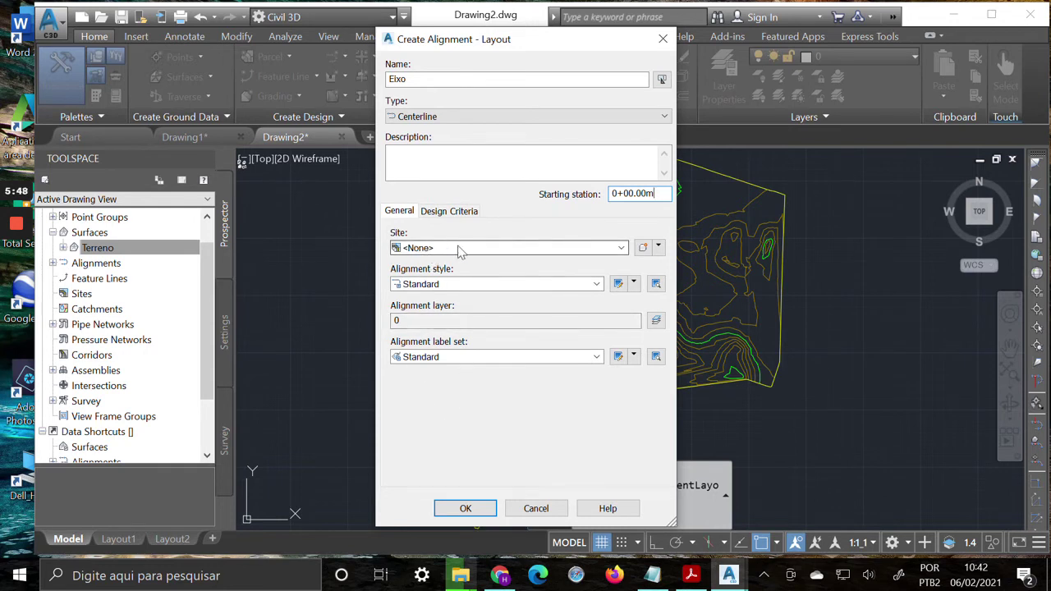
left_click(621, 248)
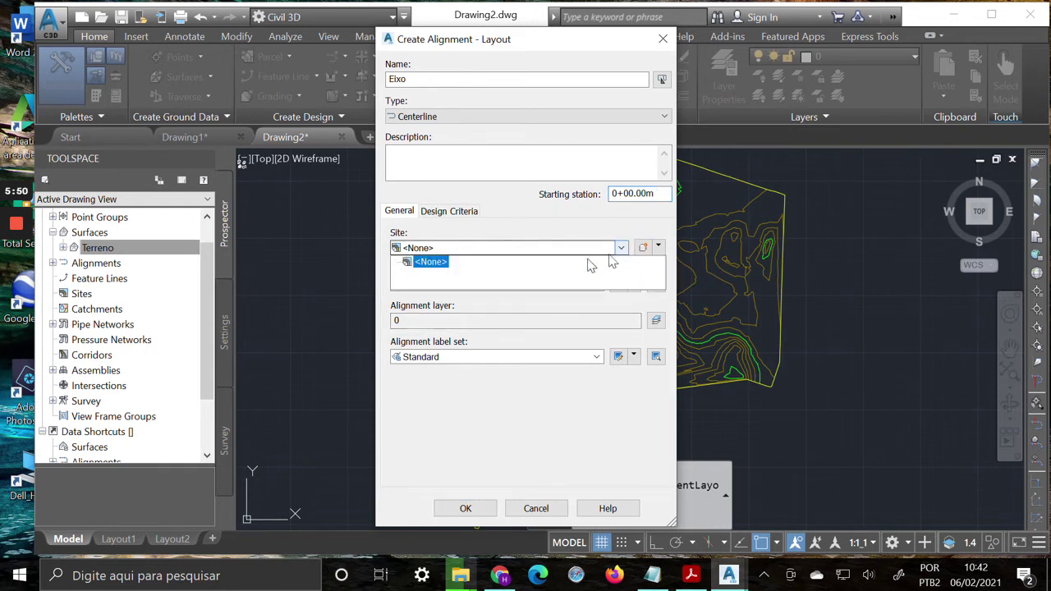
left_click(448, 263)
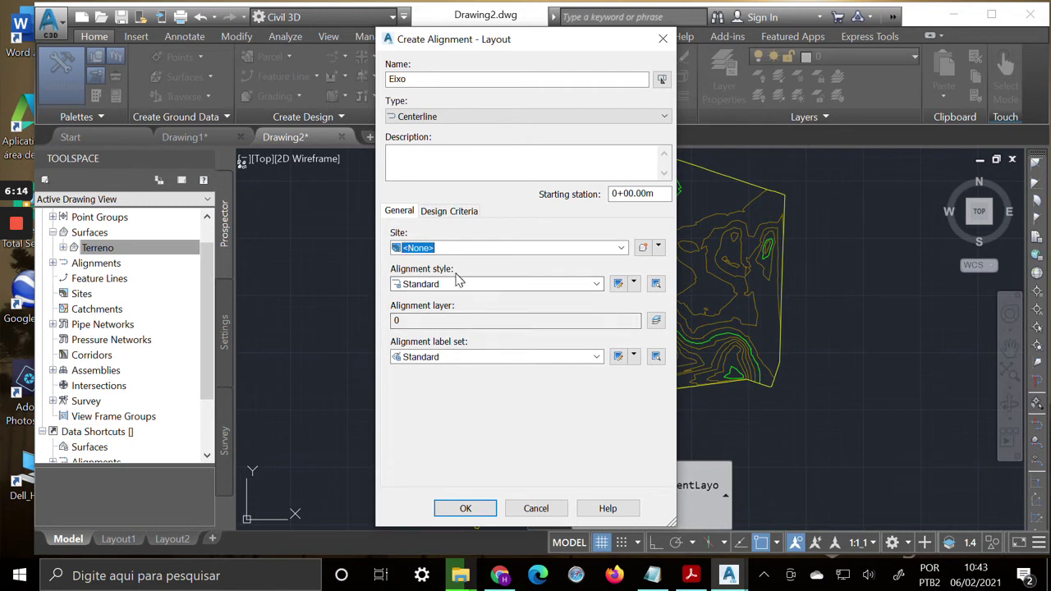
Examine the Standard alignment style and the labels and increments of the Standard alignment label set.
left_click(622, 285)
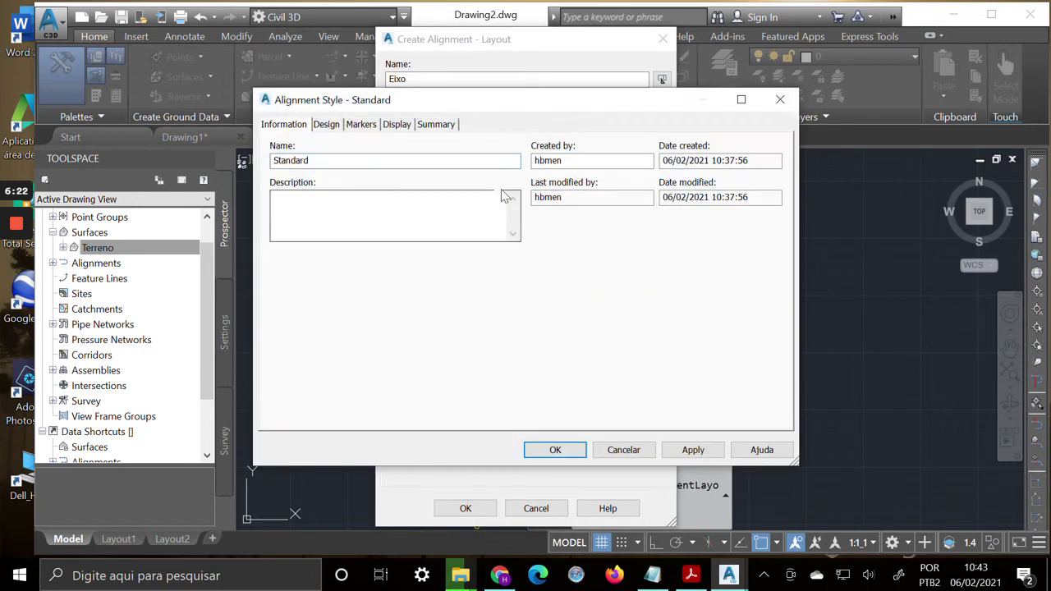
left_click(609, 452)
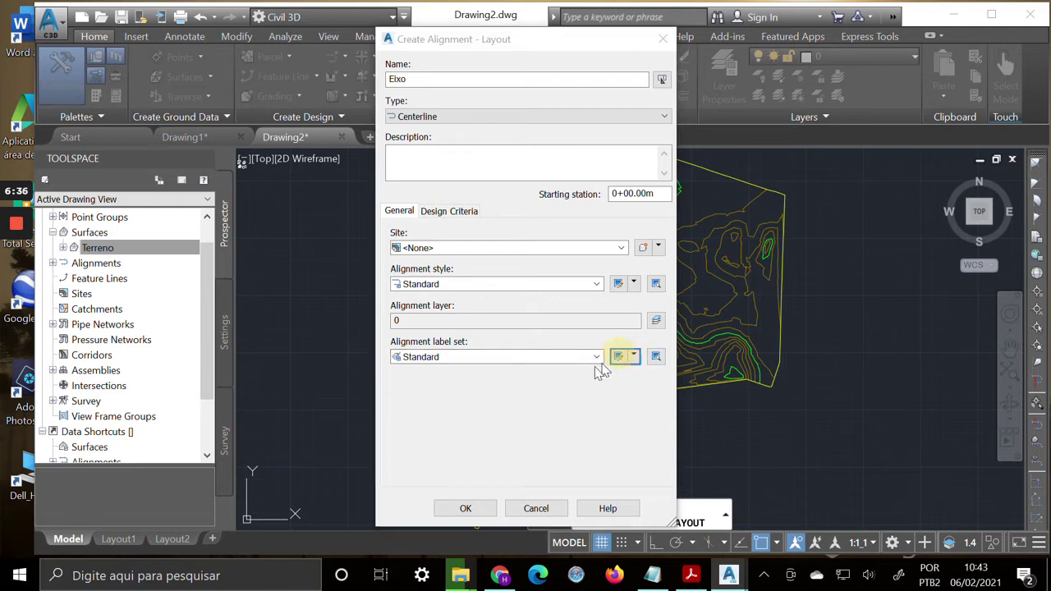
left_click(618, 356)
left_click(271, 125)
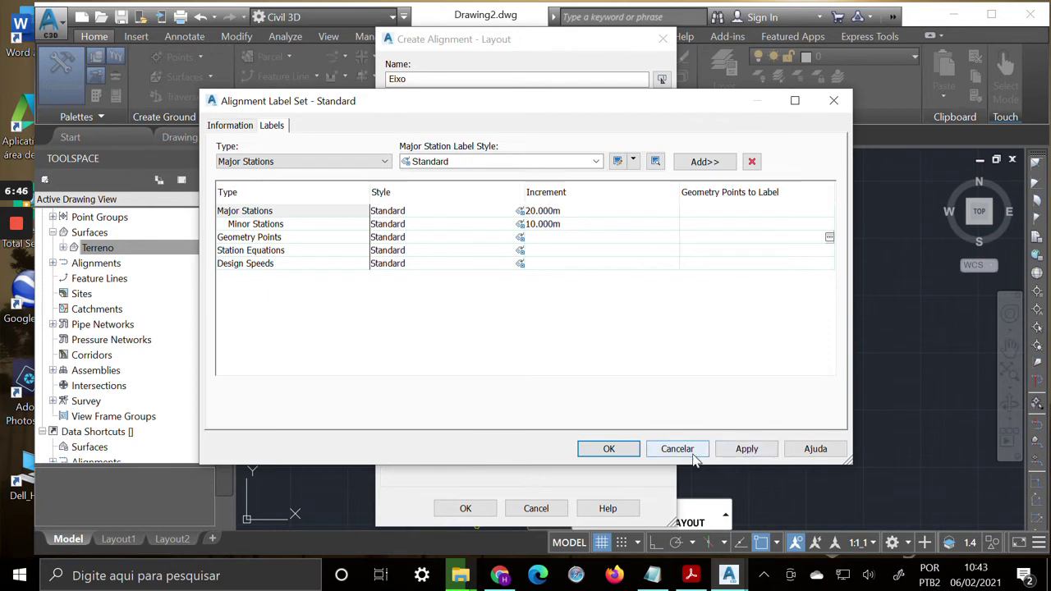
left_click(604, 451)
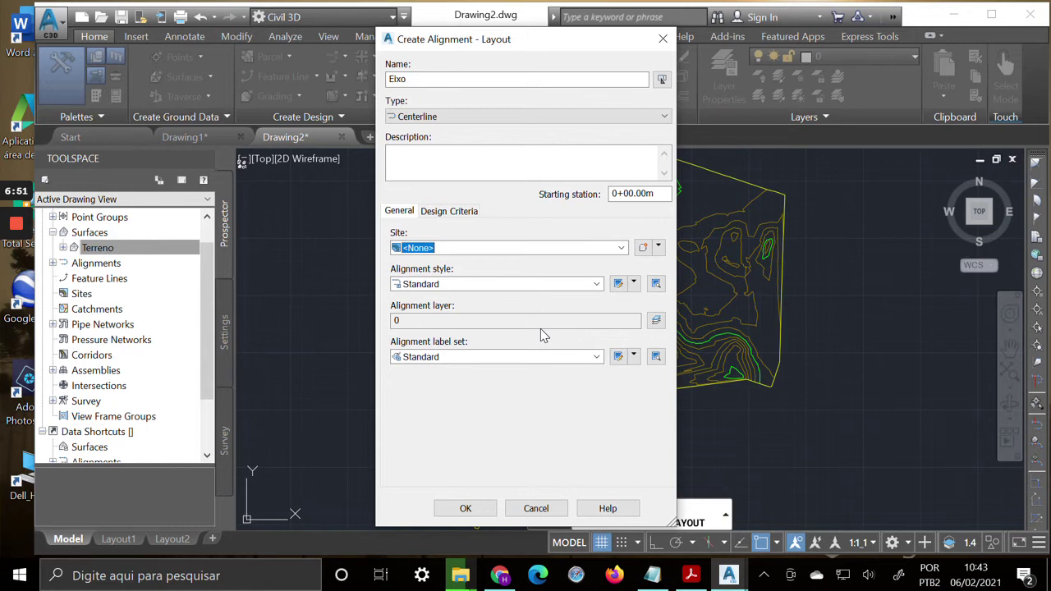
Examine the alignment's starting design speed and criteria-based design options, including the available metric design criteria files, leaving criteria-based design off.
left_click(465, 213)
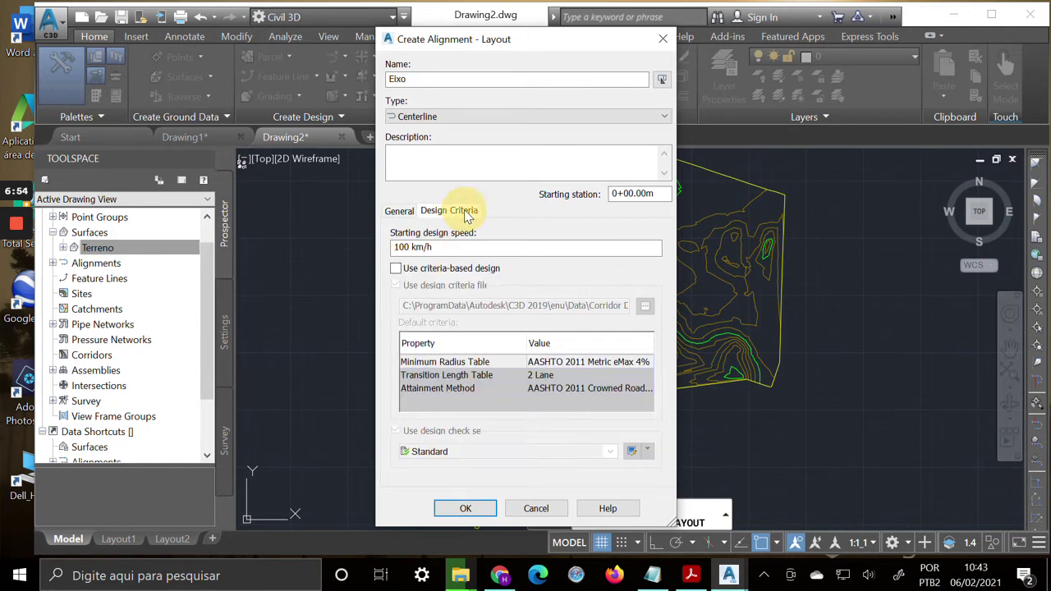
left_click_drag(449, 247, 387, 247)
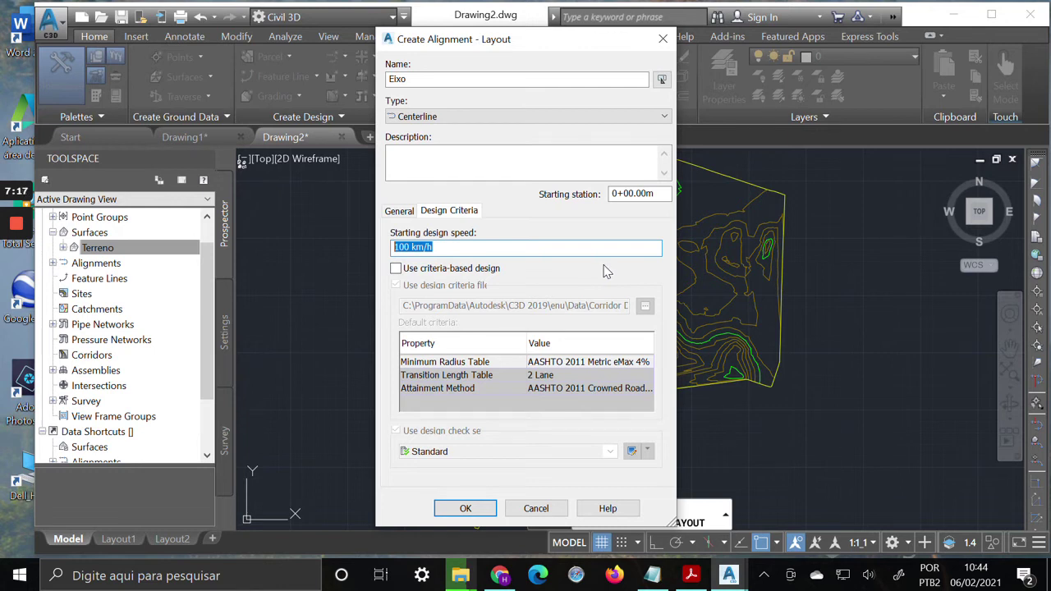
left_click(397, 270)
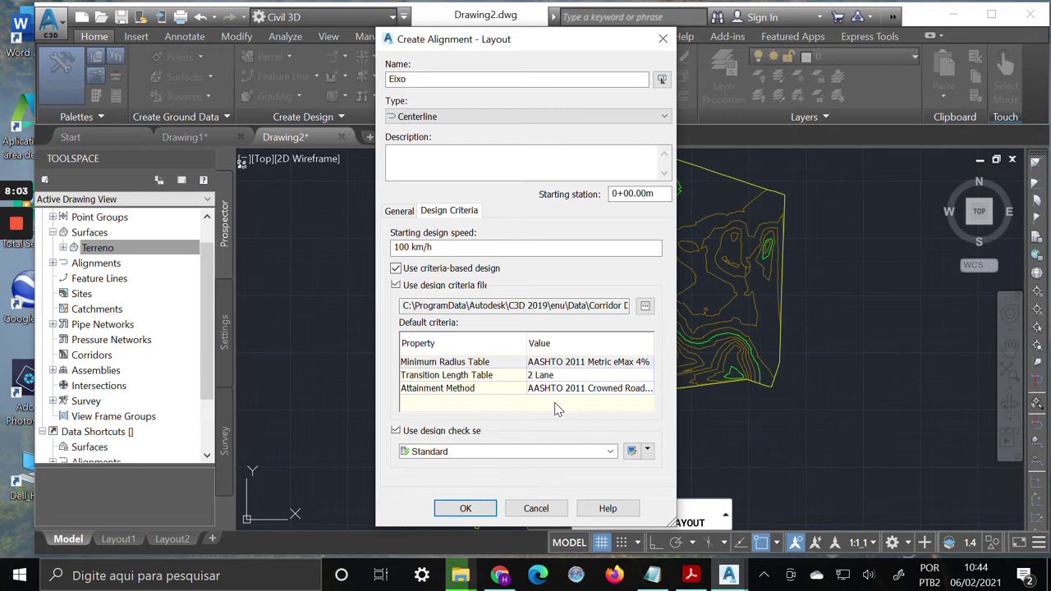
left_click(645, 307)
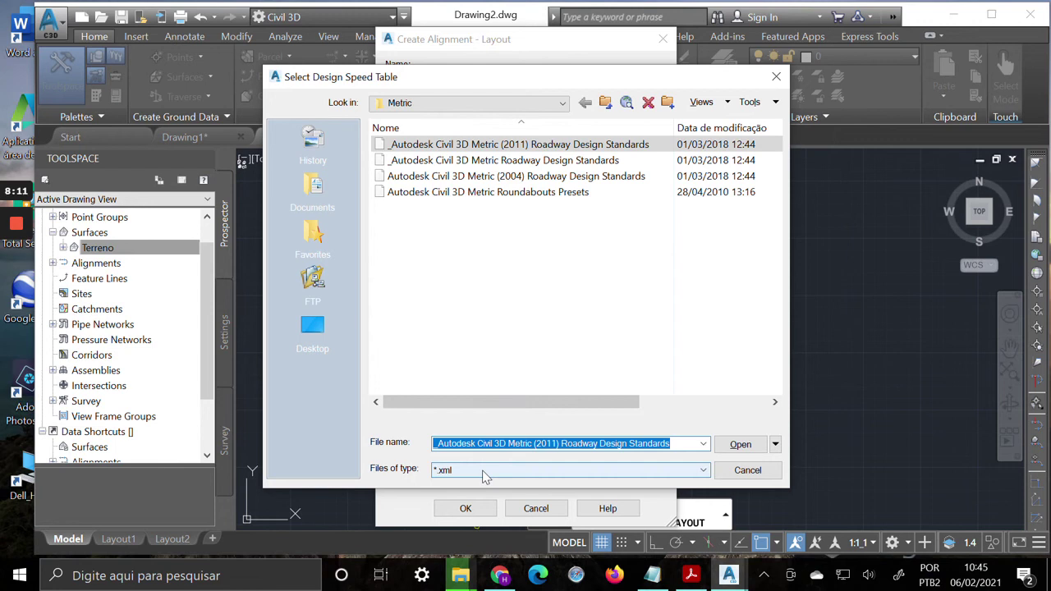
left_click(759, 471)
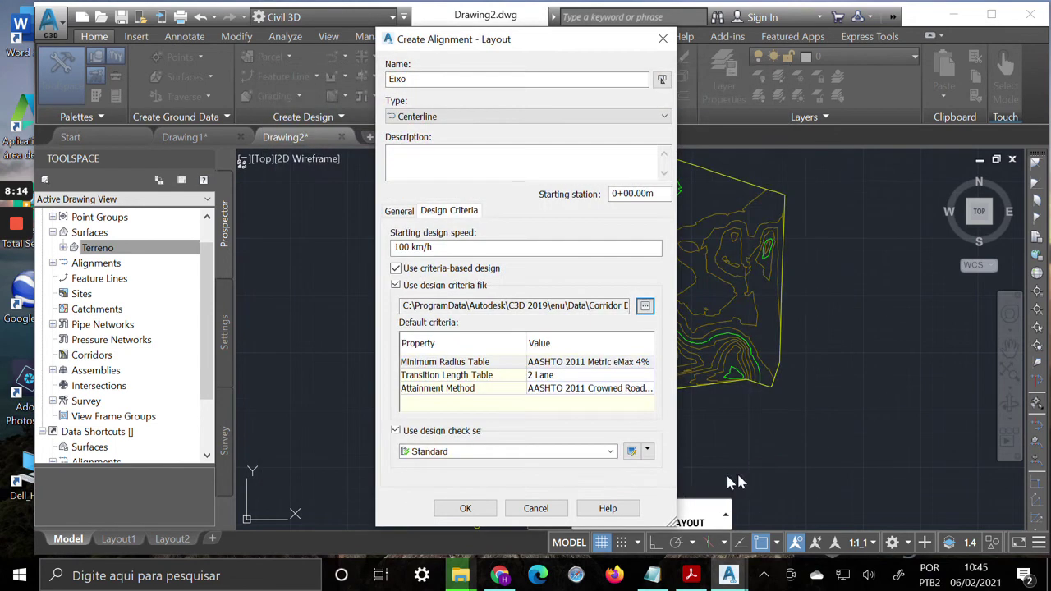
left_click(400, 269)
left_click(397, 269)
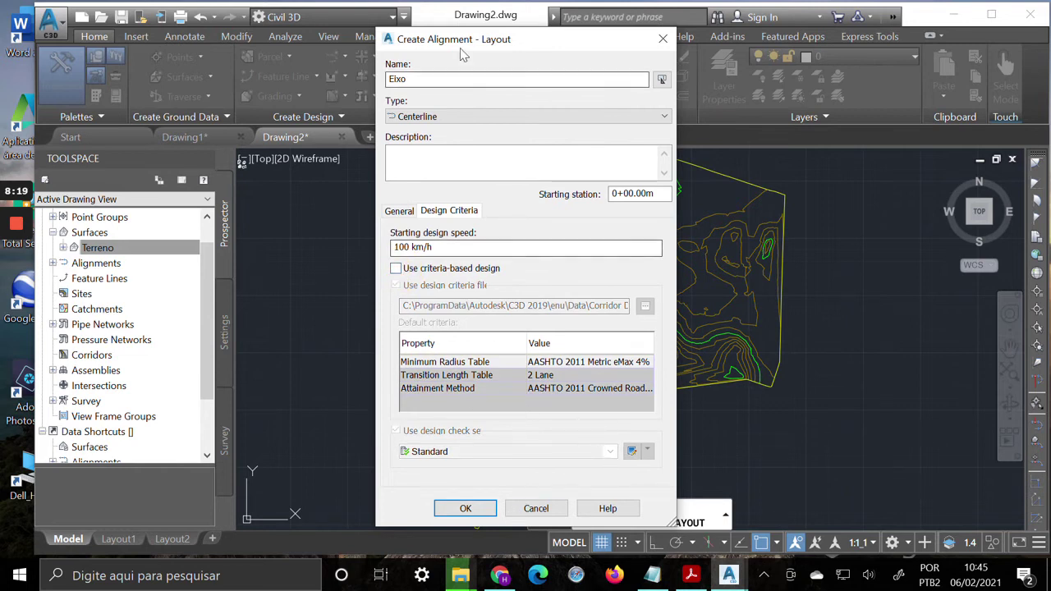
Create the Eixo alignment with the Standard style and label set, and reposition its layout tools over the drawing.
left_click(402, 212)
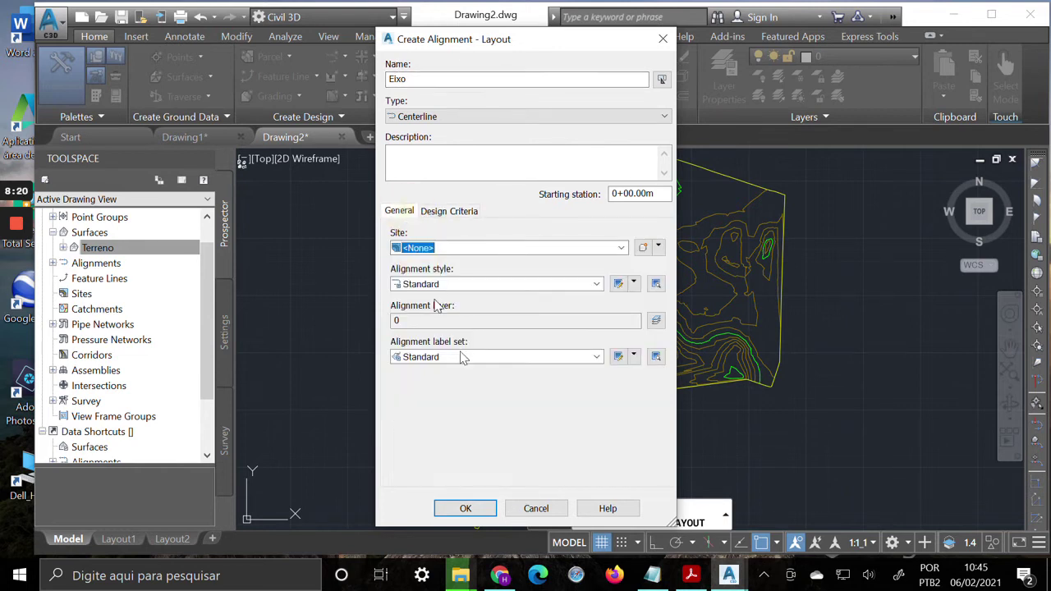
left_click(465, 508)
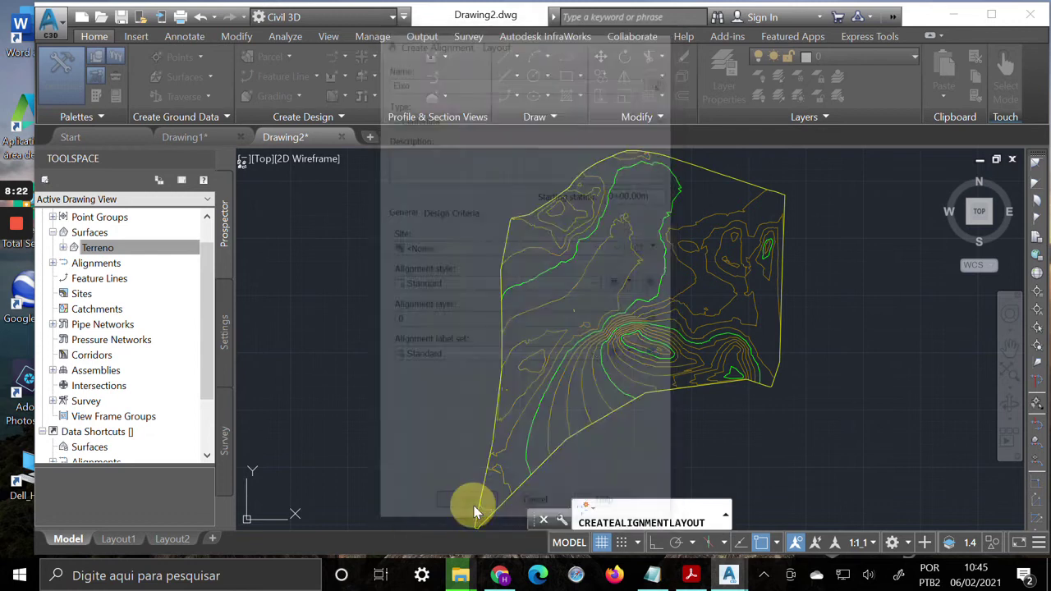
left_click_drag(484, 191, 603, 181)
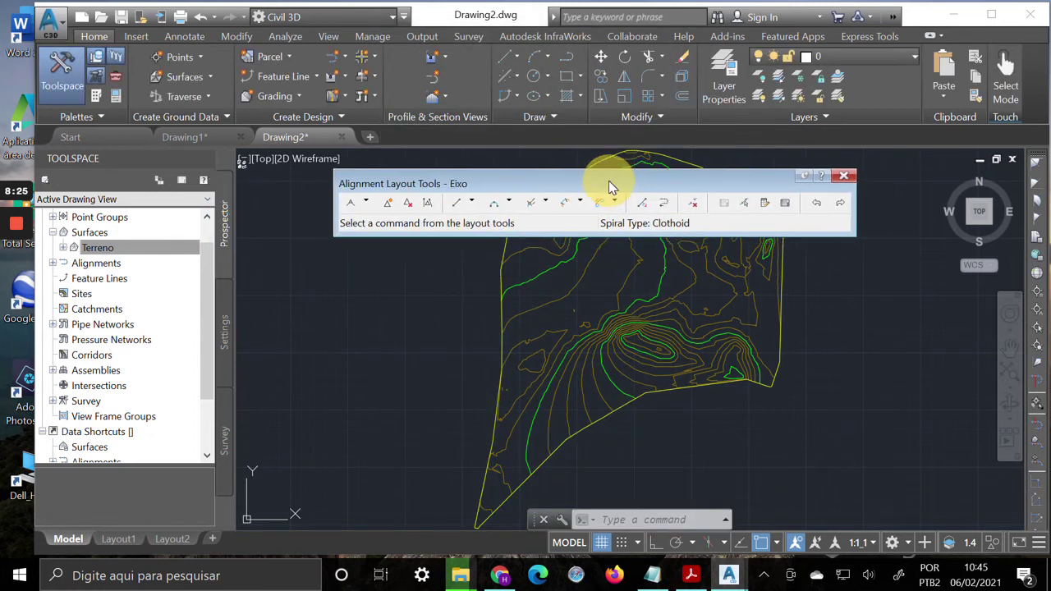
Expand the centerline alignments down to Eixo and examine its superelevation view, profile, profile view and sample line group entries.
left_click(52, 262)
left_click(63, 279)
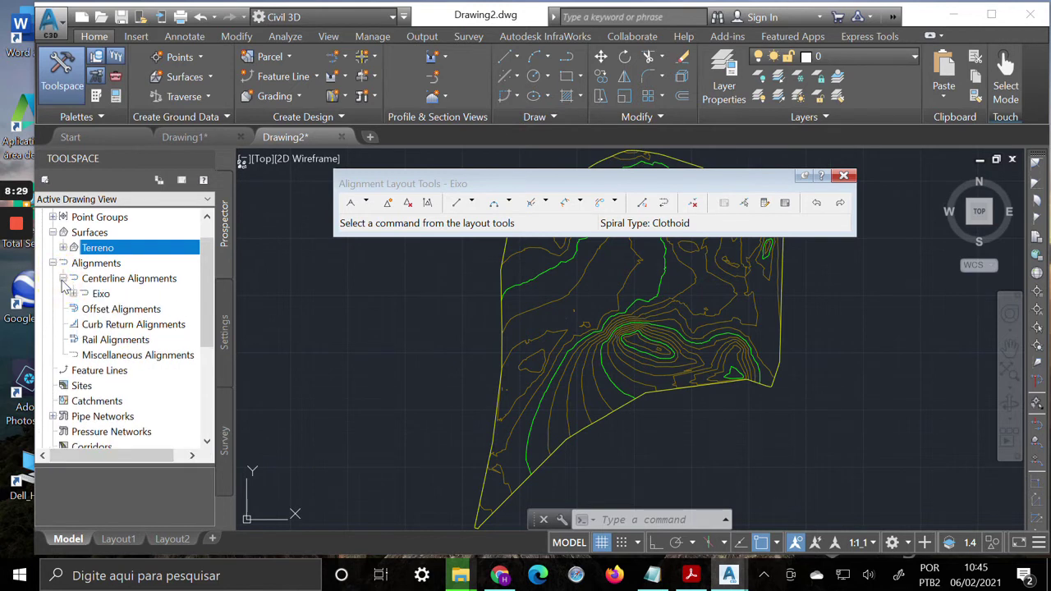
left_click(73, 294)
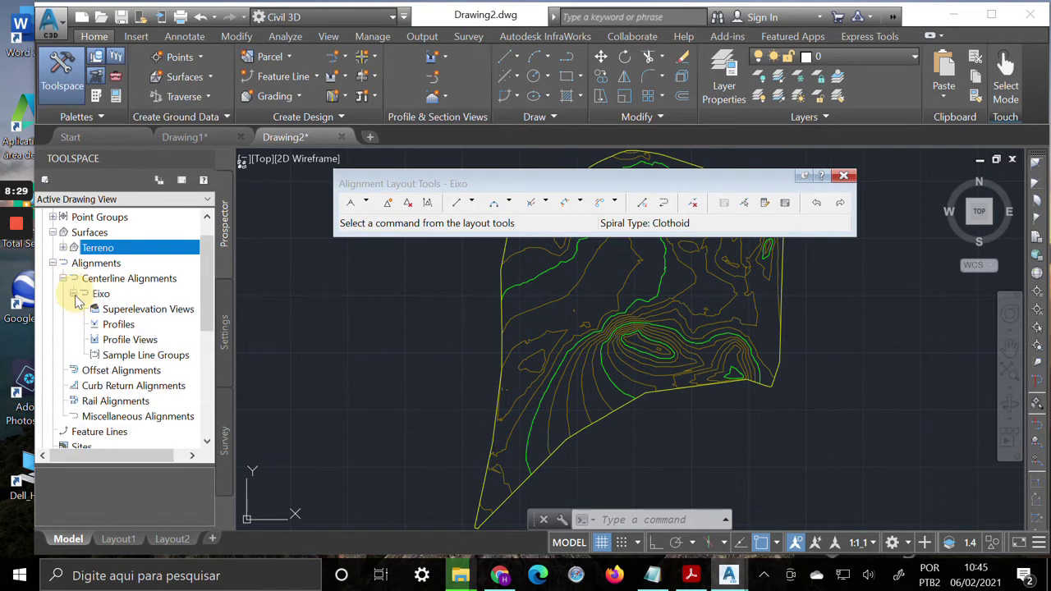
left_click(131, 340)
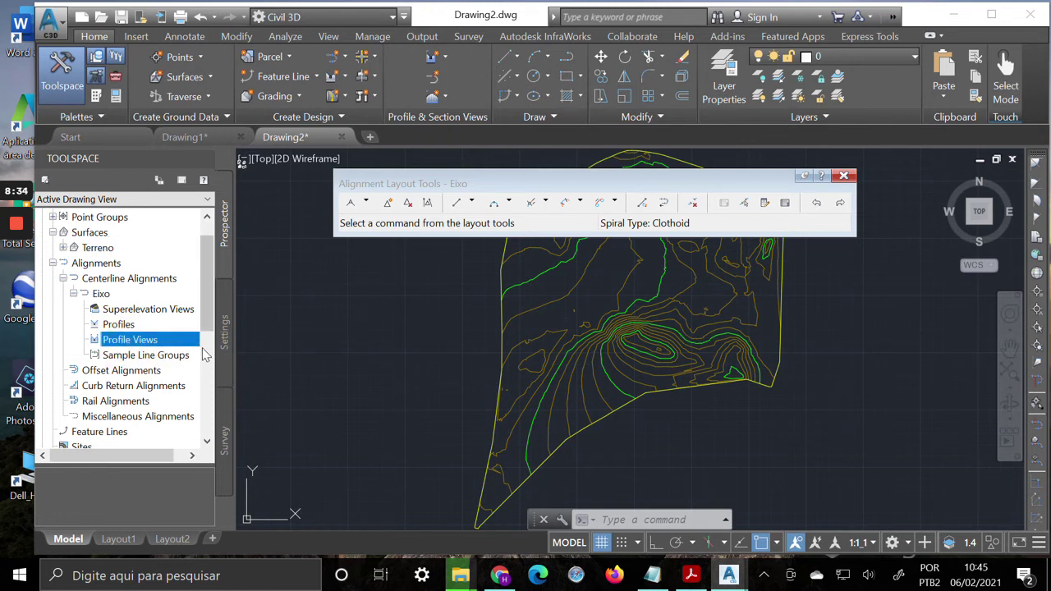
left_click(154, 312)
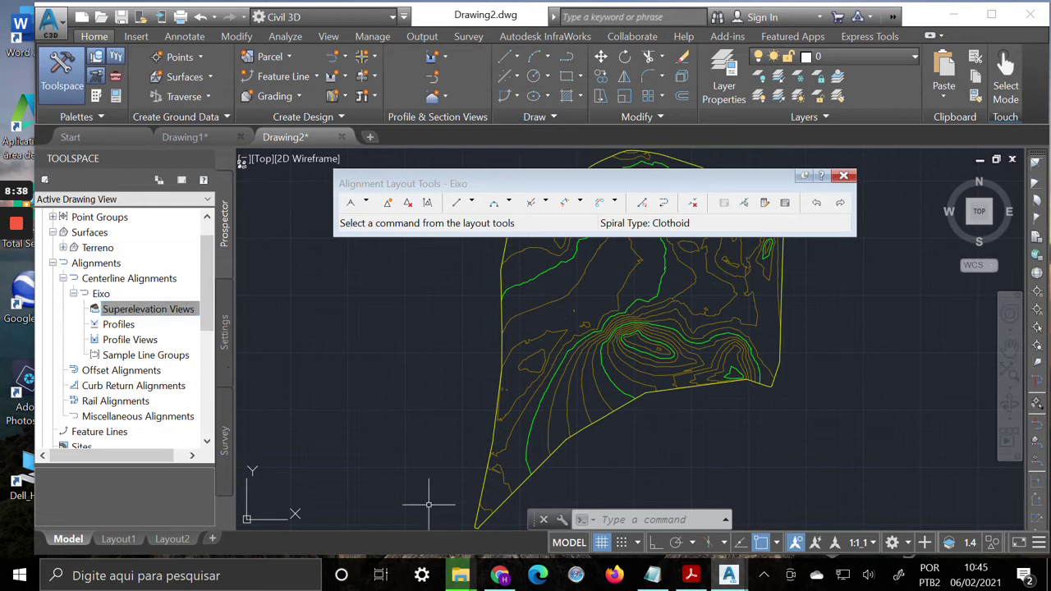
Try the Spiral in and Spiral out options and look over the spiral types in the Curve and Spiral Settings, discarding the changes.
left_click(702, 181)
left_click(367, 203)
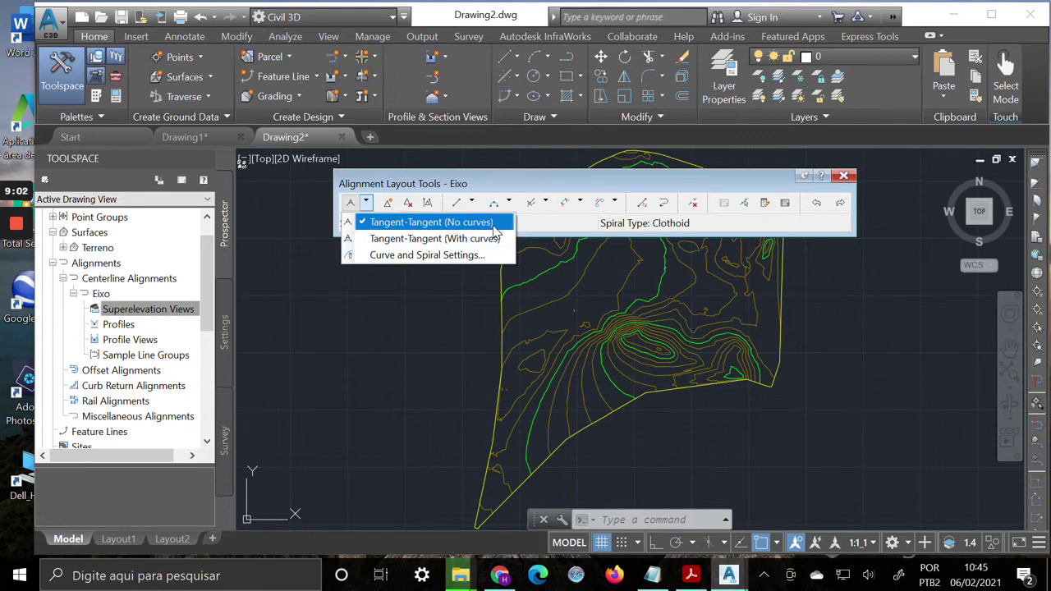
left_click(469, 256)
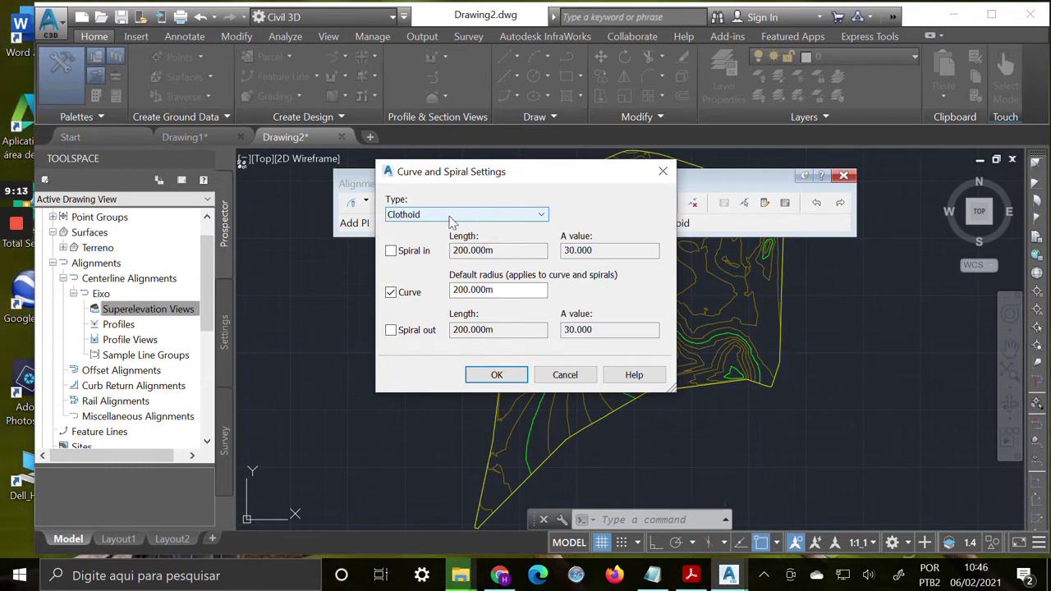
left_click(391, 251)
left_click(514, 249)
left_click(610, 246)
left_click(392, 331)
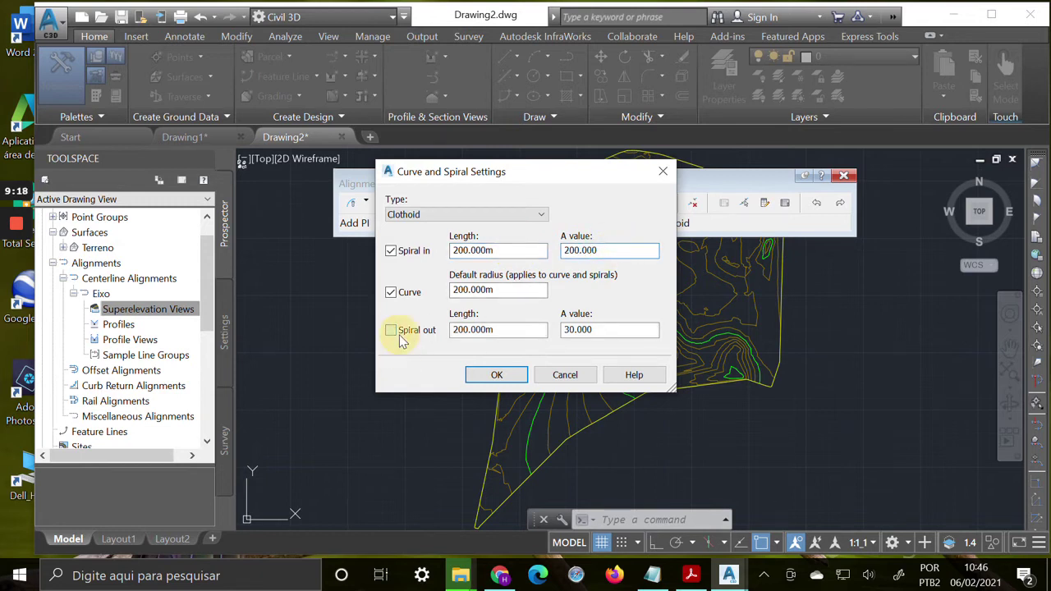
left_click(596, 329)
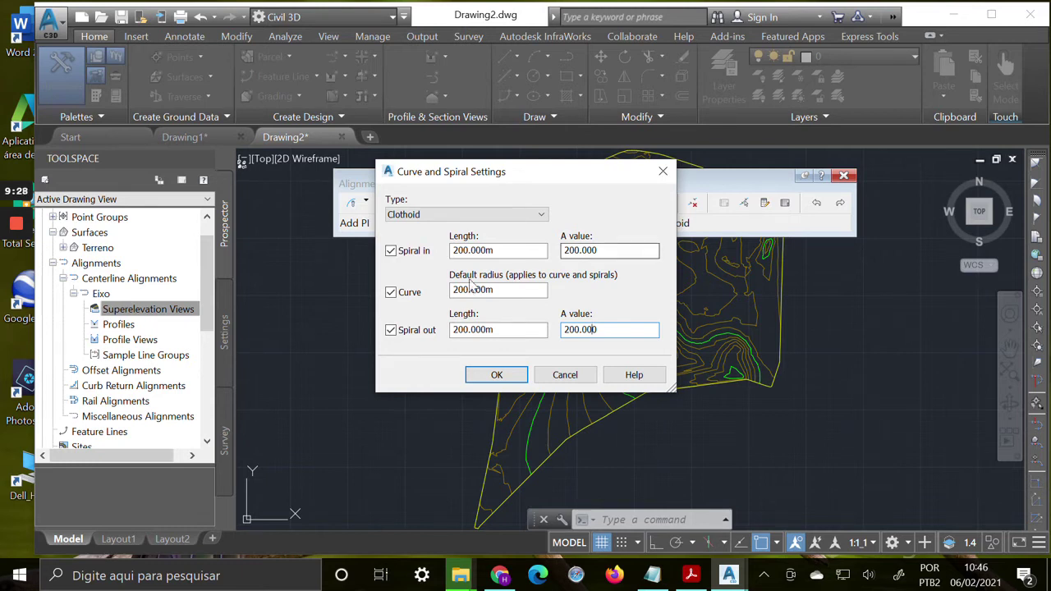
left_click(391, 250)
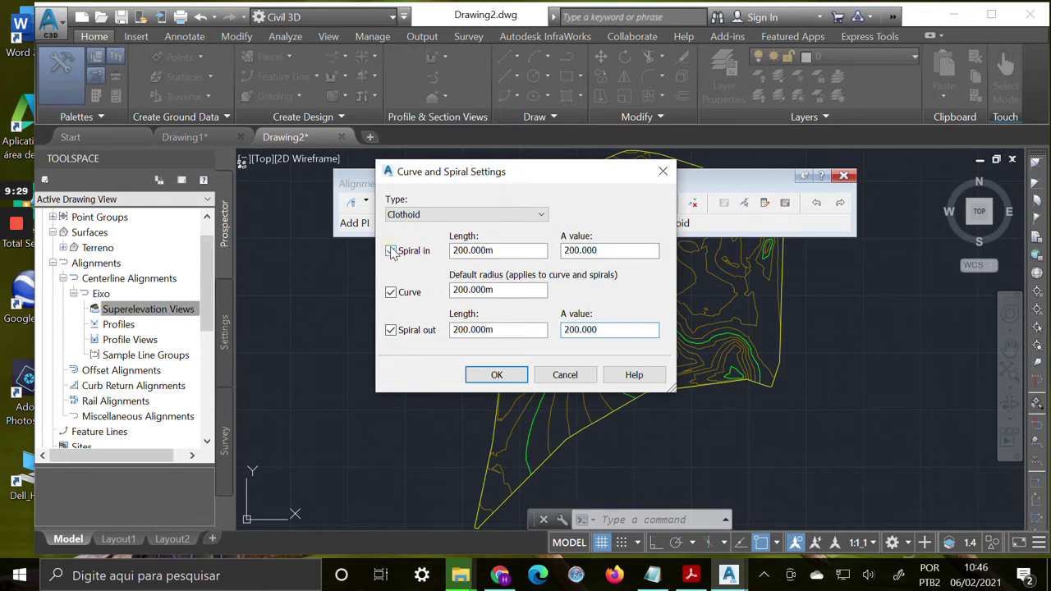
left_click(391, 330)
left_click(541, 214)
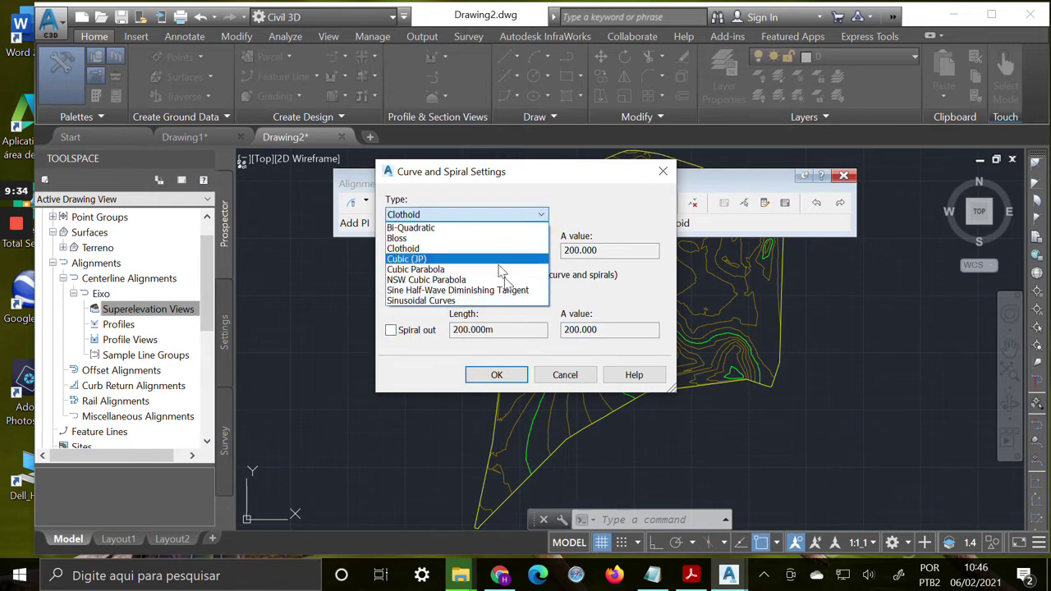
left_click(564, 375)
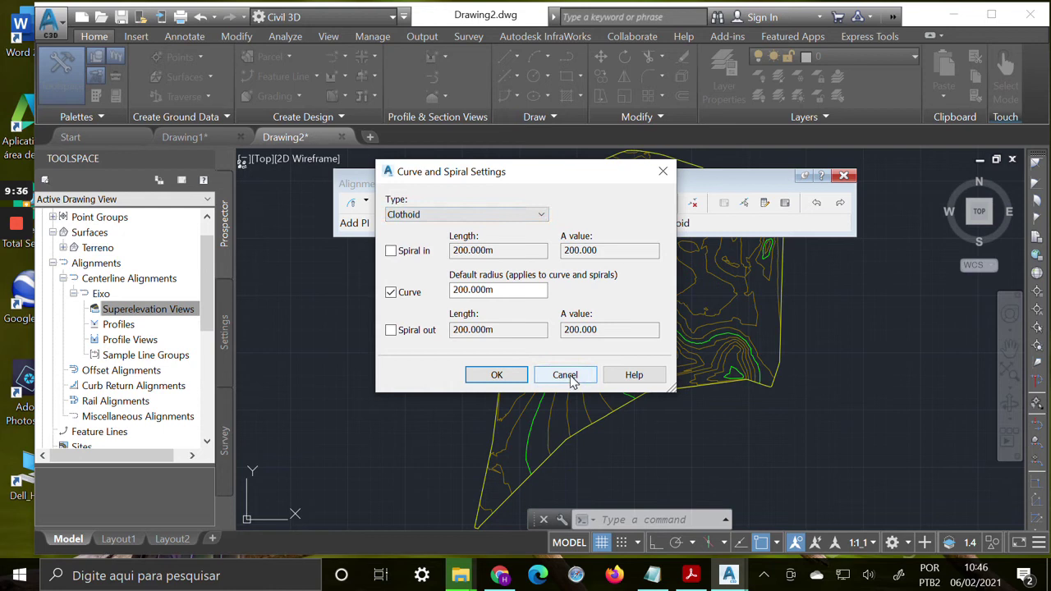
left_click(567, 374)
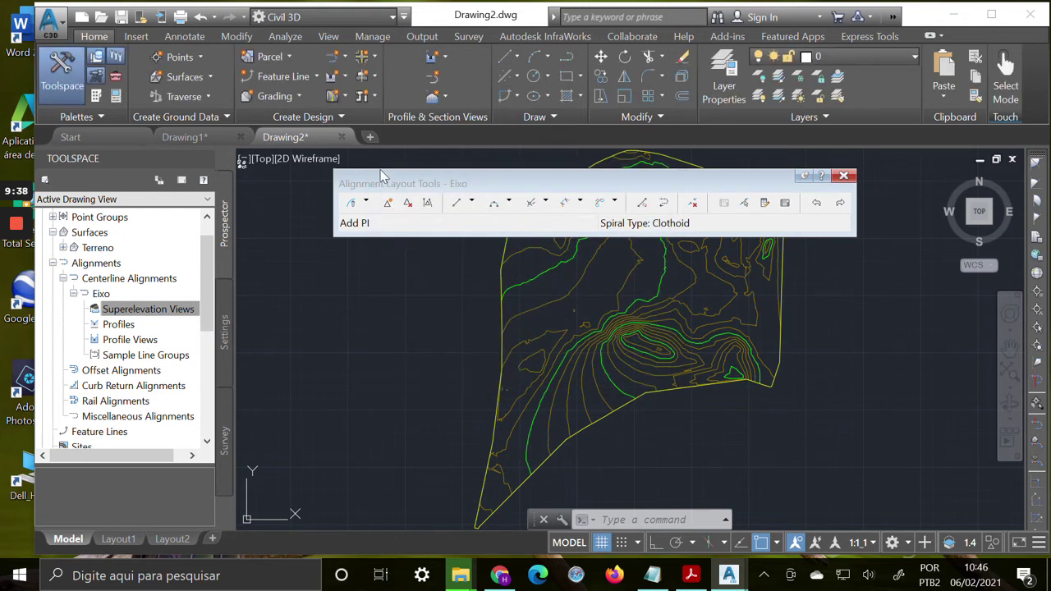
Start laying out the Eixo alignment with the Tangent-Tangent (No curves) command.
left_click(366, 204)
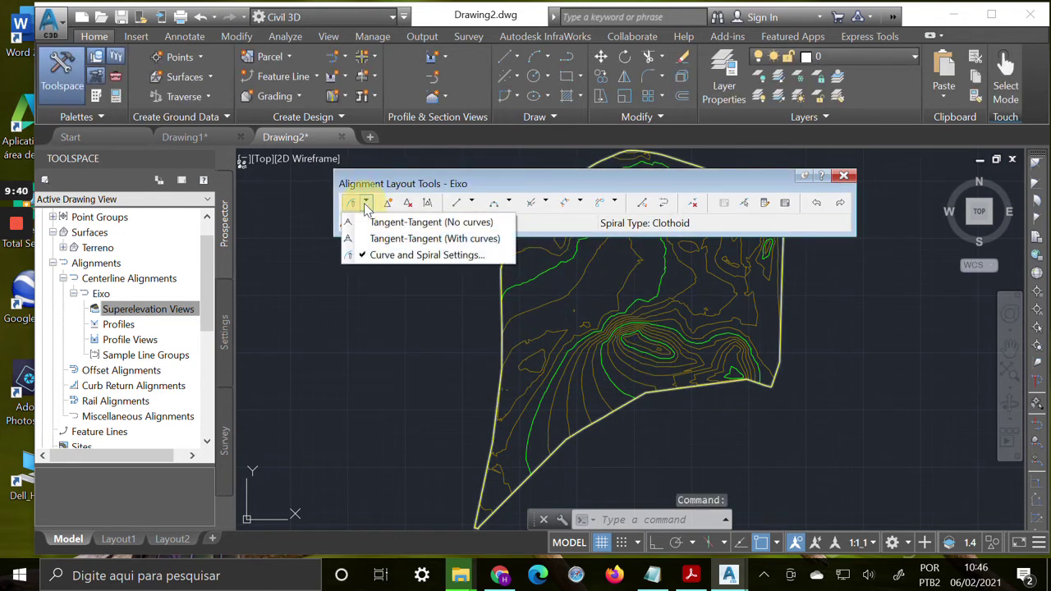
left_click(424, 224)
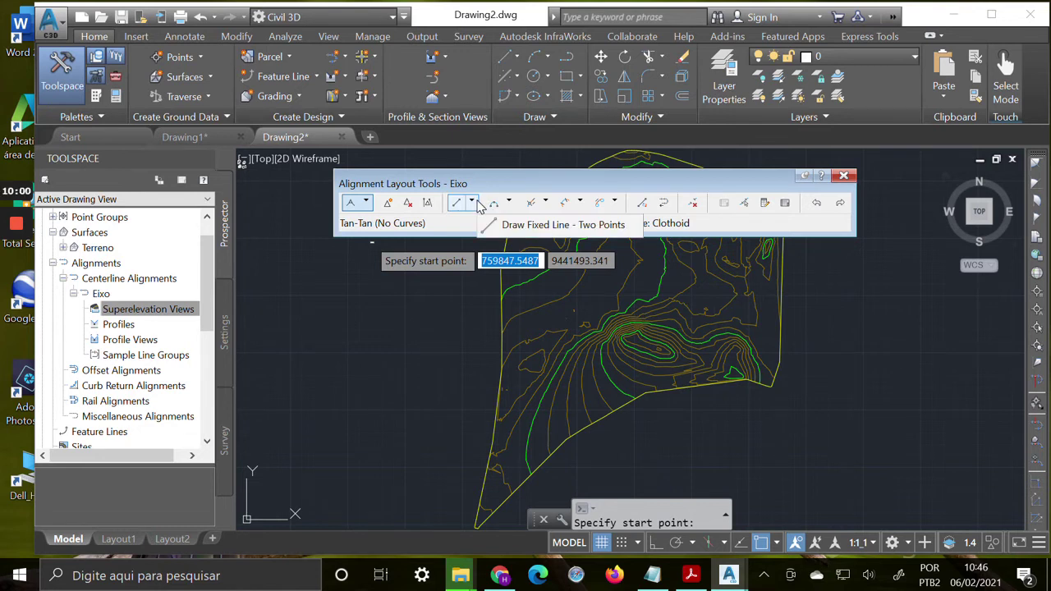
Examine the available line, curve, line-with-spiral, curve-with-spiral and spiral layout commands for the Eixo alignment.
left_click(472, 204)
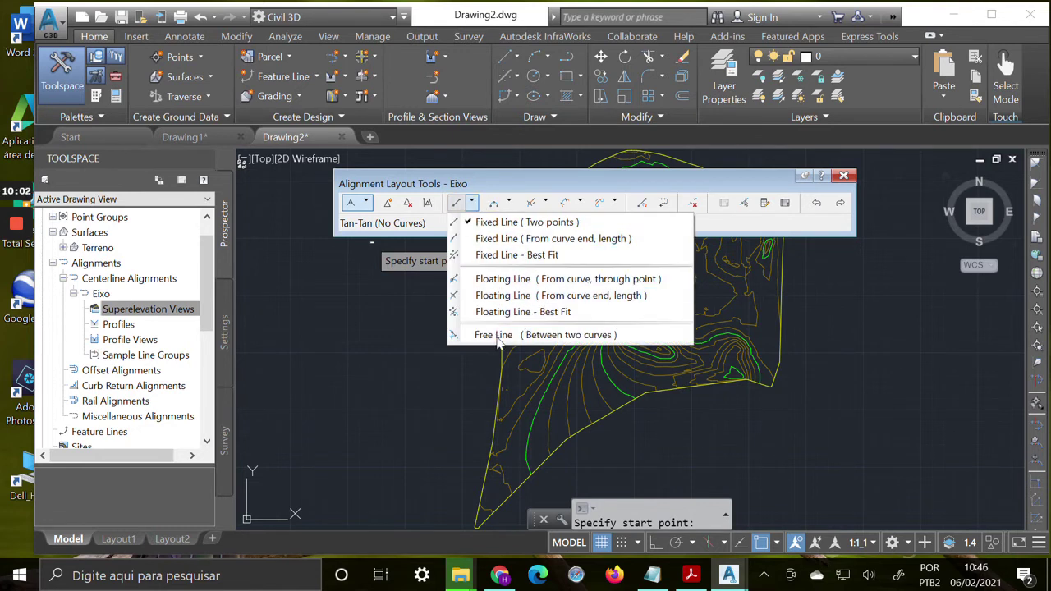
left_click(509, 202)
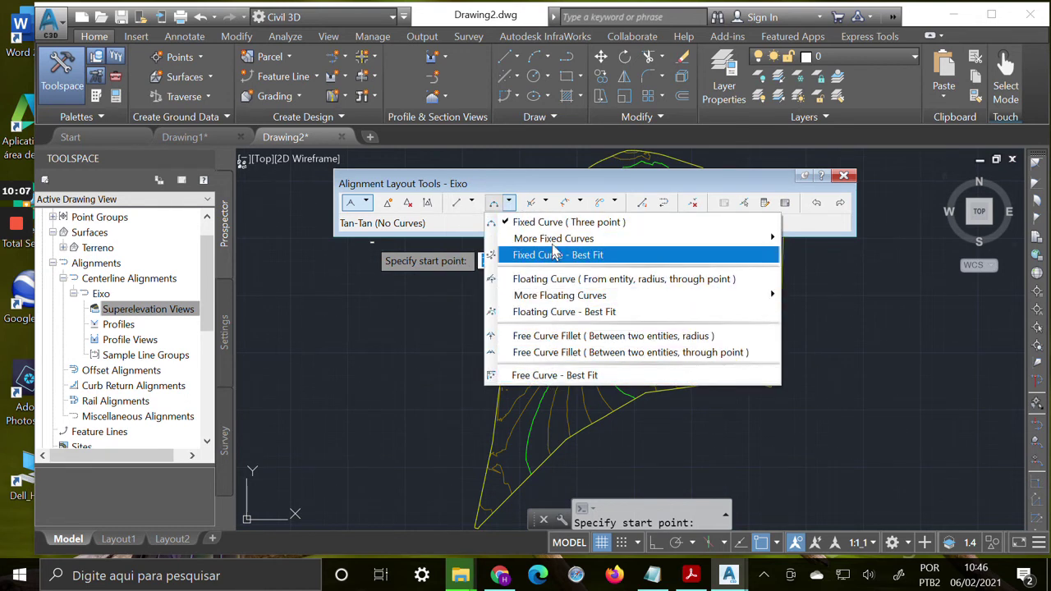
left_click(546, 203)
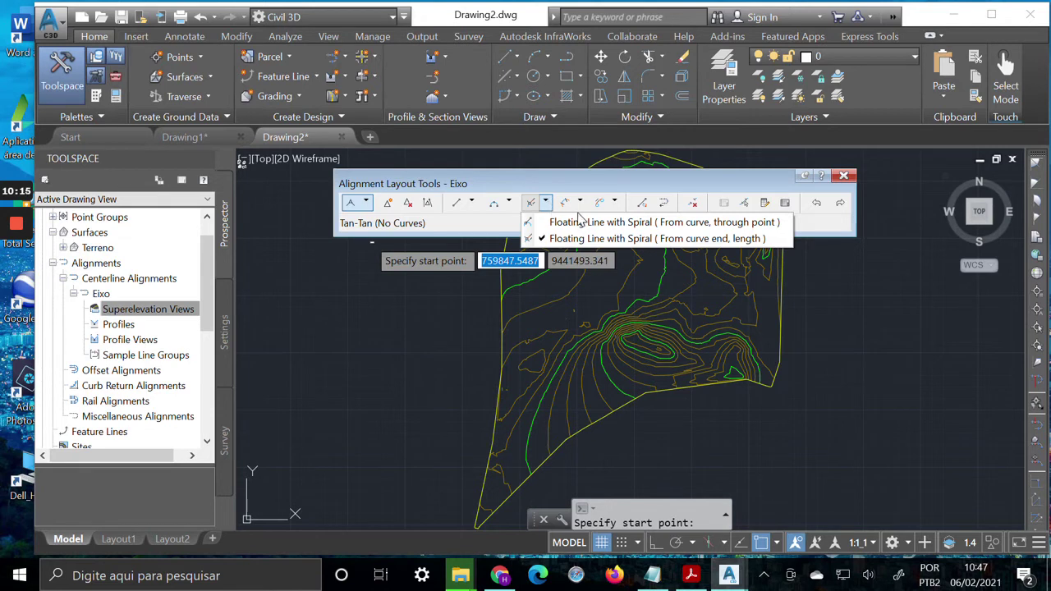
left_click(579, 203)
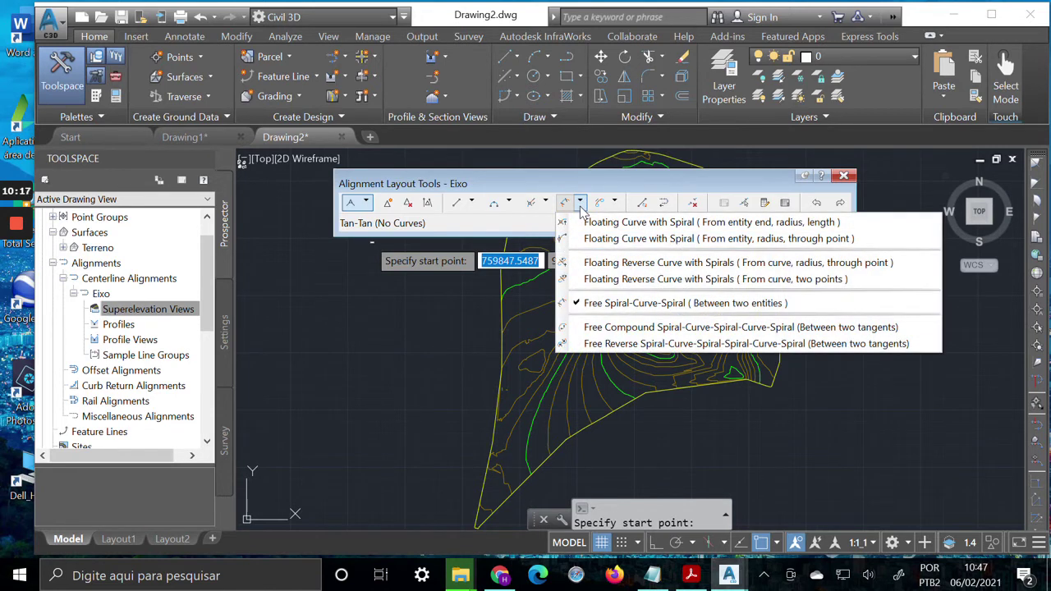
left_click(614, 203)
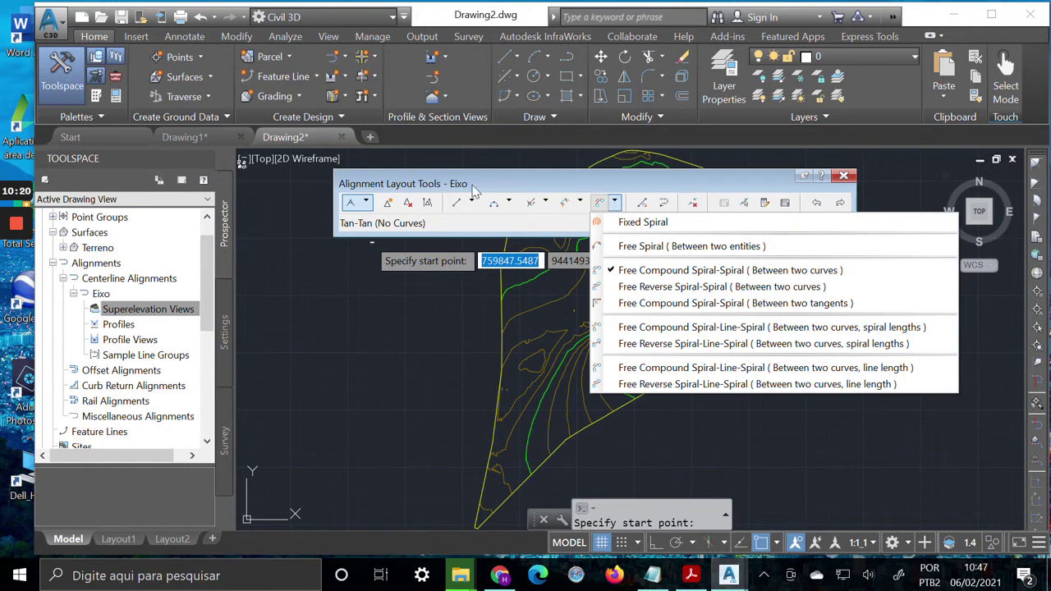
left_click(507, 179)
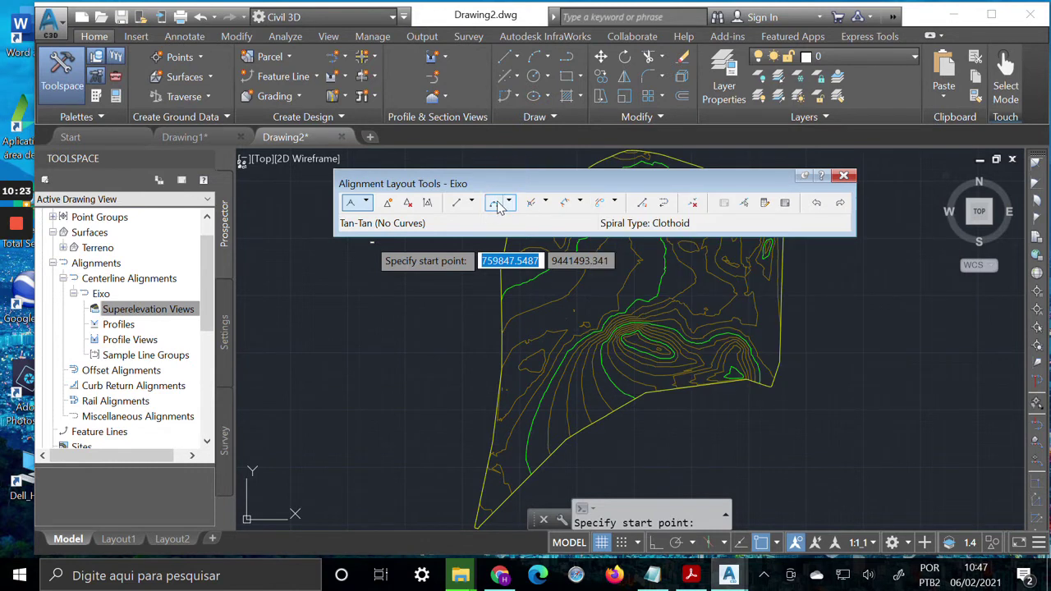
left_click(509, 204)
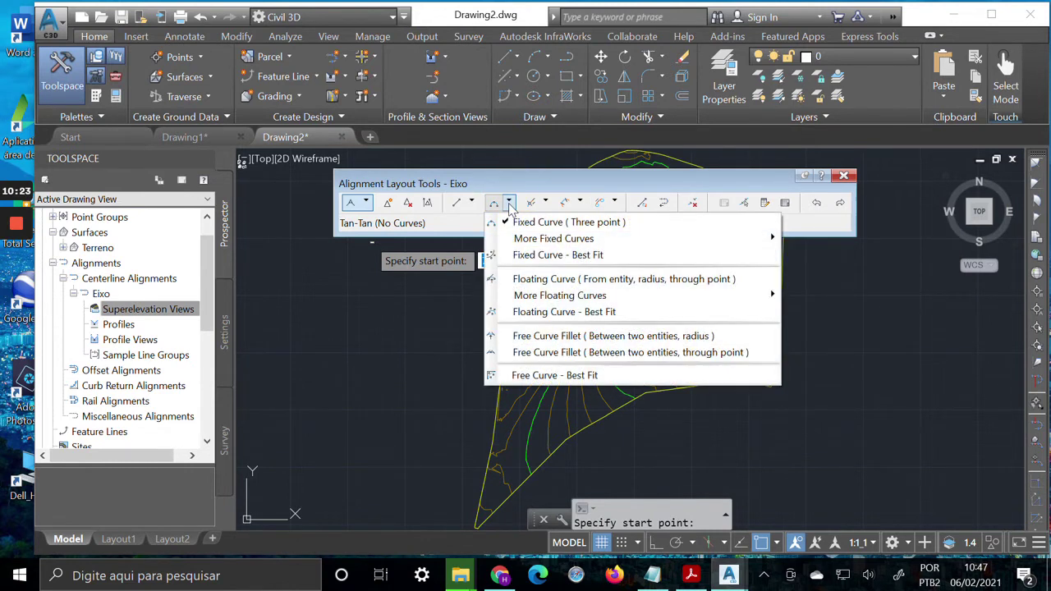
left_click(579, 204)
left_click(580, 204)
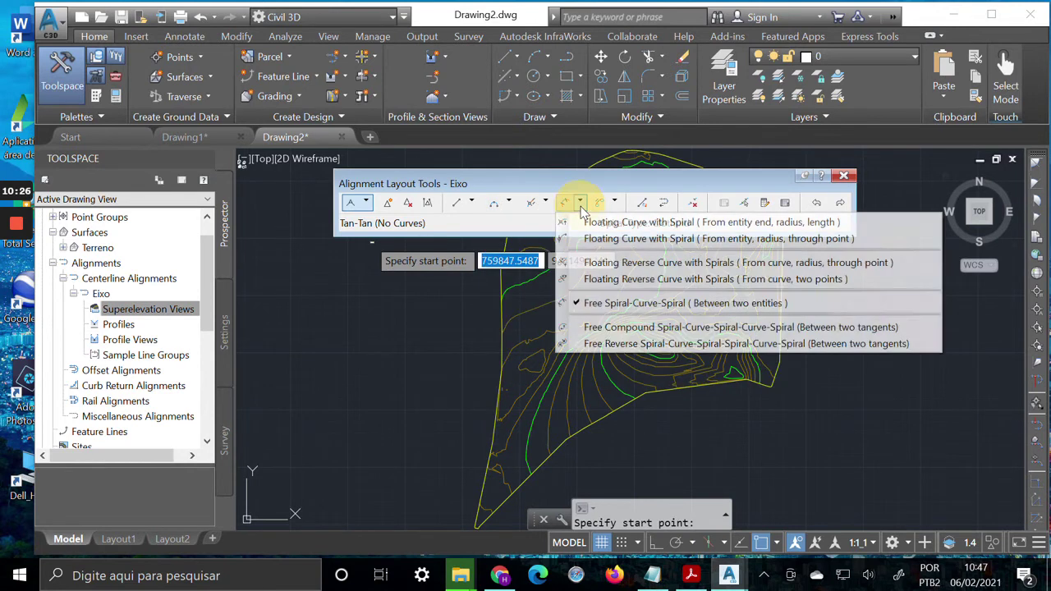
With object snap off, lay out Eixo's four Tangent-Tangent (No curves) segments, about 830, 509, 388 and 400 m, from the terrain's southern tip to its northeast corner.
left_click(579, 203)
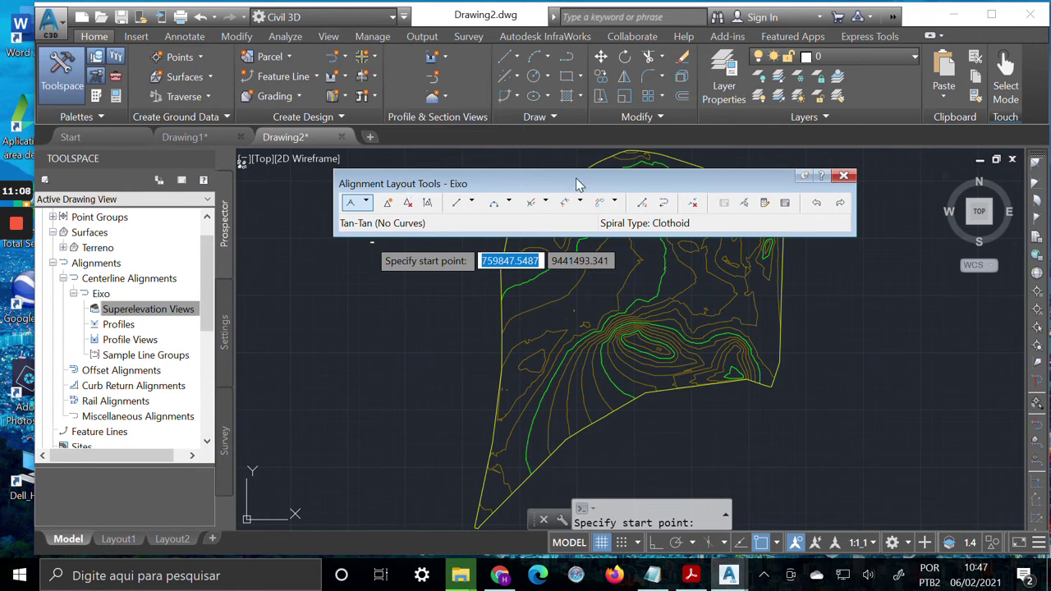
left_click(761, 543)
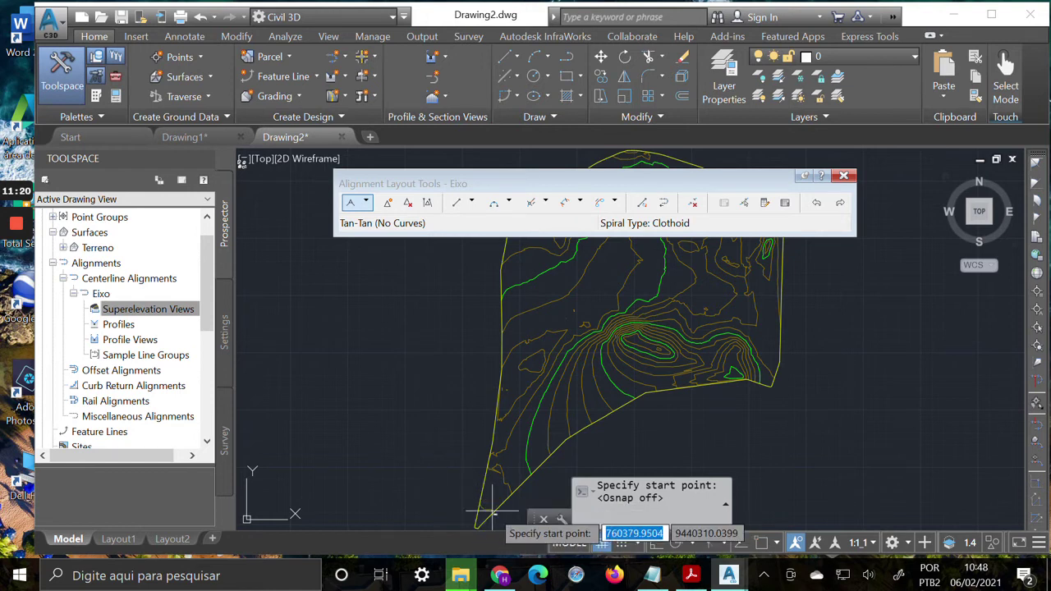
left_click(366, 204)
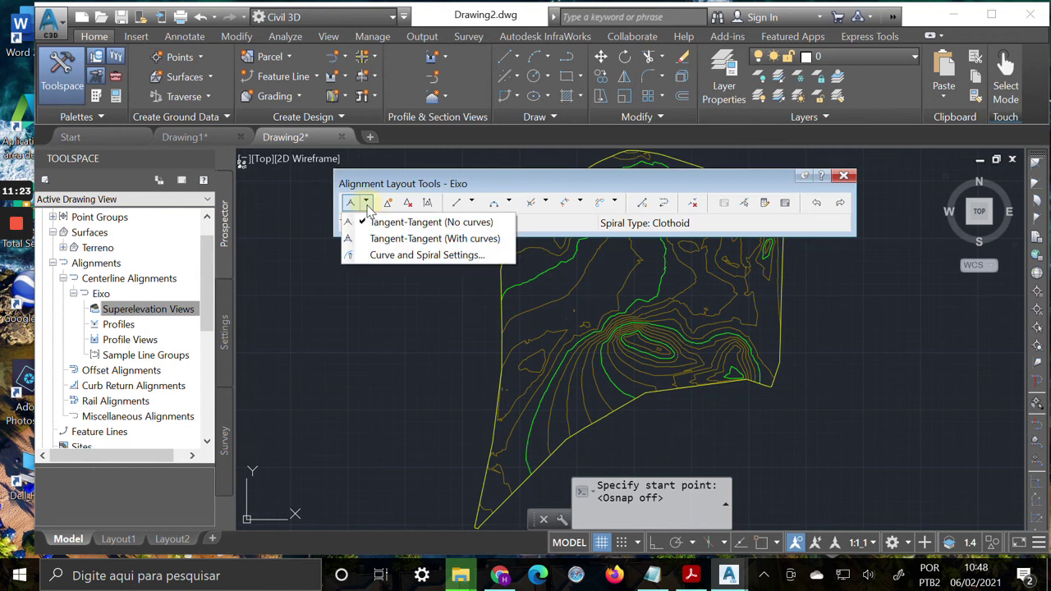
left_click(454, 223)
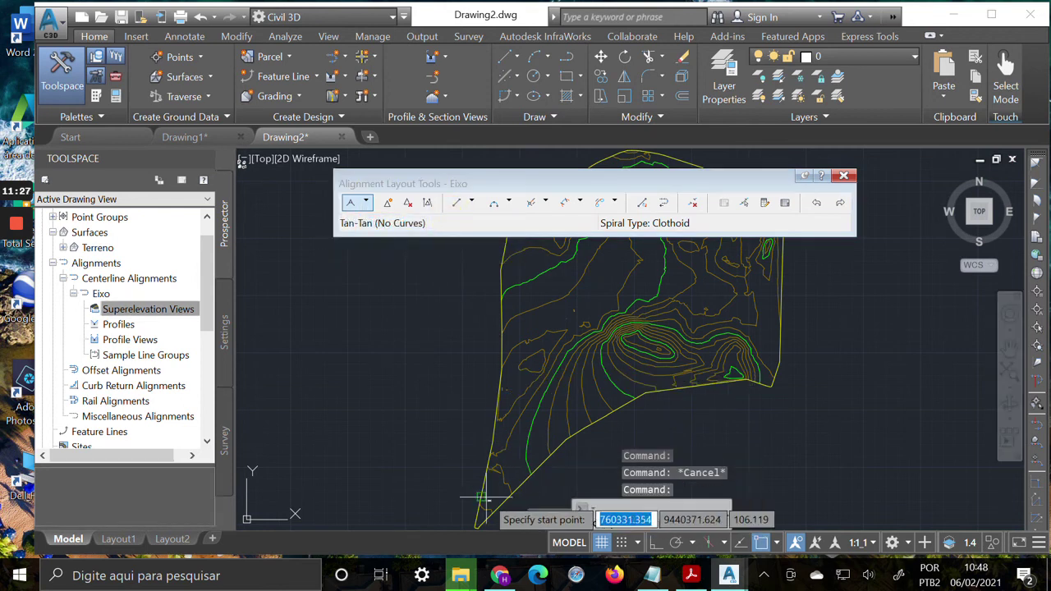
left_click(761, 542)
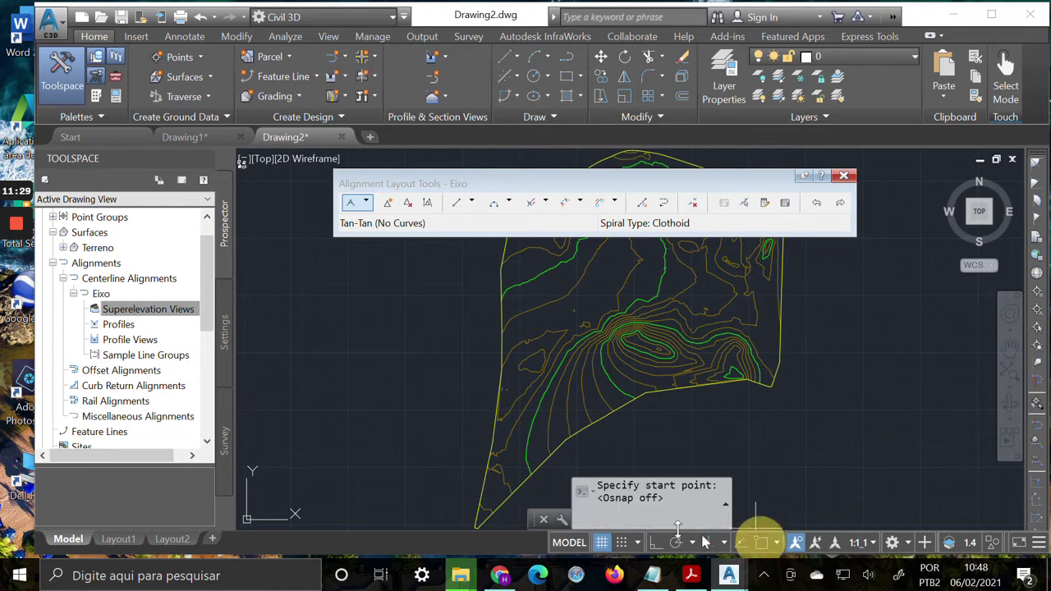
left_click(493, 499)
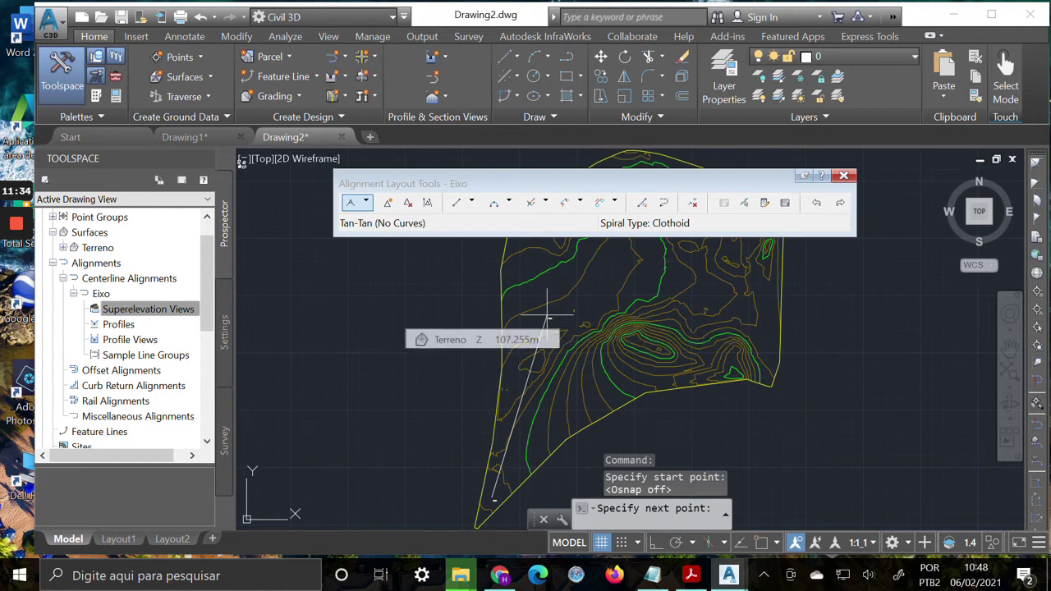
left_click(547, 314)
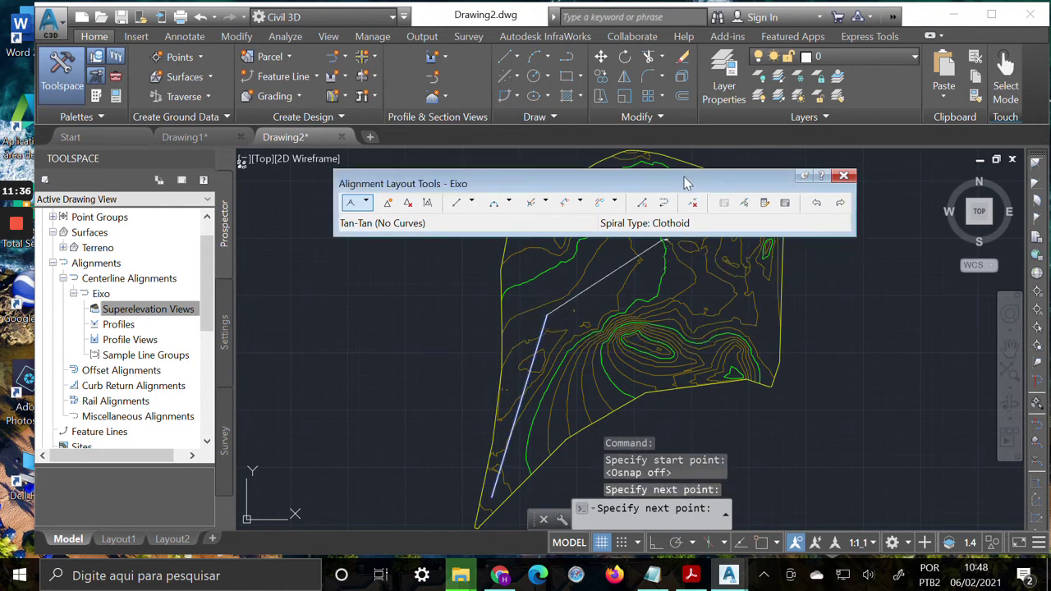
left_click_drag(696, 188, 728, 389)
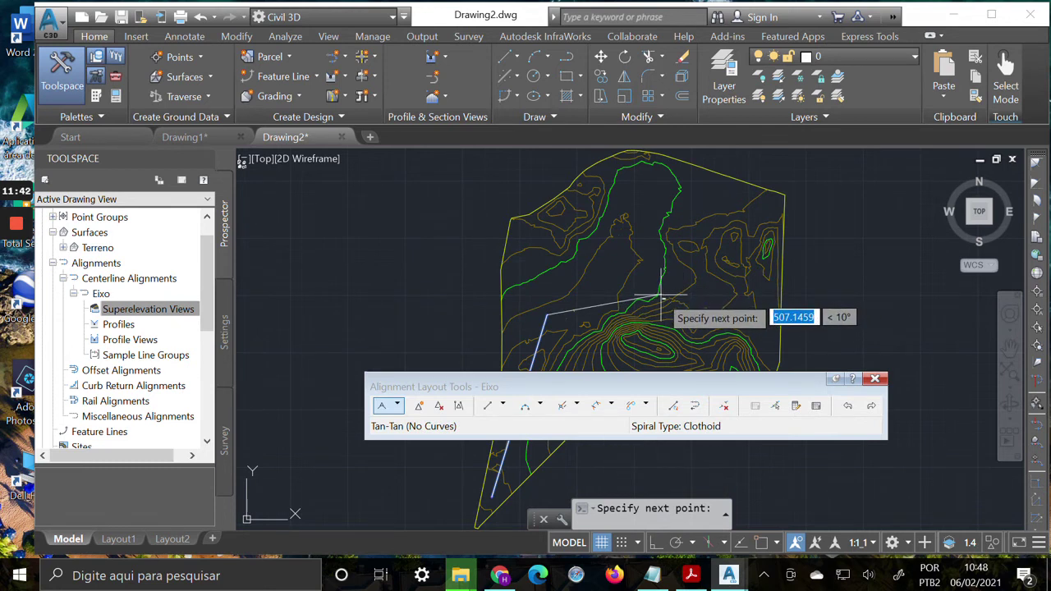
left_click(661, 300)
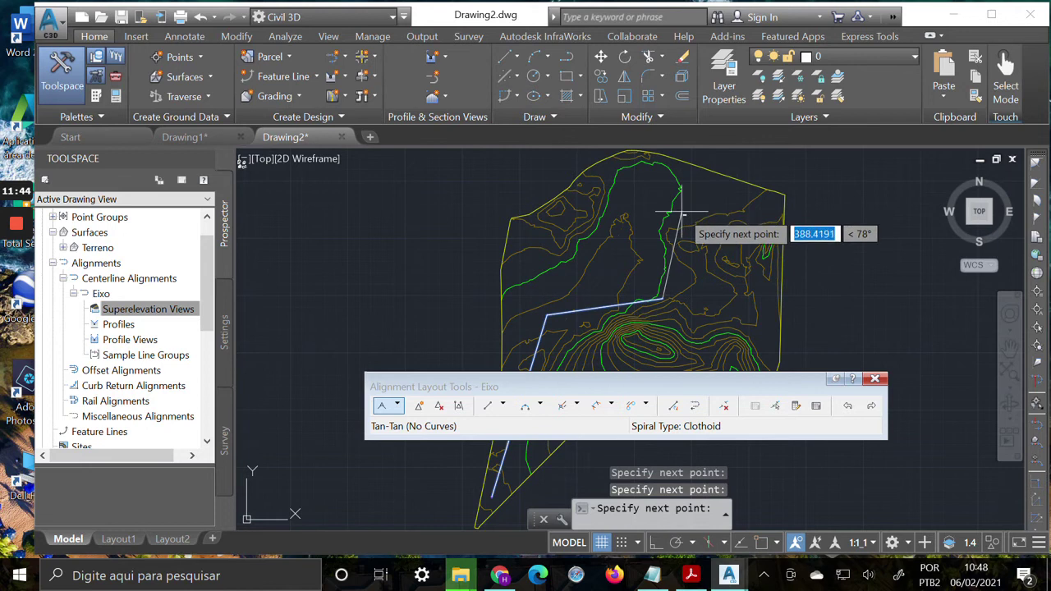
left_click(681, 214)
left_click(774, 205)
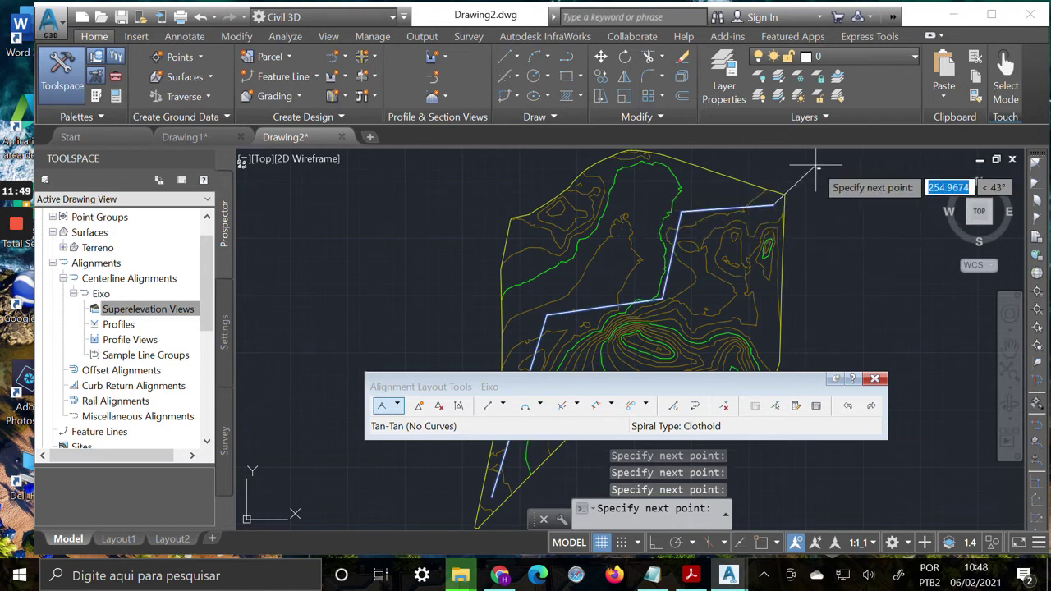
key("Return")
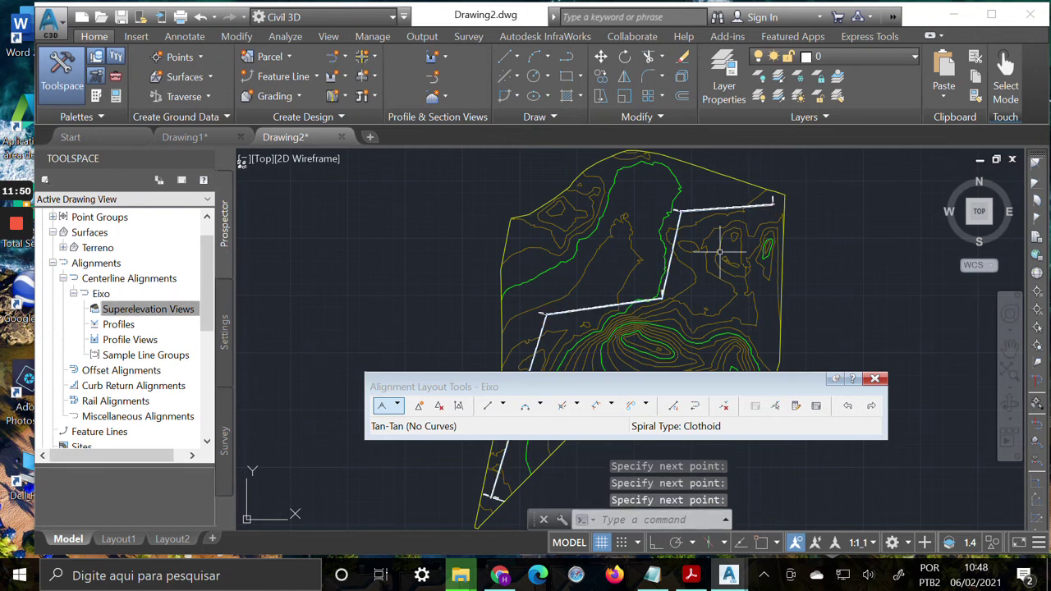
Inspect the overlapping station labels near Eixo's first vertex and set the annotation scale to 1:100.
left_click_drag(725, 390, 695, 191)
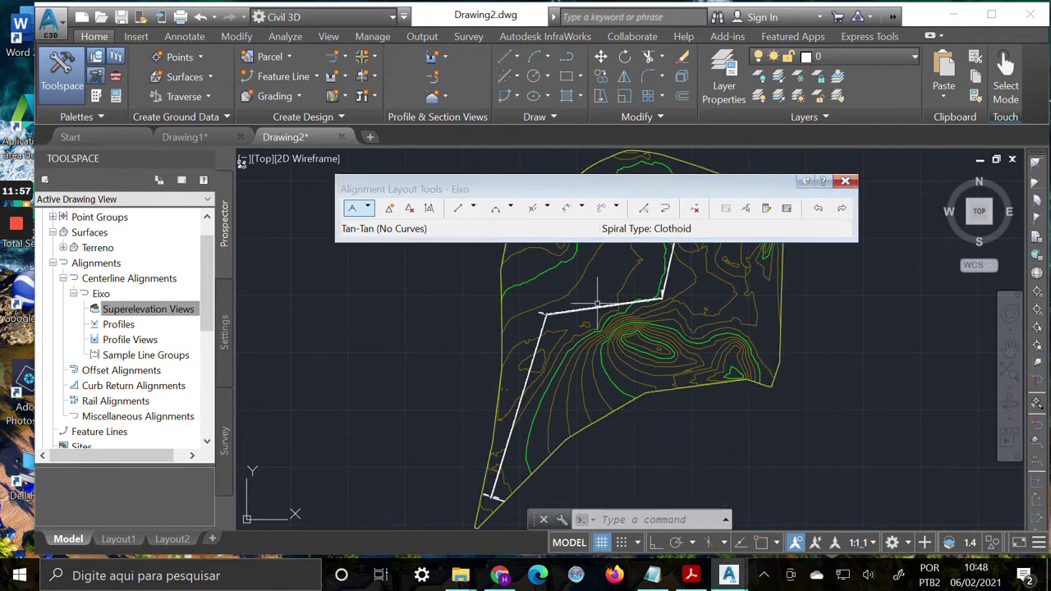
scroll(596, 303, "up", 4)
scroll(288, 365, "up", 2)
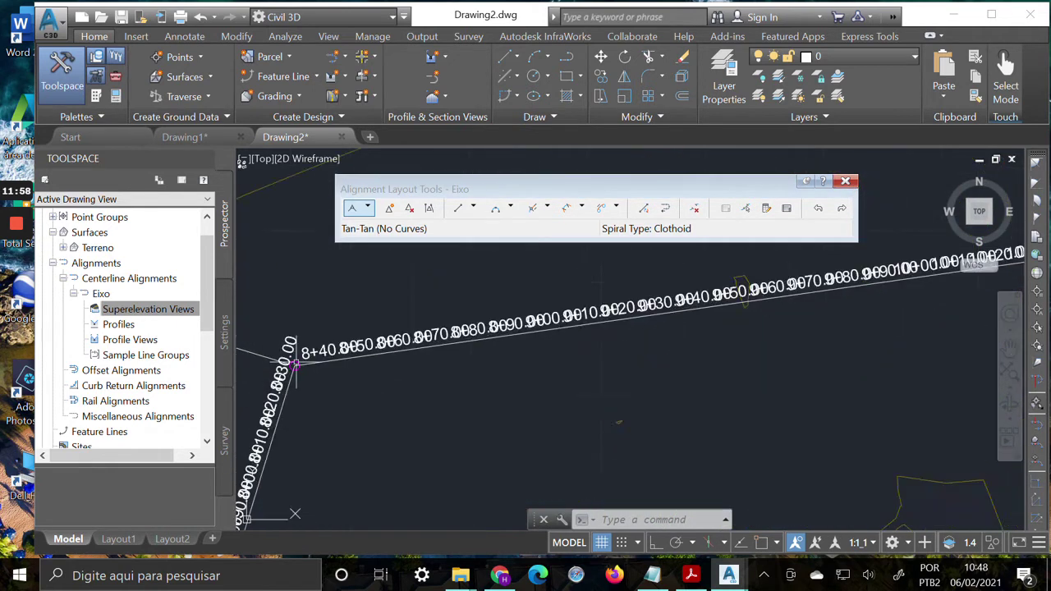
scroll(291, 365, "up", 2)
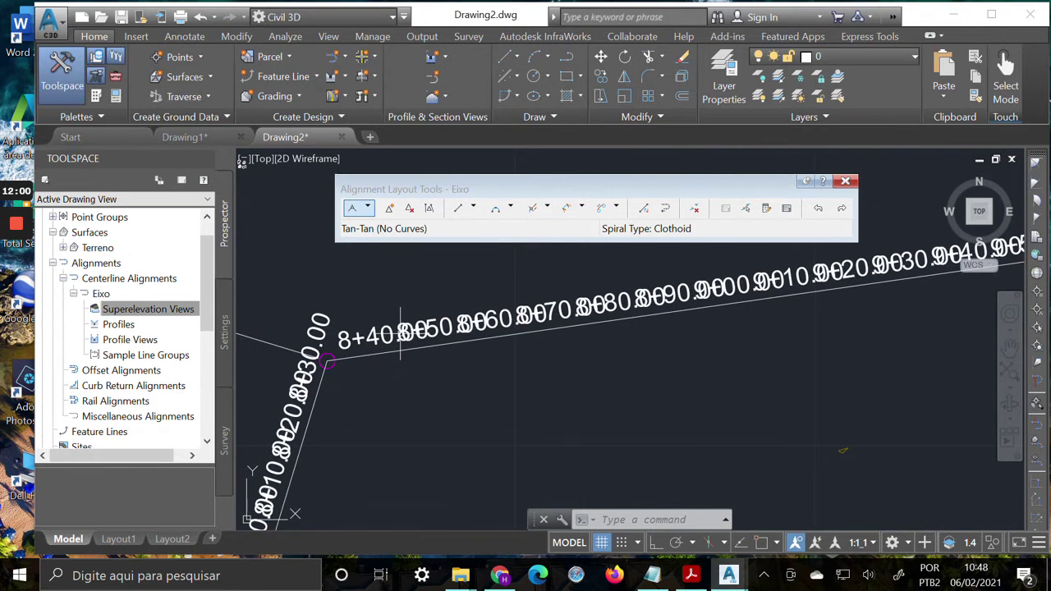
scroll(480, 338, "down", 2)
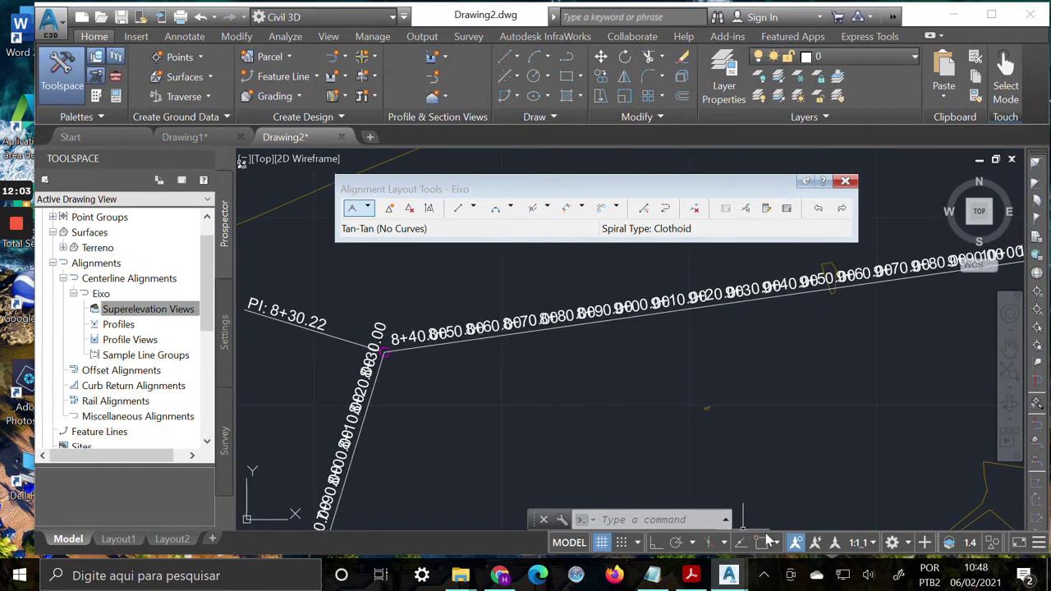
left_click(873, 545)
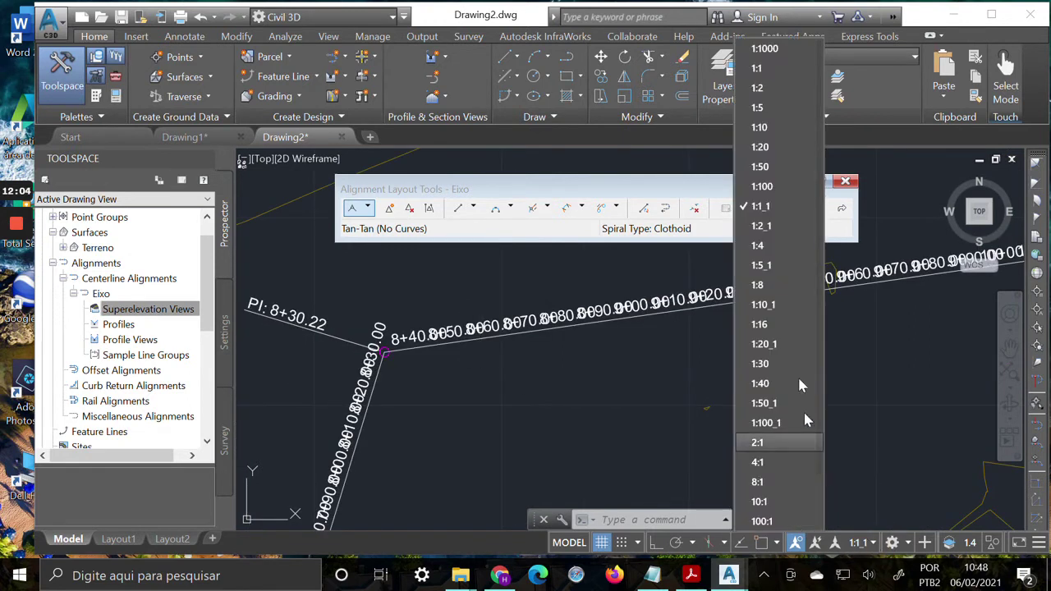
left_click(775, 203)
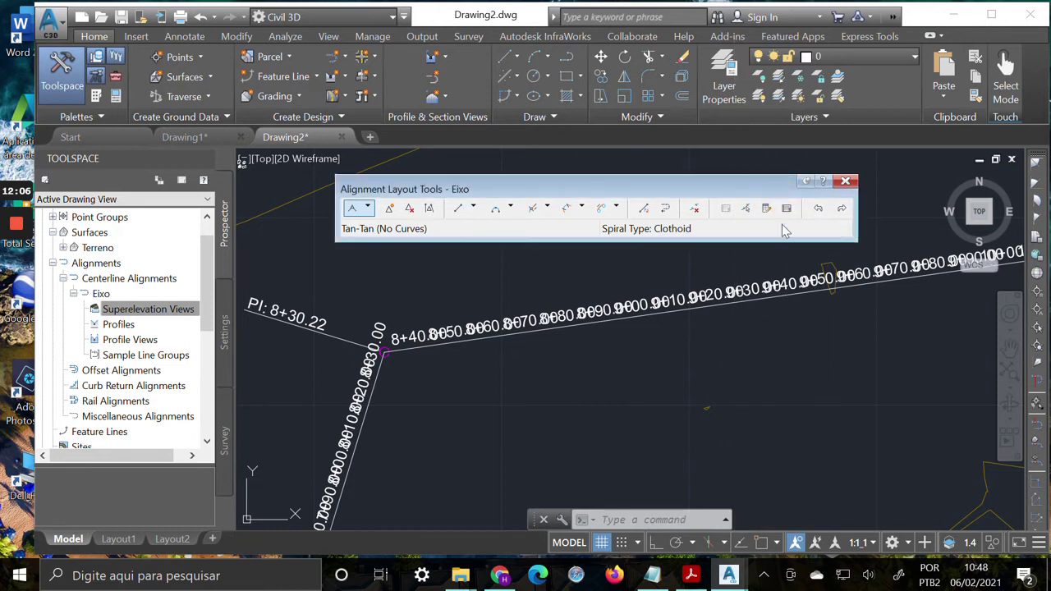
left_click(872, 543)
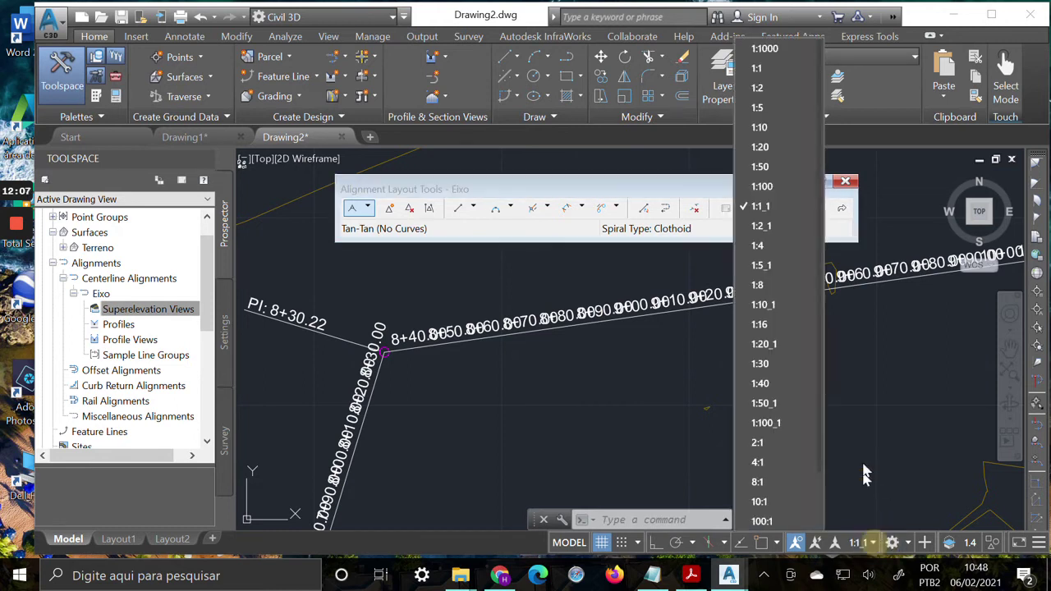
left_click(778, 188)
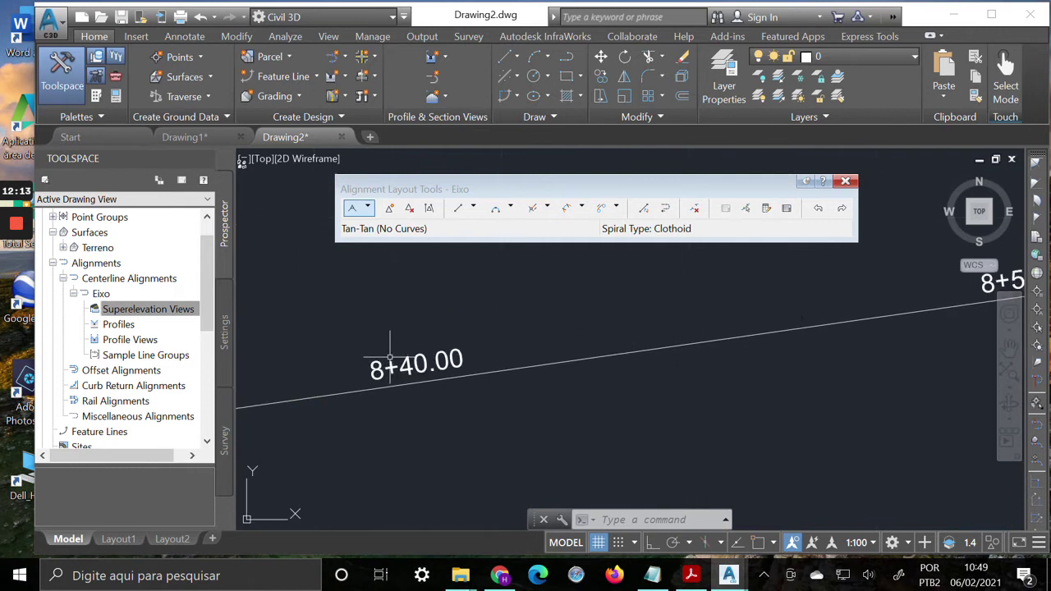
scroll(390, 357, "down", 5)
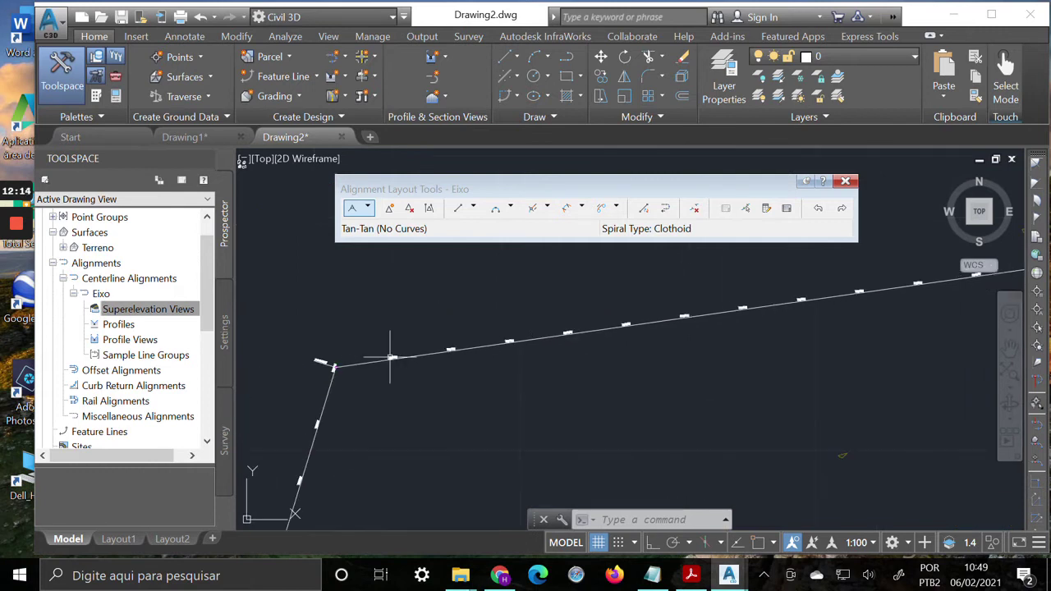
mouse_move(517, 354)
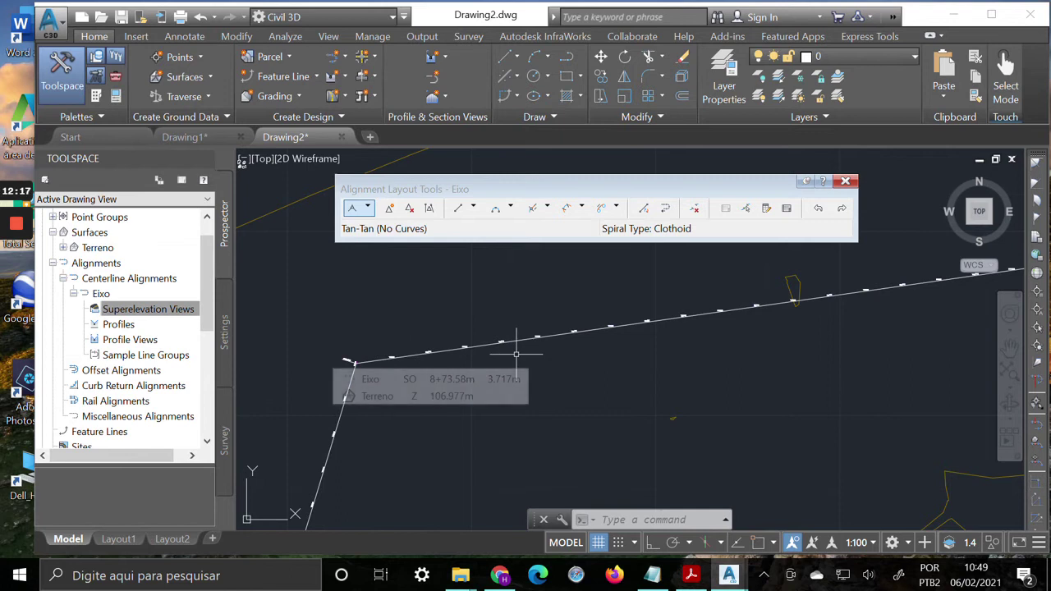
Try the 1:50 annotation scale on the Eixo station labels and restore 1:100.
left_click(873, 544)
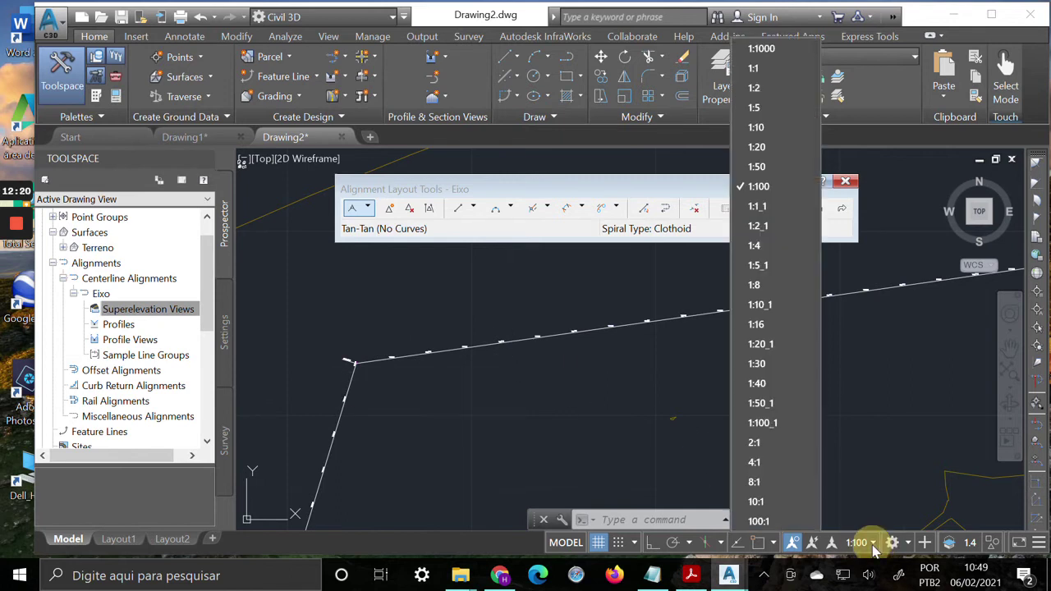
left_click(786, 167)
scroll(453, 356, "up", 5)
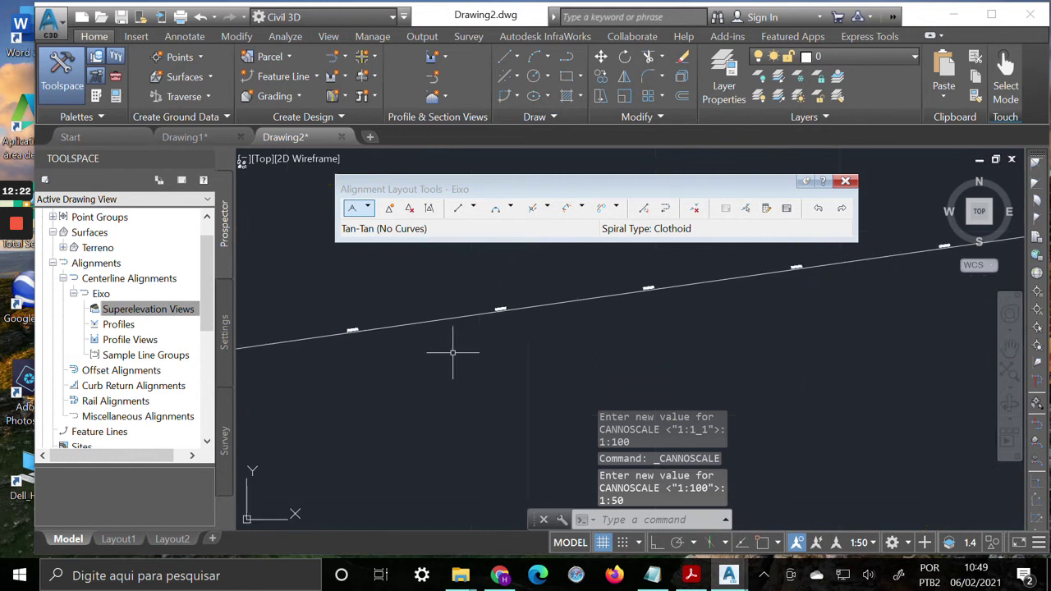
left_click(873, 544)
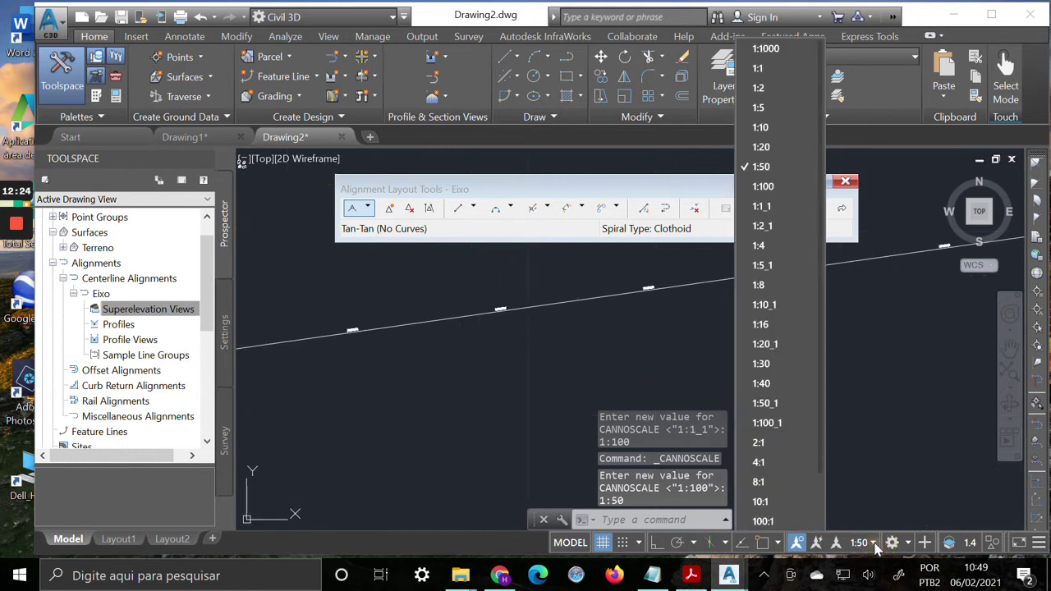
left_click(786, 186)
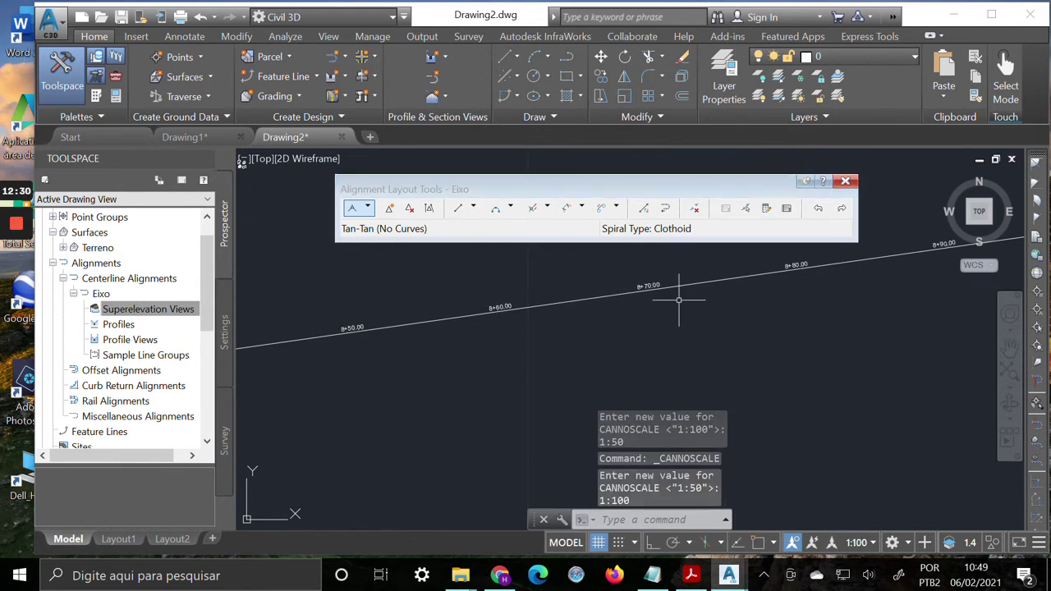
Look along Eixo around its first vertex and open the table listing the alignment's entities.
left_click(1010, 346)
left_click_drag(386, 397, 850, 303)
scroll(751, 325, "down", 1)
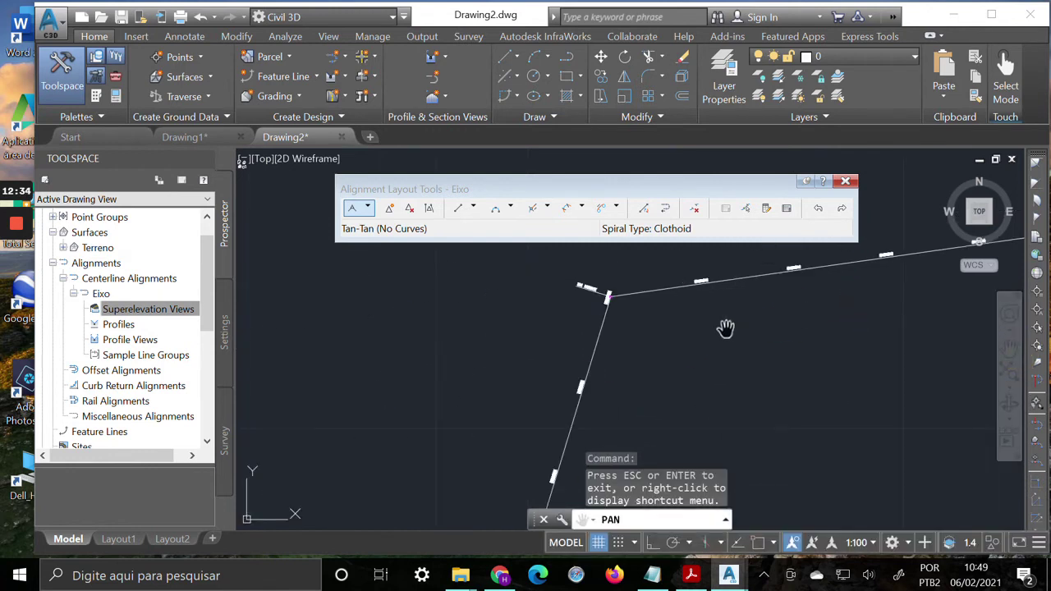
left_click_drag(720, 334, 512, 377)
right_click(549, 353)
left_click(616, 366)
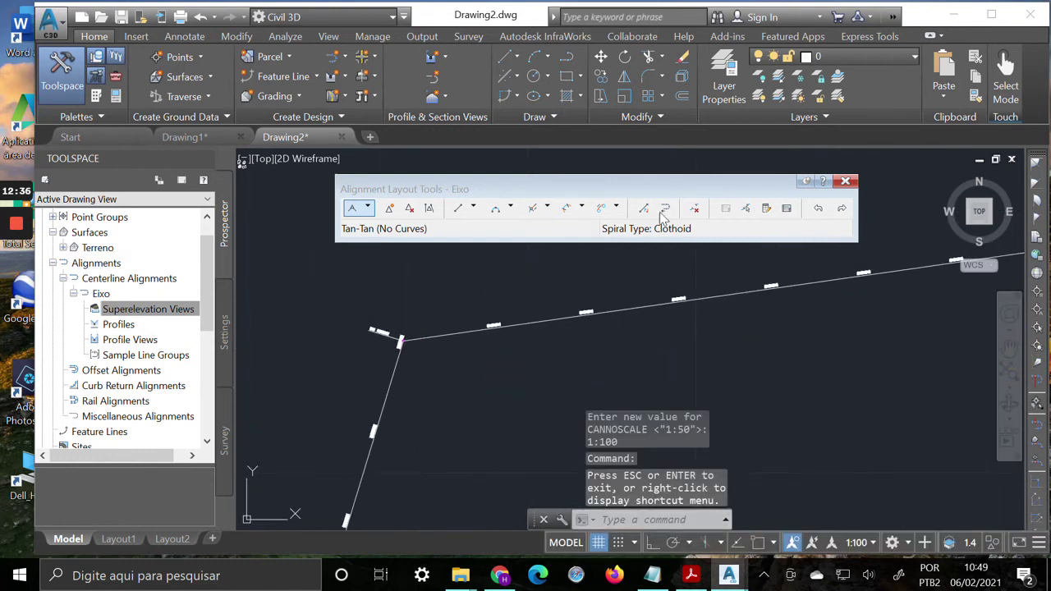
left_click(786, 208)
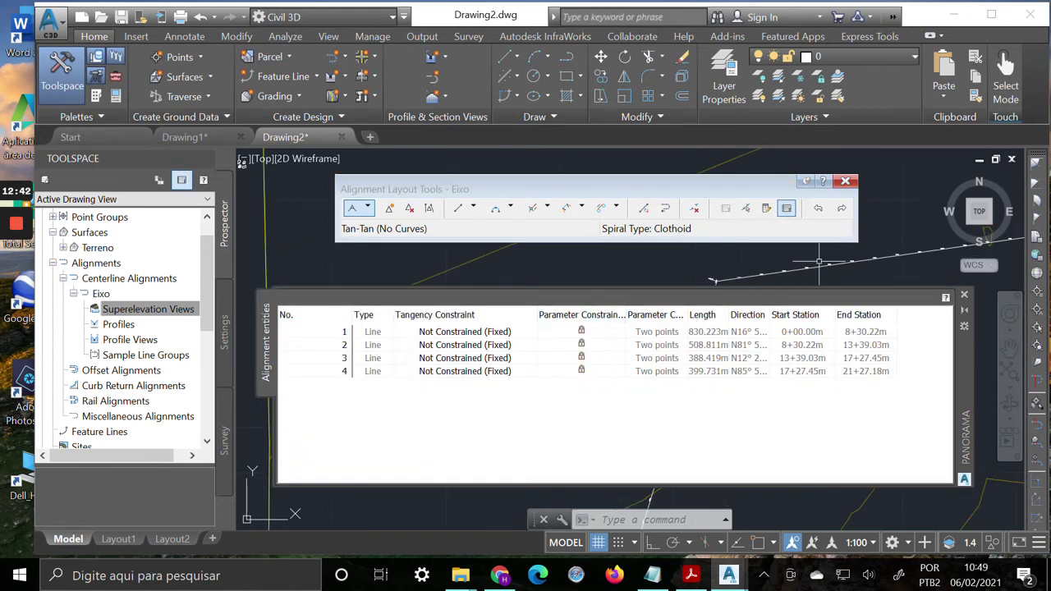
Reposition the alignment layout toolbar and shrink and shift the Alignment entities table so Eixo's course over the terrain is uncovered.
left_click(1009, 346)
left_click_drag(902, 256, 495, 263)
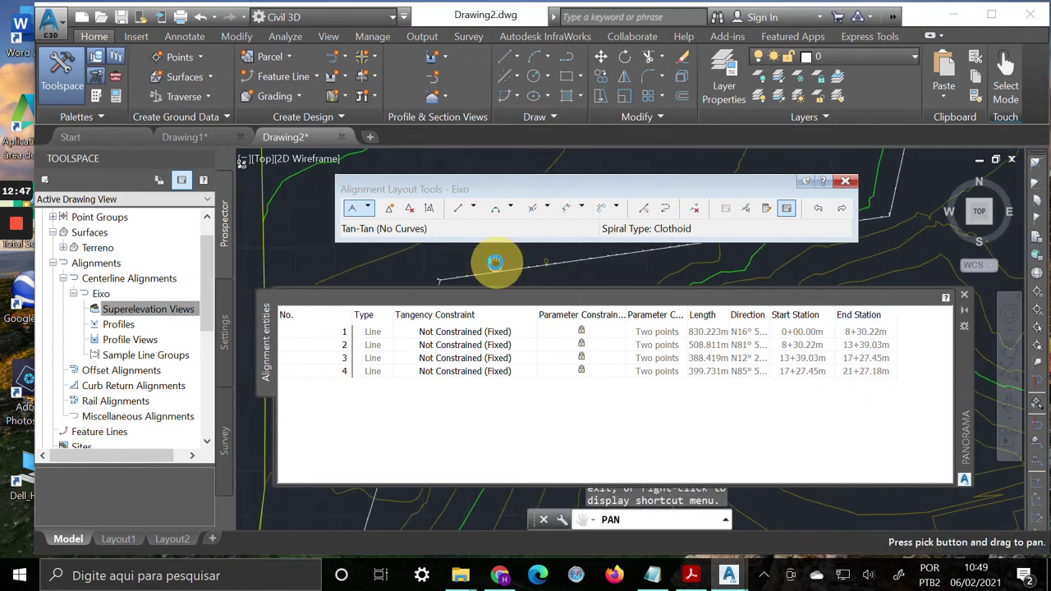
scroll(495, 262, "down", 5)
mouse_move(741, 194)
left_mouse_down()
mouse_move(800, 377)
mouse_move(804, 480)
left_mouse_up()
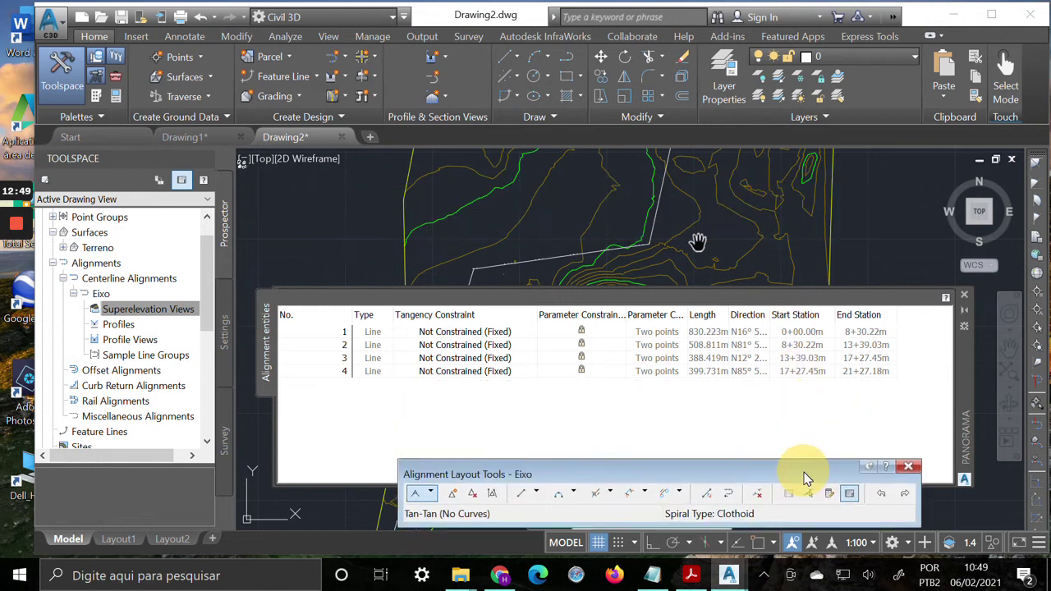
left_click(393, 480)
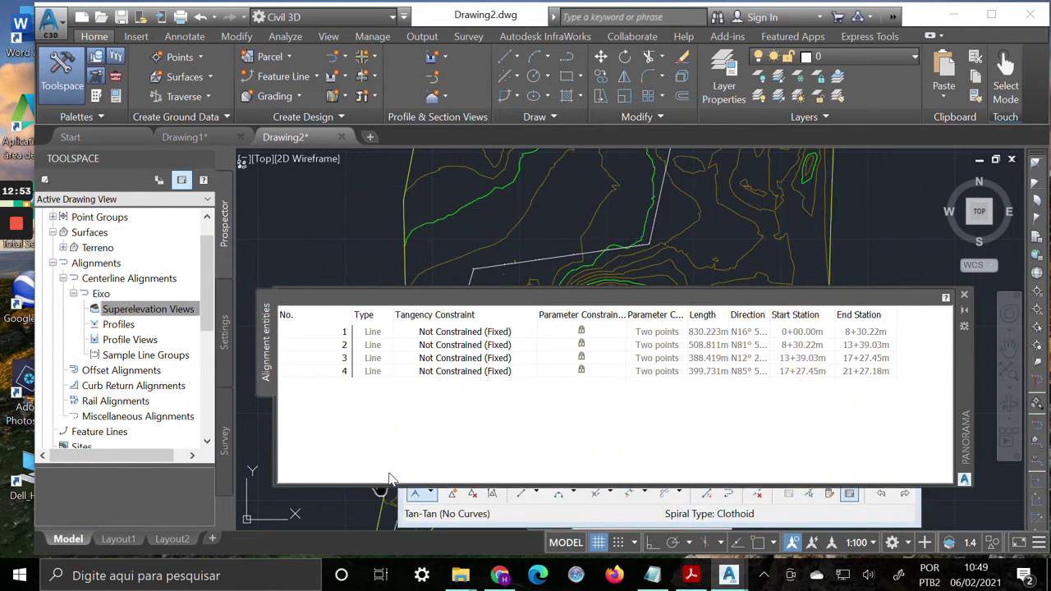
mouse_move(394, 484)
left_mouse_down()
mouse_move(386, 375)
mouse_move(387, 395)
left_mouse_up()
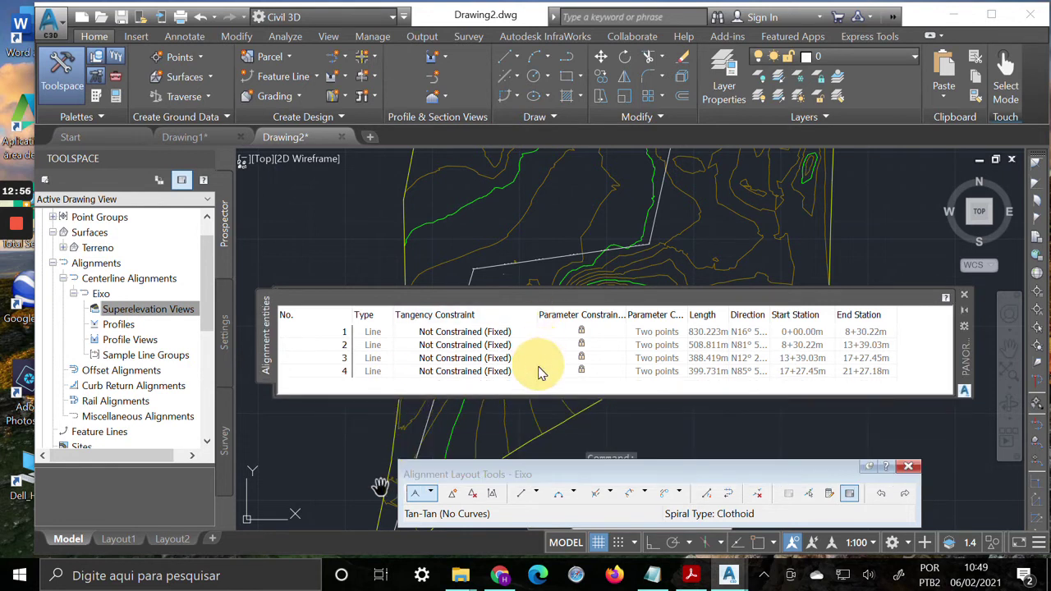
left_click_drag(965, 349, 974, 407)
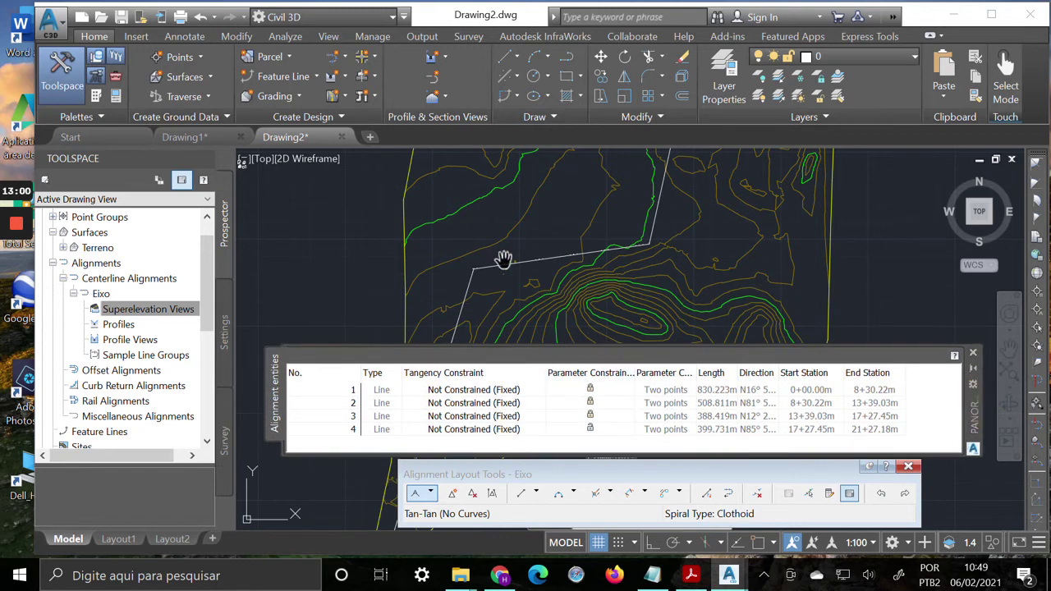
scroll(701, 202, "down", 2)
scroll(701, 202, "down", 3)
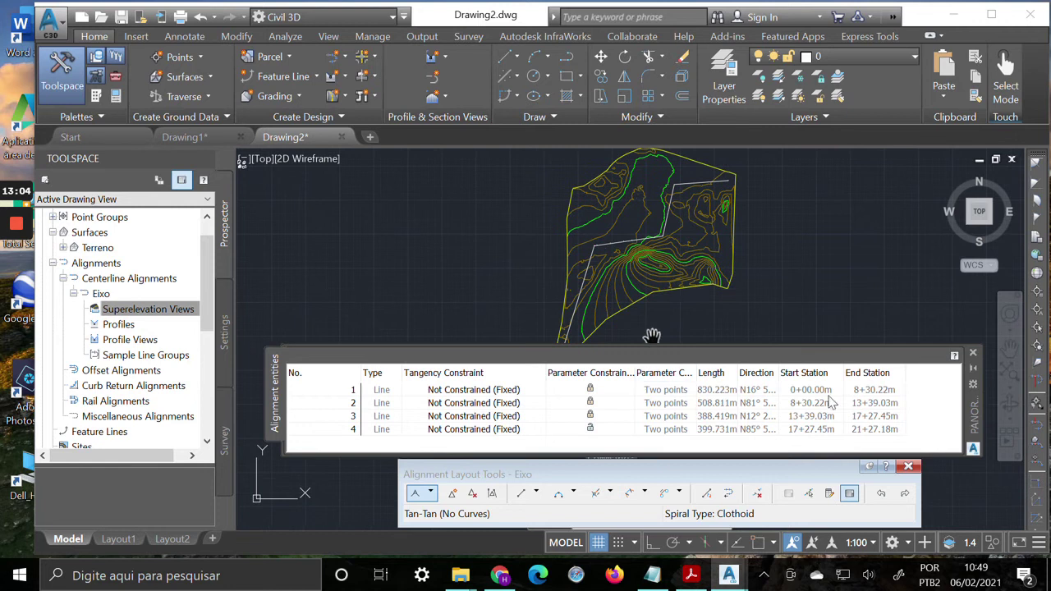
right_click(777, 237)
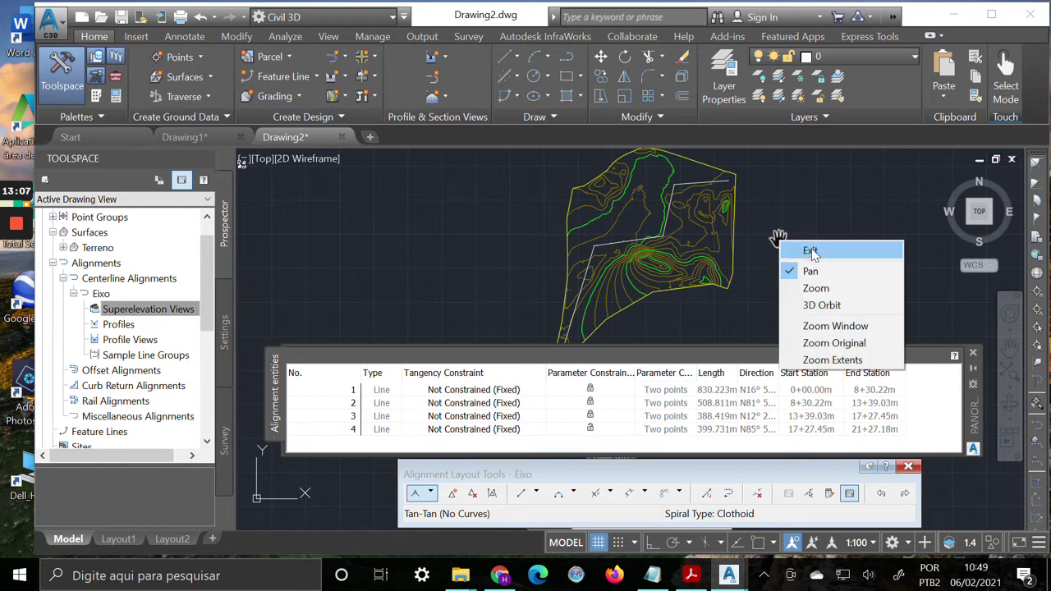
left_click(786, 243)
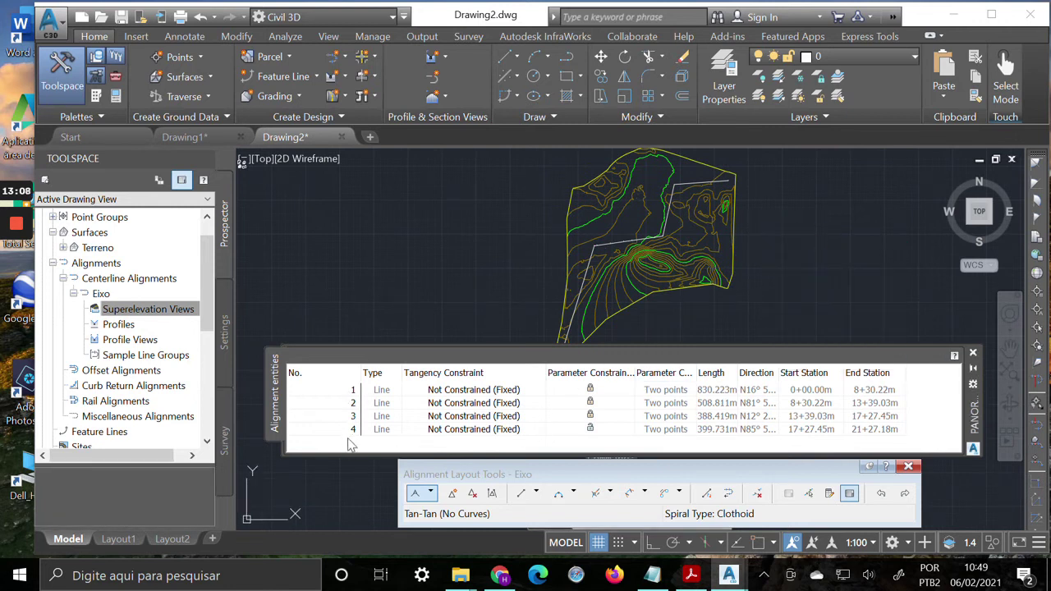
Review Eixo's four line entities one by one in the table, widening the Length column to read lengths, directions and stations, and close the table.
left_click(369, 393)
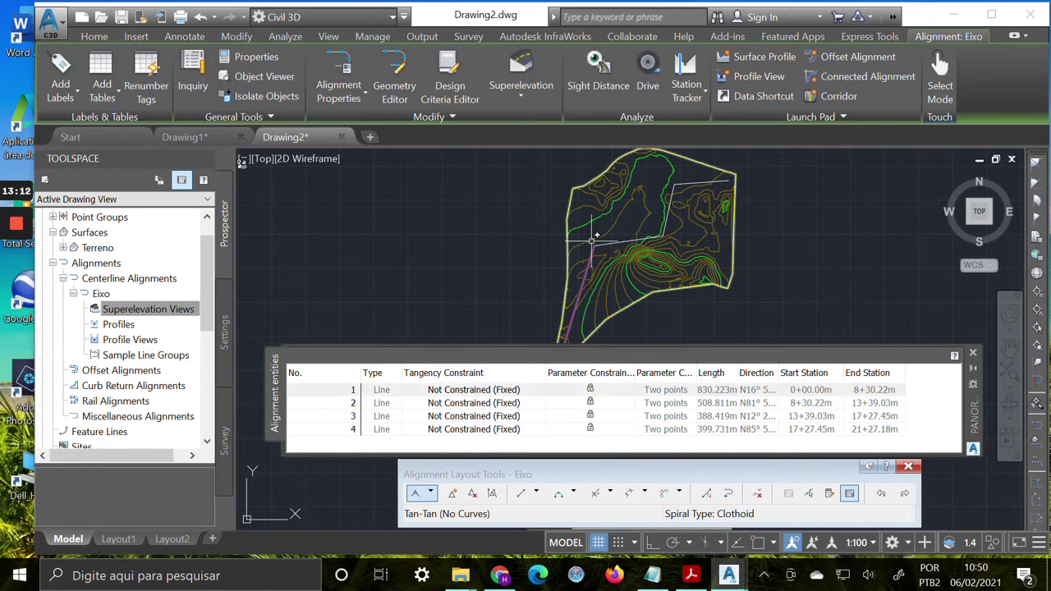
left_click(527, 393)
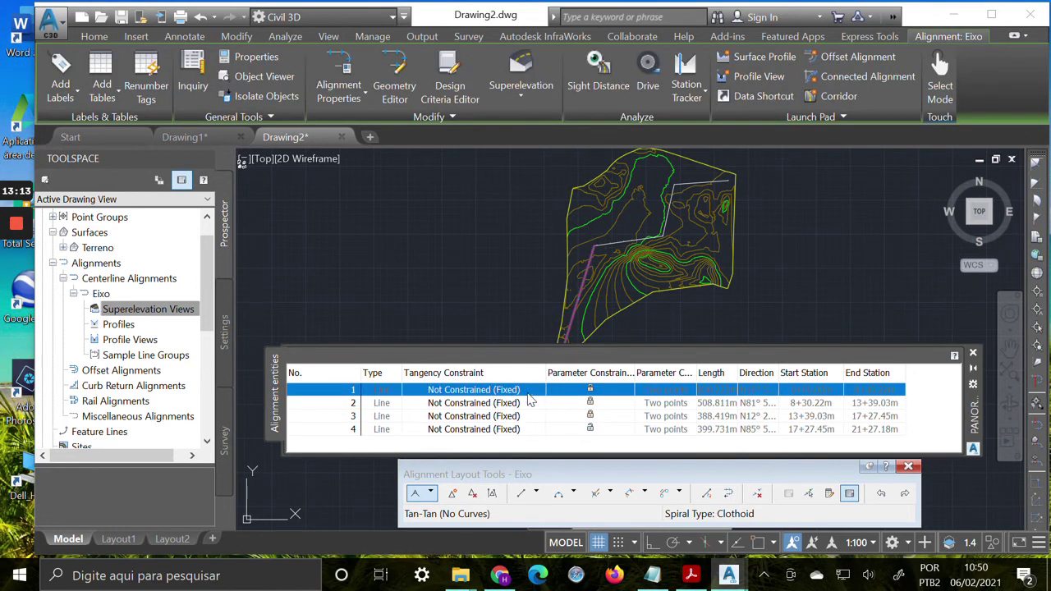
left_click(729, 403)
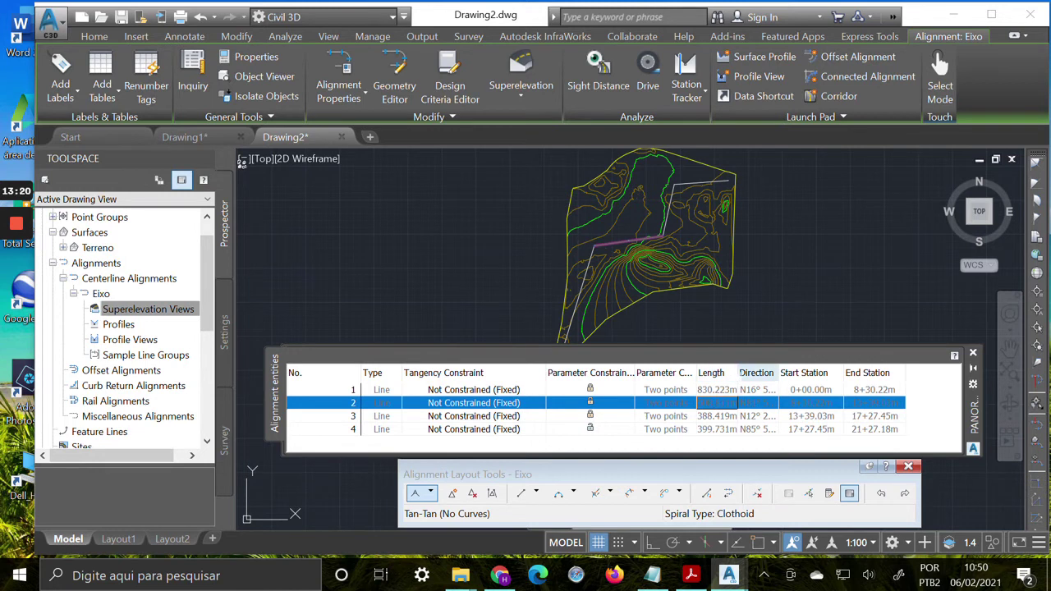
left_click_drag(736, 373, 765, 373)
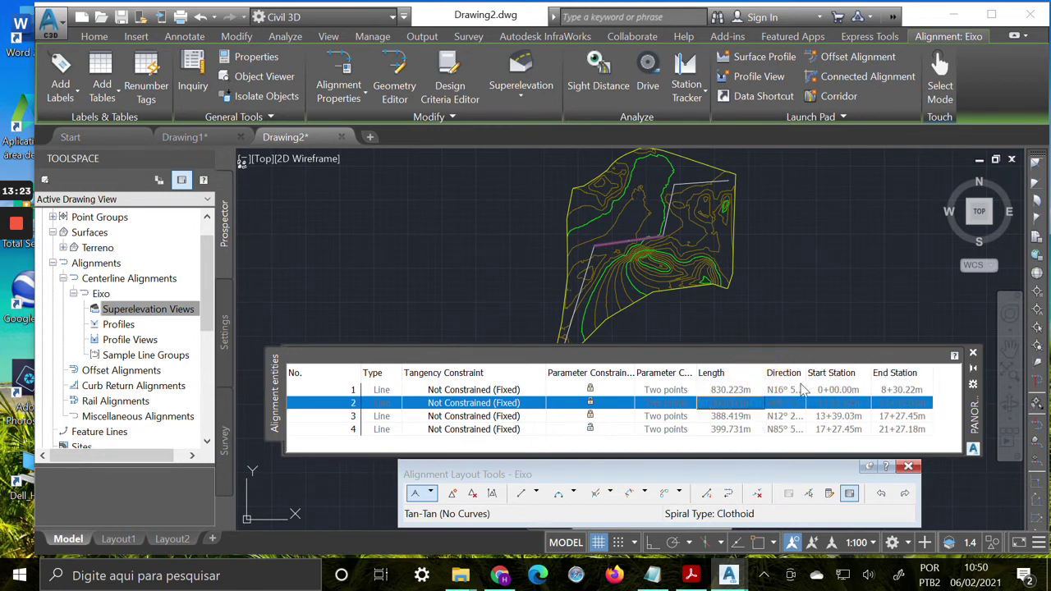
left_click(809, 390)
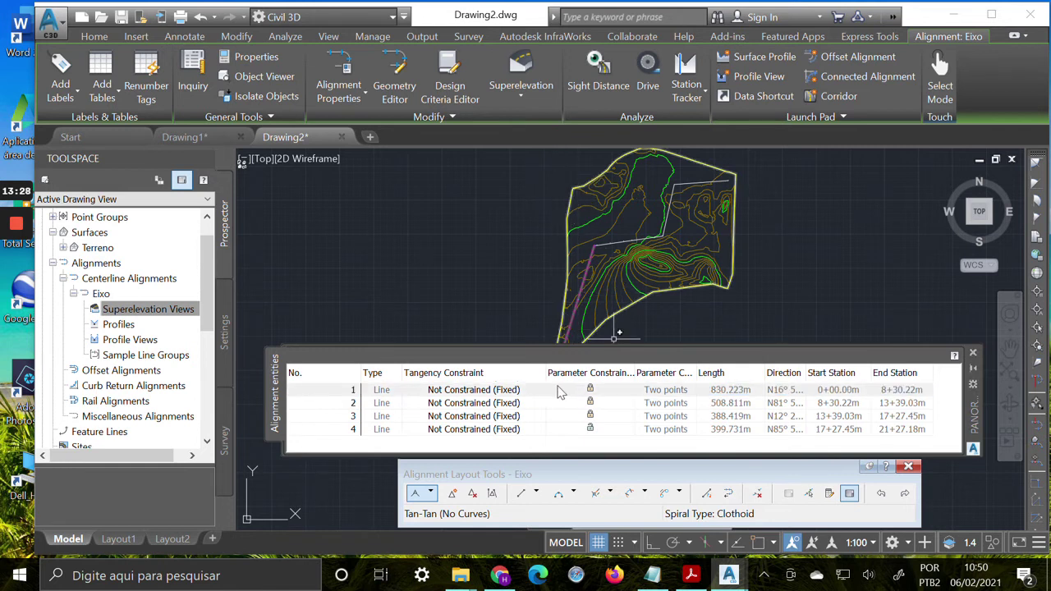
left_click(736, 406)
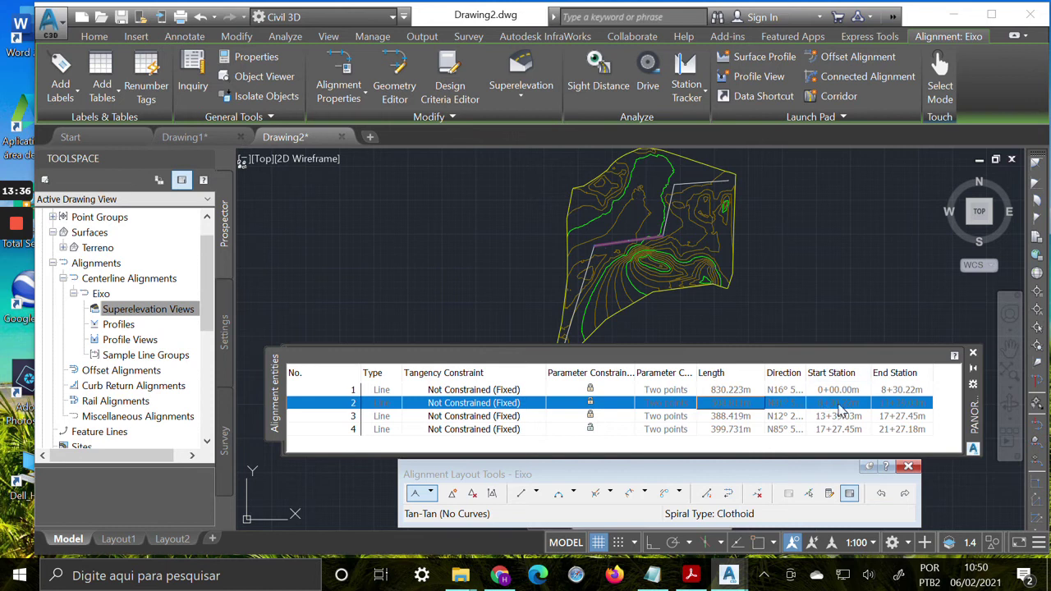
left_click(395, 417)
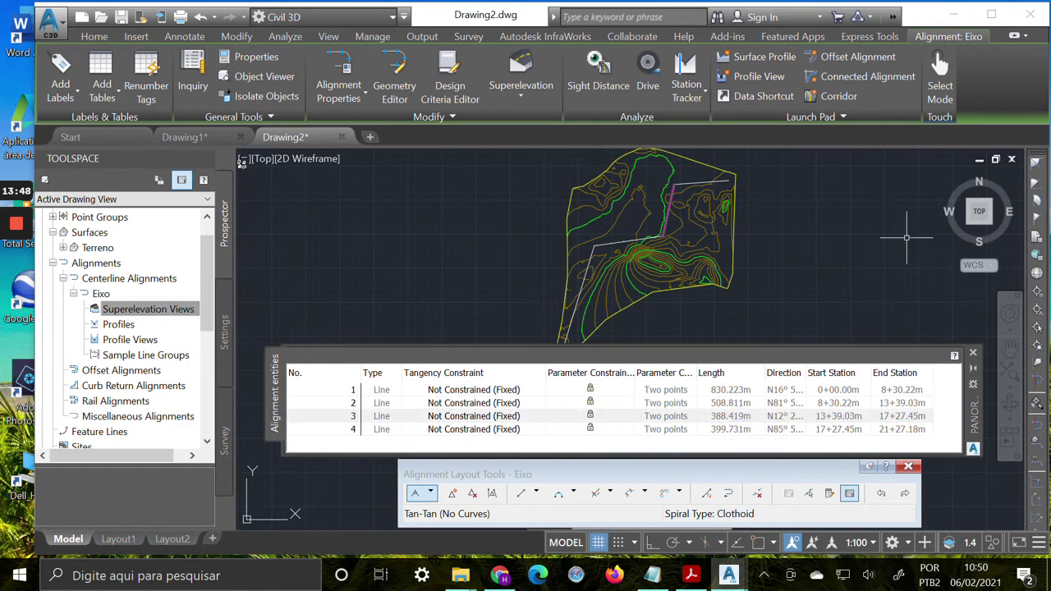
left_click(468, 430)
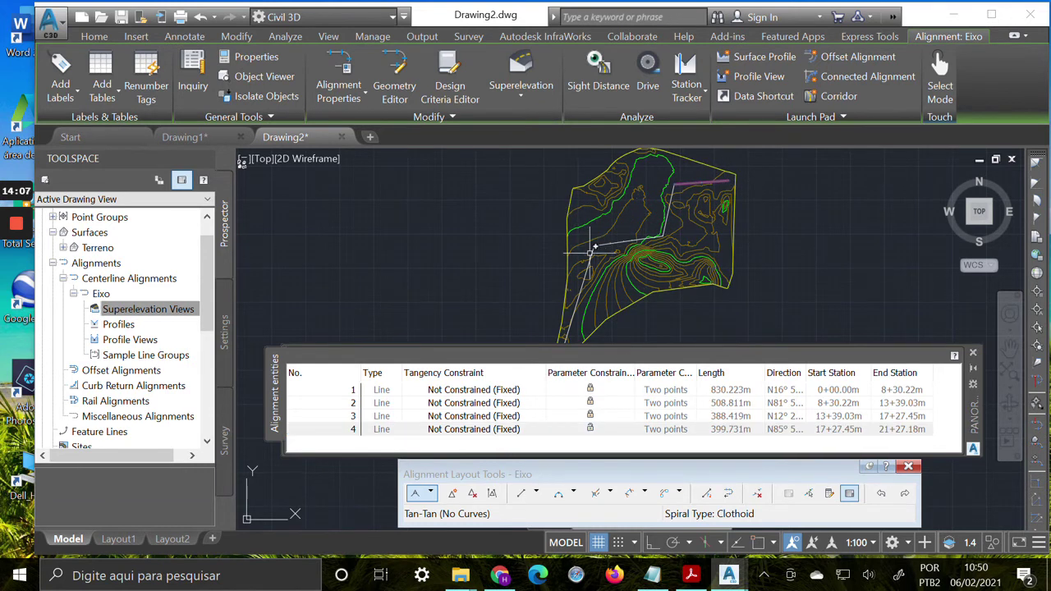
left_click(616, 428)
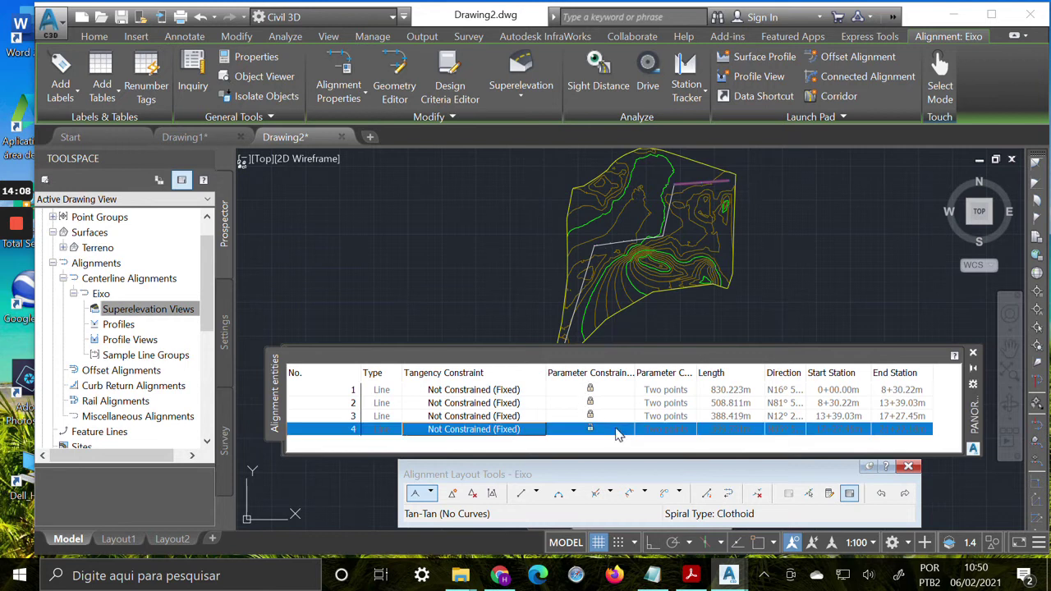
left_click(972, 355)
Add a Free Curve Fillet (Between two entities, radius) between Eixo's first and second tangents, with solution angle Lessthan180 and radius 250 m.
scroll(581, 248, "up", 5)
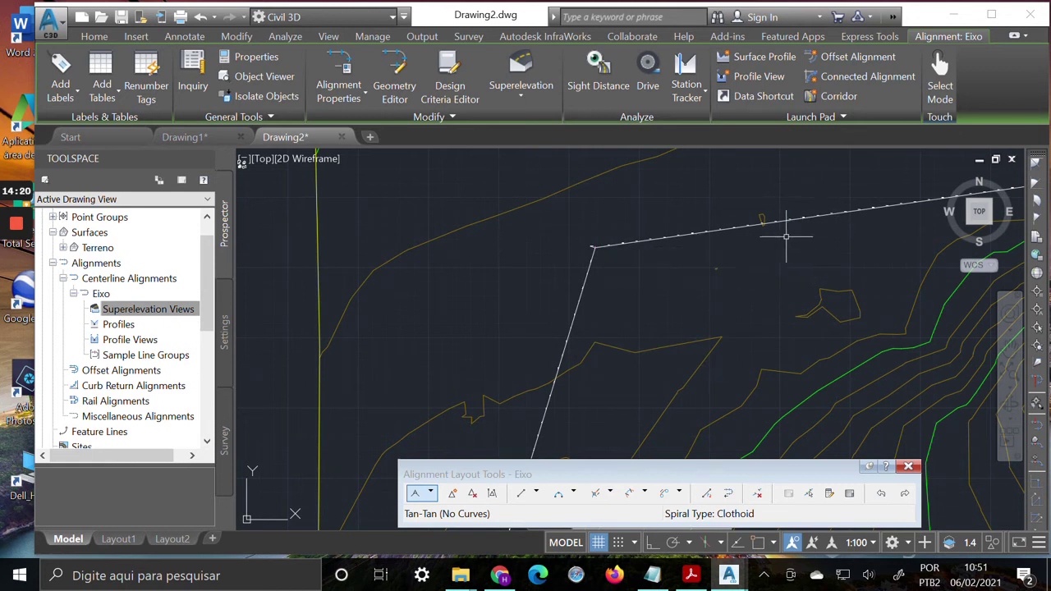
left_click(575, 495)
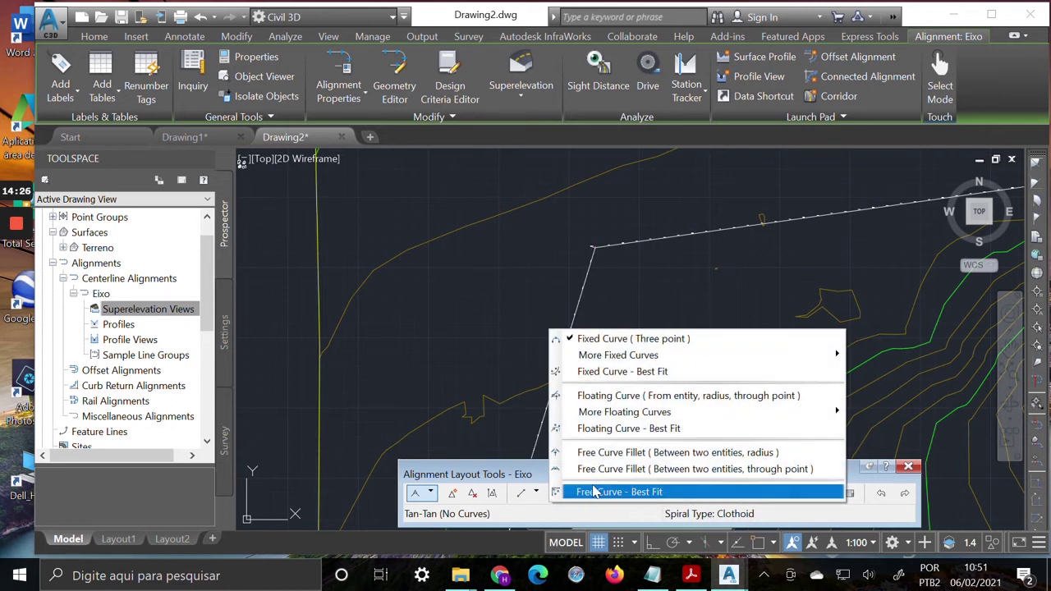
left_click(756, 453)
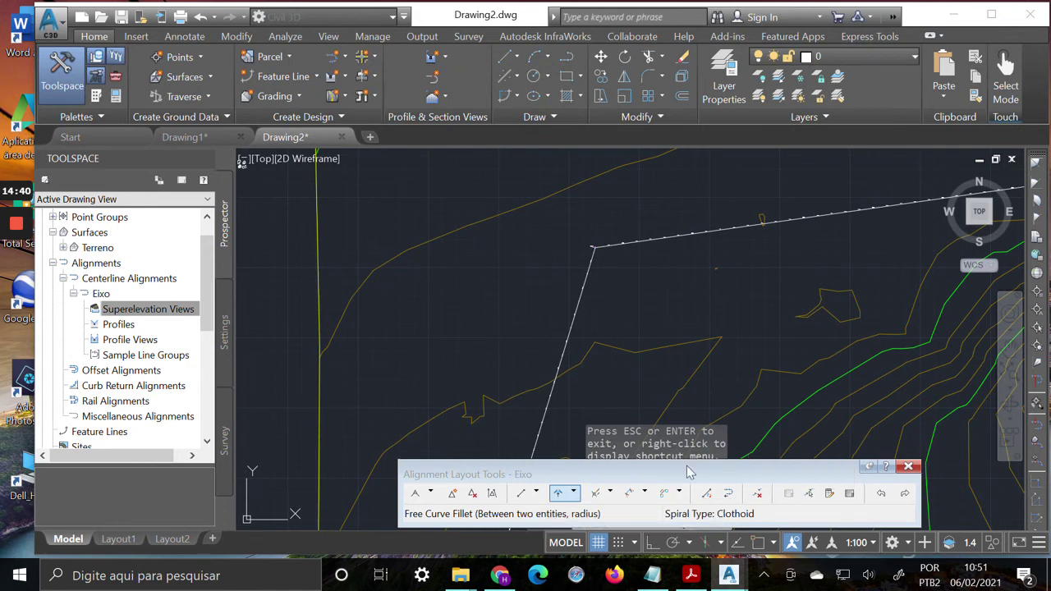
left_click(580, 300)
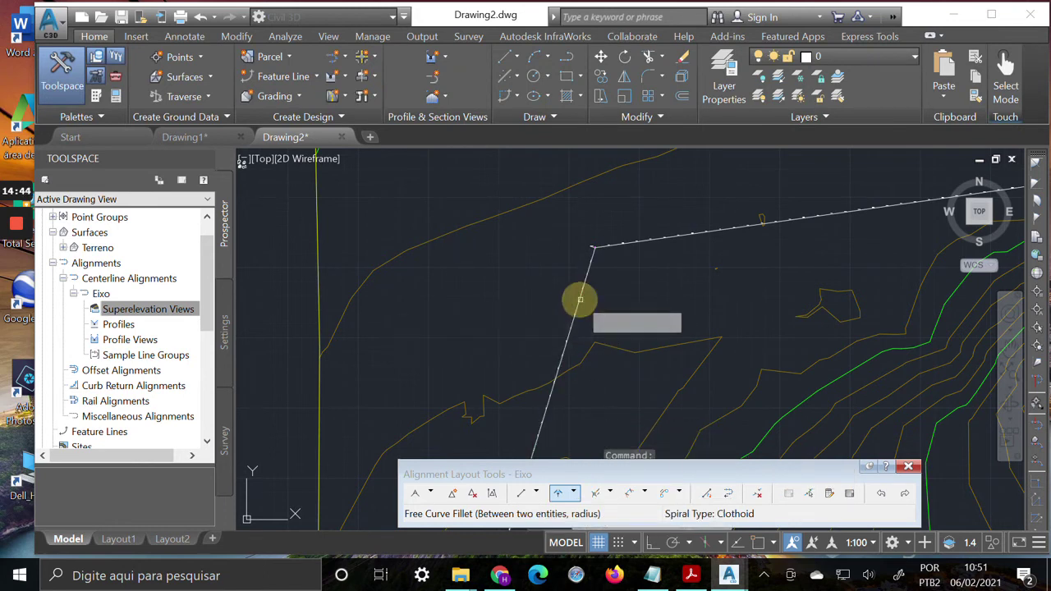
left_click(674, 236)
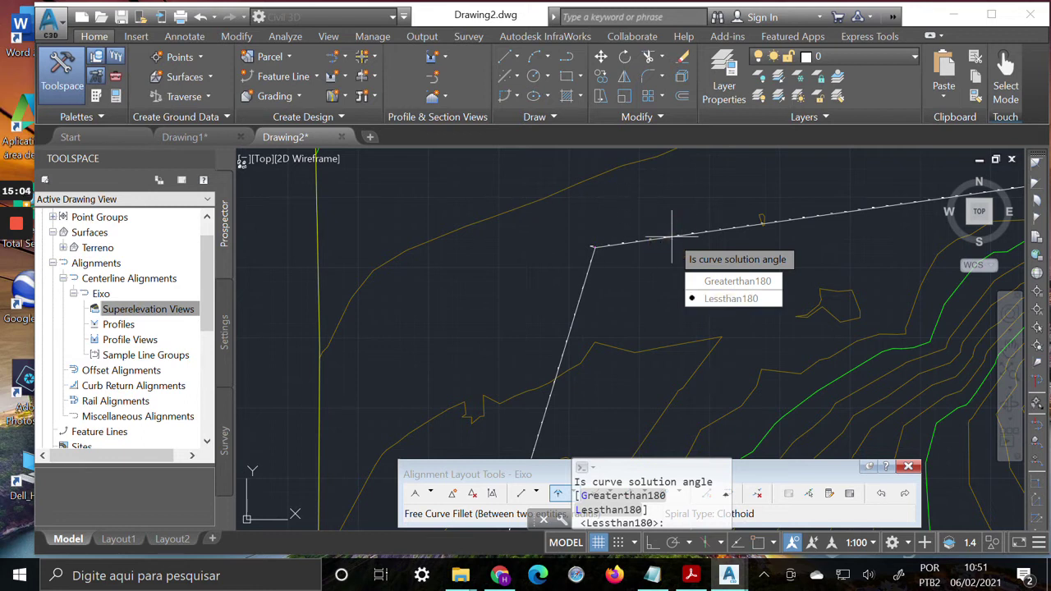
key("Return")
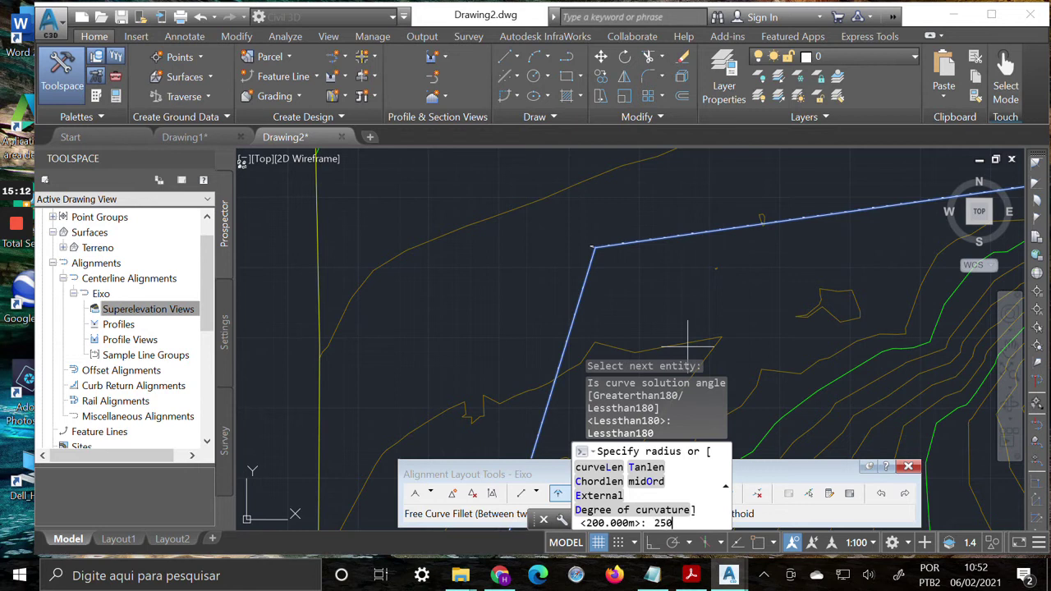
key("Return")
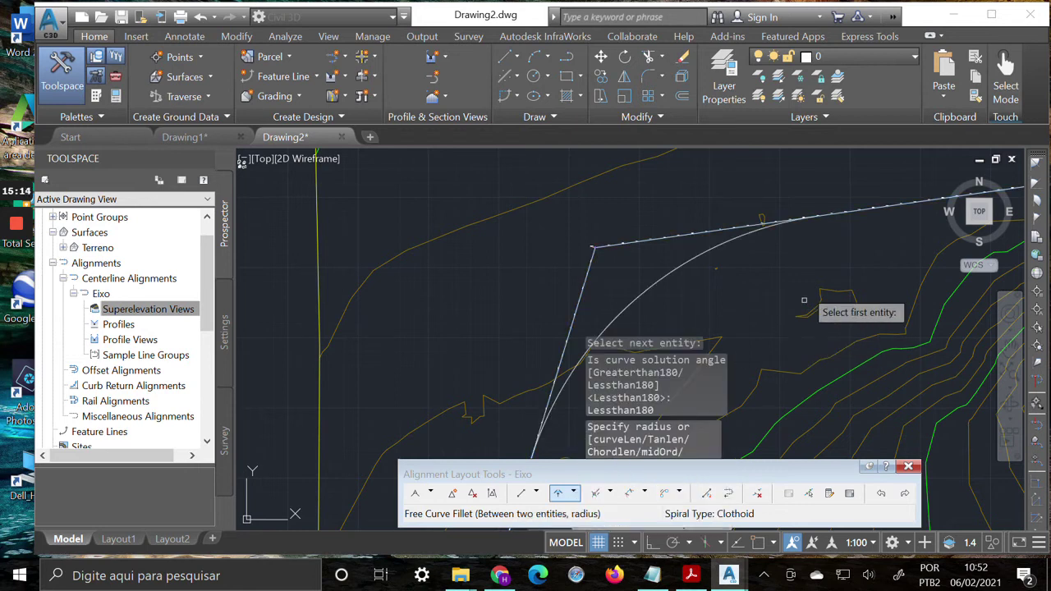
scroll(709, 274, "down", 3)
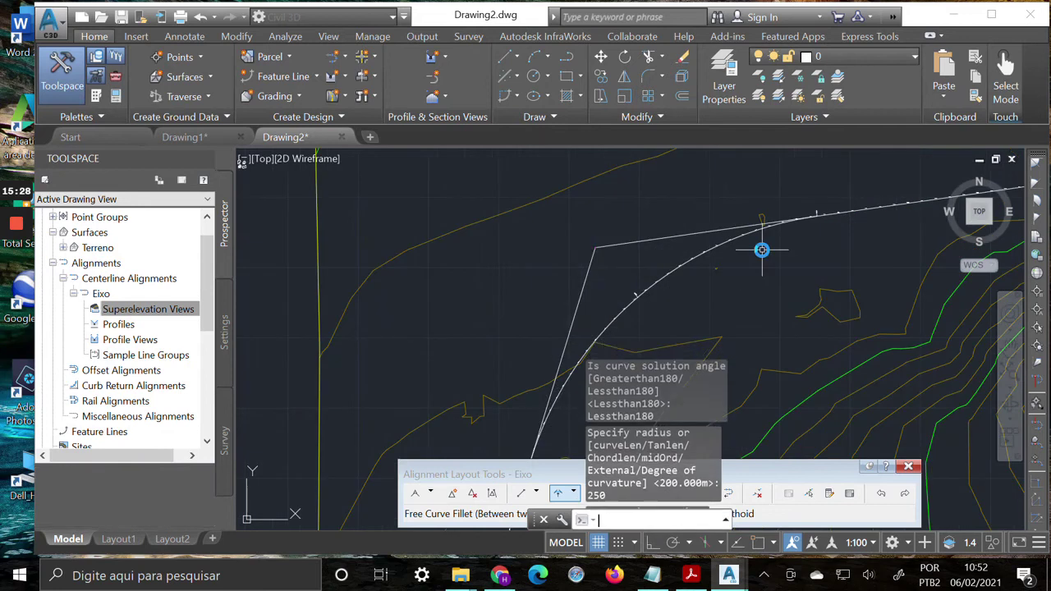
Examine the station labels at the start (PC), midpoint (Mid) and end (PT) of the new curve on Eixo.
left_click(1007, 349)
left_click_drag(636, 318, 688, 233)
scroll(607, 331, "up", 3)
left_click_drag(584, 383, 691, 219)
scroll(632, 264, "up", 5)
scroll(706, 302, "up", 3)
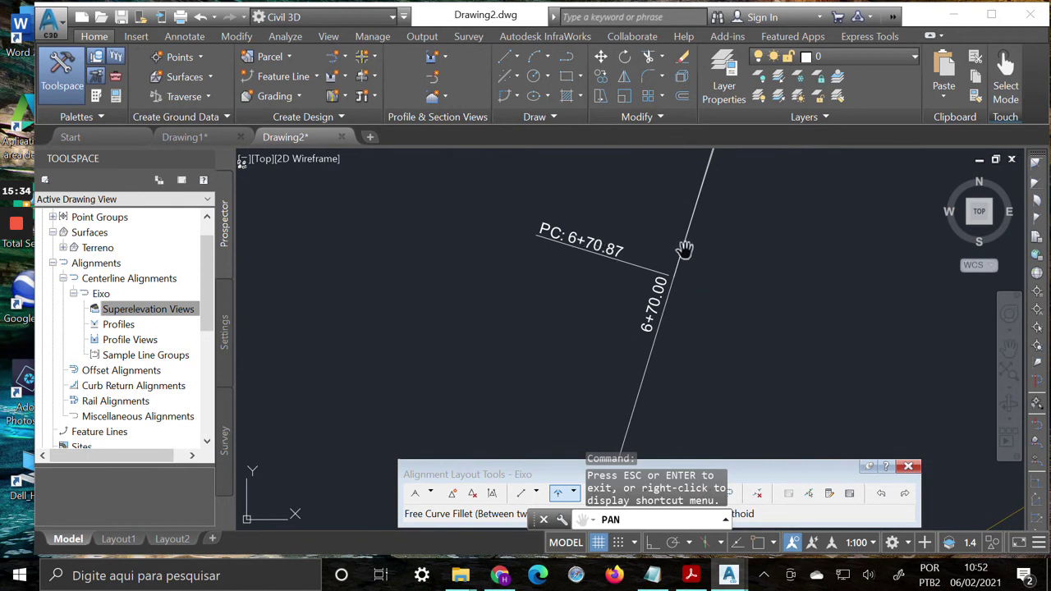
scroll(723, 230, "down", 3)
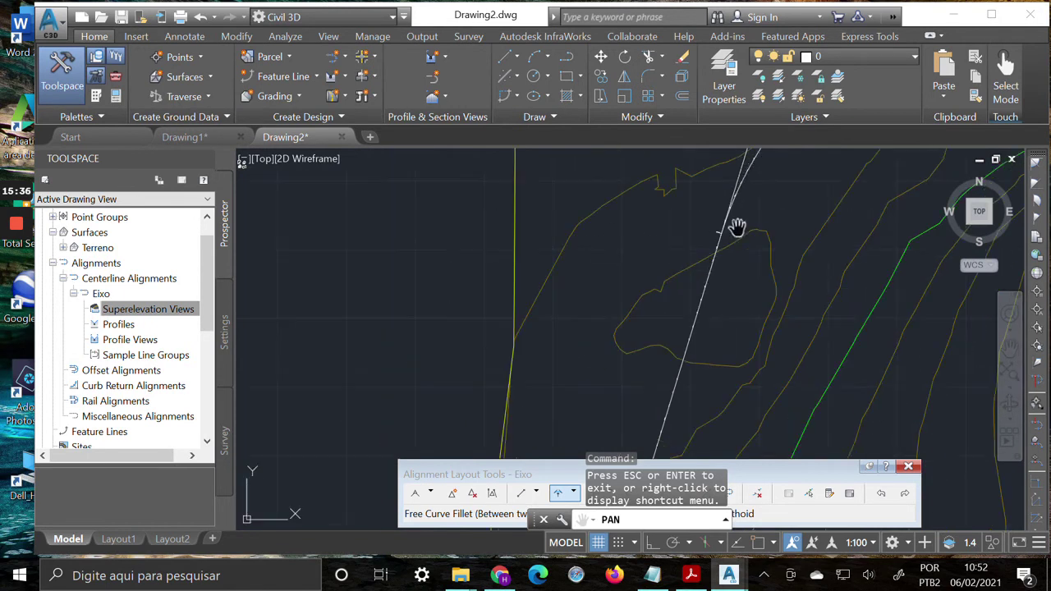
scroll(593, 364, "down", 3)
scroll(600, 254, "up", 5)
scroll(666, 315, "up", 5)
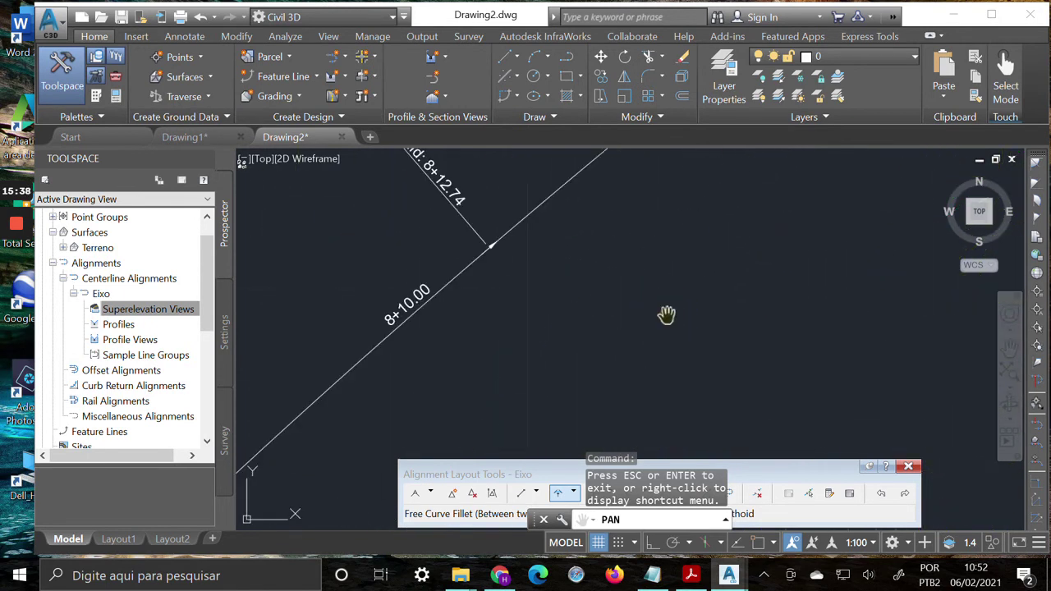
left_click_drag(600, 258, 818, 373)
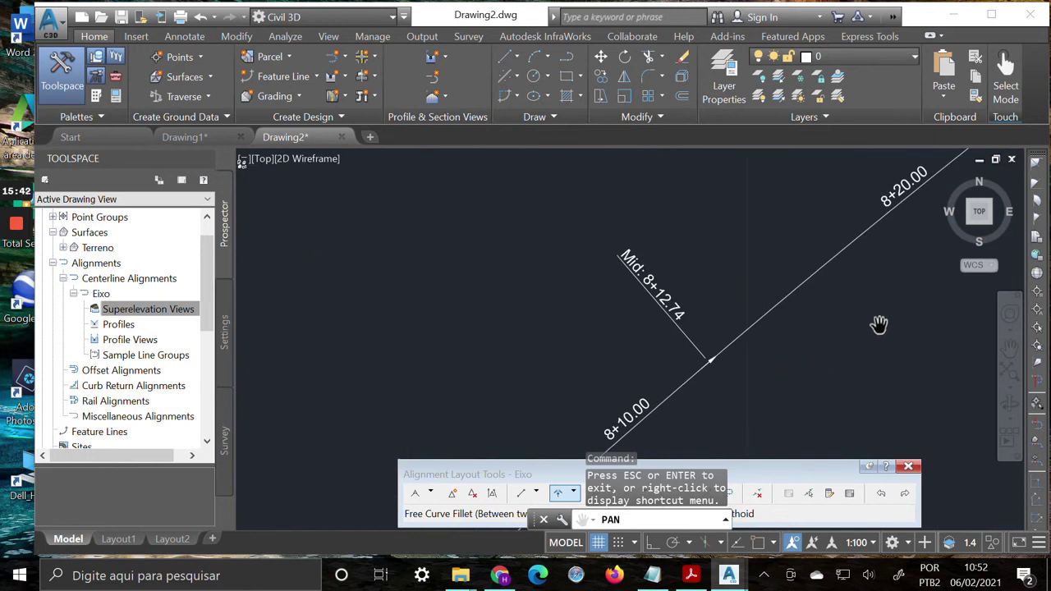
scroll(885, 312, "down", 5)
left_click_drag(912, 258, 584, 335)
scroll(682, 335, "up", 5)
left_click_drag(856, 200, 568, 335)
scroll(621, 339, "up", 5)
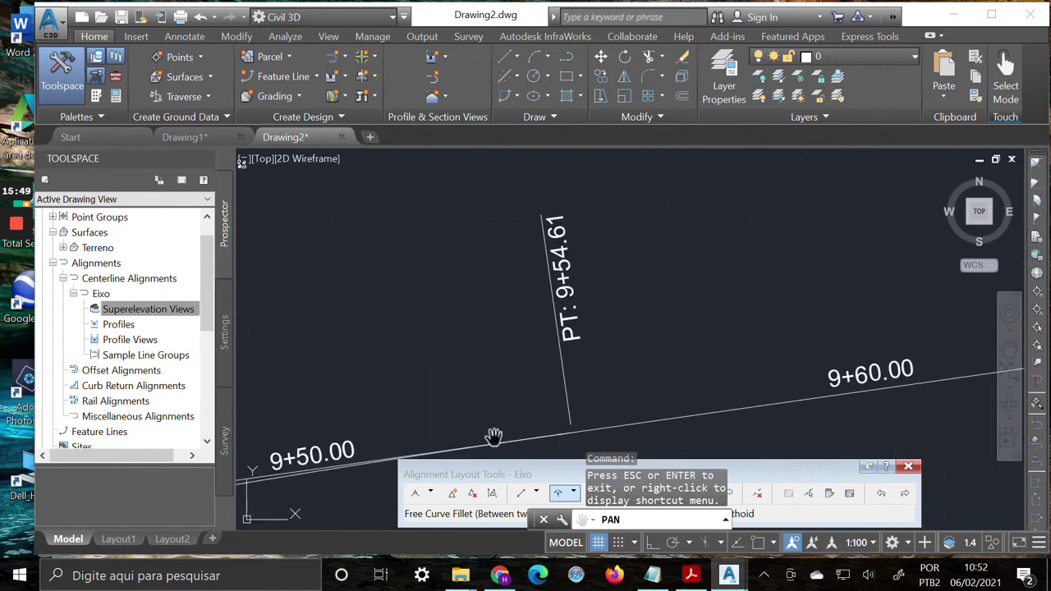
scroll(612, 283, "down", 8)
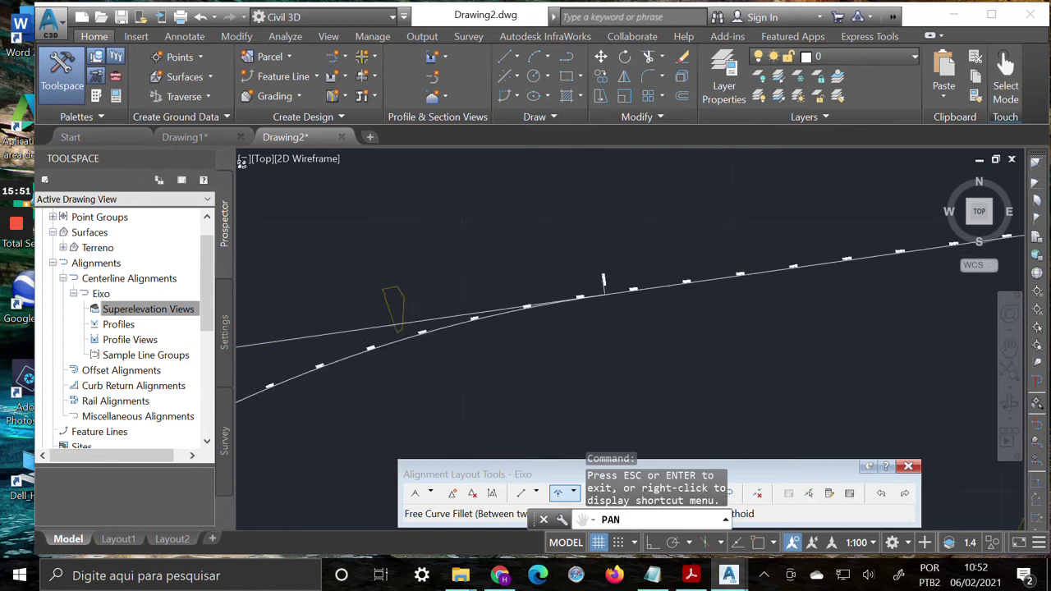
mouse_move(605, 371)
left_mouse_down()
mouse_move(682, 267)
mouse_move(680, 291)
left_mouse_up()
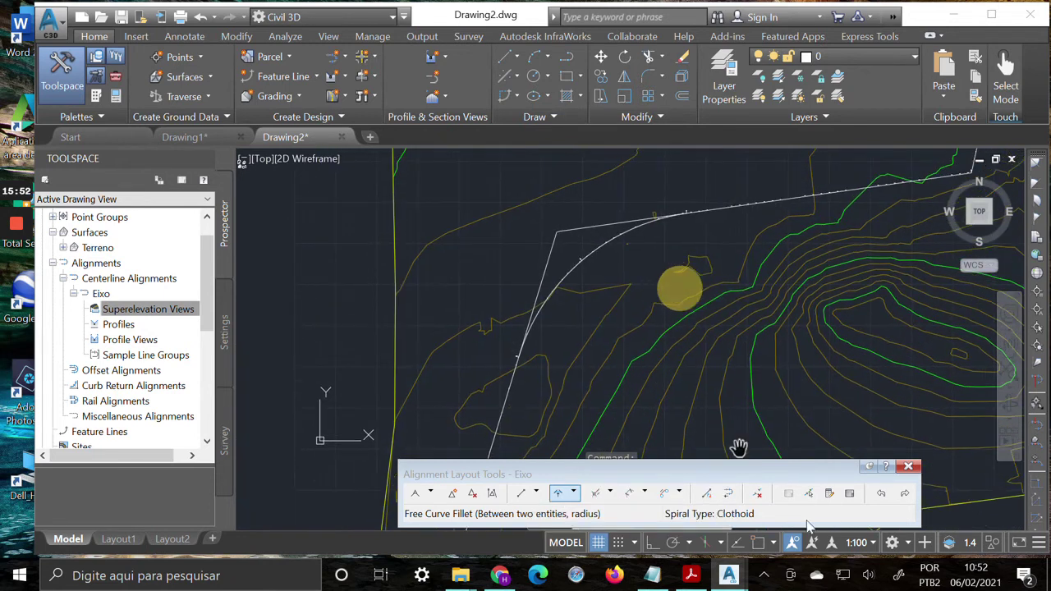
Reopen Eixo's Alignment entities table and inspect the row of the new curve for its tangency constraint, length and radius.
left_click(850, 493)
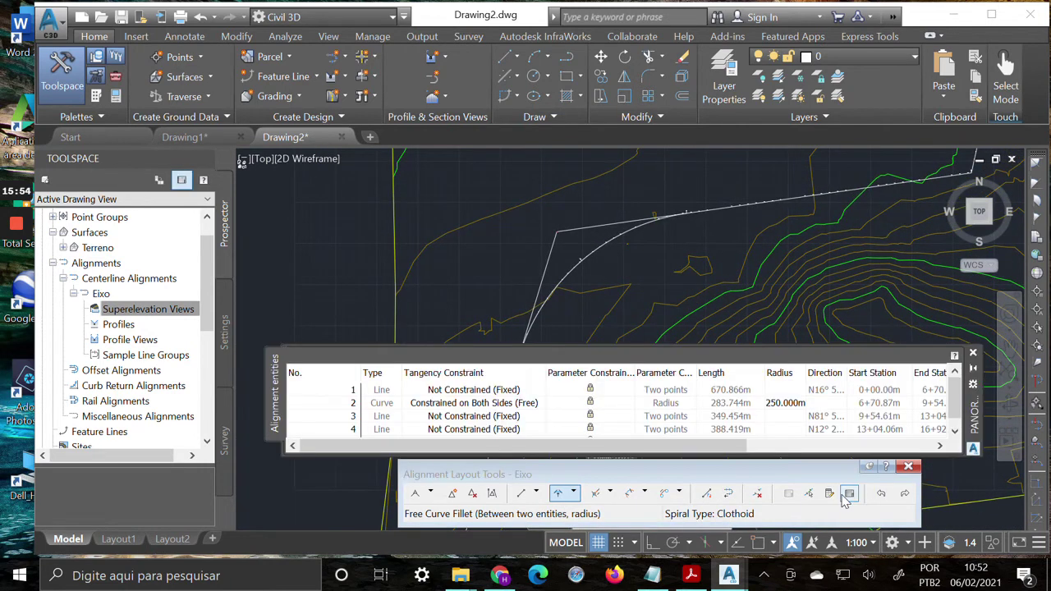
left_click(489, 403)
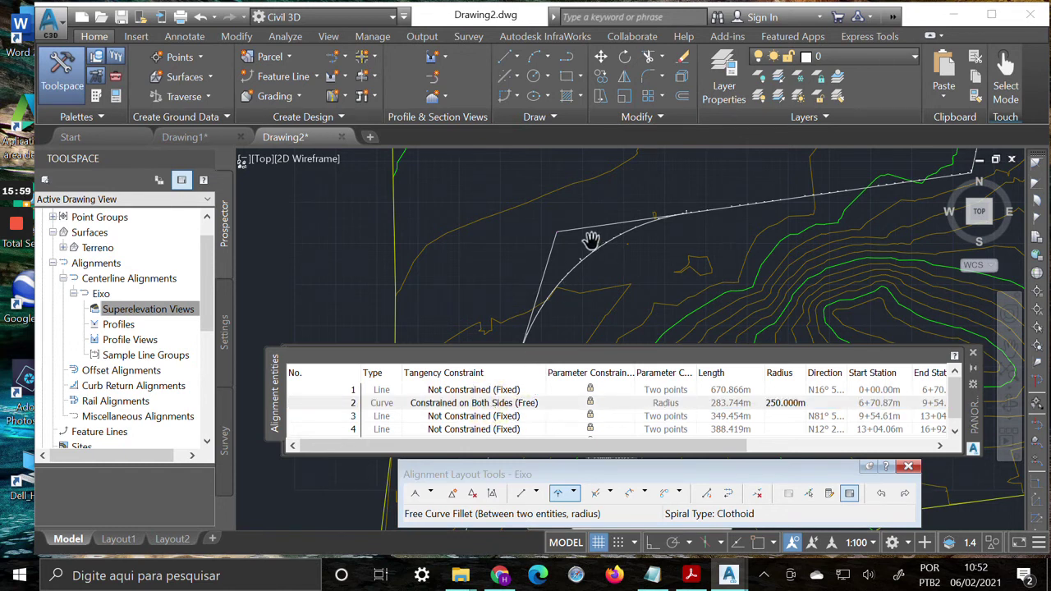
right_click(772, 273)
left_click(791, 282)
left_click(523, 406)
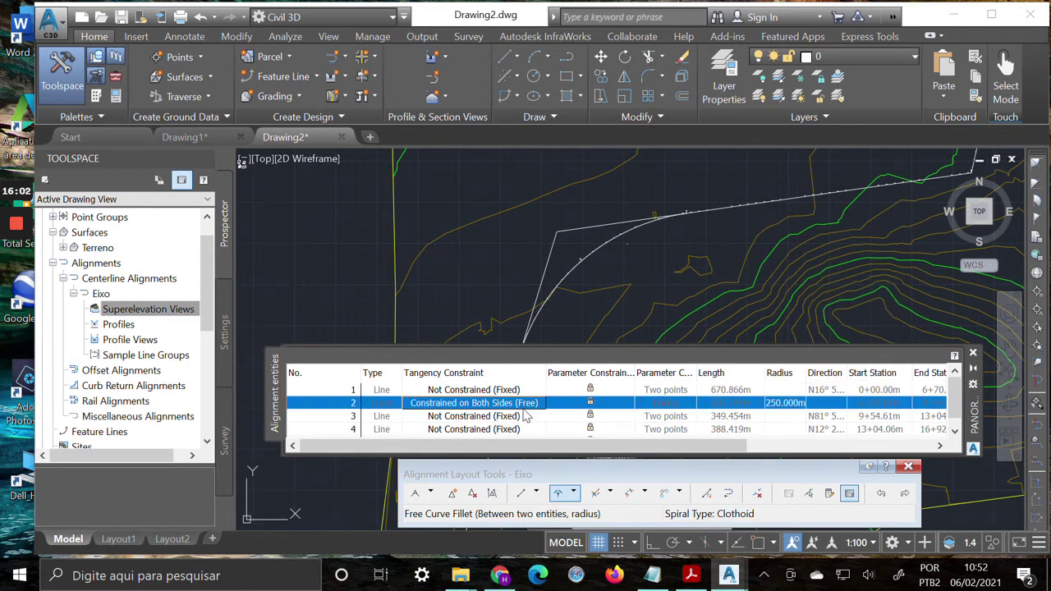
Check the Tangency Constraint options of Eixo's first line and of the adjoining curve in the Alignment entities table.
left_click(526, 403)
left_click(530, 391)
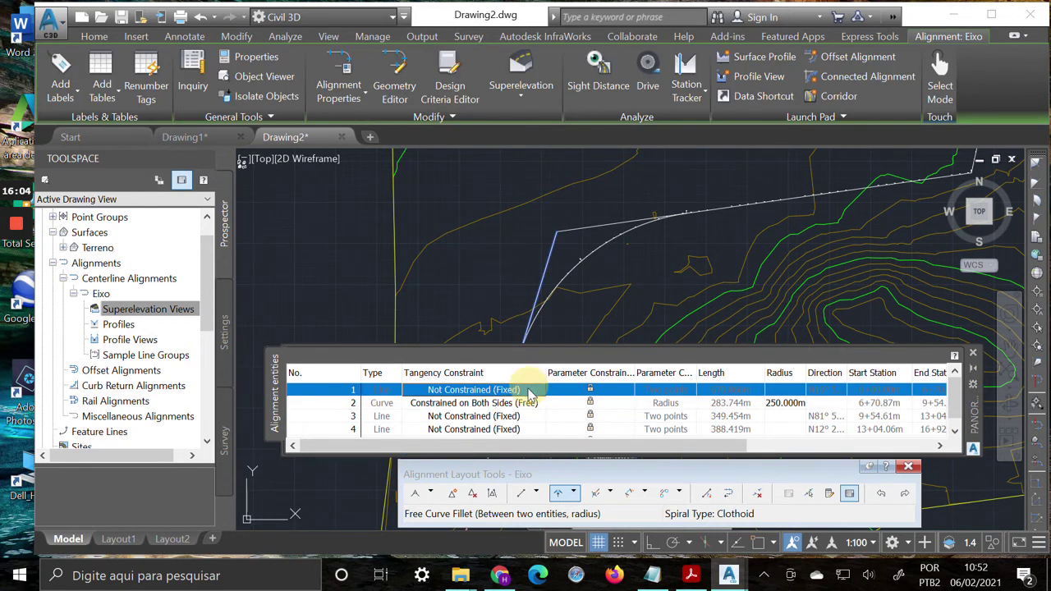
left_click(529, 391)
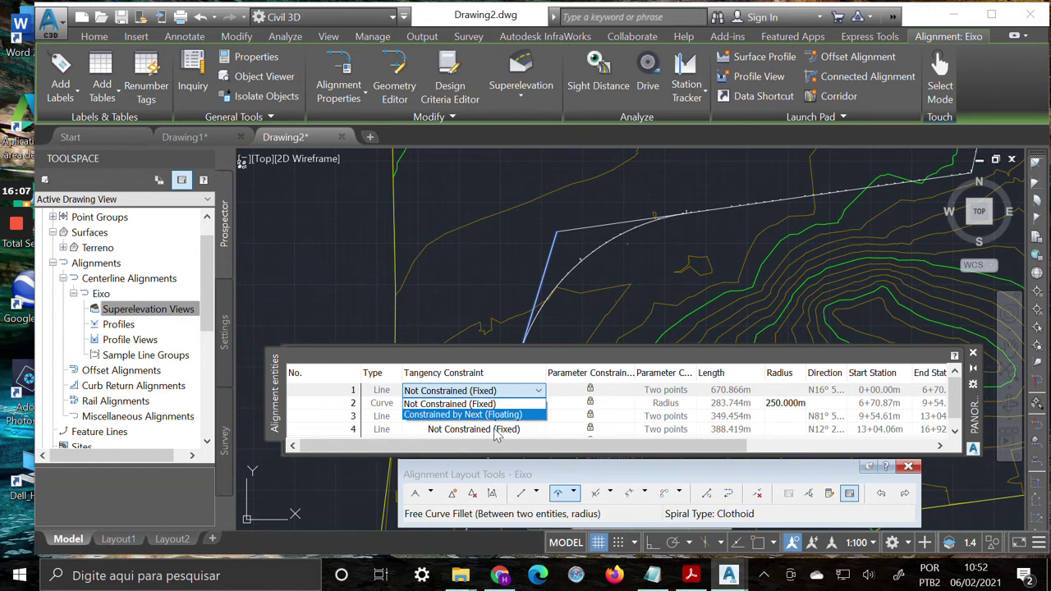
left_click(530, 403)
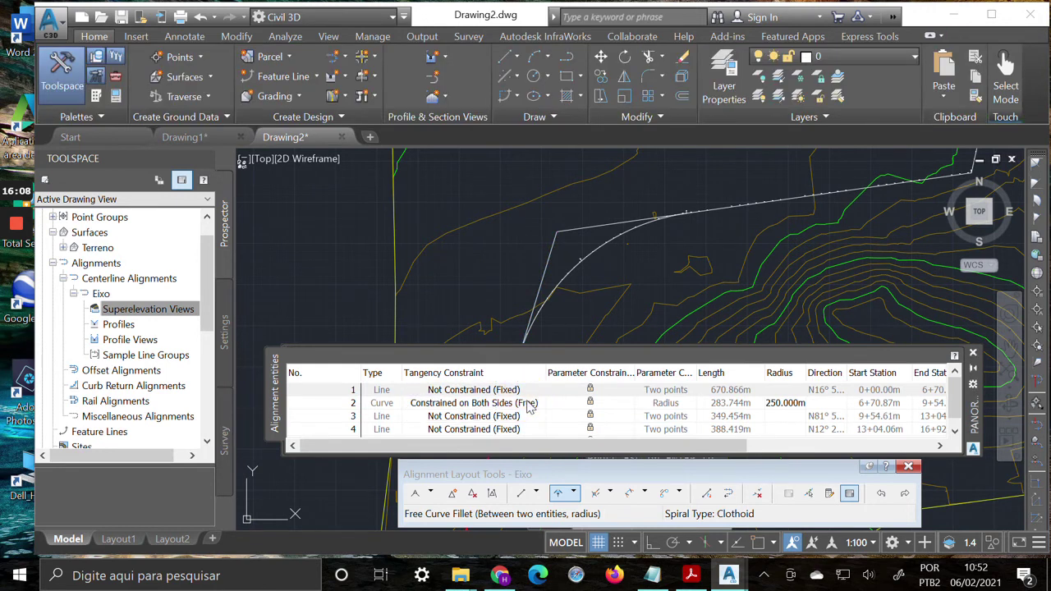
left_click(528, 403)
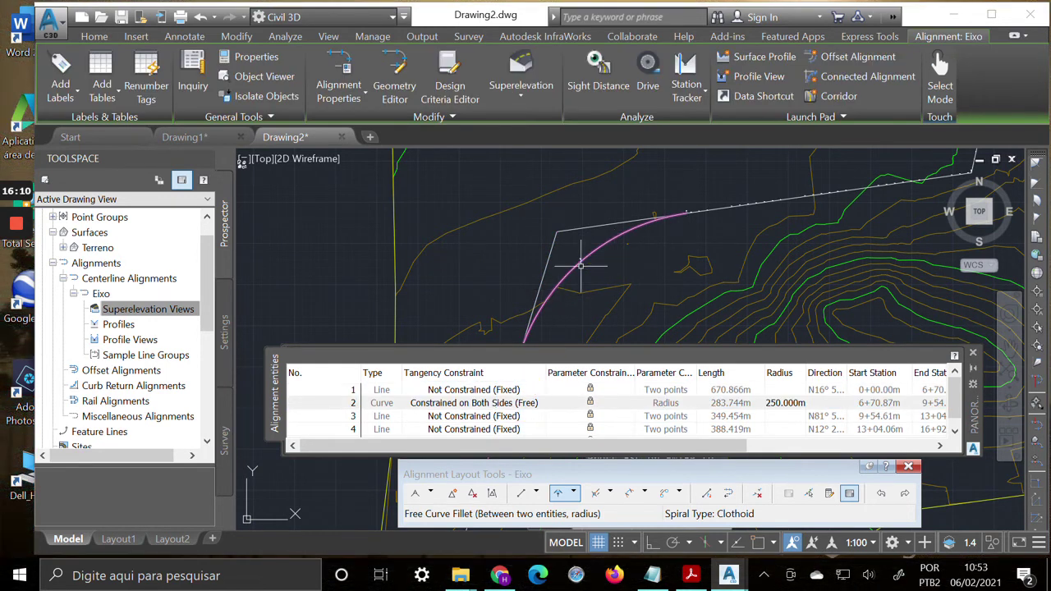
left_click(668, 405)
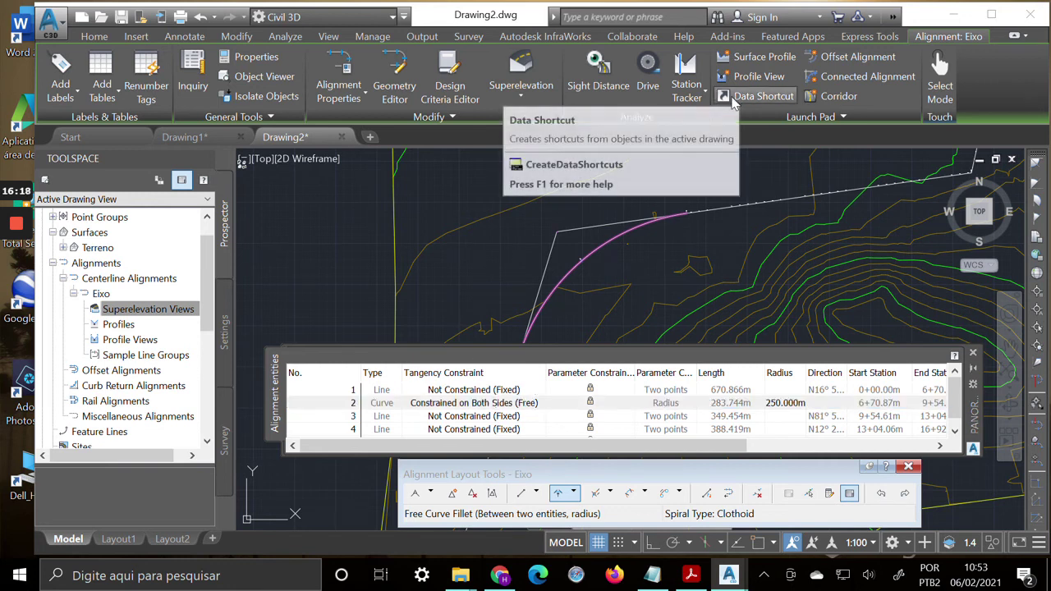
left_click(497, 403)
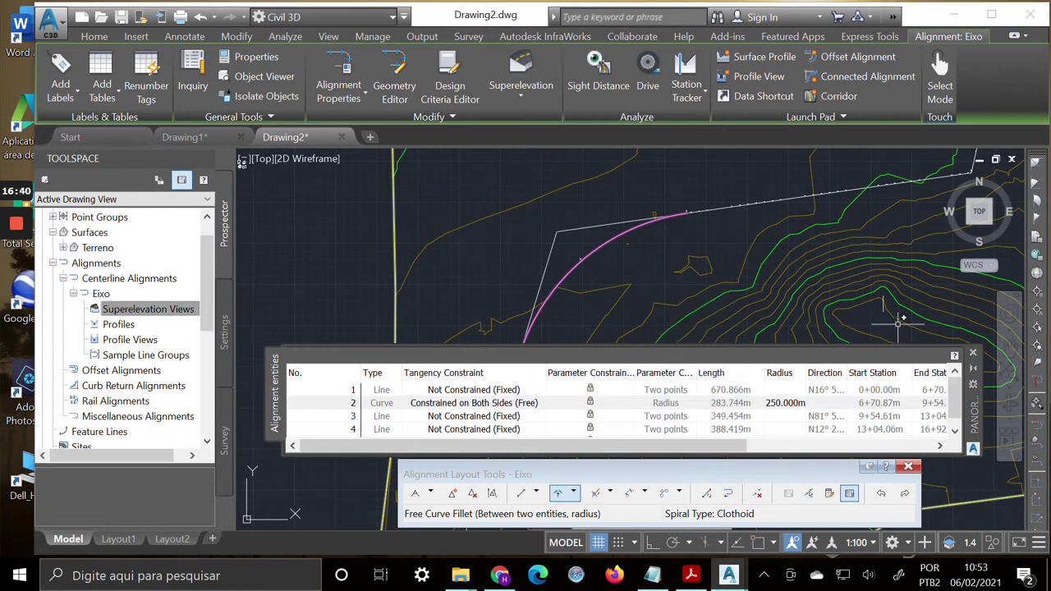
Bring the curve's start into view and inspect its station, delta angle and chord length columns in the entities table.
left_click(1008, 352)
left_click_drag(731, 320, 746, 252)
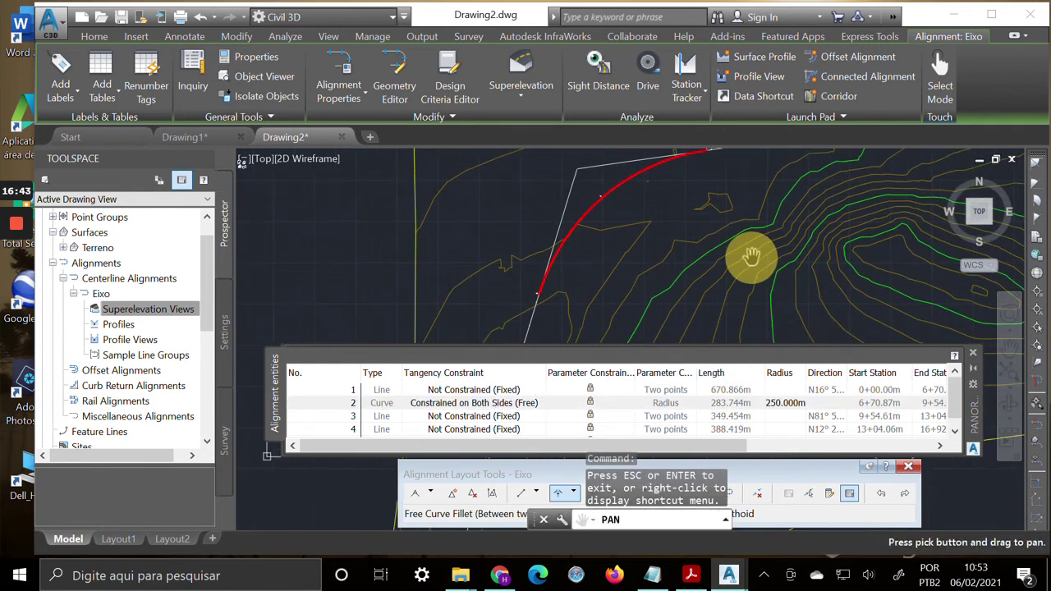
right_click(695, 223)
left_click(708, 234)
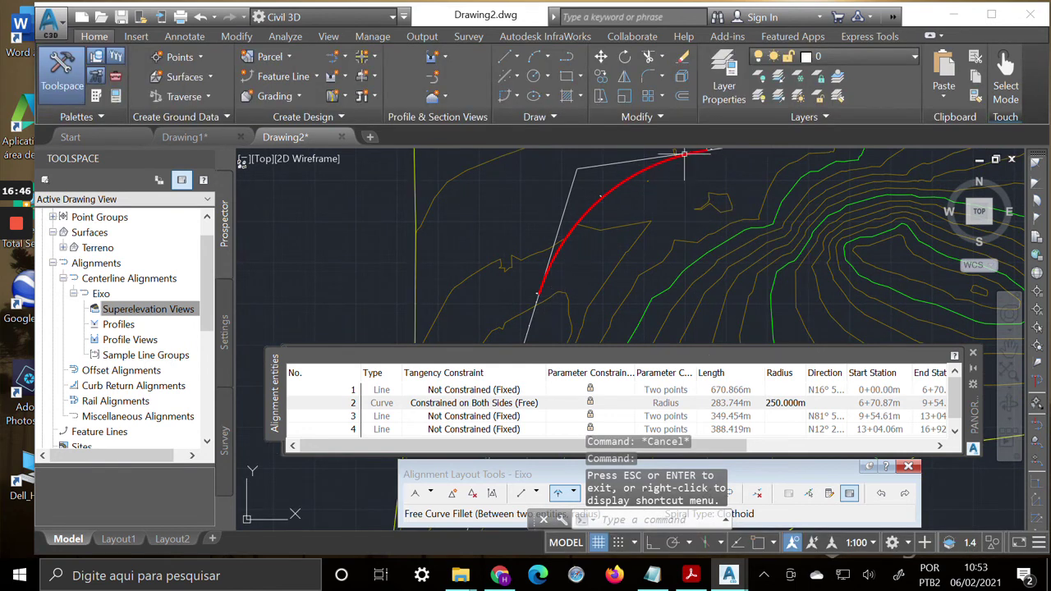
left_click(876, 402)
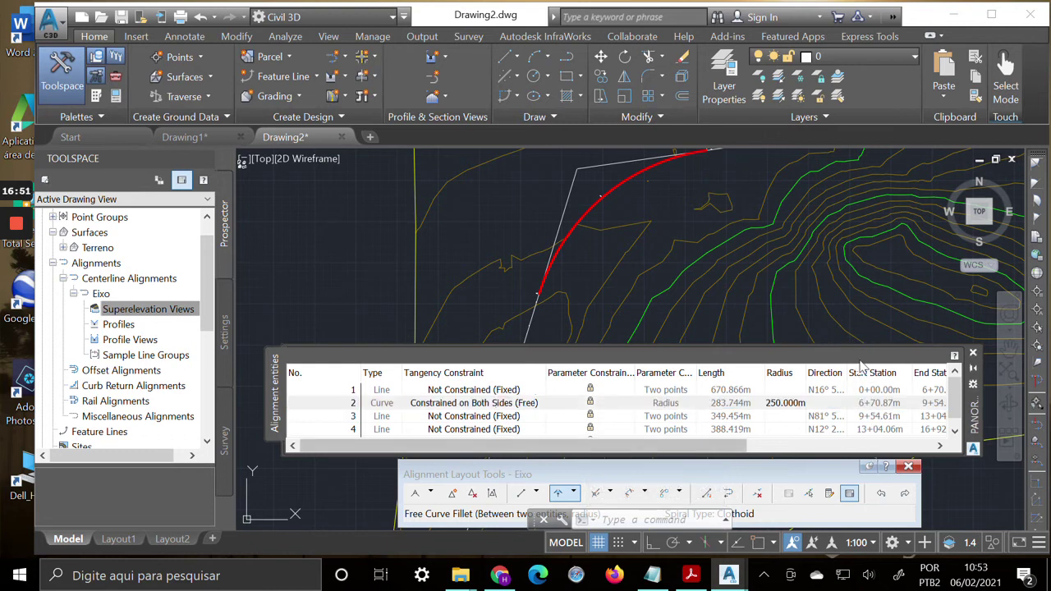
left_click_drag(714, 454, 847, 436)
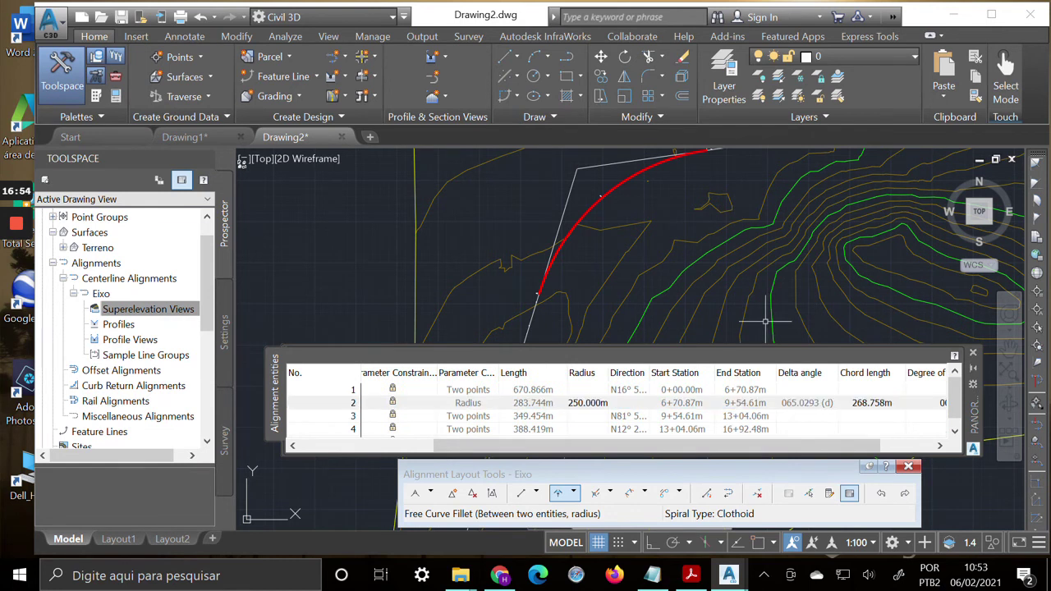
Compare the curve's start and end stations in the table with the PC and PT labels in the drawing.
left_click(1007, 348)
mouse_move(517, 287)
left_mouse_down()
mouse_move(544, 257)
mouse_move(545, 175)
mouse_move(550, 230)
left_mouse_up()
scroll(548, 229, "up", 5)
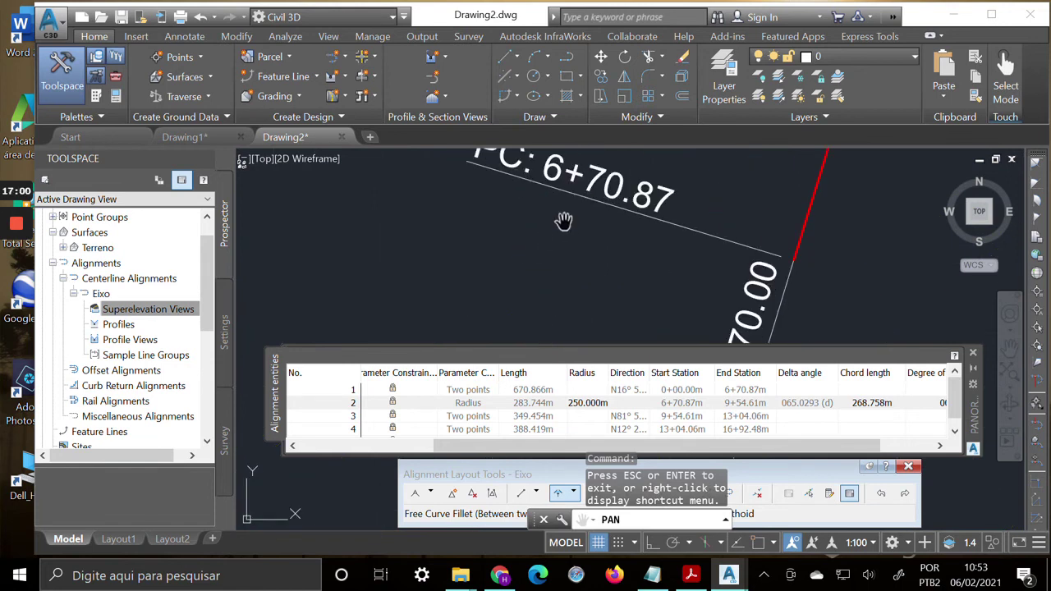
scroll(564, 222, "down", 5)
mouse_move(627, 201)
left_mouse_down()
mouse_move(517, 314)
mouse_move(553, 286)
mouse_move(544, 303)
left_mouse_up()
left_click_drag(612, 225, 546, 244)
scroll(681, 191, "up", 10)
scroll(596, 262, "down", 3)
scroll(639, 263, "up", 4)
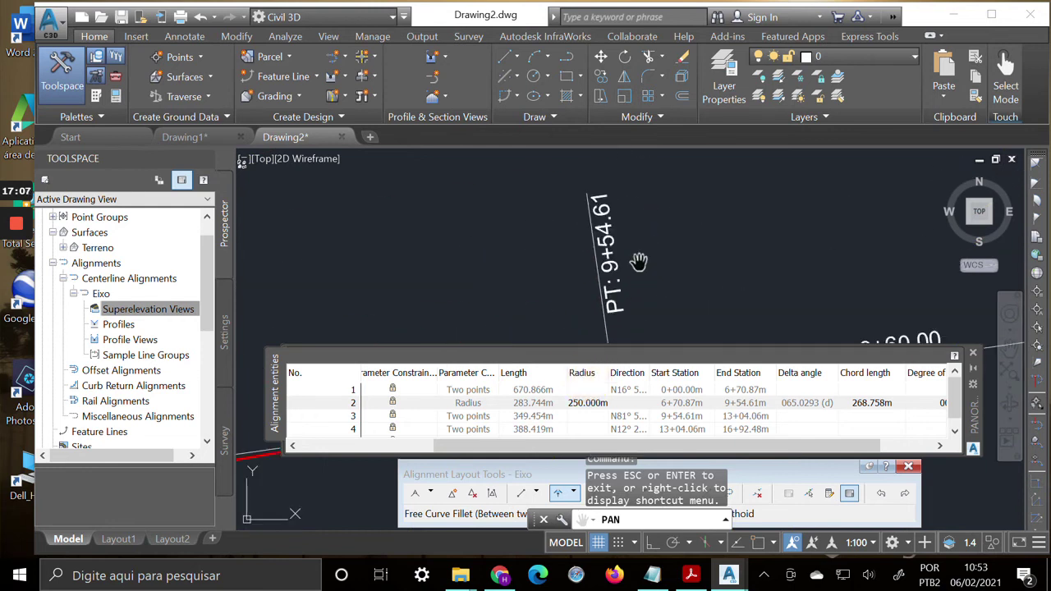
scroll(638, 262, "down", 6)
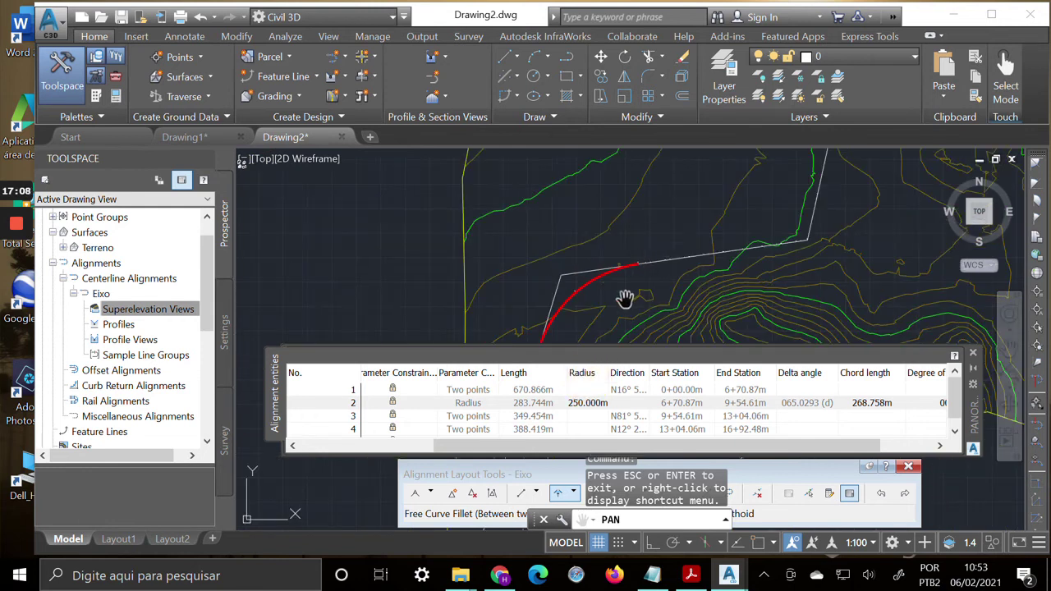
left_click_drag(624, 298, 718, 206)
key("Escape")
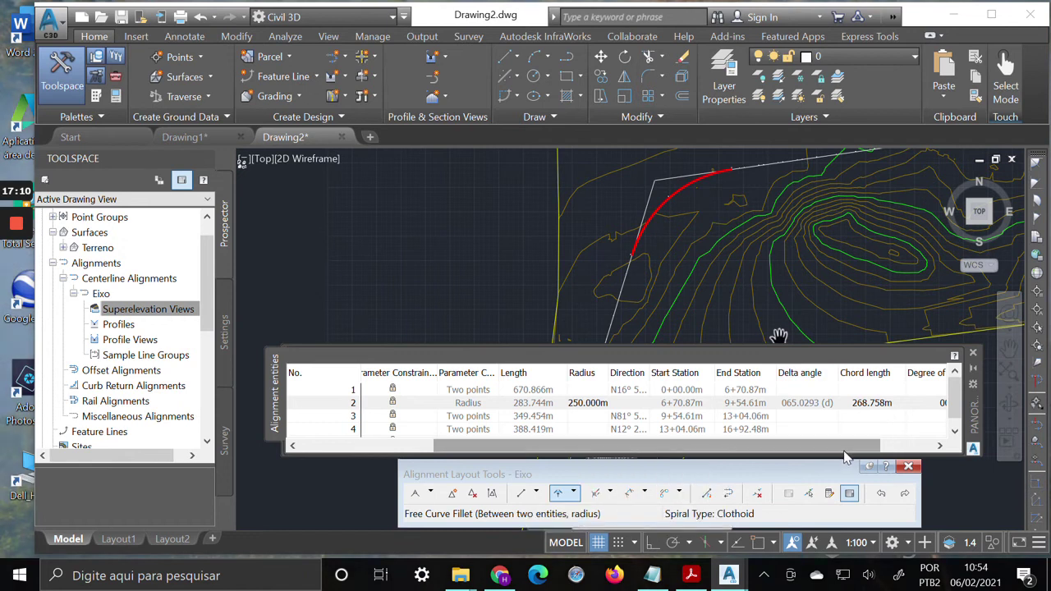
Review the curve's Degree of Curvature by Arc and the remaining entity rows, and close the Alignment entities table.
left_click_drag(846, 448, 903, 449)
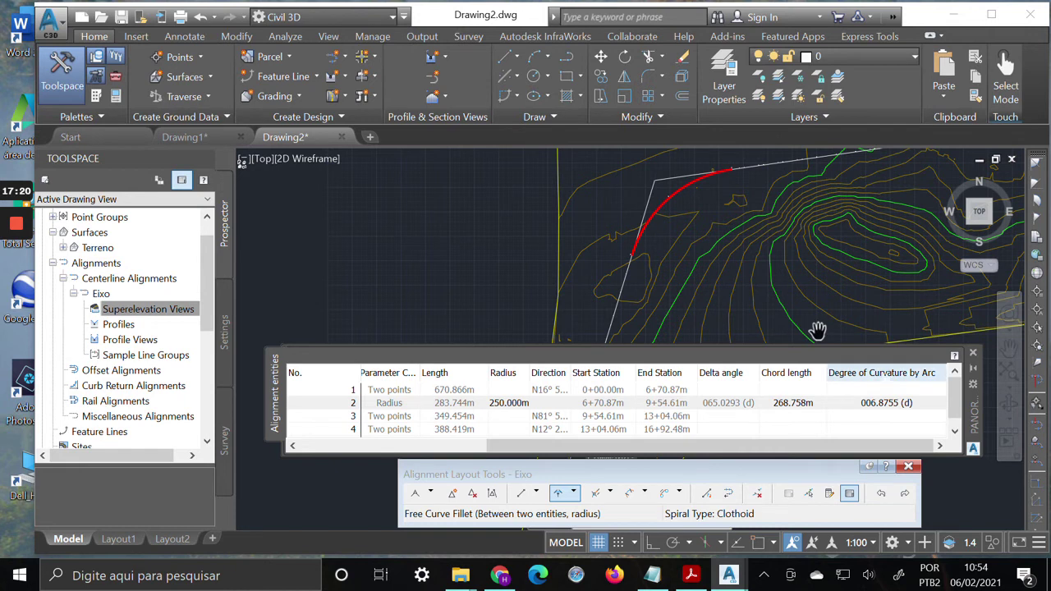
scroll(633, 258, "up", 5)
mouse_move(627, 254)
middle_mouse_down()
mouse_move(747, 186)
mouse_move(717, 281)
middle_mouse_up()
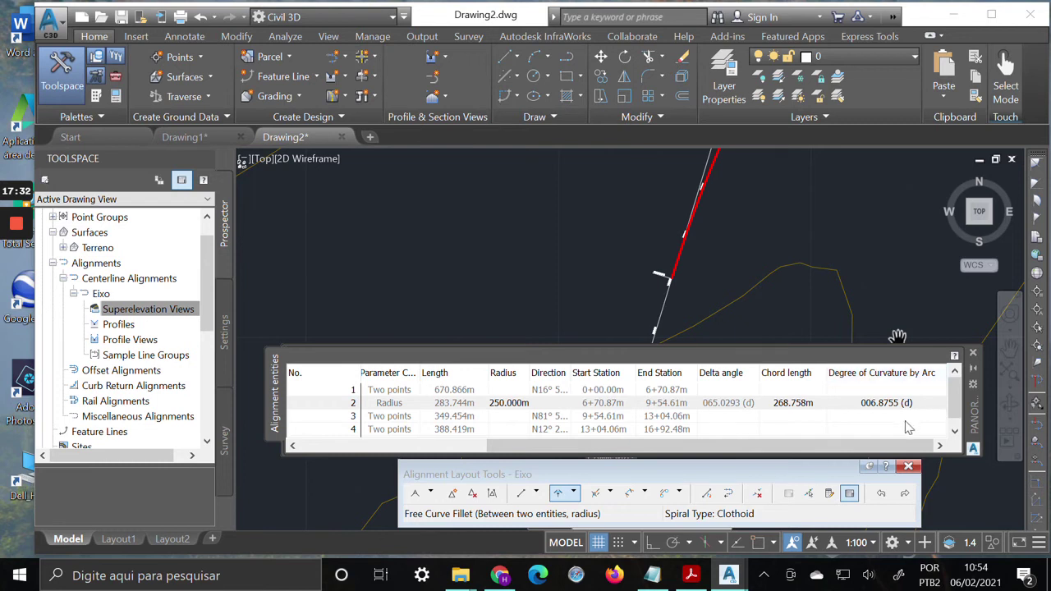
left_click_drag(827, 450, 575, 468)
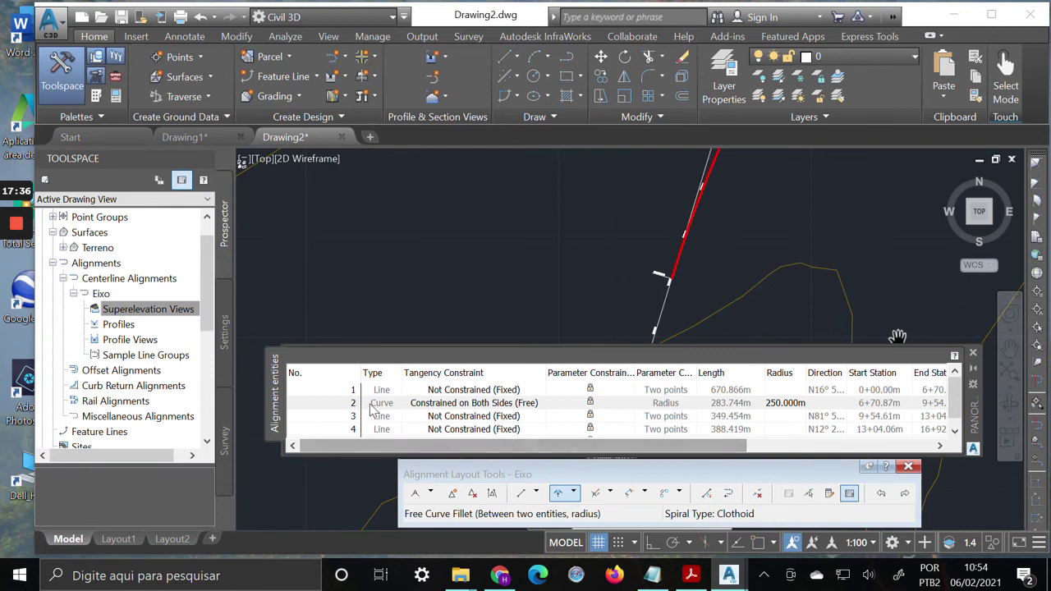
scroll(413, 408, "down", 1)
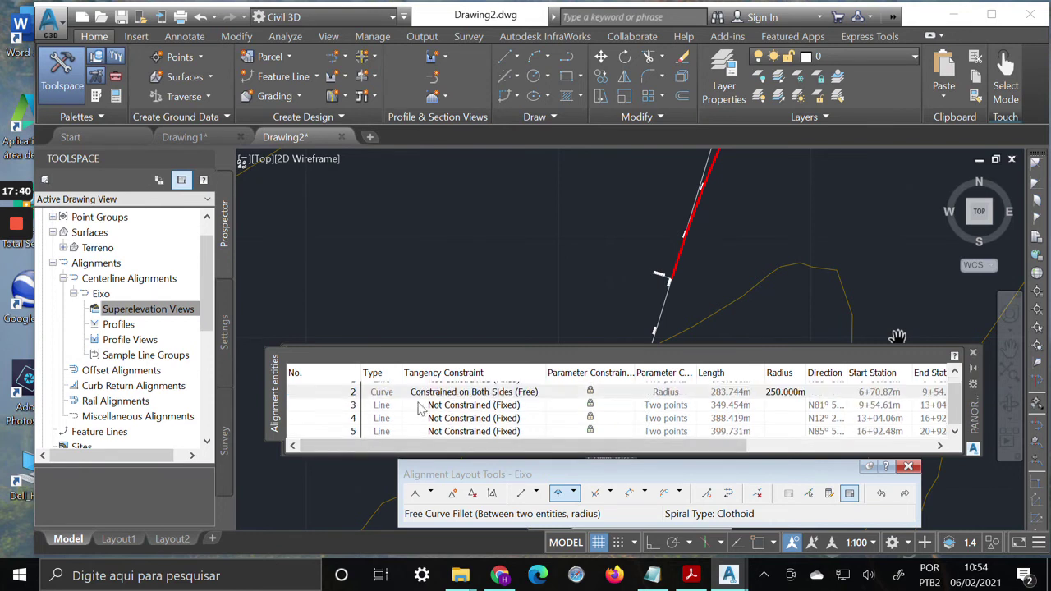
left_click(973, 356)
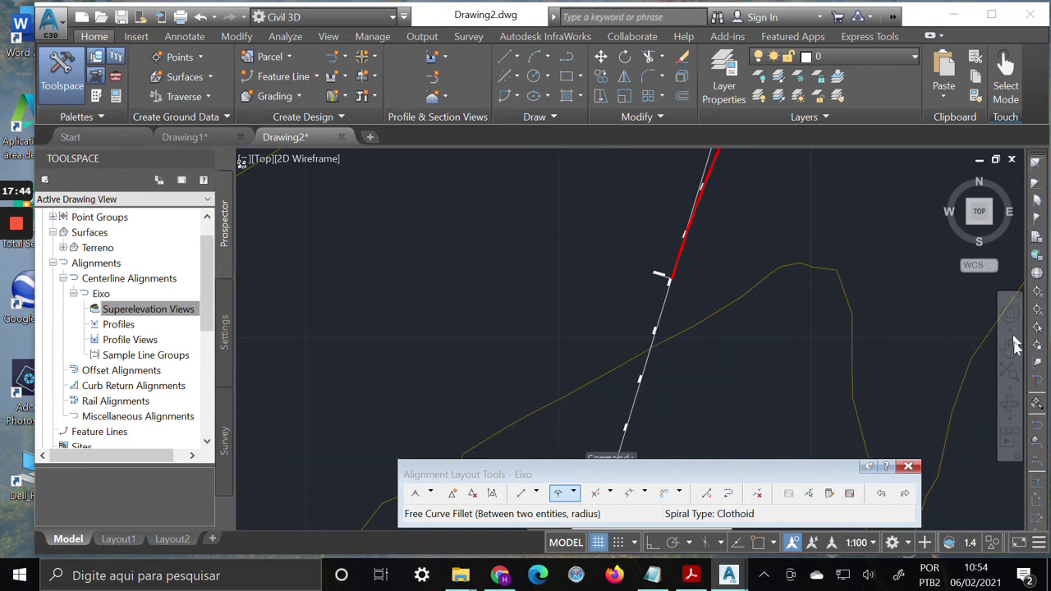
Begin a Free Spiral-Curve-Spiral (Between two entities) between Eixo's second and third tangents, with solution angle Lessthan180.
middle_click_drag(792, 257, 764, 321)
scroll(764, 321, "down", 4)
middle_click_drag(837, 284, 661, 290)
scroll(662, 291, "down", 3)
mouse_move(778, 250)
left_mouse_down()
mouse_move(673, 286)
mouse_move(674, 274)
mouse_move(640, 324)
left_mouse_up()
mouse_move(725, 291)
left_mouse_down()
mouse_move(643, 386)
mouse_move(733, 293)
left_mouse_up()
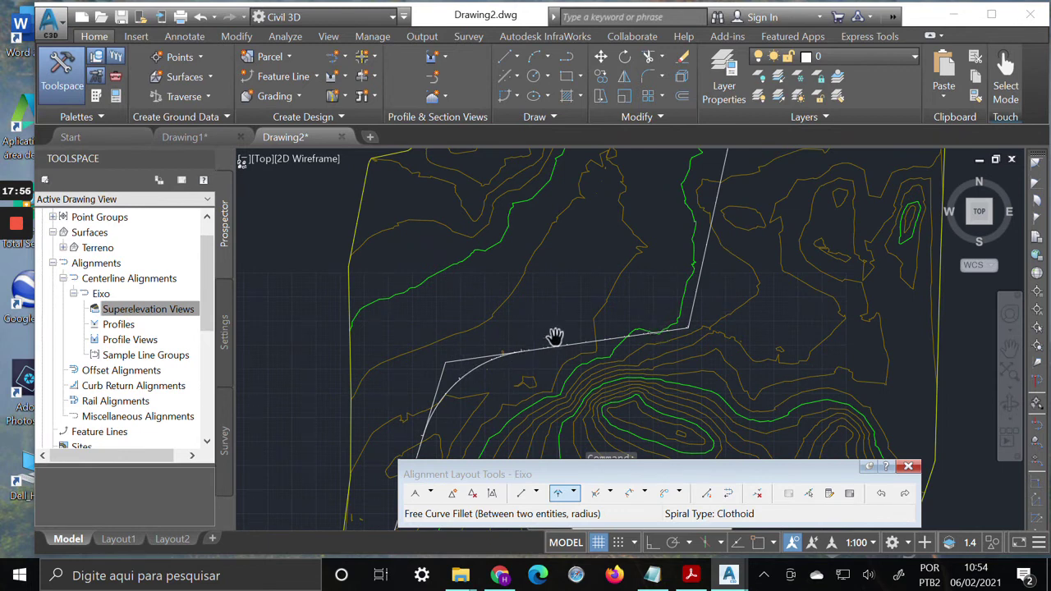
right_click(679, 348)
left_click(716, 362)
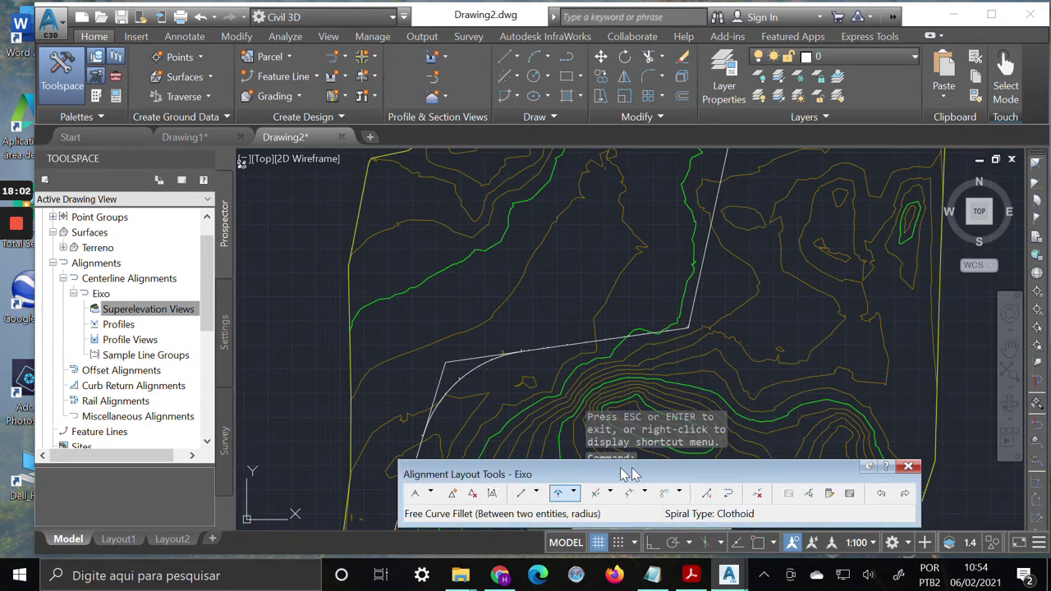
left_click(647, 494)
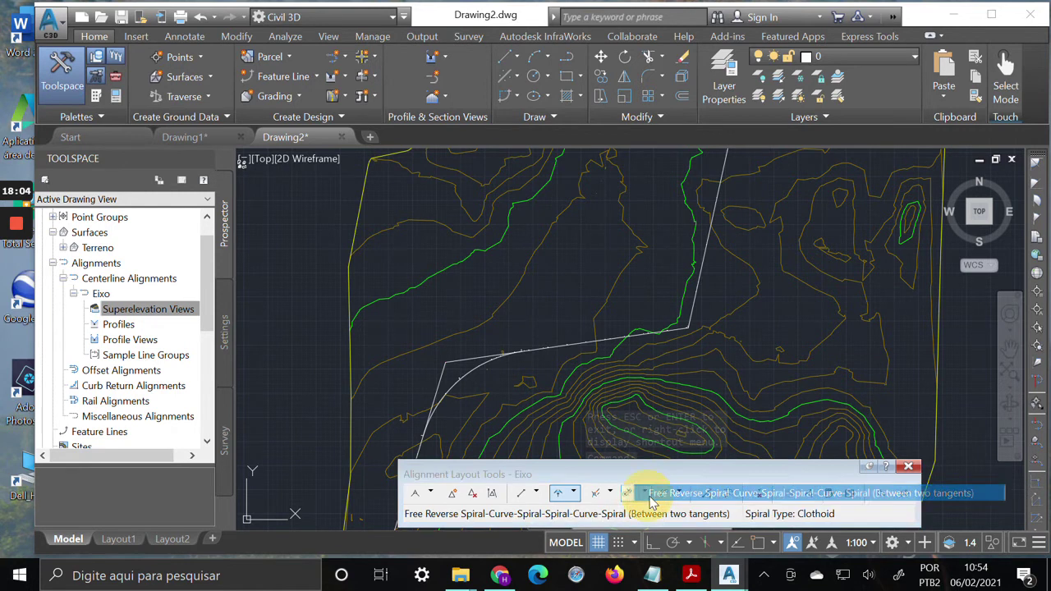
left_click(651, 495)
left_click(646, 493)
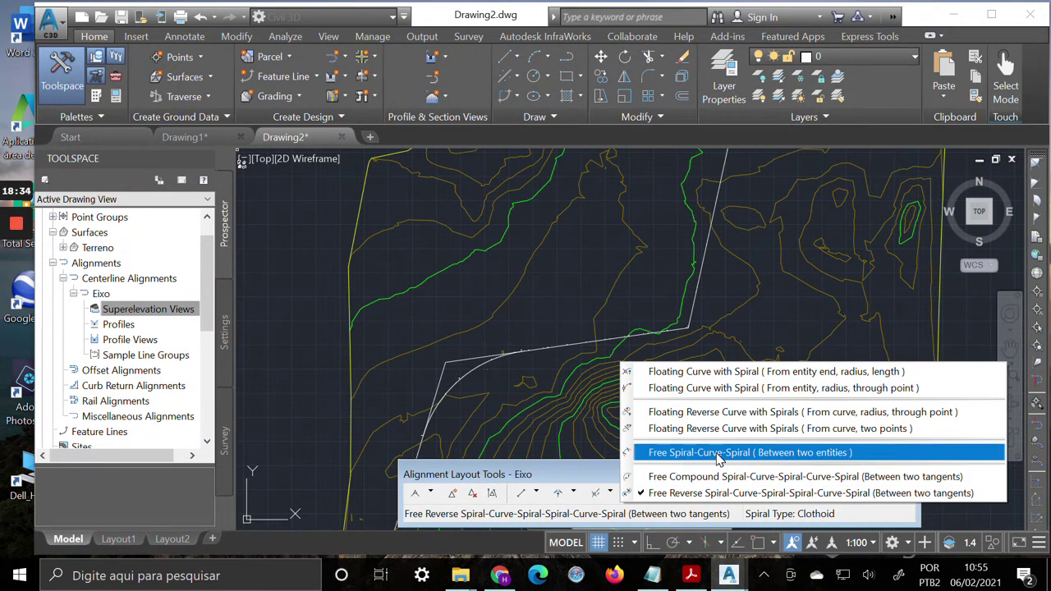
left_click(745, 453)
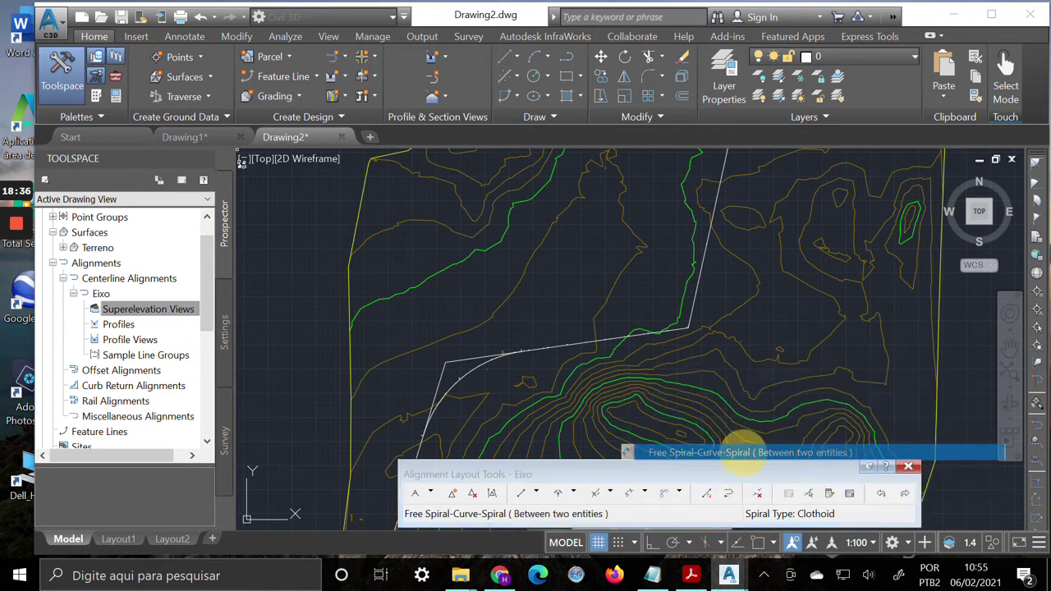
scroll(666, 320, "up", 3)
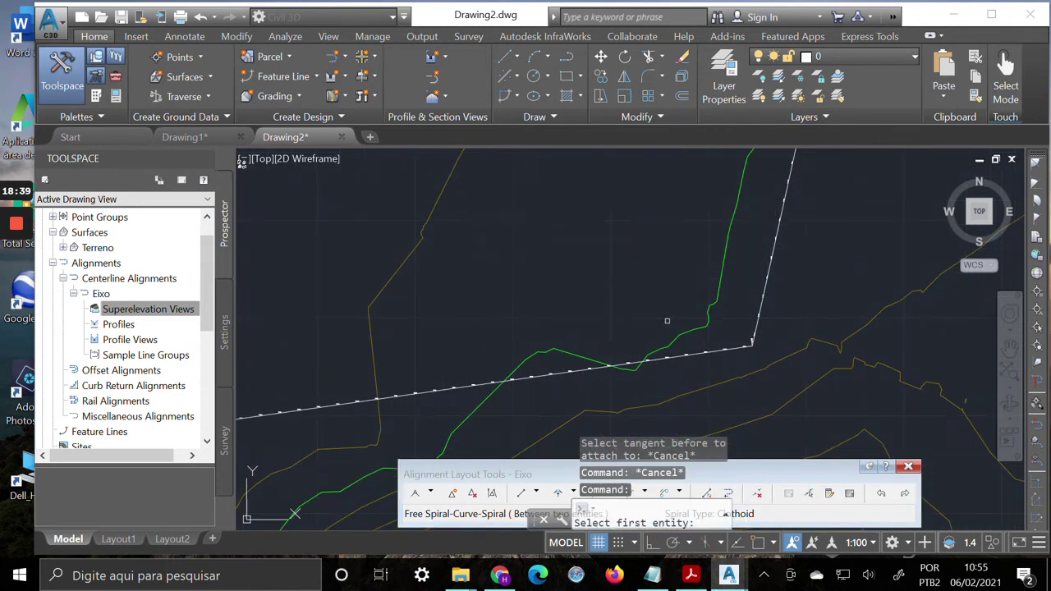
scroll(753, 356, "up", 3)
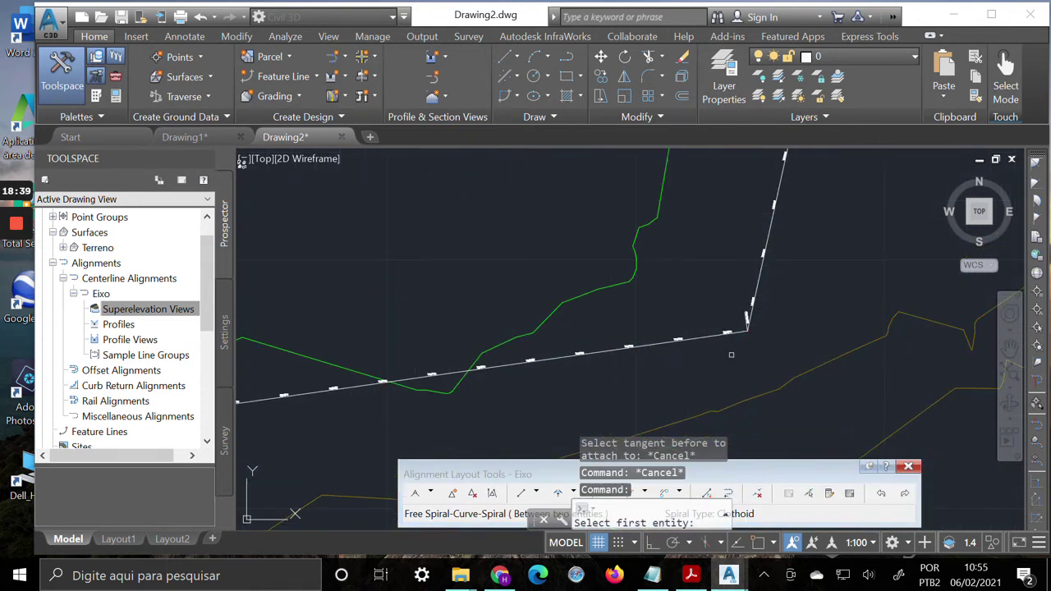
left_click(653, 344)
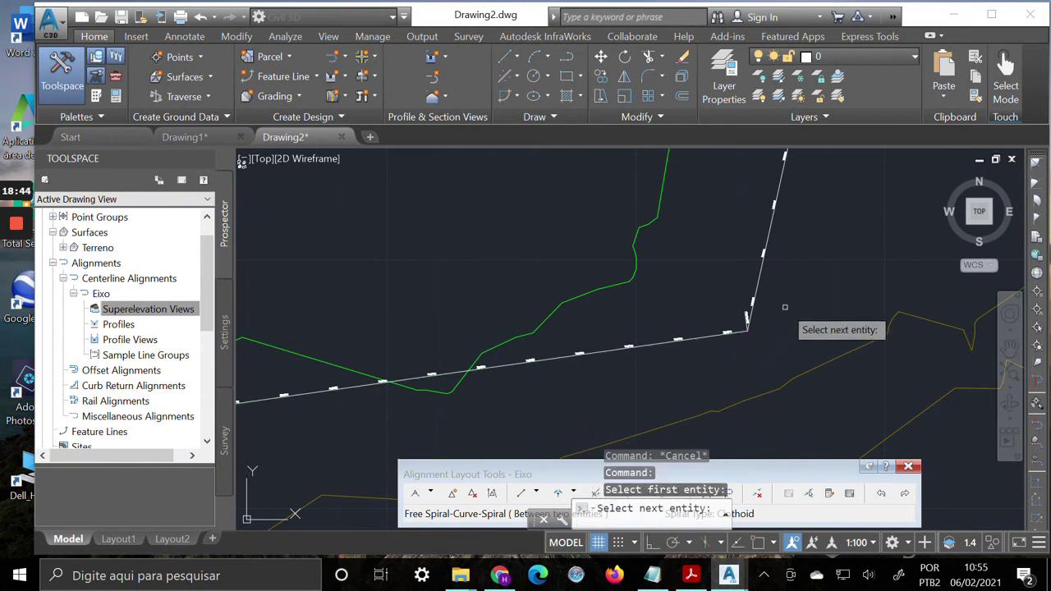
left_click(760, 274)
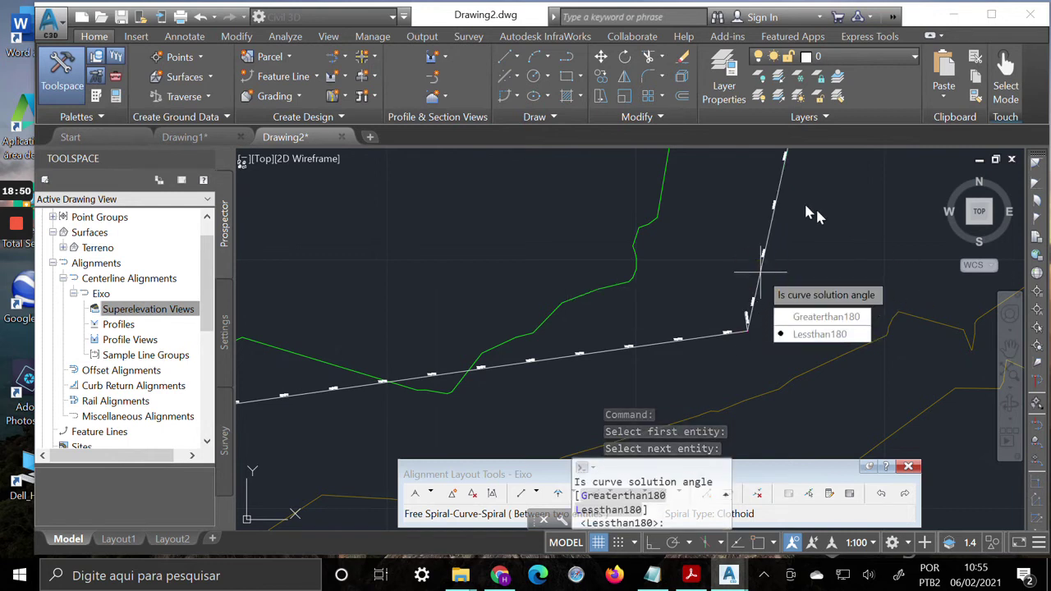
left_click(821, 334)
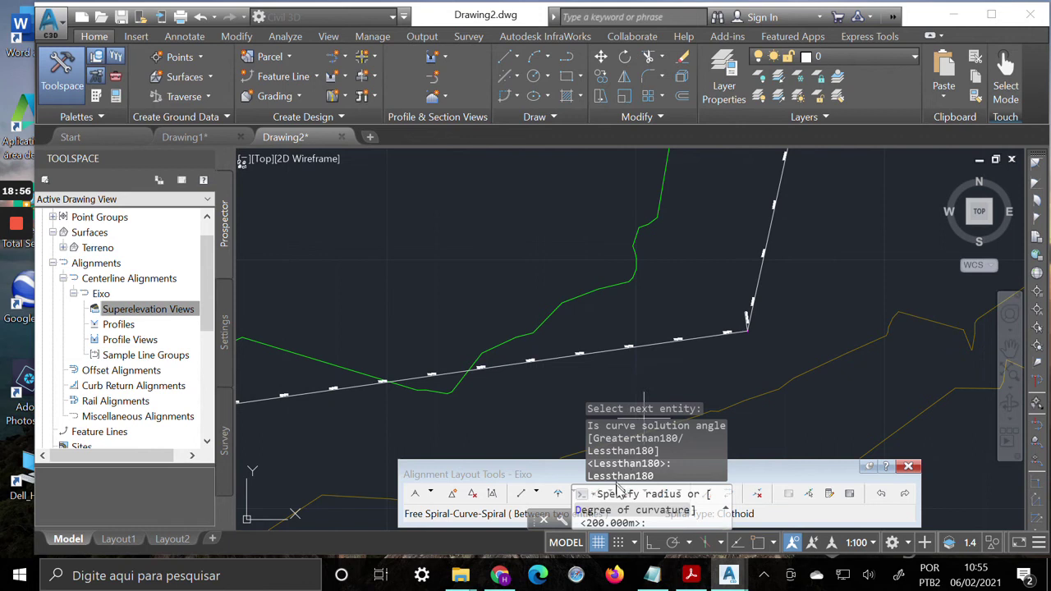
Complete the spiral-curve-spiral with radius 230 m and the default spiral in and spiral out lengths of 200 m.
mouse_move(802, 474)
left_mouse_down()
mouse_move(661, 289)
mouse_move(643, 182)
left_mouse_up()
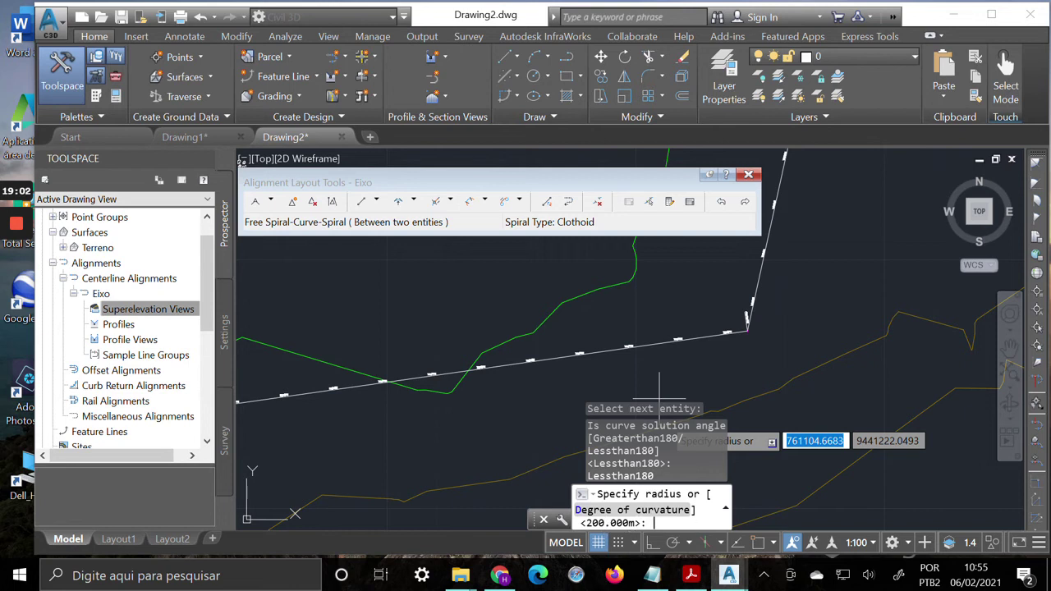
type("23")
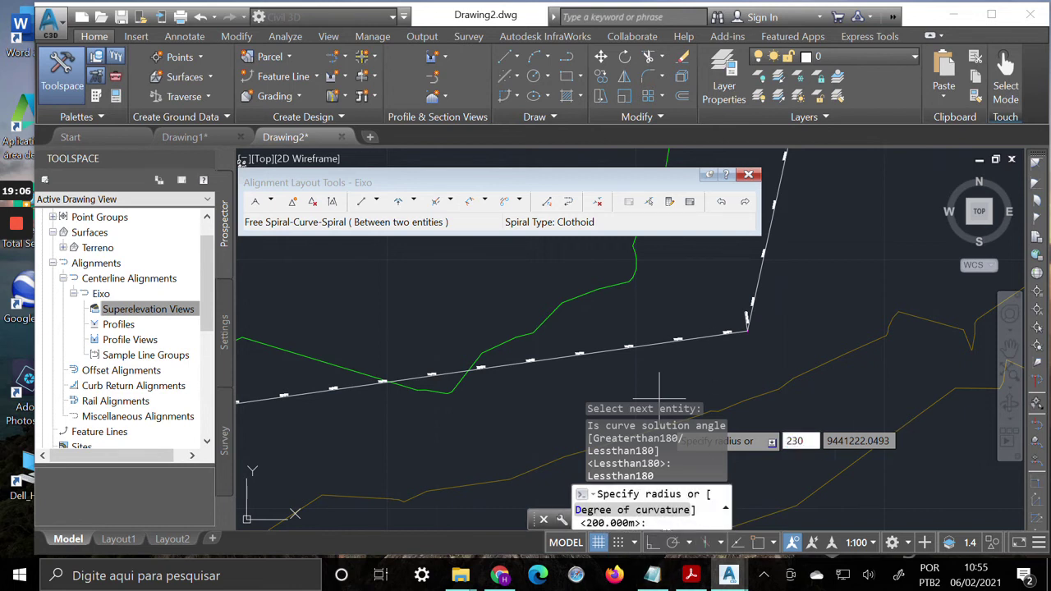
type("0")
key("Return")
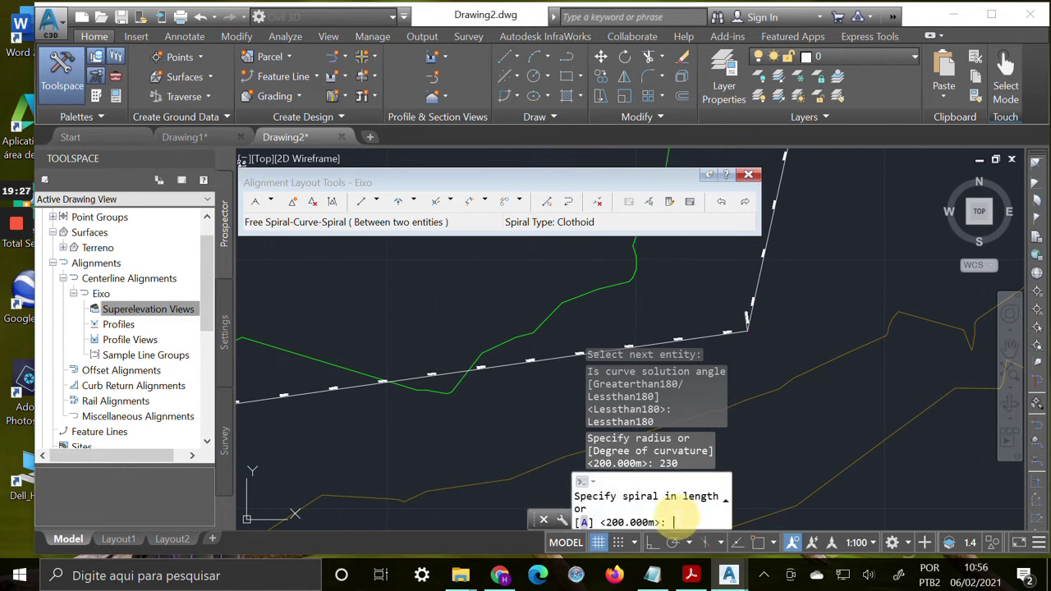
key("Return")
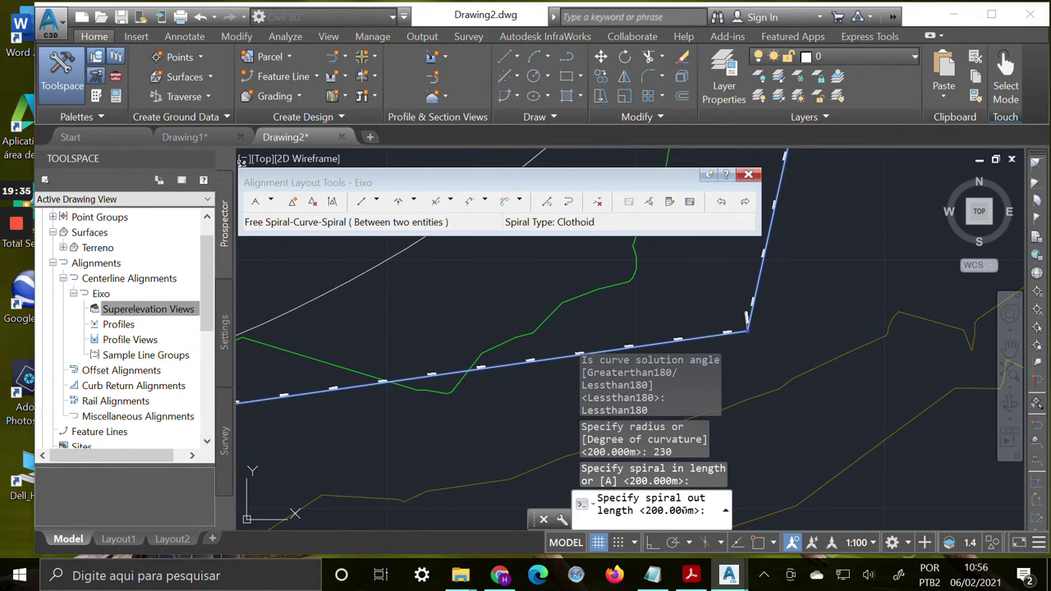
key("Return")
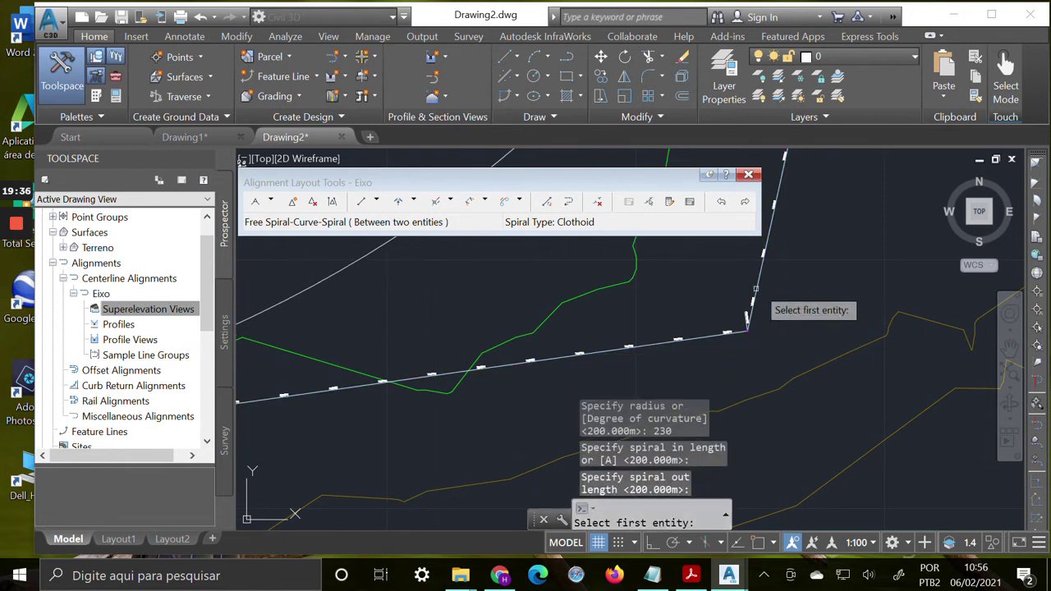
scroll(770, 305, "down", 3)
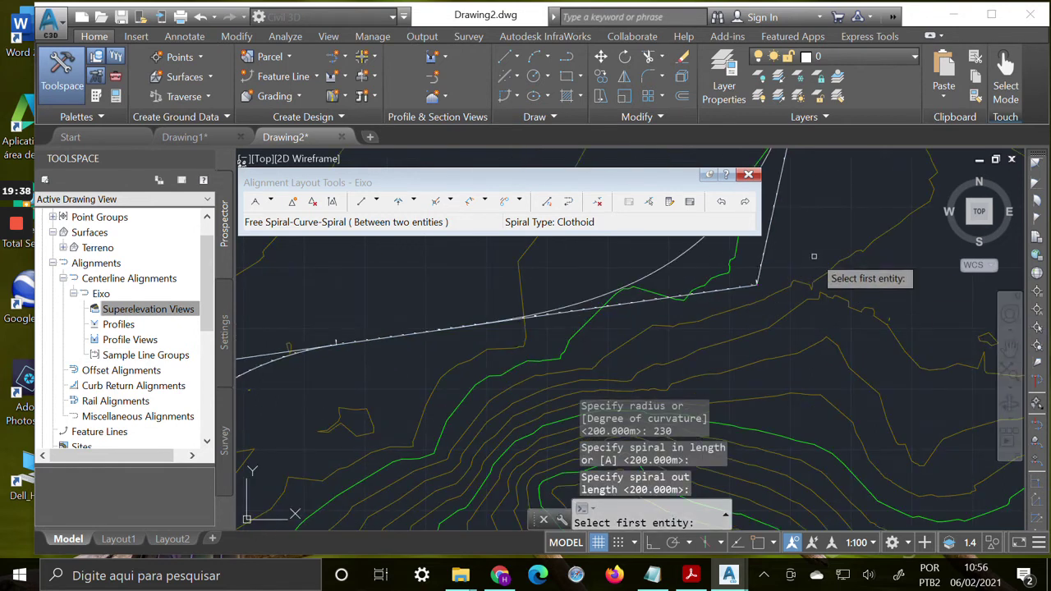
View the whole new spiral-curve-spiral between Eixo's second and third tangents, and end the Free Spiral-Curve-Spiral command.
scroll(814, 256, "down", 2)
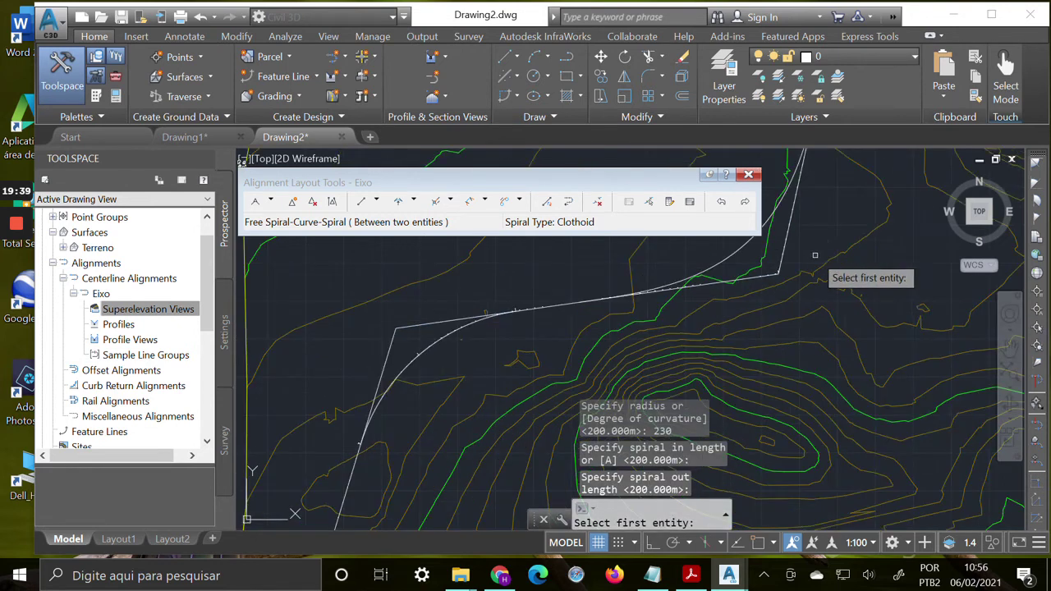
left_click(1010, 347)
mouse_move(801, 271)
left_mouse_down()
mouse_move(767, 375)
mouse_move(781, 340)
left_mouse_up()
right_click(716, 342)
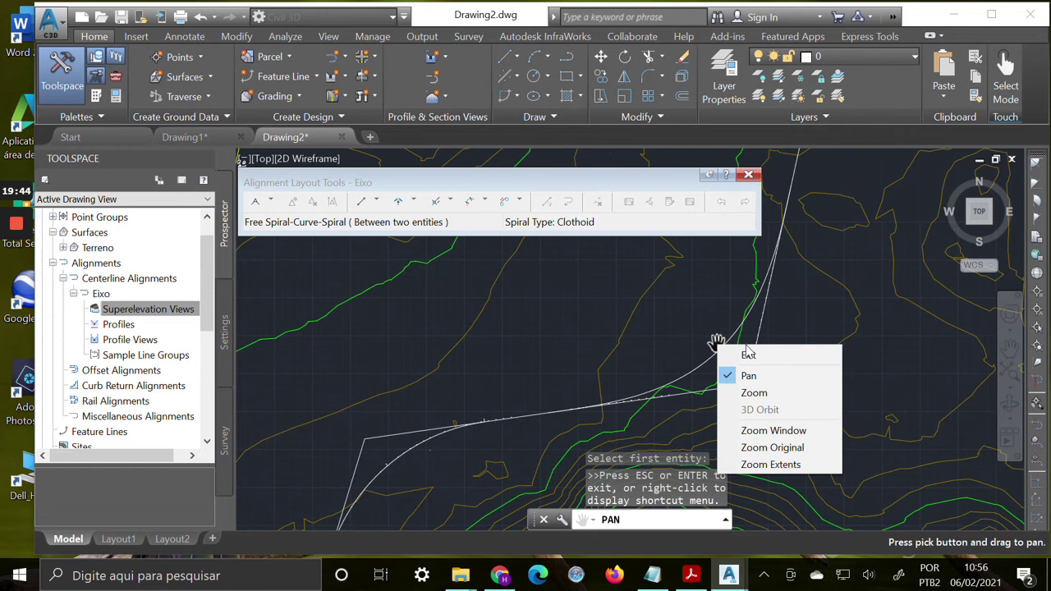
left_click(748, 351)
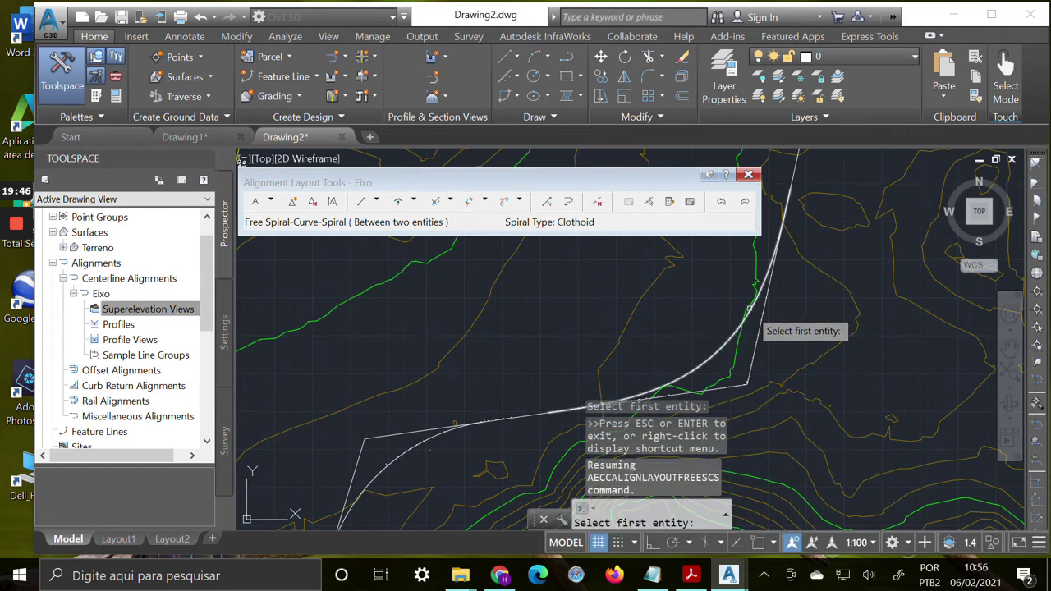
scroll(746, 309, "up", 3)
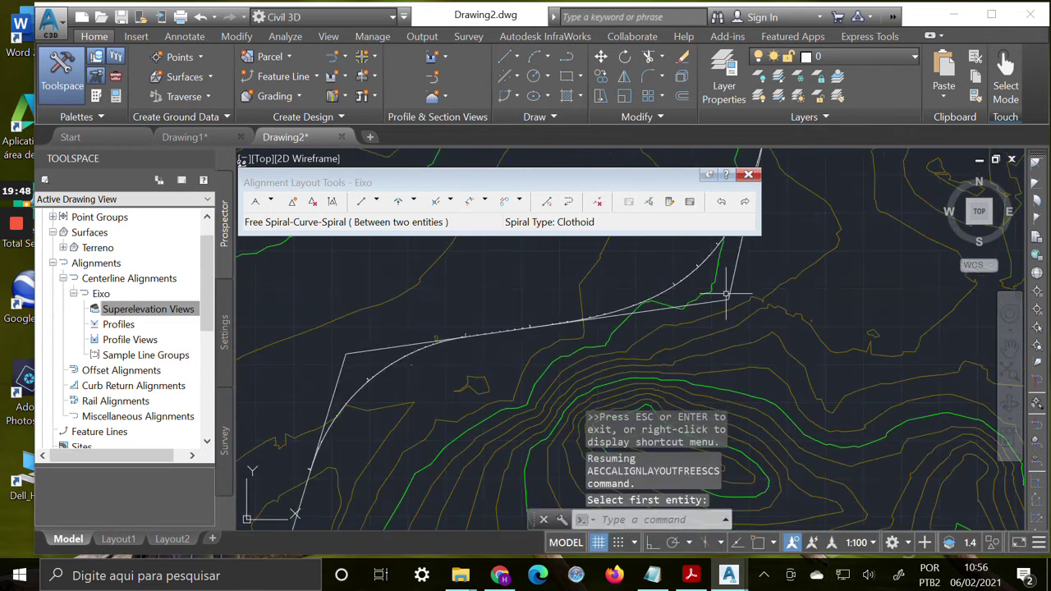
Locate the TS label where the tangent meets the spiral in on Eixo and read its station.
left_click(1008, 346)
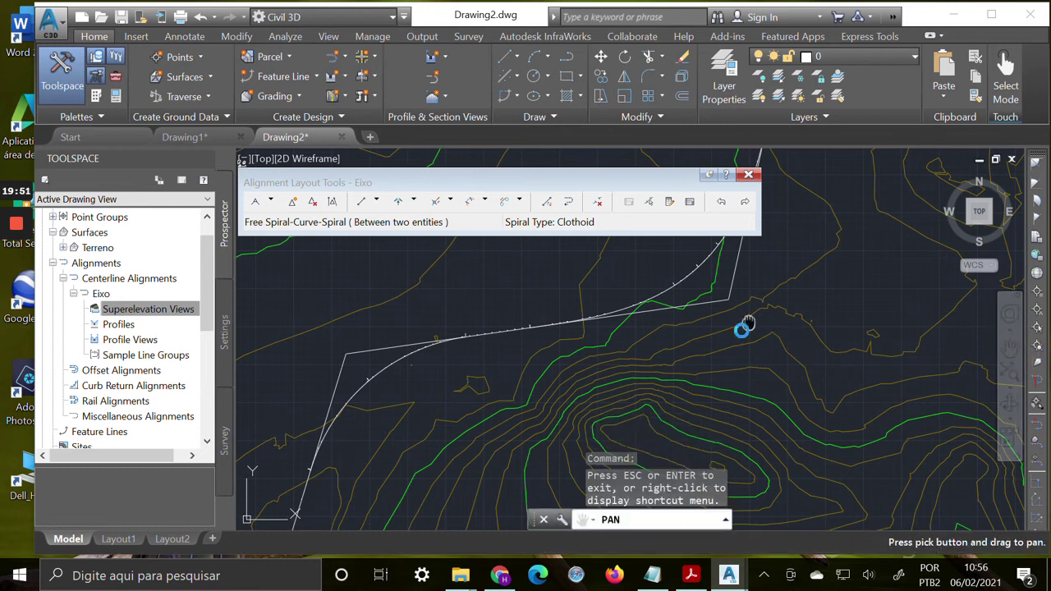
left_click_drag(752, 320, 692, 399)
left_click_drag(722, 298, 745, 334)
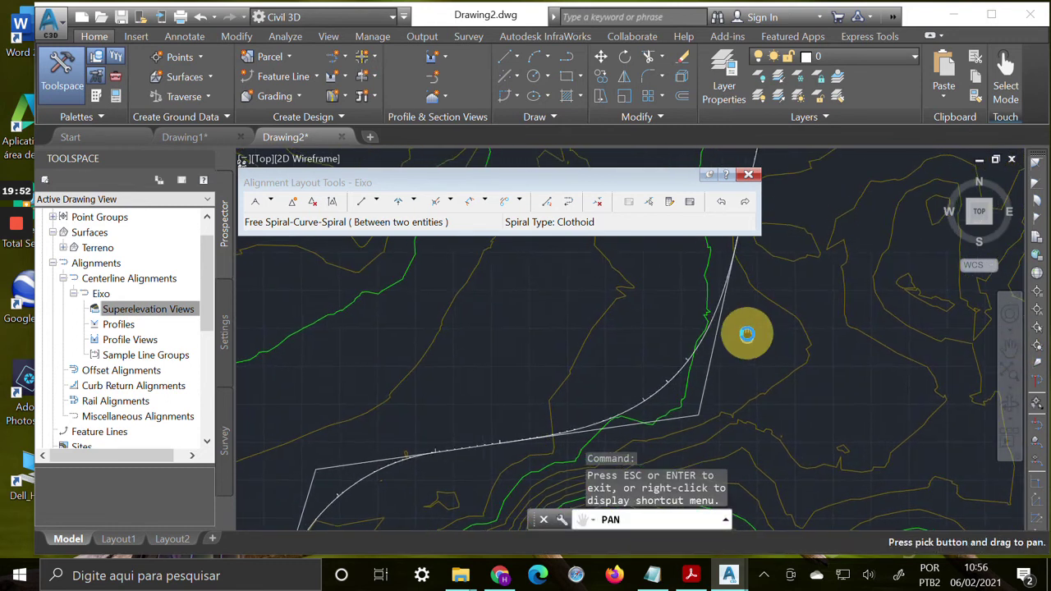
left_click_drag(683, 320, 750, 270)
scroll(560, 391, "up", 5)
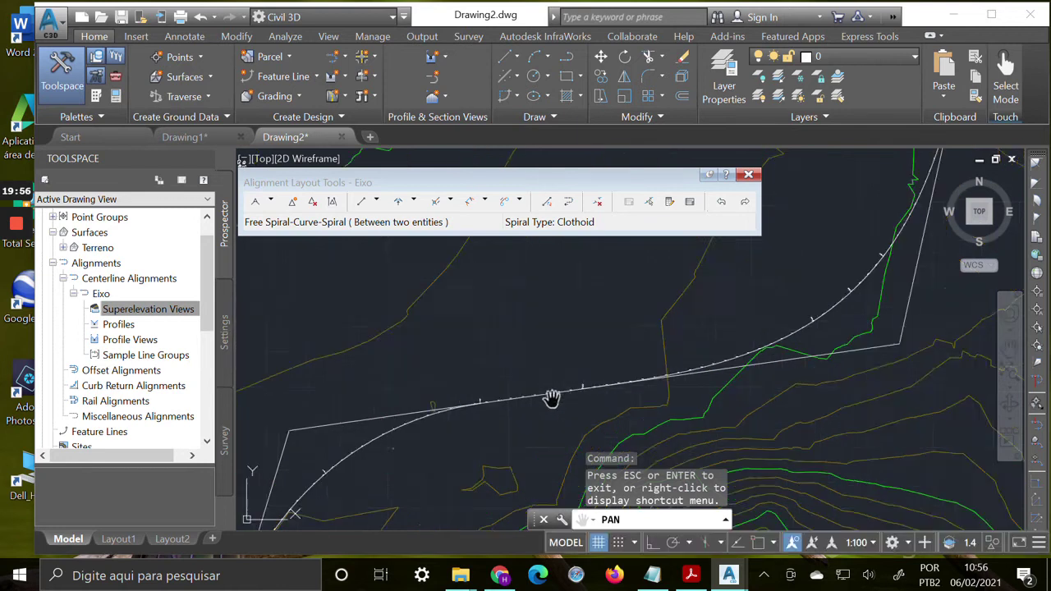
scroll(604, 317, "up", 3)
left_click_drag(605, 318, 637, 418)
left_click_drag(656, 349, 656, 378)
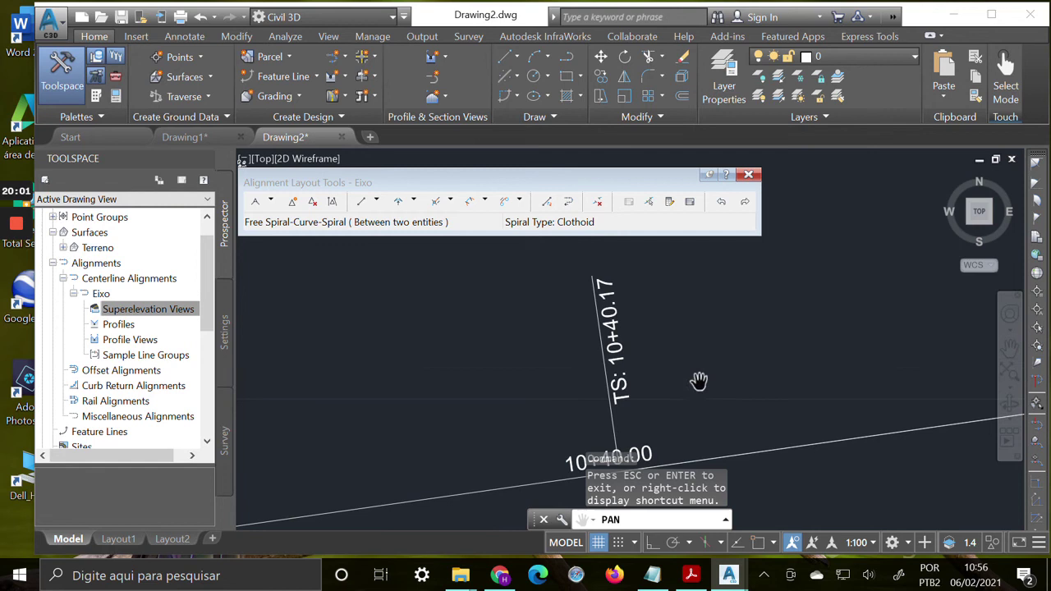
Follow the spiral in along Eixo to the SC label at the start of the circular arc and read its station.
scroll(743, 365, "down", 3)
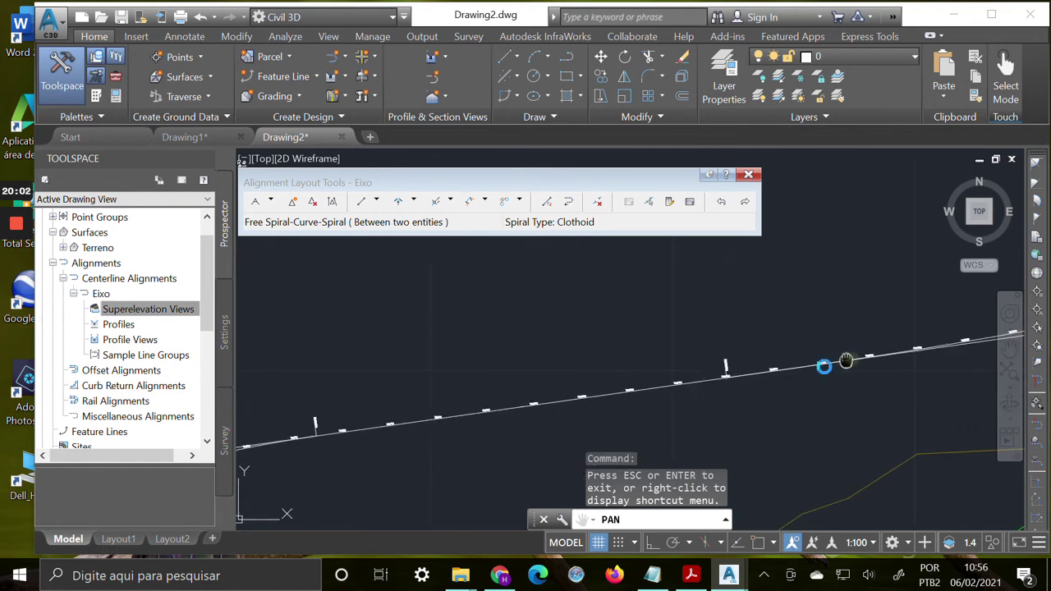
left_click_drag(845, 360, 563, 439)
left_click_drag(779, 376, 518, 469)
mouse_move(775, 400)
left_mouse_down()
mouse_move(638, 437)
mouse_move(539, 442)
left_mouse_up()
scroll(871, 324, "up", 4)
left_click_drag(799, 293, 831, 449)
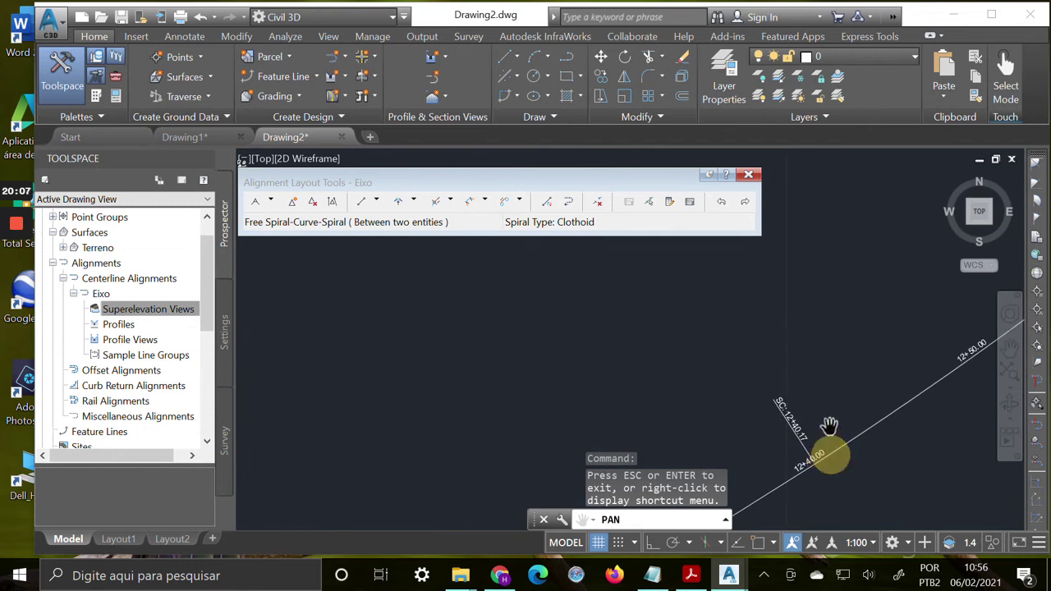
scroll(829, 425, "up", 3)
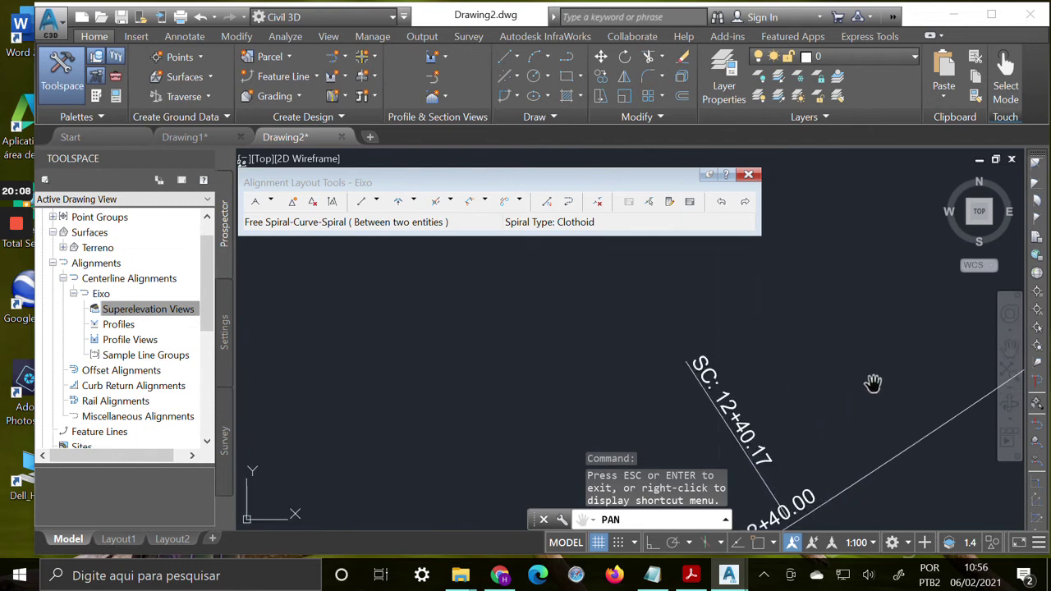
Follow the circular arc to the CS label at its end and read its station.
scroll(873, 384, "down", 4)
left_click_drag(567, 427, 547, 394)
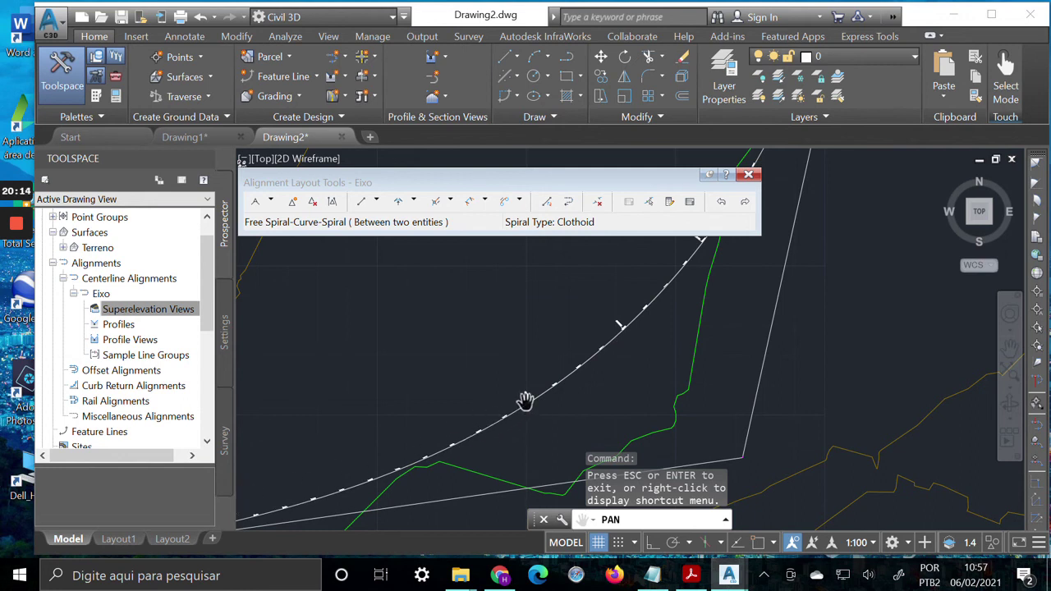
mouse_move(657, 335)
left_mouse_down()
mouse_move(580, 425)
mouse_move(424, 499)
left_mouse_up()
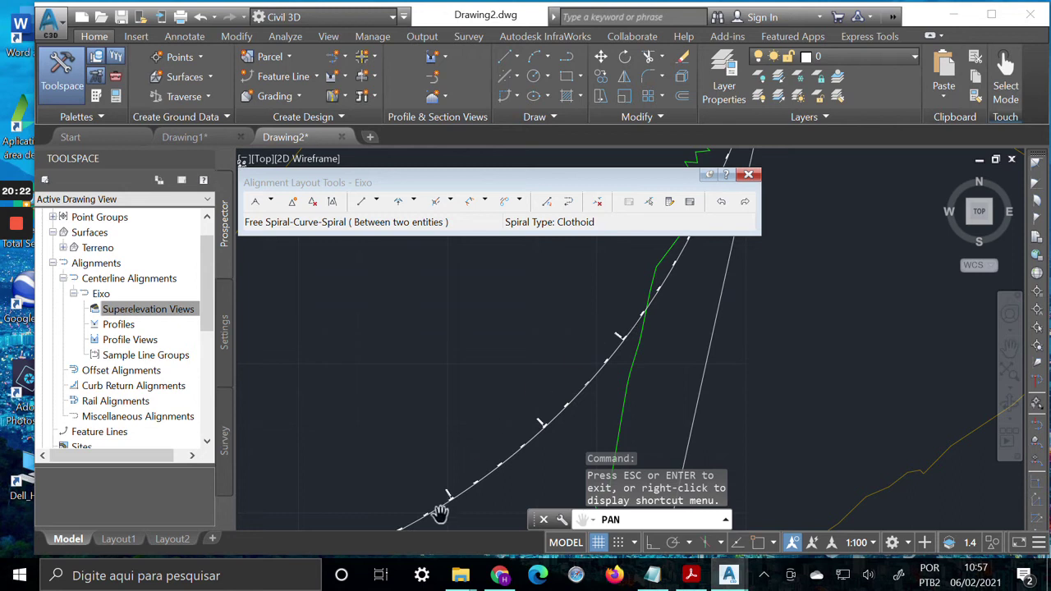
scroll(624, 345, "up", 5)
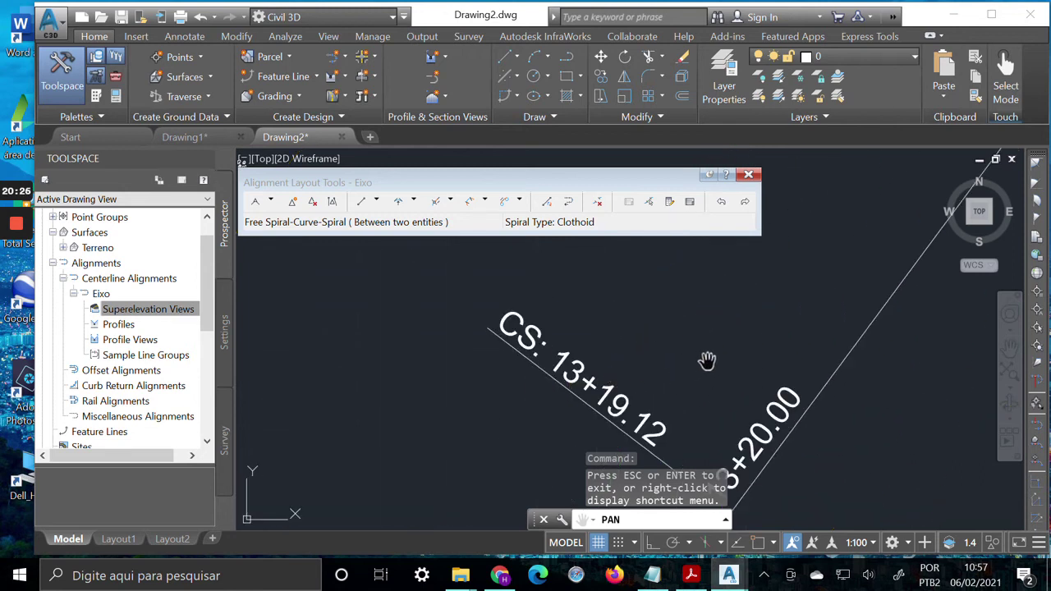
Follow the spiral out to the ST label where the next tangent begins and read its station.
scroll(708, 361, "down", 3)
mouse_move(698, 356)
left_mouse_down()
mouse_move(750, 340)
mouse_move(766, 293)
mouse_move(792, 279)
mouse_move(780, 296)
left_mouse_up()
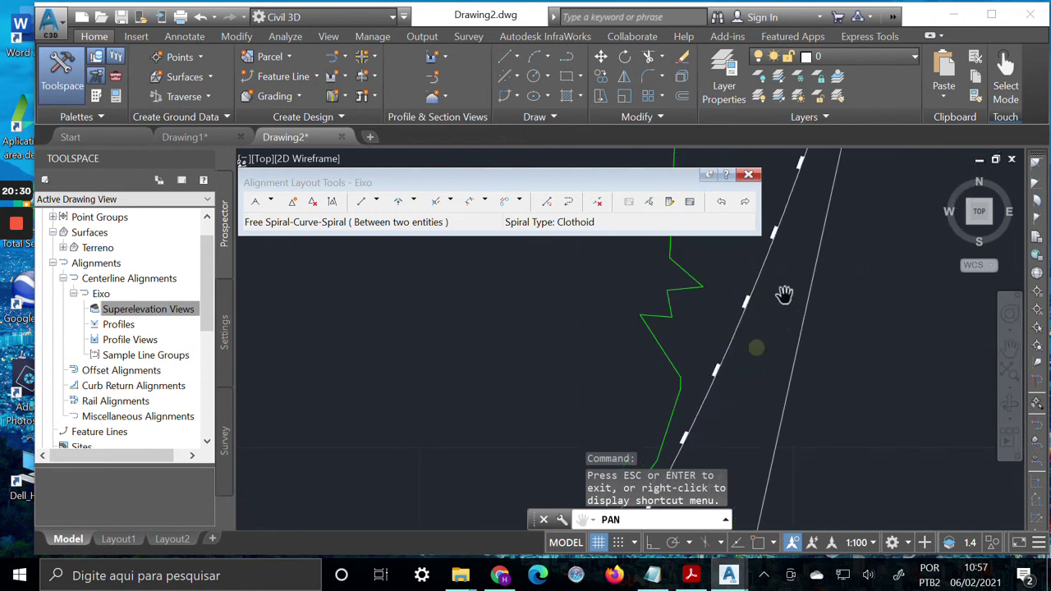
scroll(783, 293, "down", 3)
left_click_drag(801, 261, 780, 372)
scroll(801, 270, "up", 5)
left_click_drag(799, 270, 815, 339)
scroll(808, 343, "up", 3)
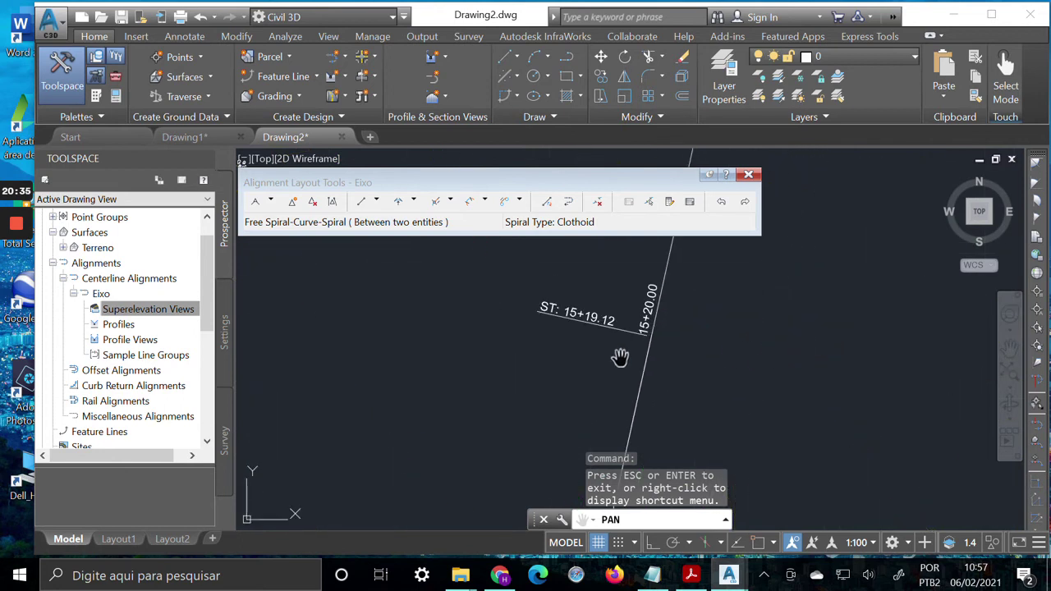
scroll(563, 337, "up", 5)
scroll(745, 364, "down", 8)
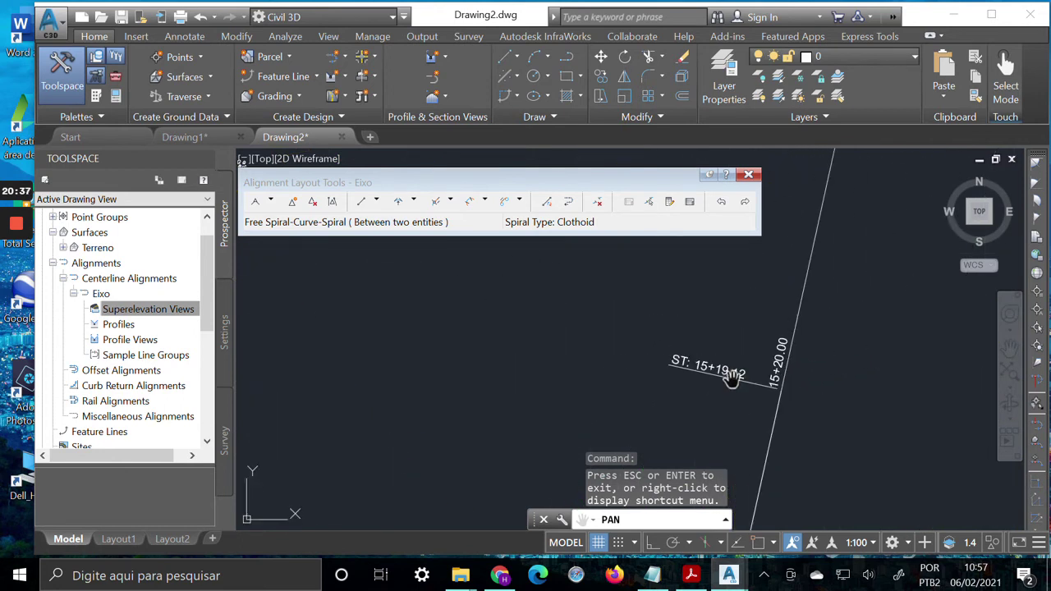
Open the Alignment entities table for Eixo, move the Alignment Layout Tools below it, and bring the spiral curve into view above.
left_click_drag(732, 412, 797, 307)
left_click_drag(760, 378, 784, 316)
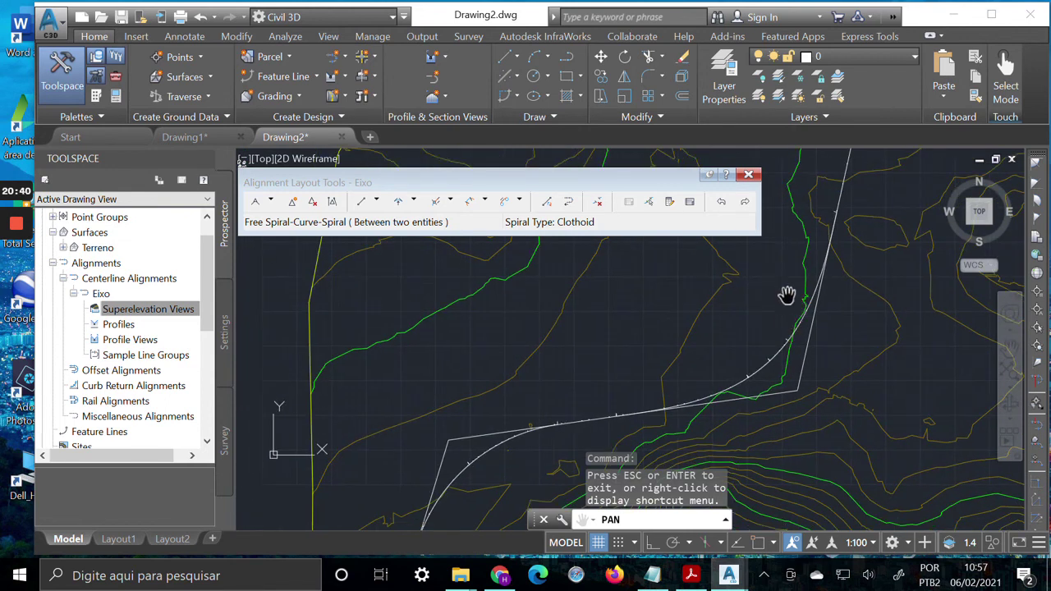
left_click(690, 202)
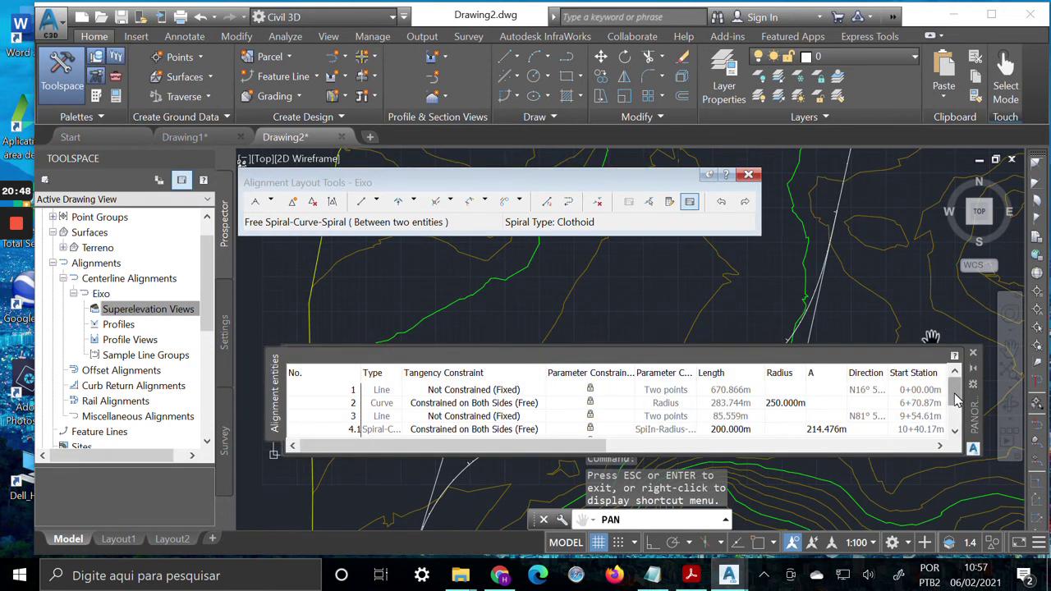
left_click_drag(630, 183, 736, 475)
mouse_move(851, 298)
middle_mouse_down()
mouse_move(780, 188)
mouse_move(699, 235)
middle_mouse_up()
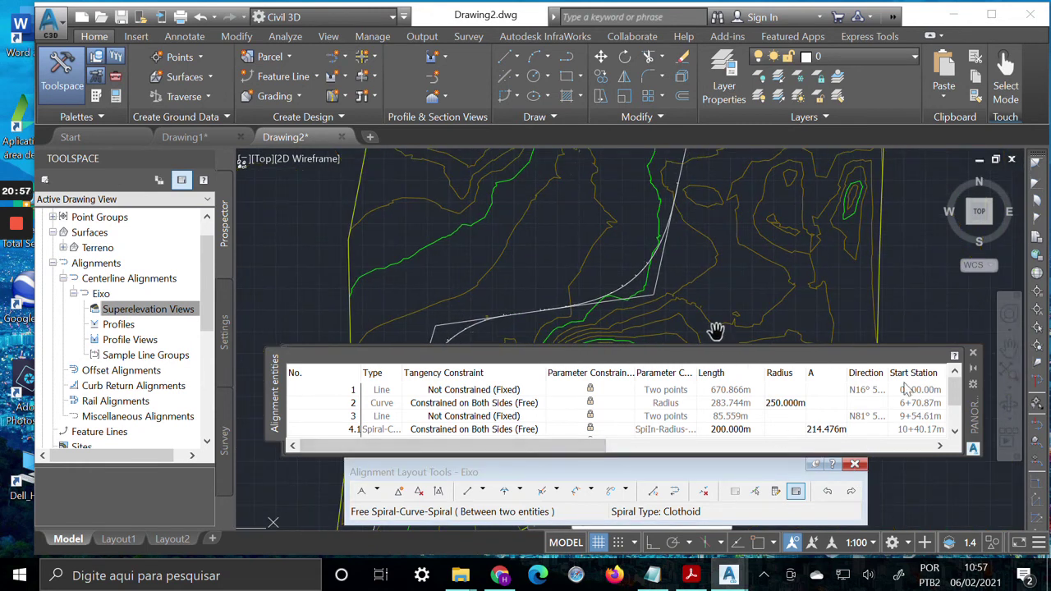
Browse the entity rows and highlight tangent lines 3 and 5, before and after the spiral curve, in the drawing.
mouse_move(956, 398)
left_mouse_down()
mouse_move(962, 435)
mouse_move(964, 394)
left_mouse_up()
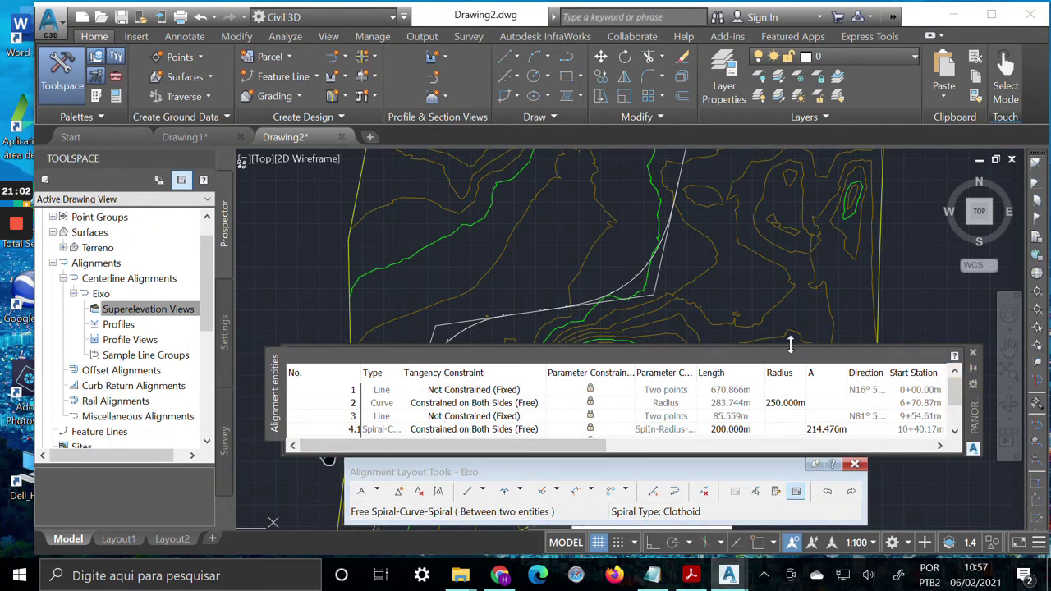
left_click_drag(957, 394, 957, 410)
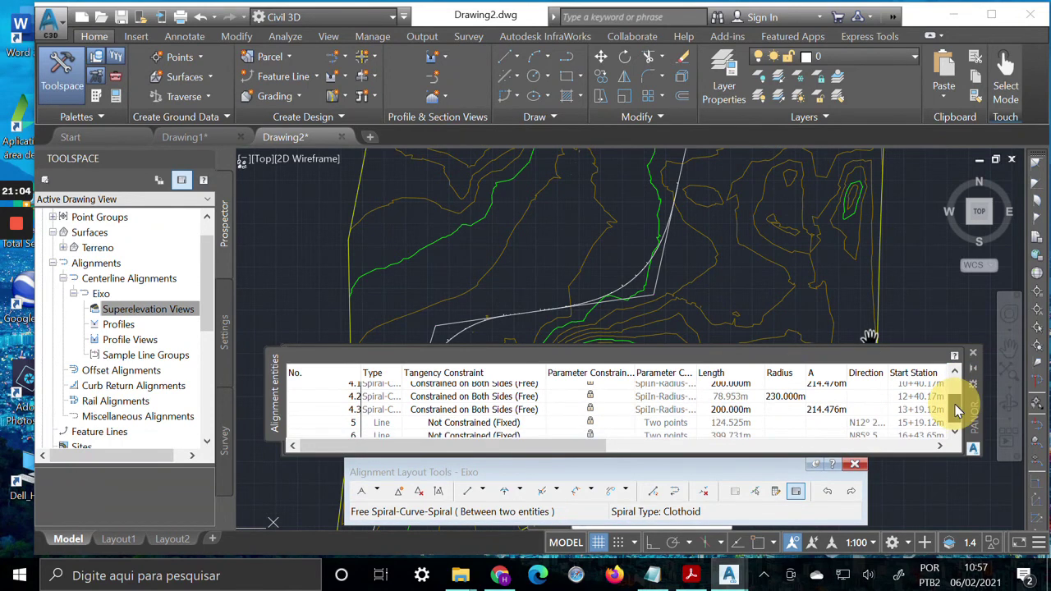
scroll(382, 423, "up", 1)
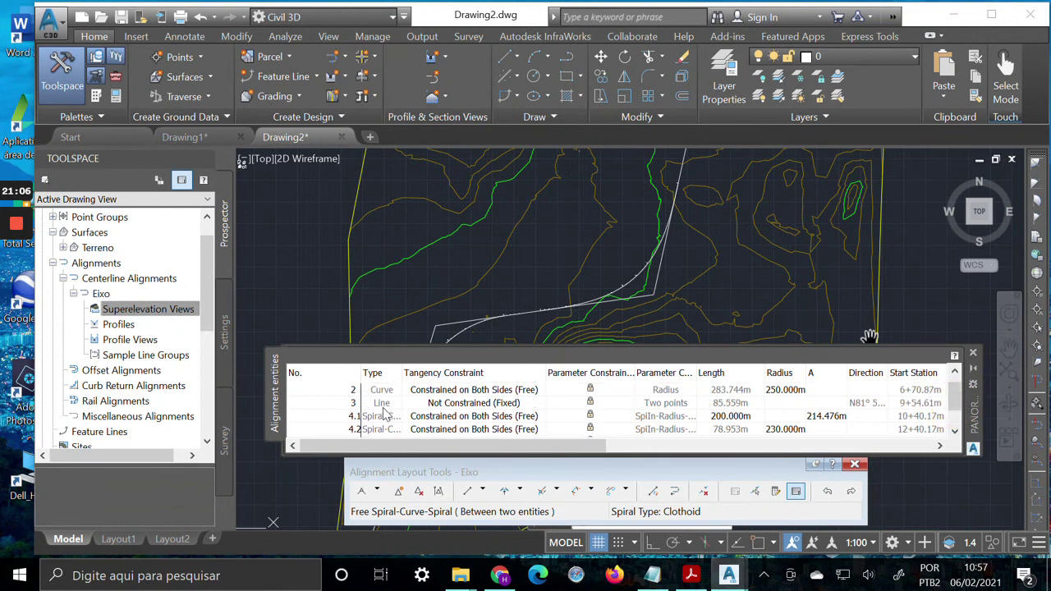
left_click(391, 405)
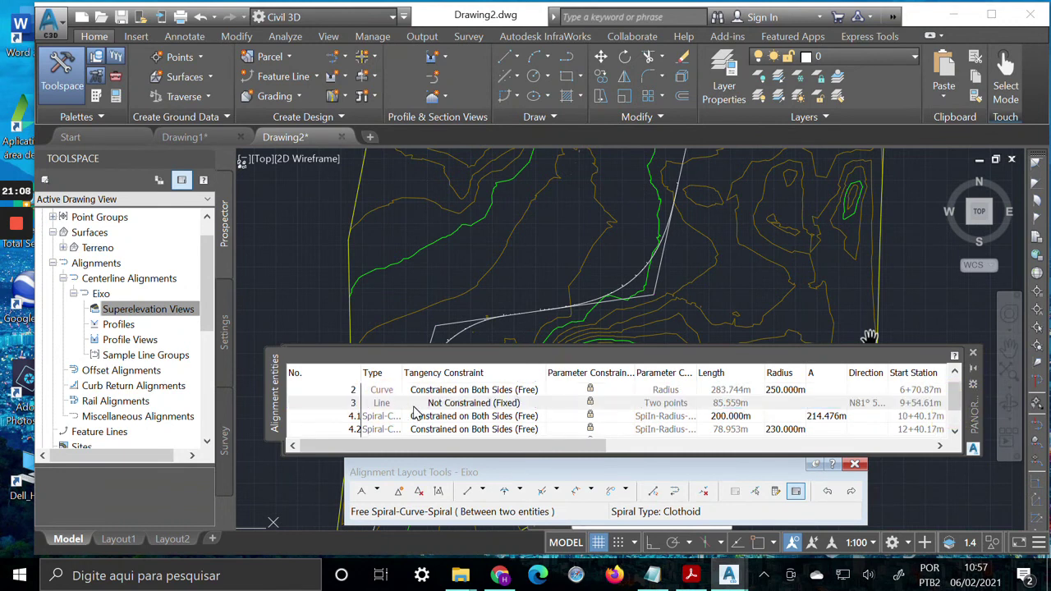
left_click(414, 407)
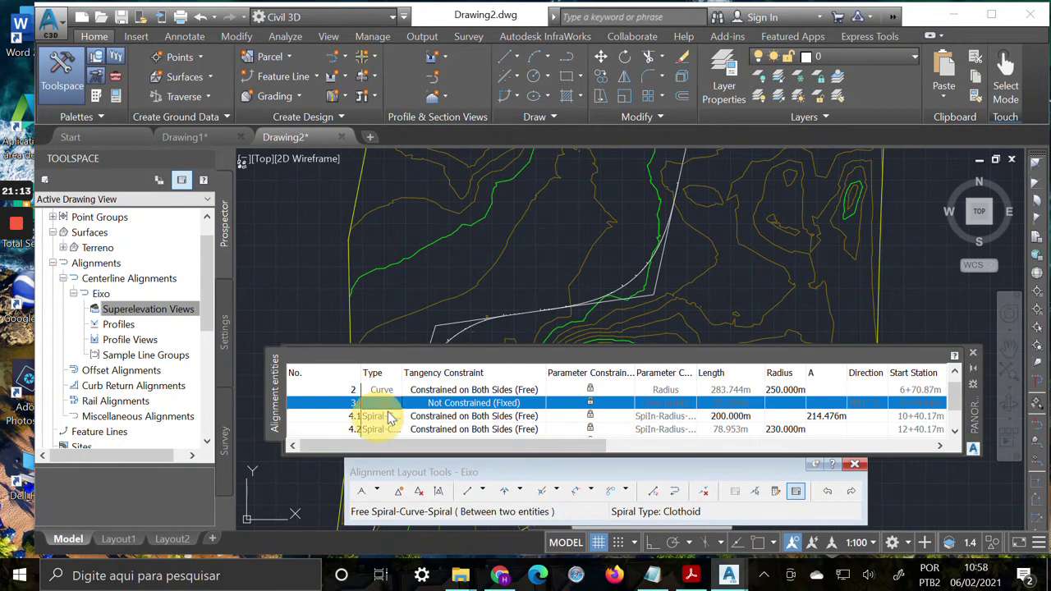
left_click(377, 416)
left_click(376, 403)
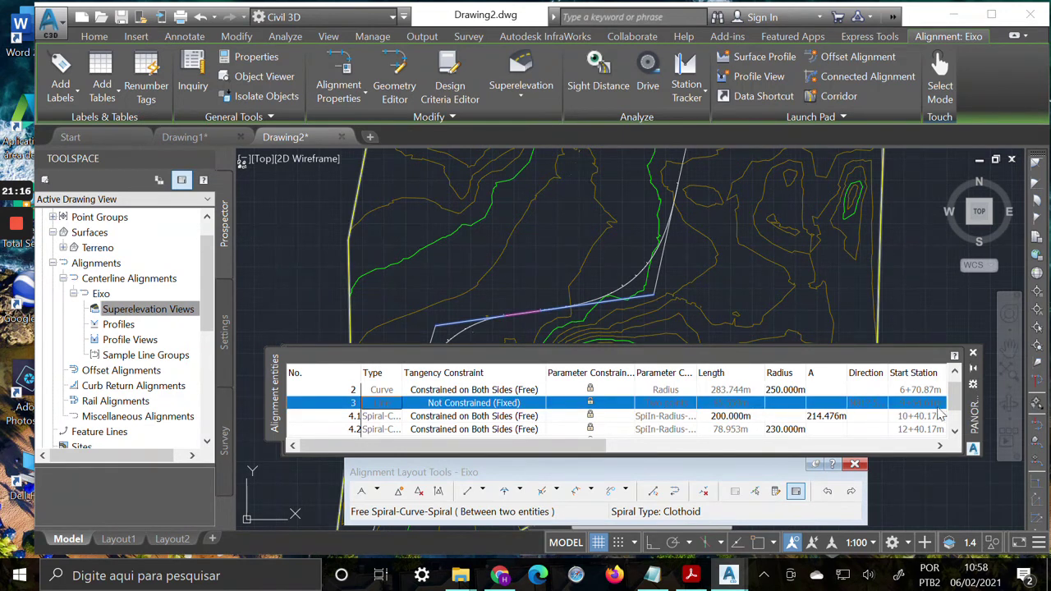
left_click_drag(950, 403, 957, 421)
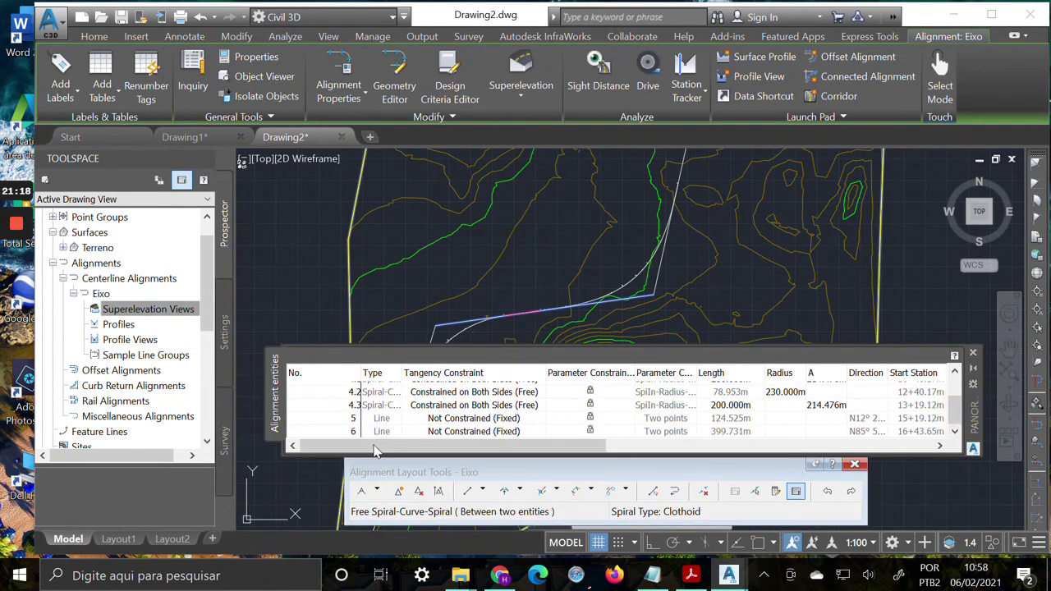
left_click(387, 420)
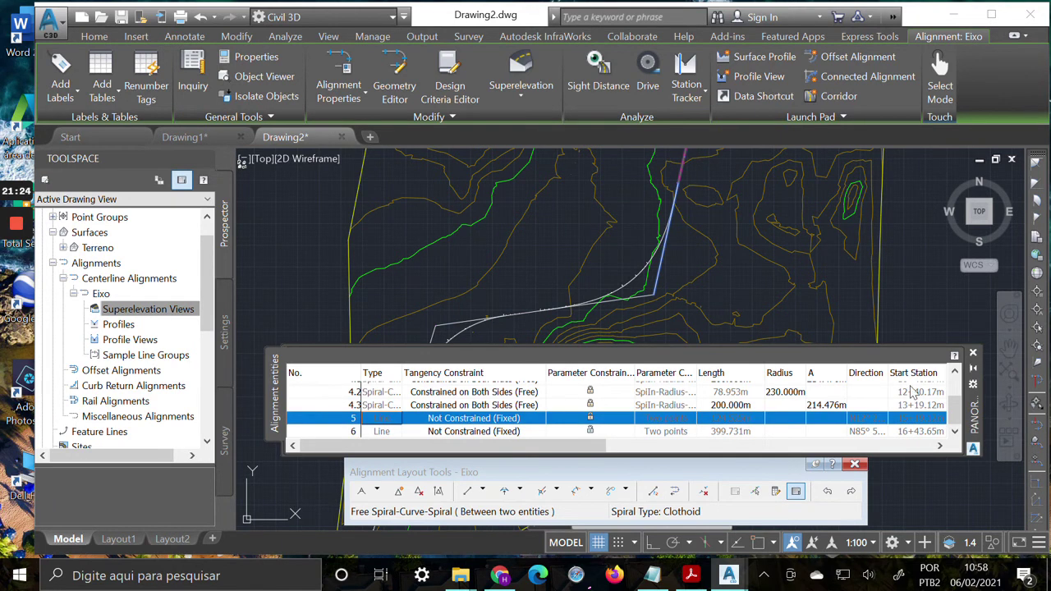
Highlight spiral in 4.1, spiral out 4.3 and central arc 4.2 in the drawing from their table rows.
scroll(952, 377, "up", 2)
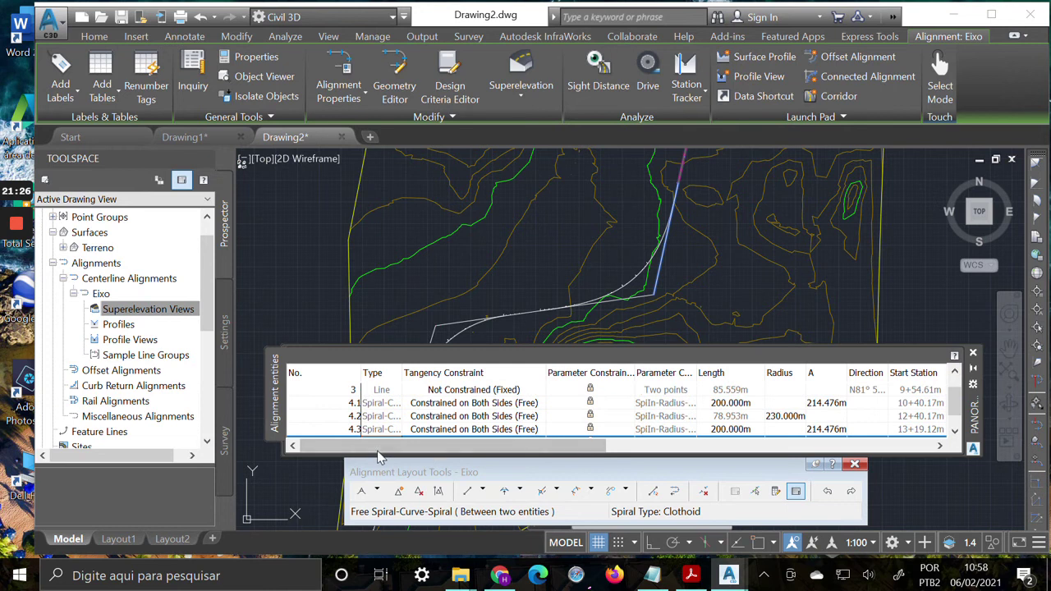
left_click(392, 403)
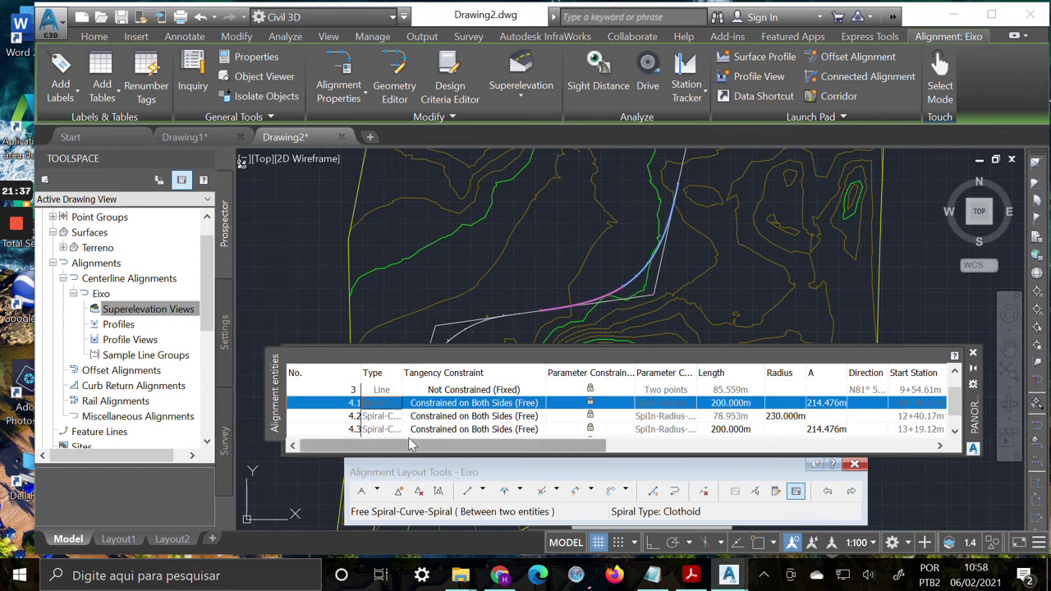
left_click(375, 430)
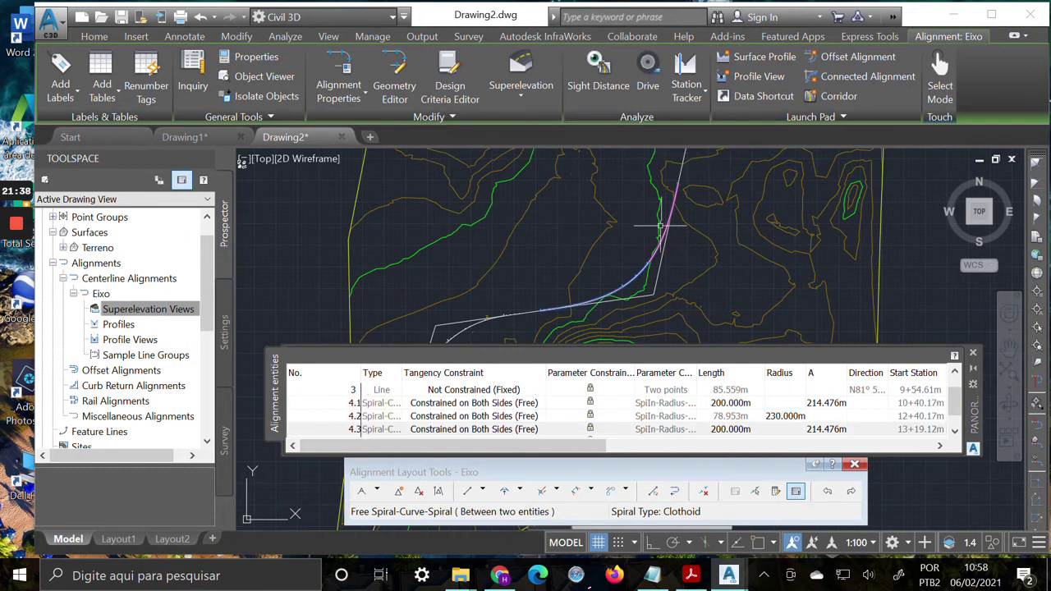
key("Escape")
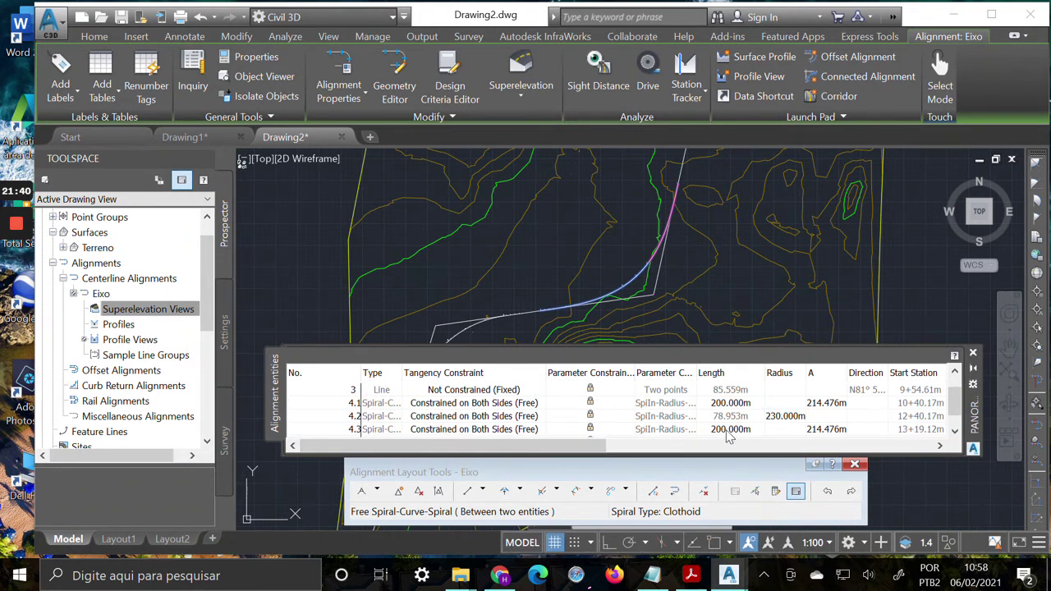
left_click(356, 416)
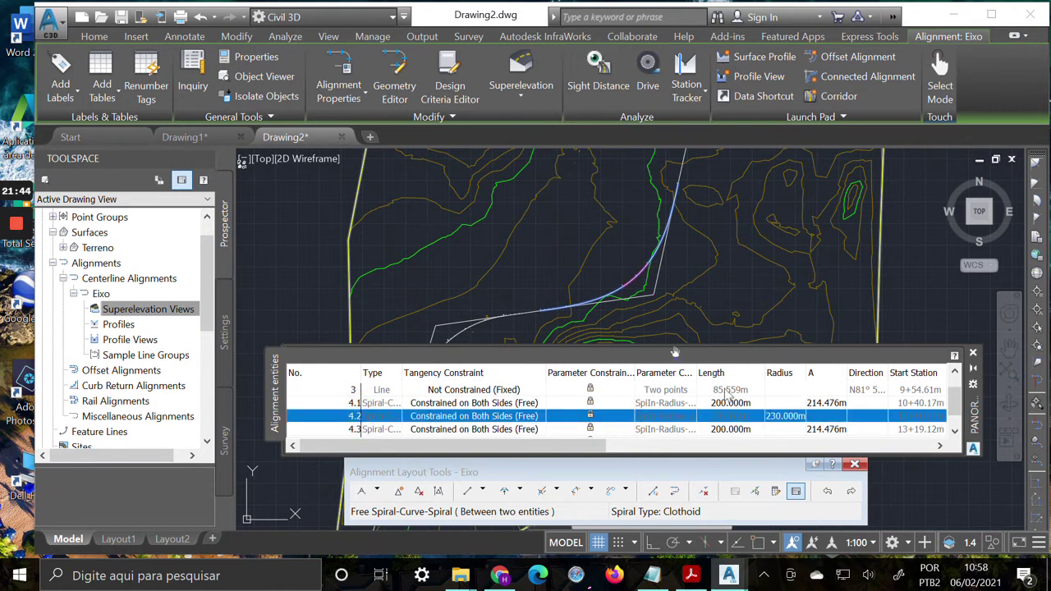
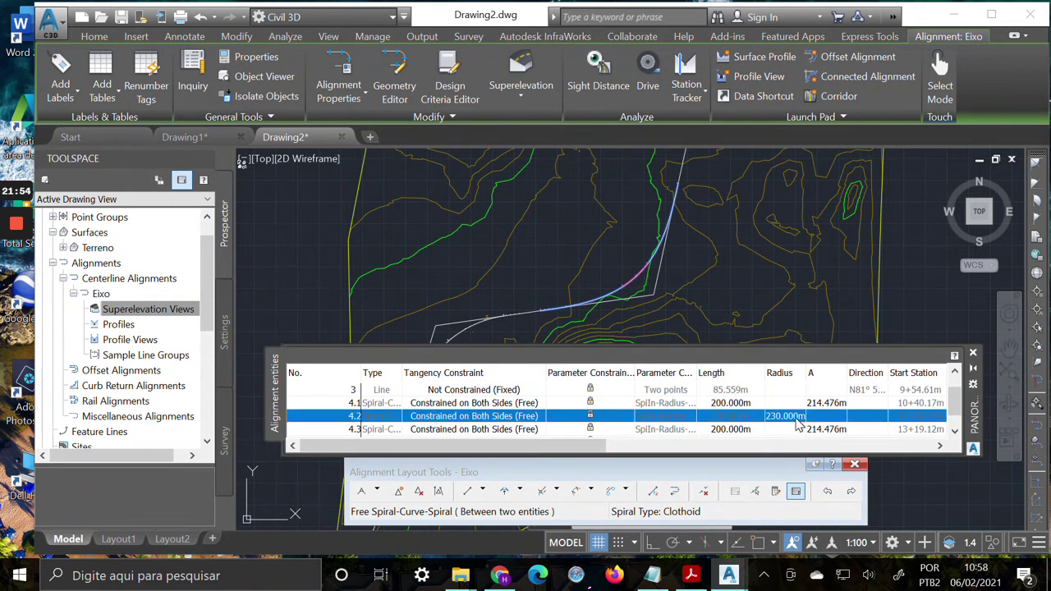
Set the lengths of spiral in 4.1 and spiral out 4.3 to 150 m in the Alignment entities table.
left_click(742, 403)
left_click(742, 403)
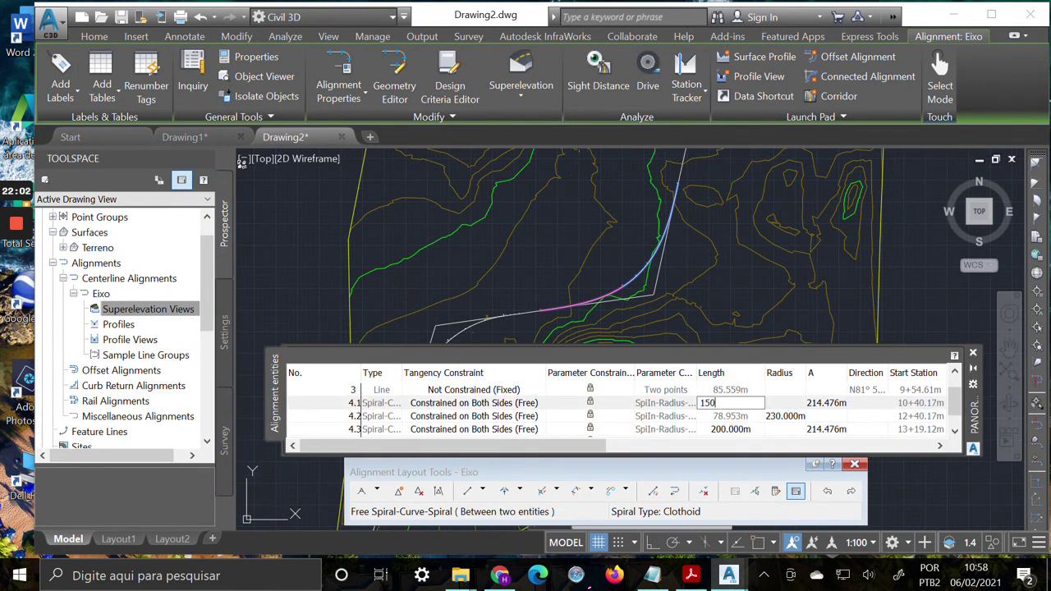
type("150")
key("Return")
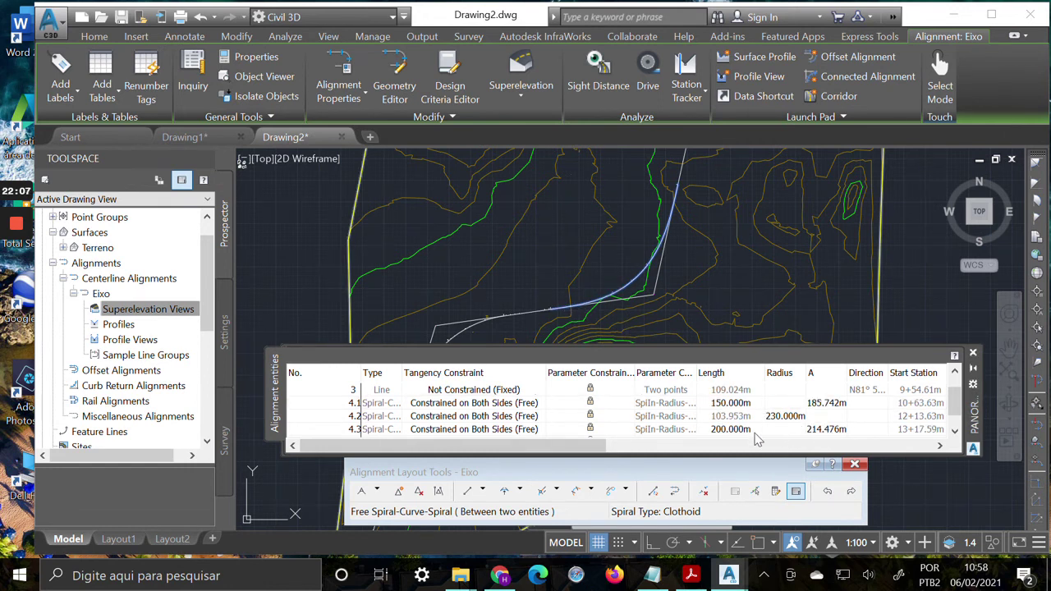
left_click(729, 429)
left_click(729, 429)
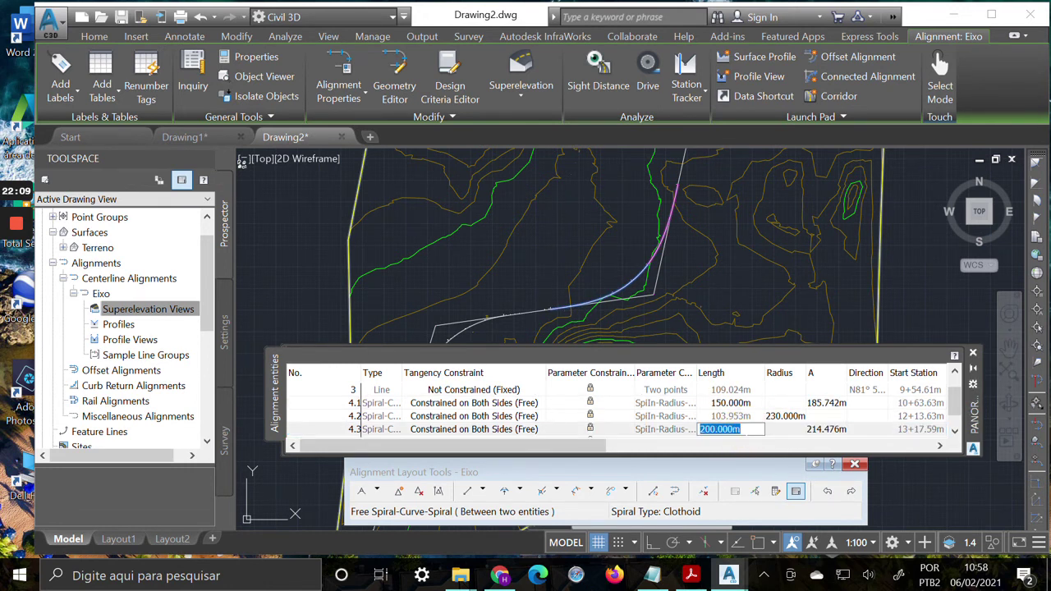
type("150")
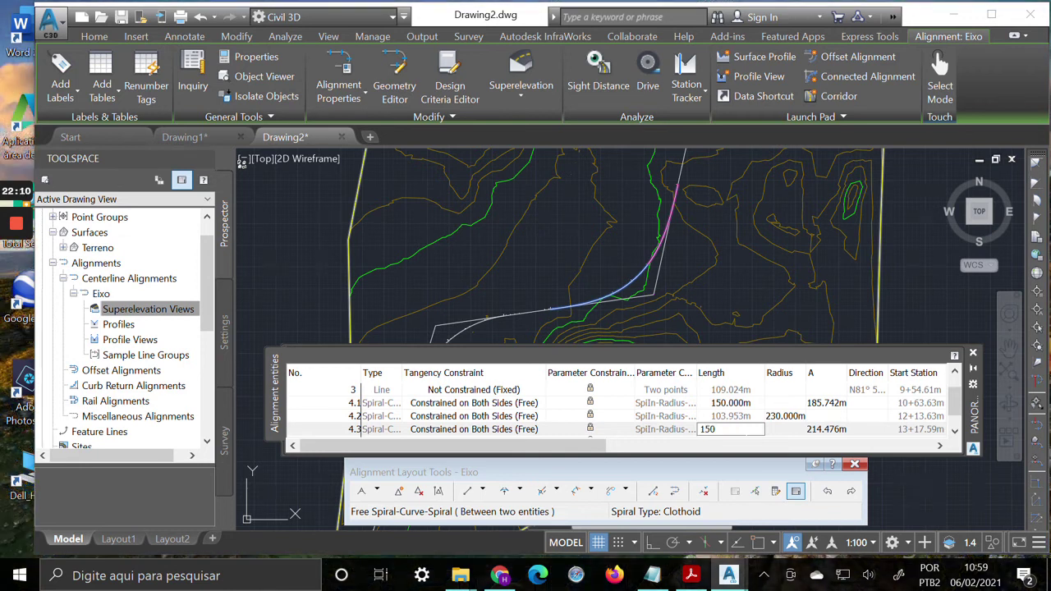
key("Return")
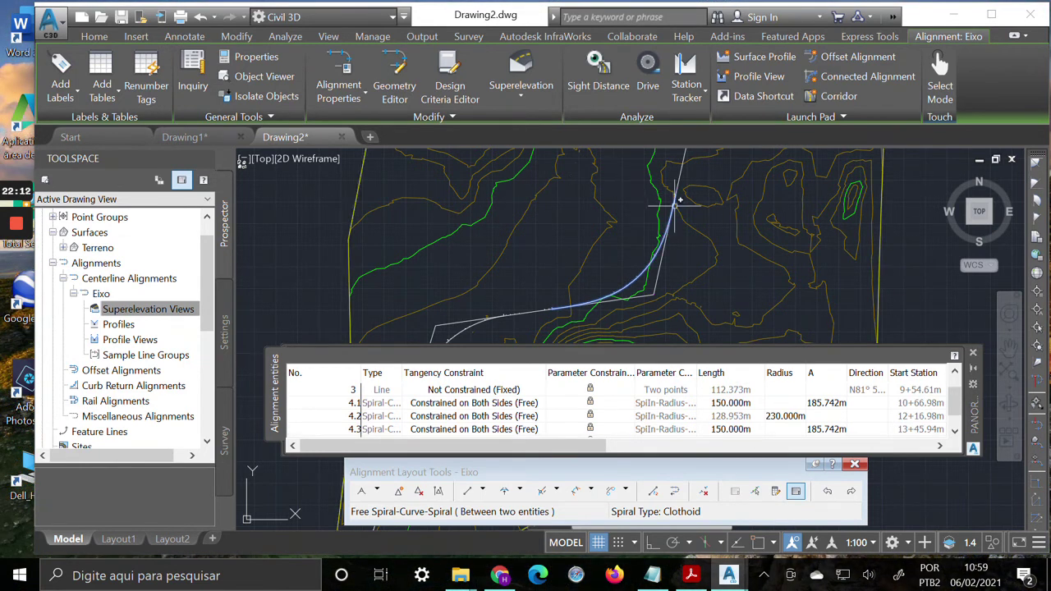
Set the radius of the spiral curve's central arc 4.2 to 260 m.
left_click(786, 416)
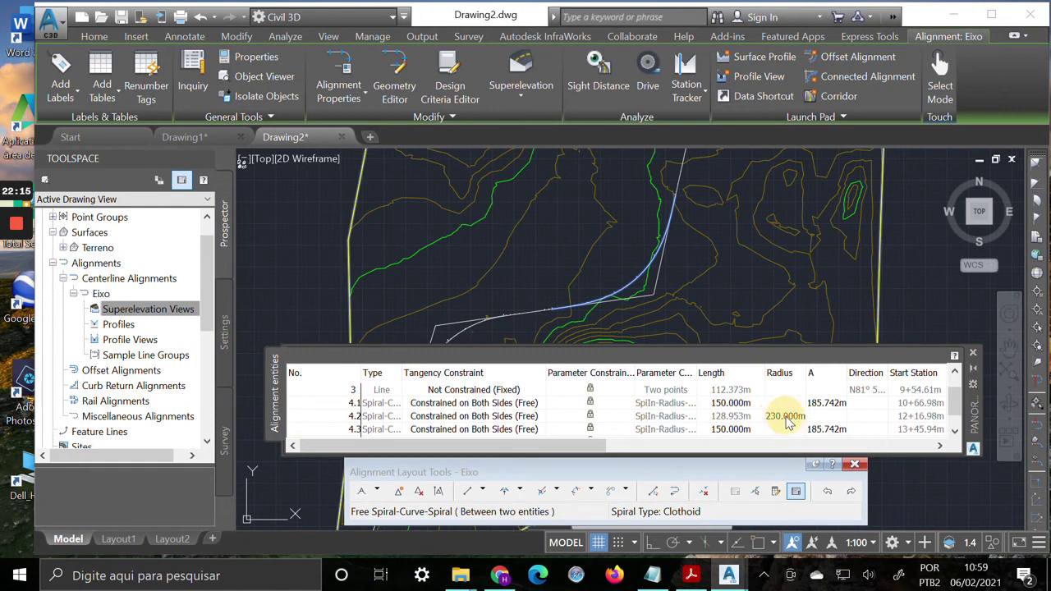
left_click(786, 416)
left_click(780, 415)
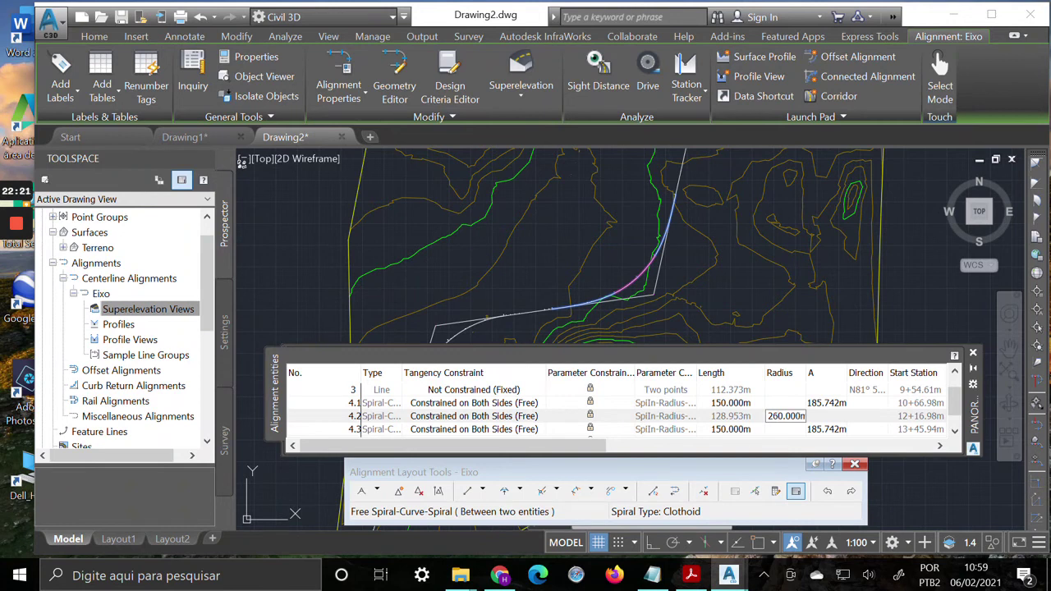
key("Return")
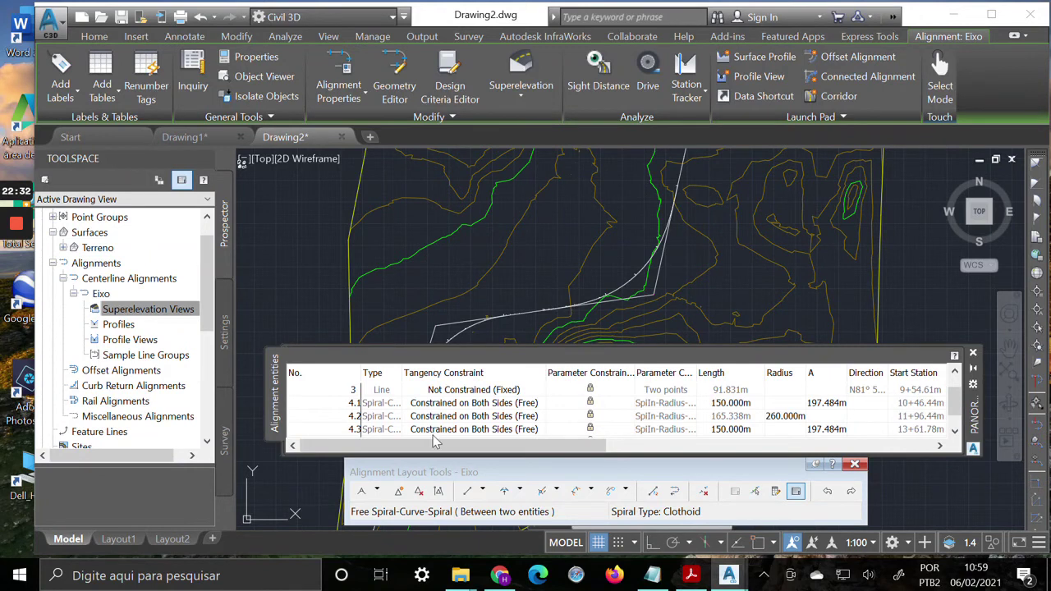
Highlight spiral in 4.1, arc 4.2 and spiral out 4.3 in turn from their rows, then view the following tangent rows.
left_click(423, 406)
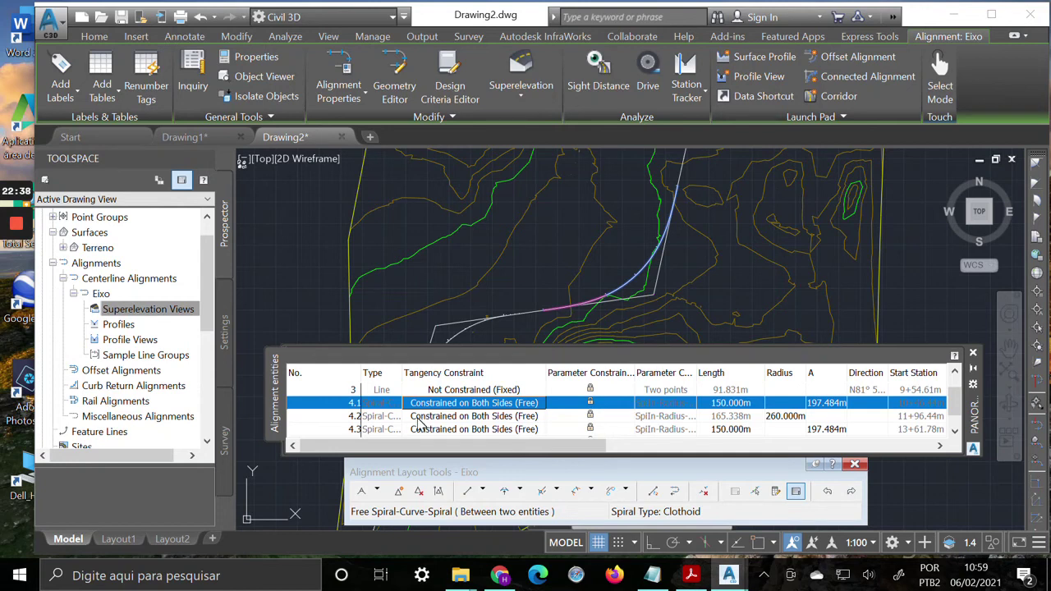
left_click(418, 417)
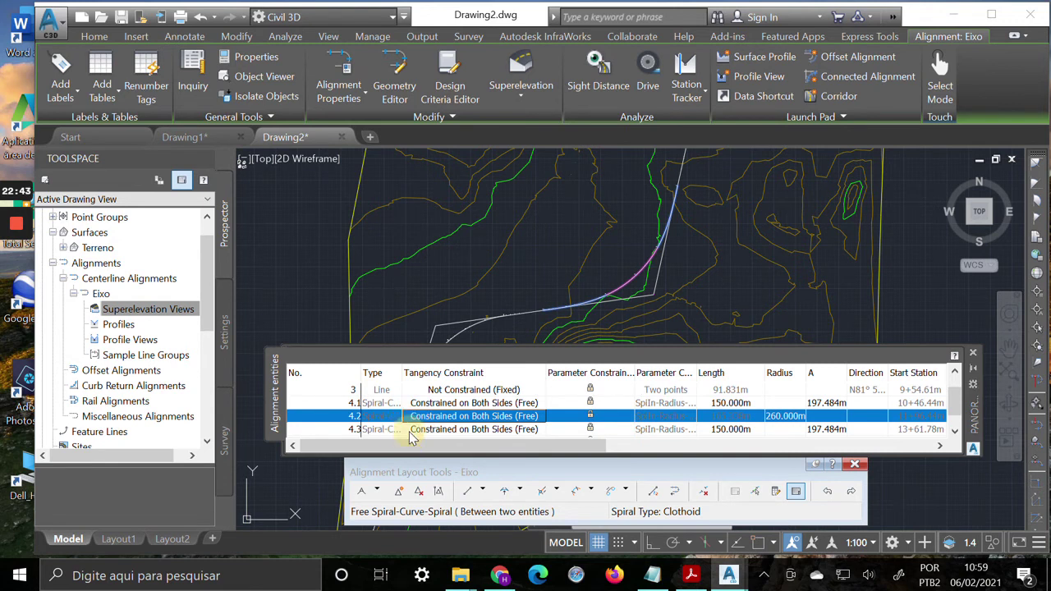
left_click(411, 430)
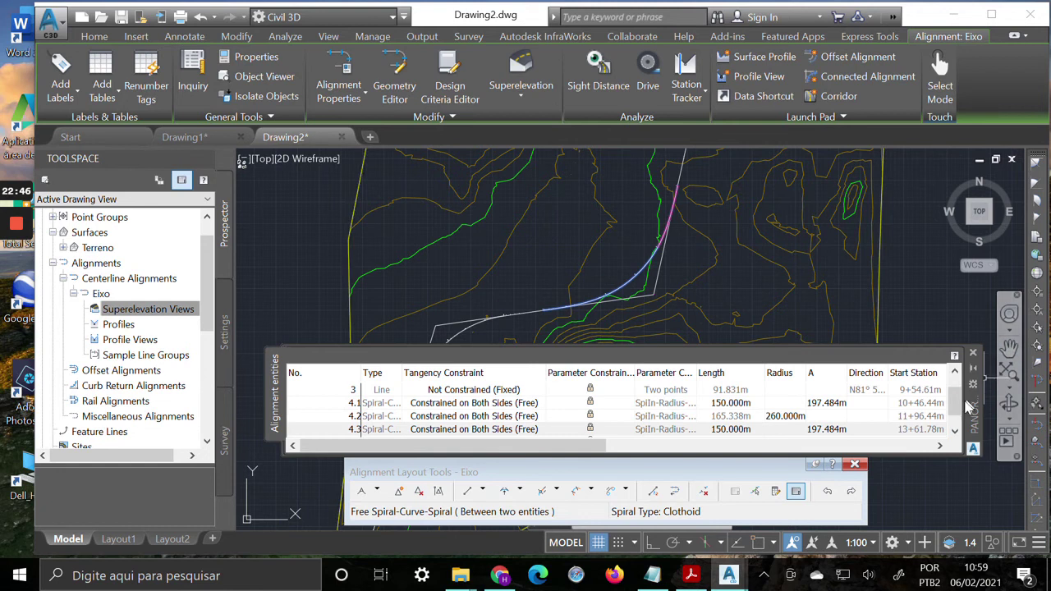
scroll(962, 421, "down", 1)
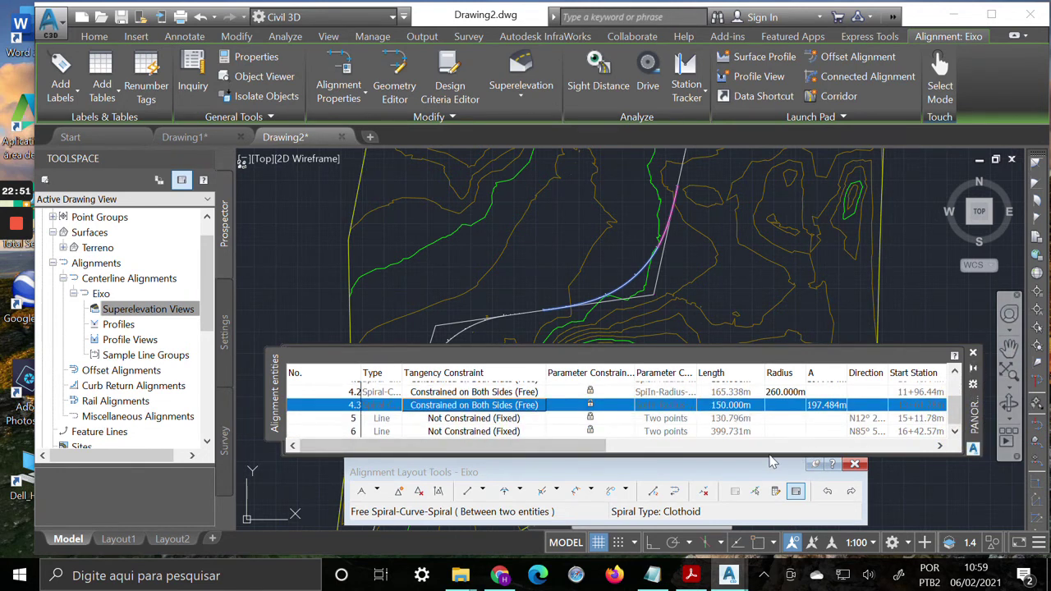
Examine the delta angle, chord length, degree of curvature and Spiral_PI columns of the alignment entities, including spiral in 4.1.
left_click_drag(575, 446, 962, 433)
scroll(922, 403, "up", 3)
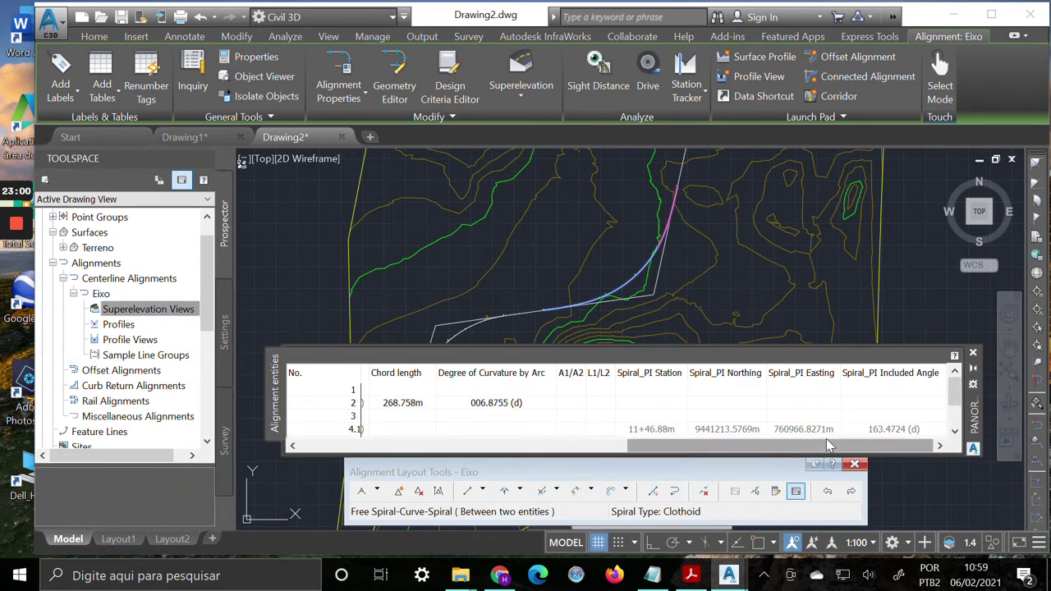
left_click_drag(827, 444, 469, 487)
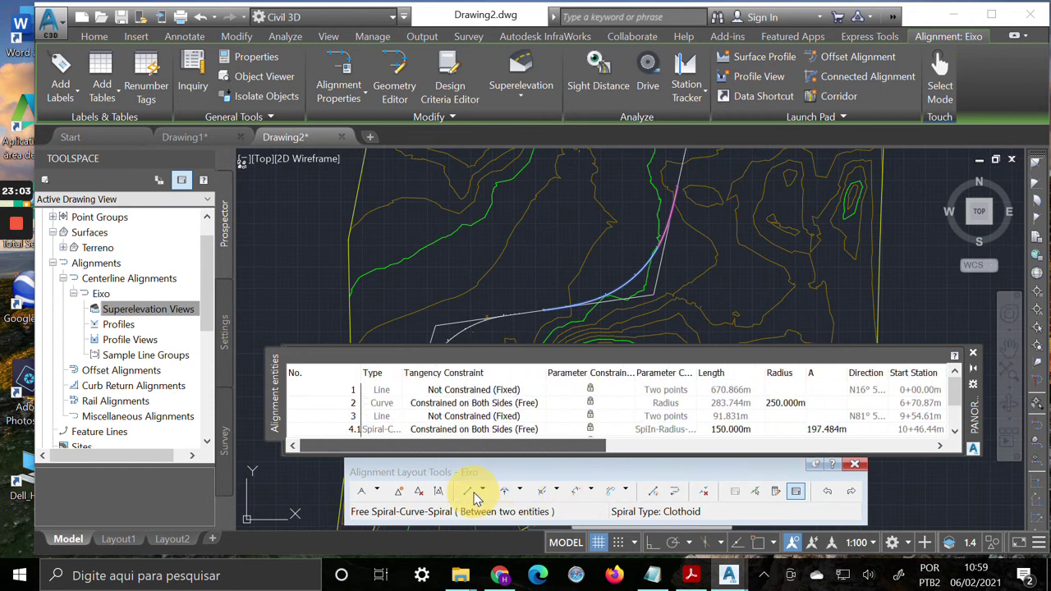
left_click(484, 438)
mouse_move(444, 445)
left_mouse_down()
mouse_move(718, 447)
mouse_move(737, 427)
left_mouse_up()
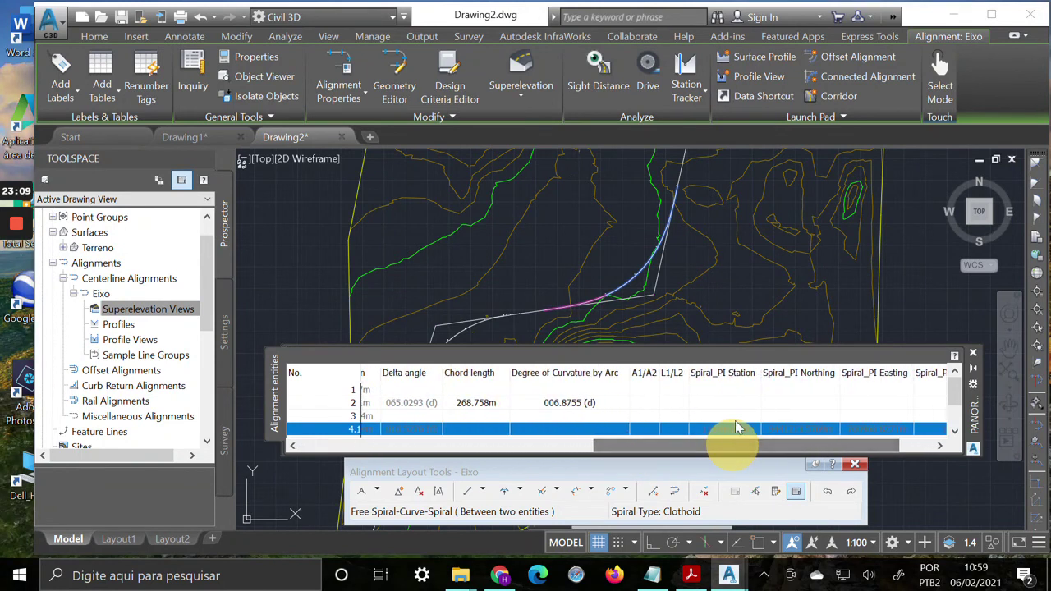
left_click(671, 220)
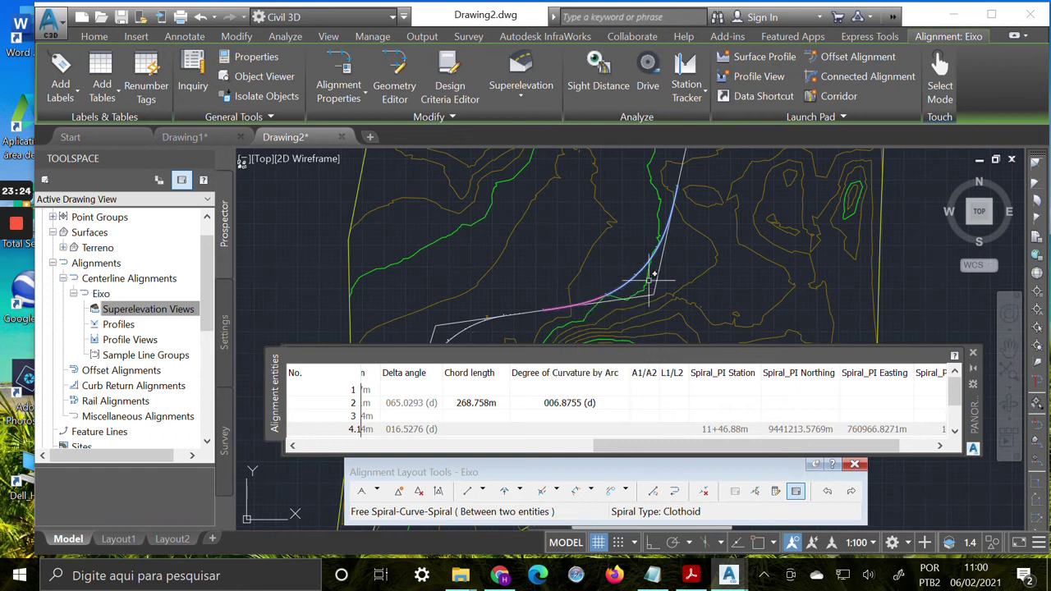
Review the length, A parameter and stations of spiral in 4.1, then close the Alignment entities table.
left_click_drag(867, 450, 719, 433)
mouse_move(703, 215)
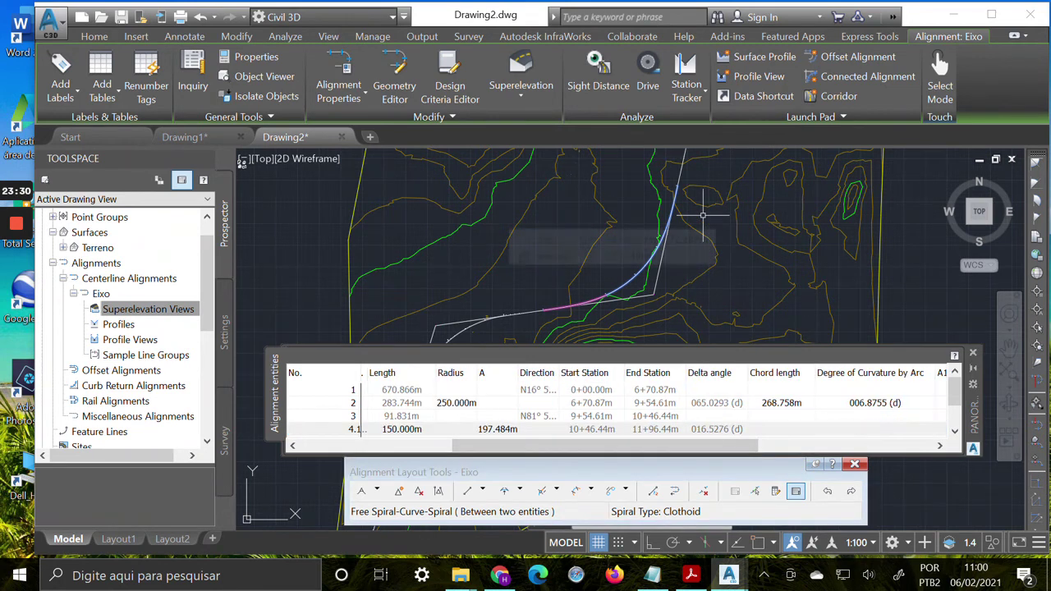
left_click(735, 430)
left_click_drag(717, 450, 564, 450)
left_click(788, 430)
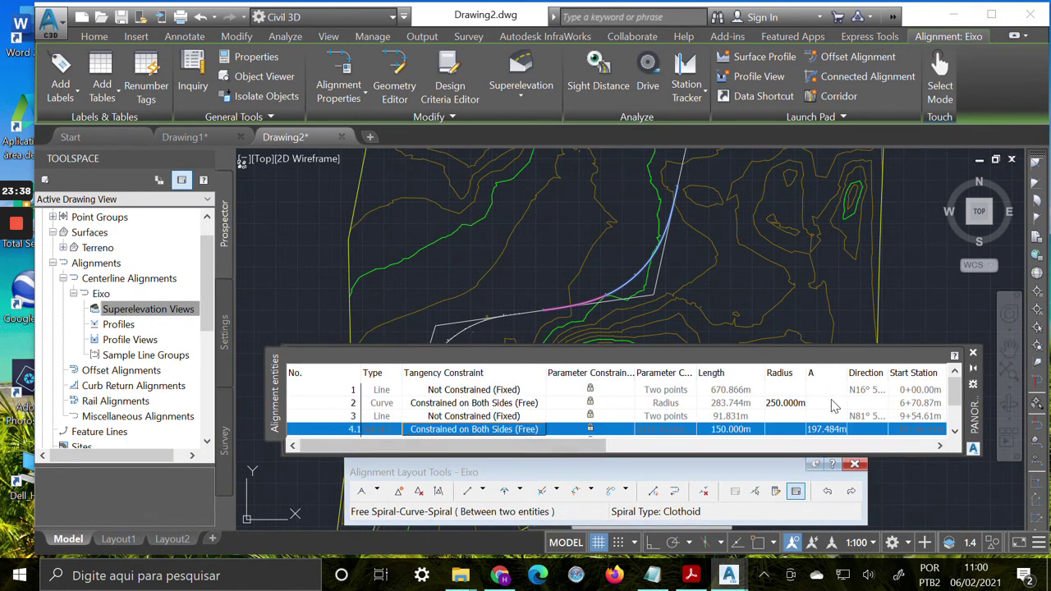
left_click(974, 357)
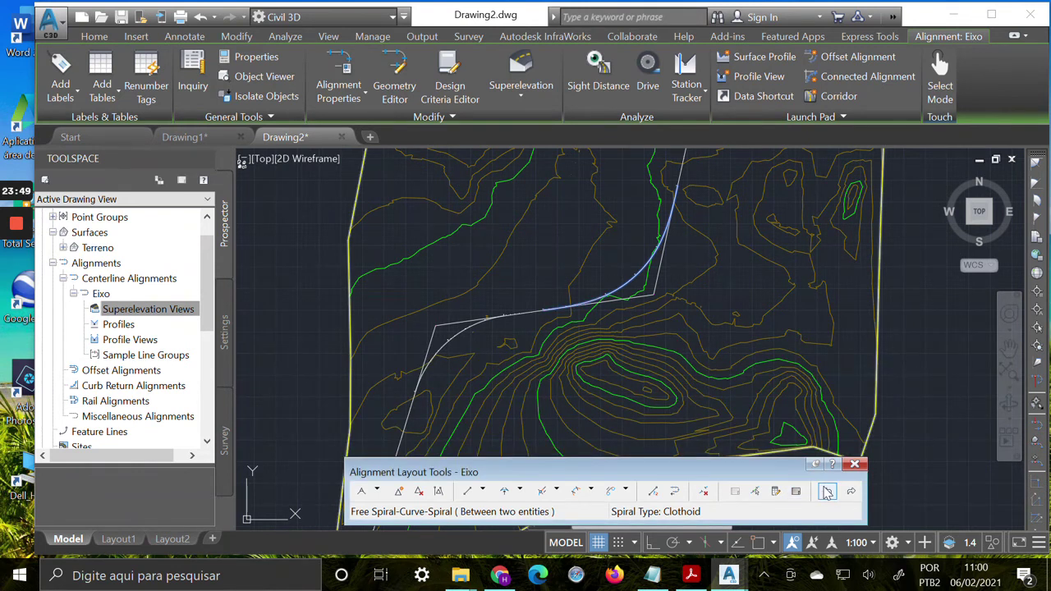
Examine the tangent between the spiral curve's end and the alignment's last corner, keeping both final tangents in view.
left_click(1008, 354)
mouse_move(694, 234)
left_mouse_down()
mouse_move(673, 263)
mouse_move(624, 424)
left_mouse_up()
scroll(629, 345, "up", 3)
left_click_drag(629, 345, 709, 284)
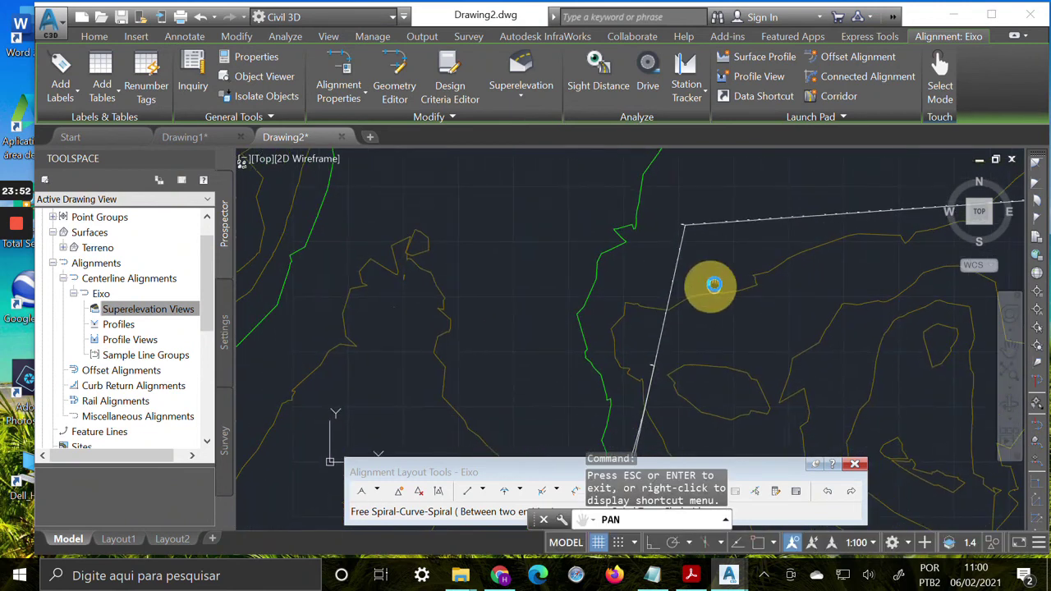
scroll(649, 400, "up", 2)
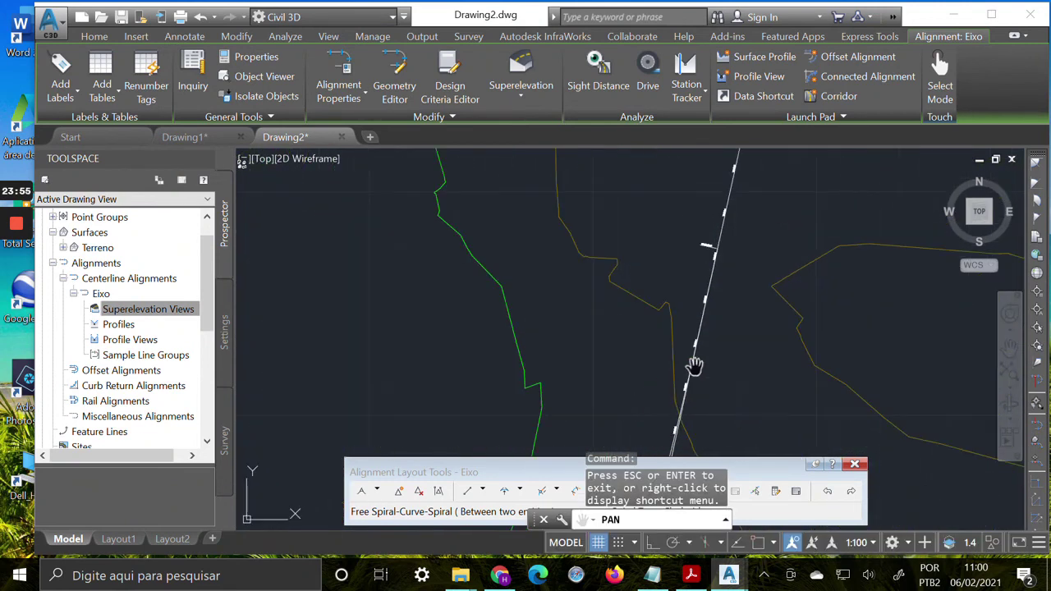
scroll(721, 251, "up", 2)
scroll(717, 229, "down", 2)
scroll(762, 228, "down", 6)
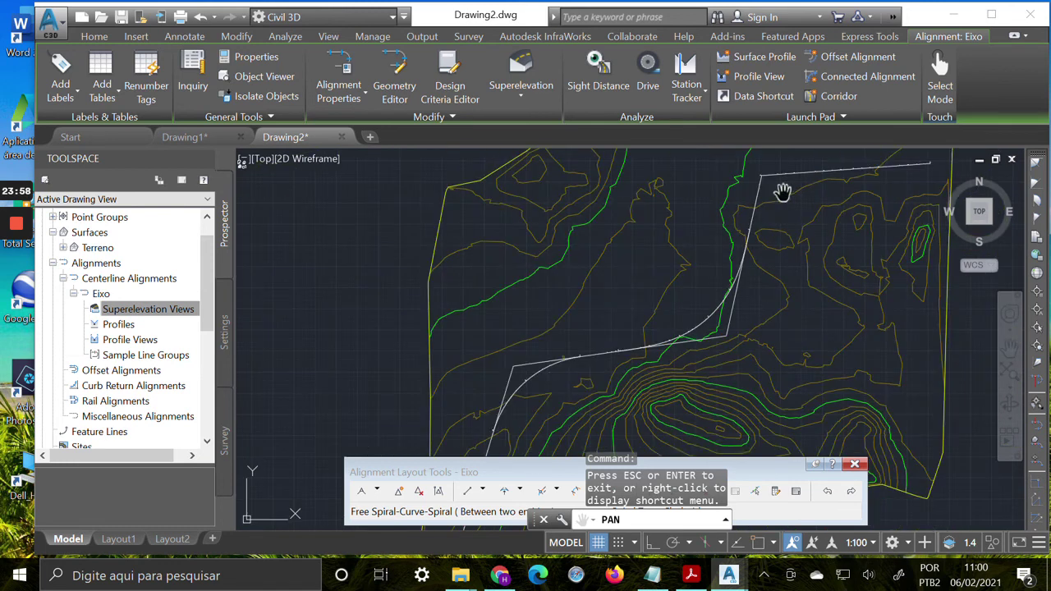
left_click_drag(784, 192, 715, 282)
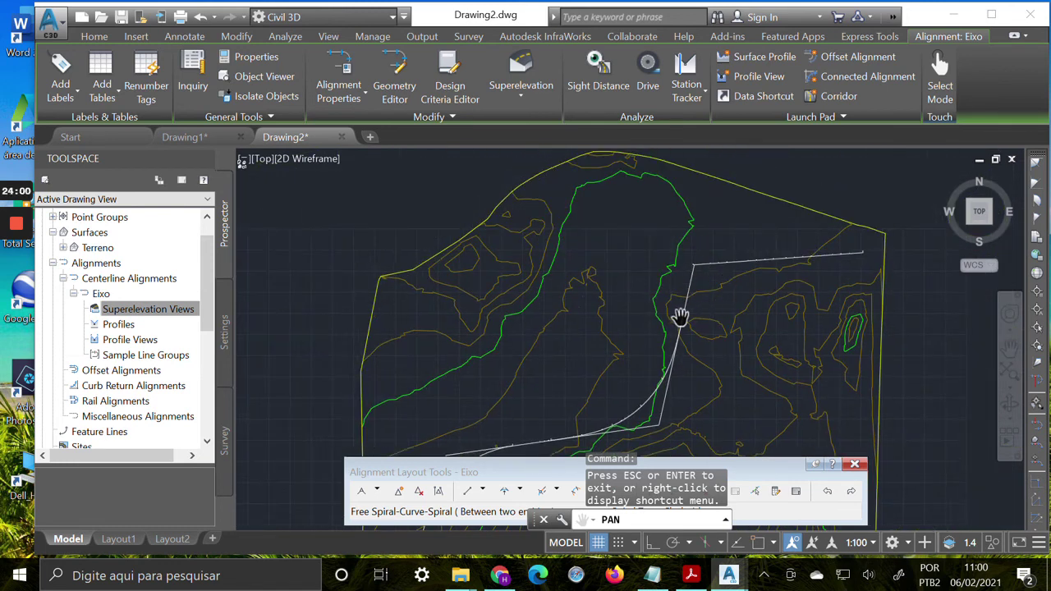
key("Escape")
key("Escape")
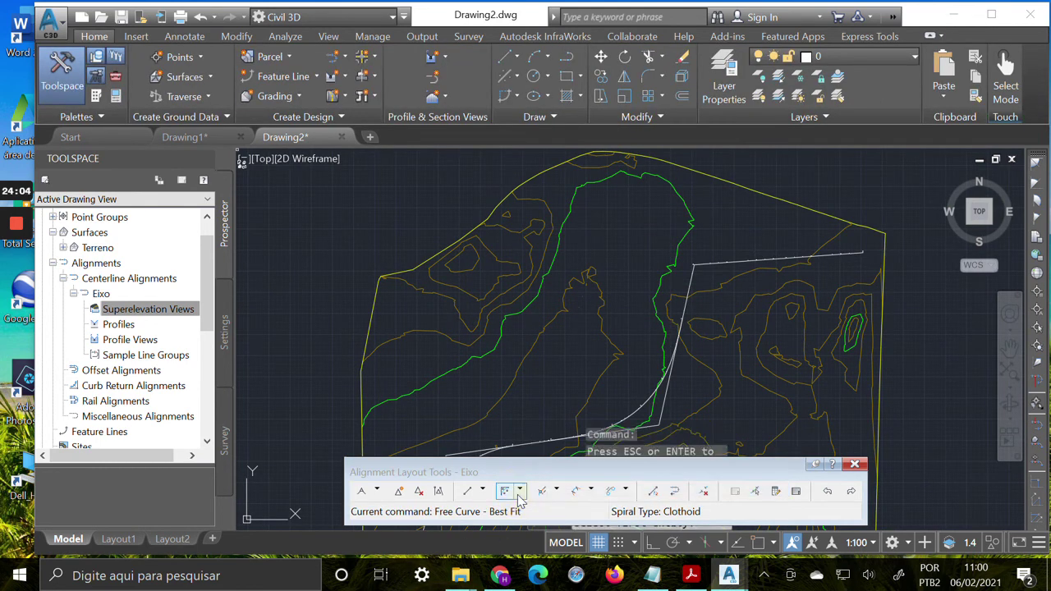
Add a free curve fillet between the last two tangents, with a solution angle less than 180 and a 150 m radius.
left_click(519, 492)
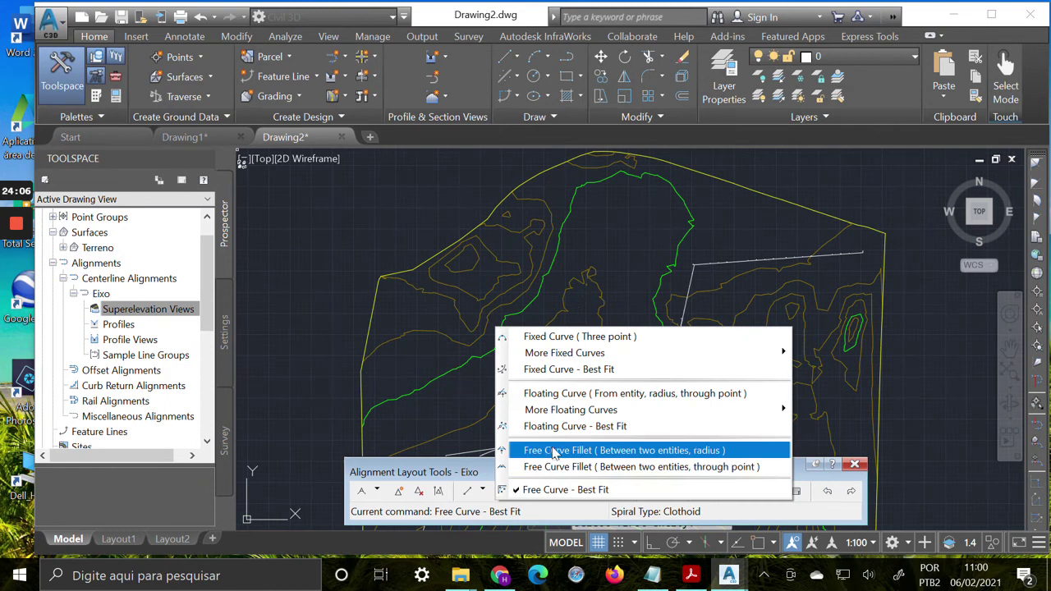
left_click(671, 453)
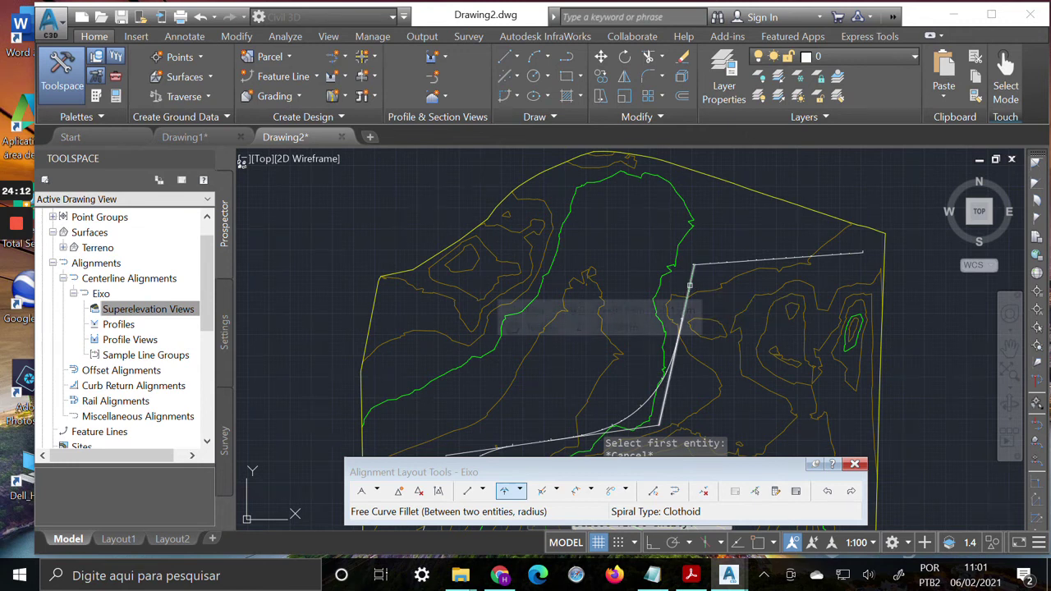
left_click(689, 285)
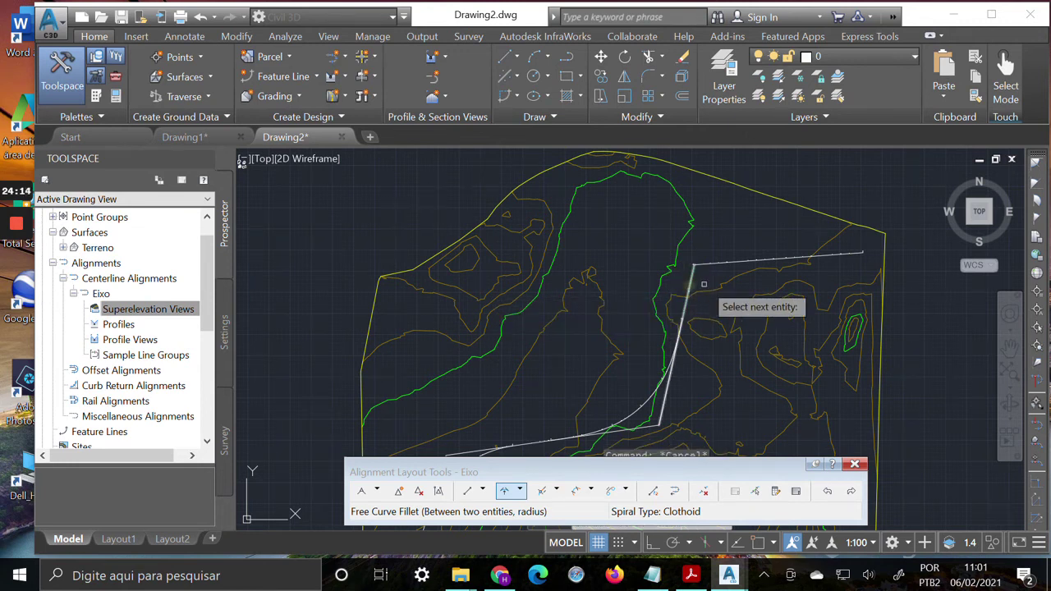
left_click(731, 263)
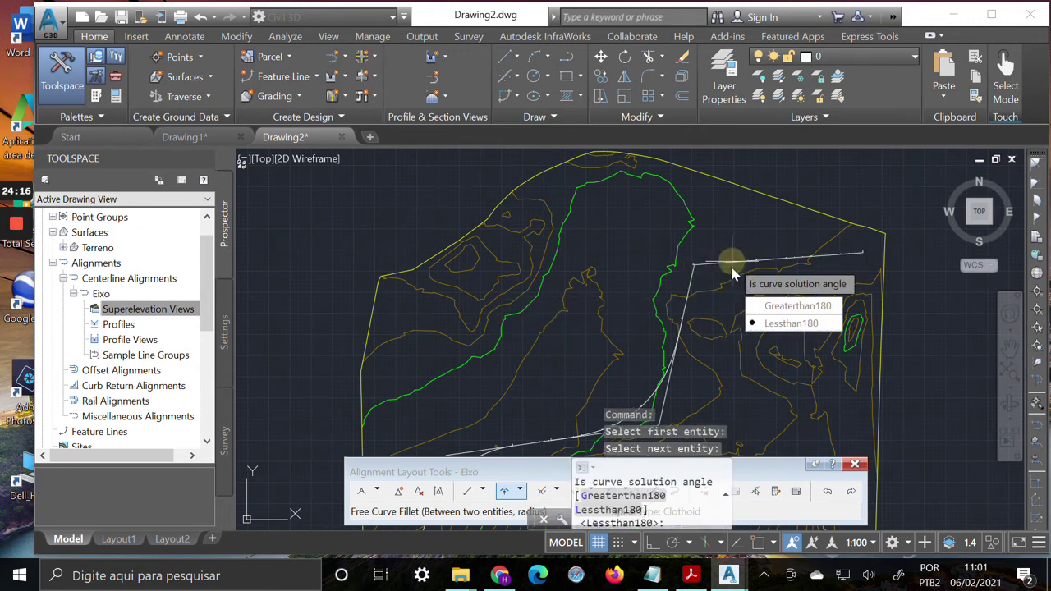
left_click(787, 325)
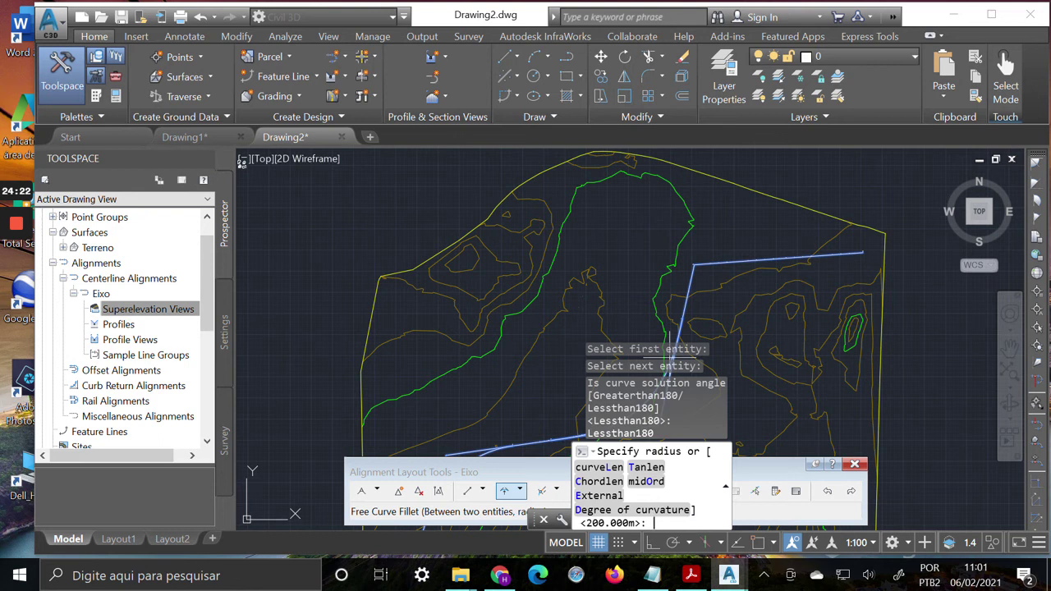
key("Return")
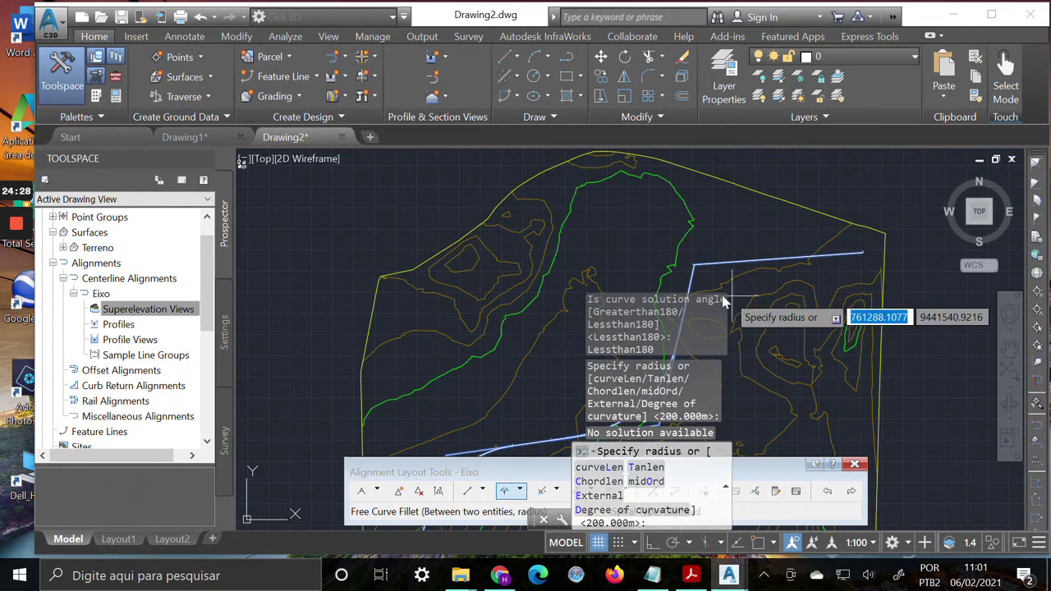
left_click(680, 522)
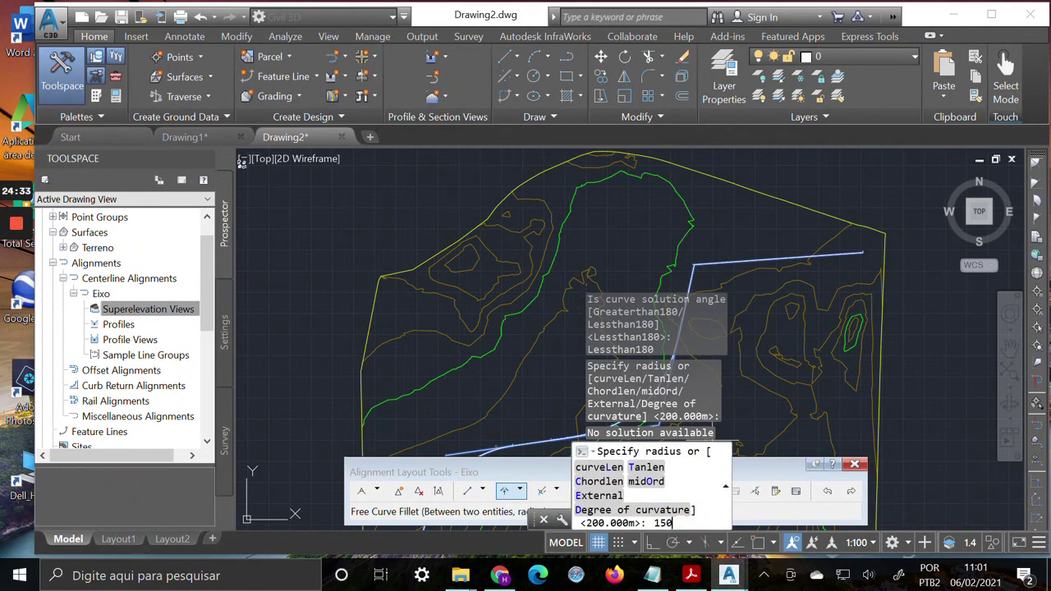
type("150")
key("Return")
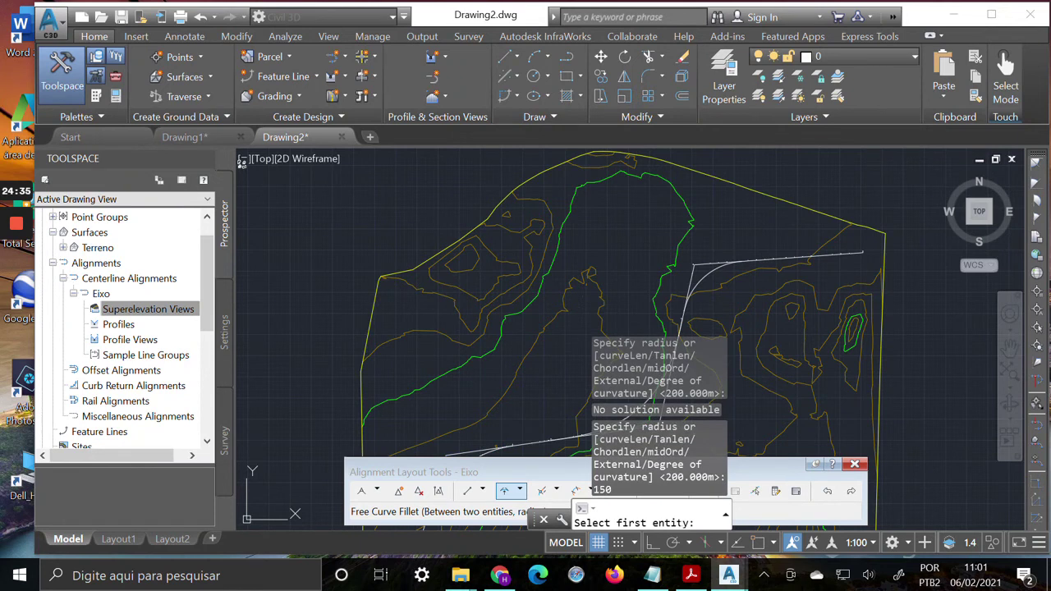
Inspect where the new fillet curve leaves the incoming tangent, moving the Alignment Layout Tools away from their current spot.
scroll(680, 314, "up", 4)
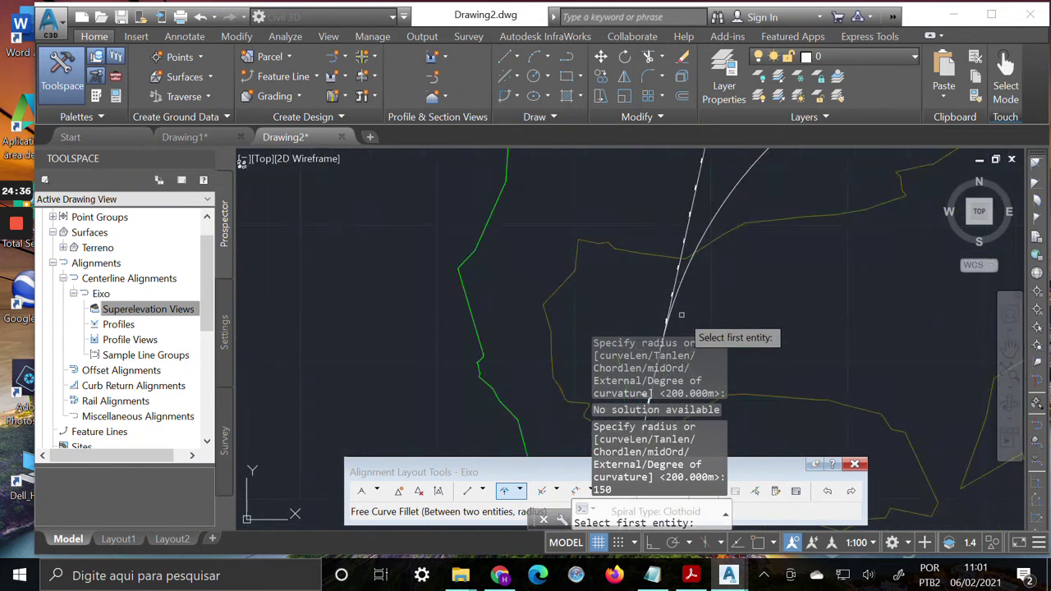
scroll(895, 304, "down", 2)
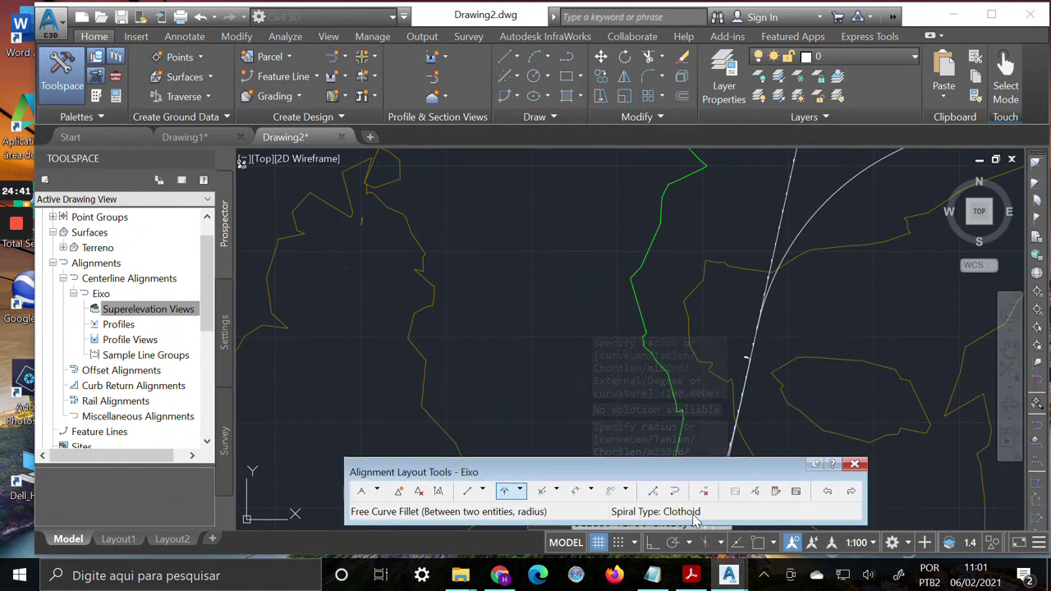
left_click_drag(771, 479, 787, 416)
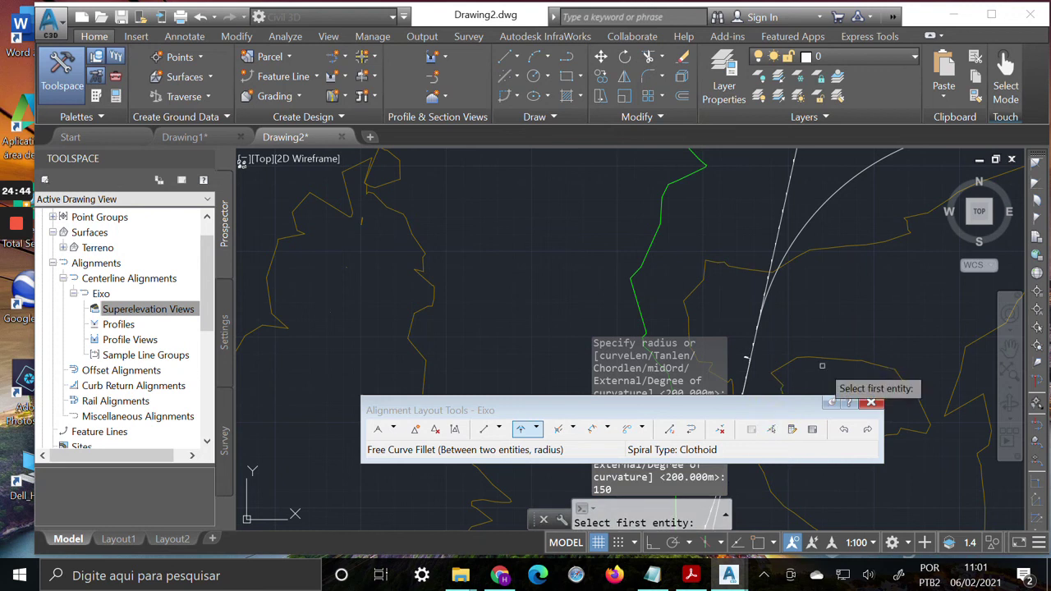
End the curve fillet command and examine the station labels where the spiral ends and the new curve begins.
key("Escape")
scroll(771, 307, "down", 5)
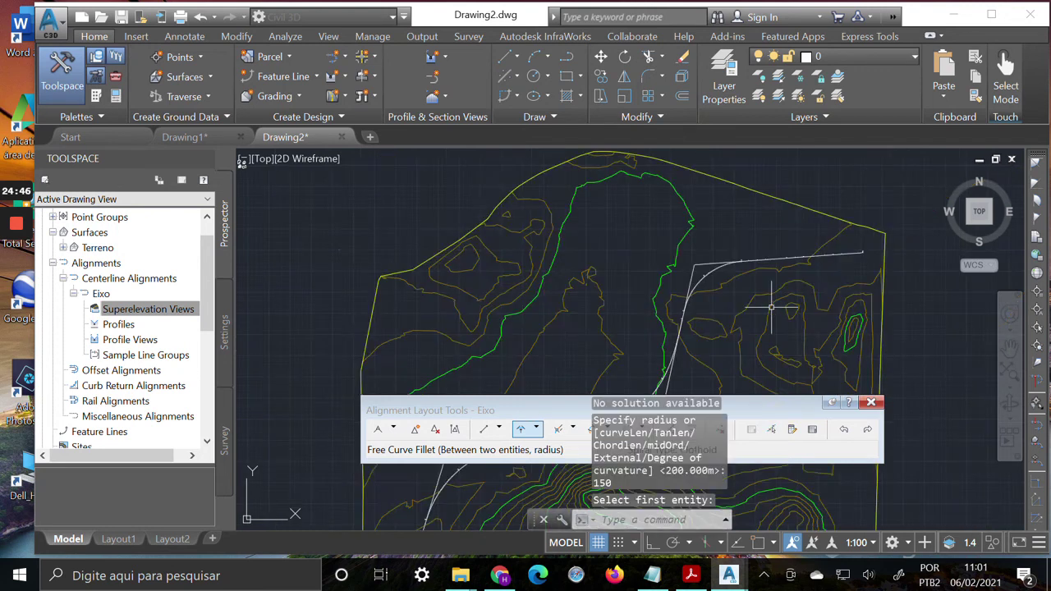
scroll(706, 300, "up", 3)
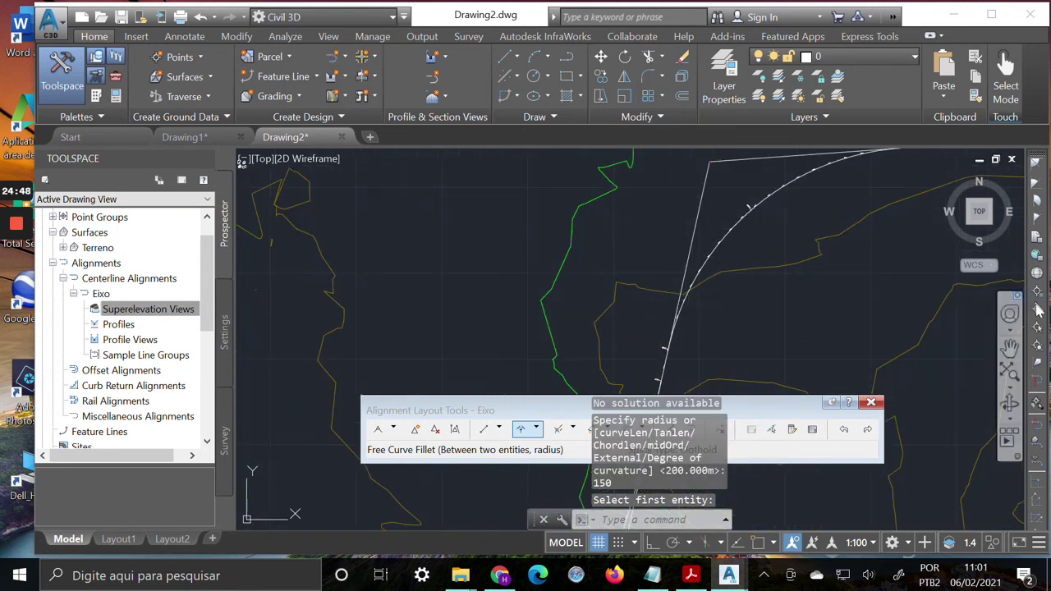
left_click(1011, 349)
left_click_drag(760, 333, 790, 245)
scroll(741, 221, "up", 4)
left_click_drag(662, 297, 739, 208)
scroll(722, 251, "up", 6)
left_click_drag(721, 261, 840, 159)
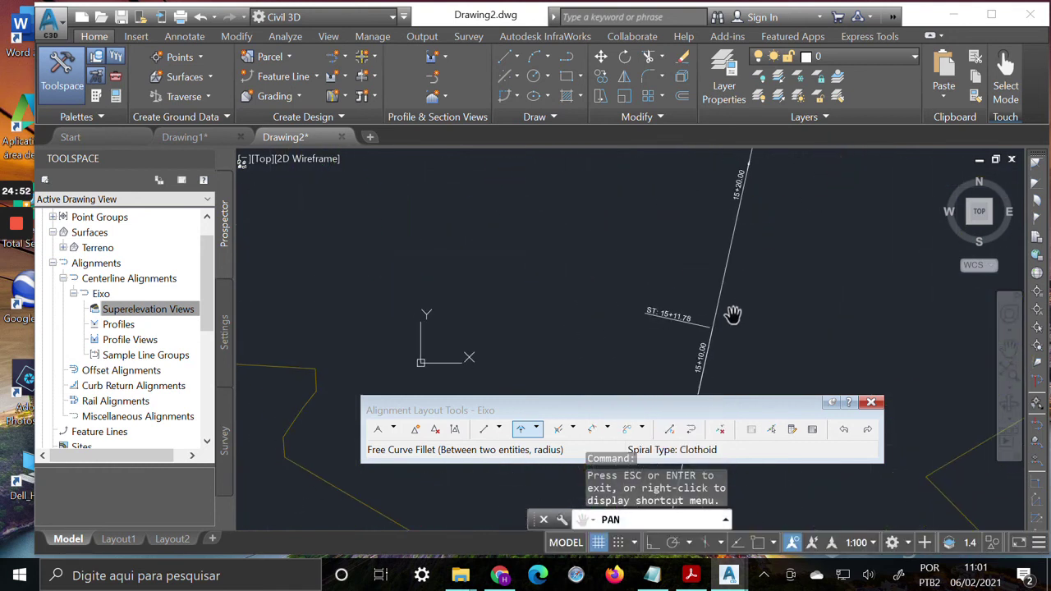
scroll(745, 334, "up", 5)
scroll(763, 238, "down", 6)
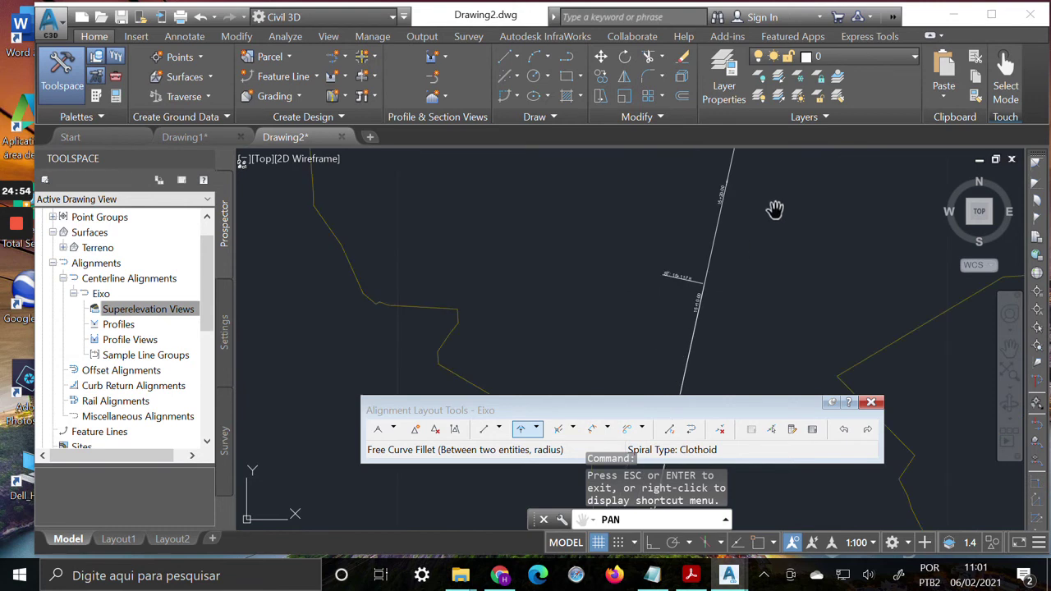
left_click(741, 376)
mouse_move(722, 311)
left_mouse_down()
mouse_move(734, 219)
mouse_move(831, 387)
left_mouse_up()
scroll(753, 204, "up", 4)
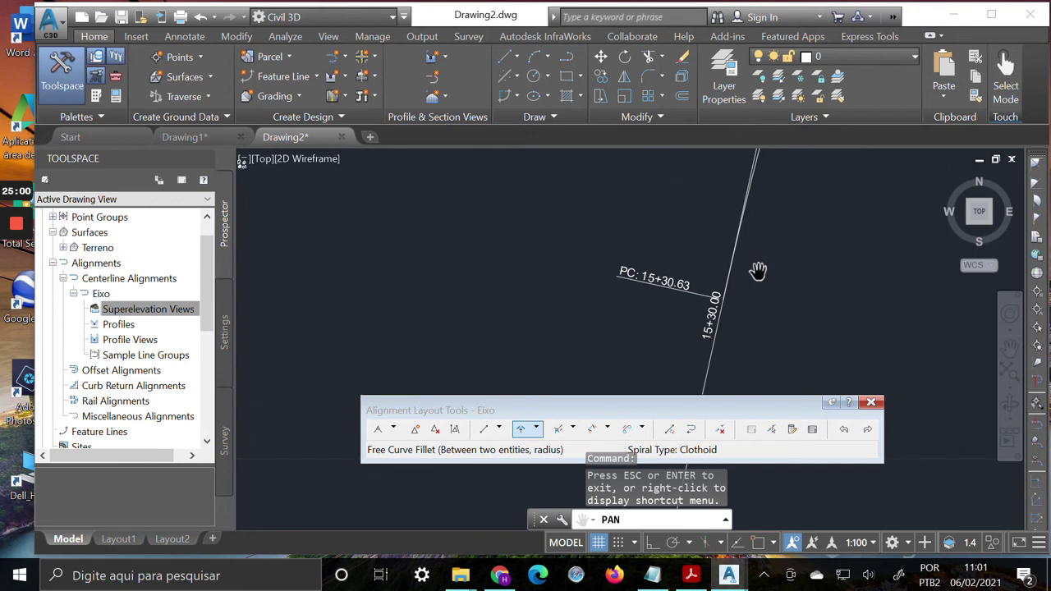
Follow the new fillet curve from its start to its end and inspect the PT station label on the outgoing tangent.
scroll(756, 271, "down", 3)
scroll(747, 272, "up", 5)
scroll(737, 273, "down", 7)
left_click_drag(755, 250, 647, 385)
left_click_drag(749, 197, 680, 355)
left_click_drag(716, 256, 689, 312)
left_click_drag(773, 202, 692, 305)
left_click_drag(780, 228, 657, 333)
left_click_drag(788, 258, 644, 331)
left_click_drag(850, 234, 689, 289)
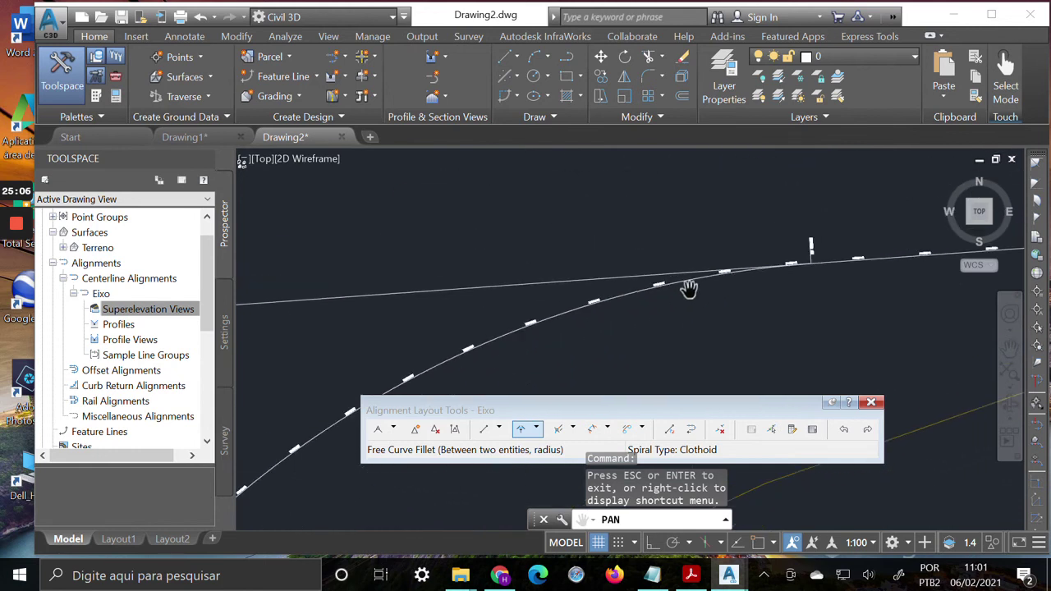
scroll(814, 225, "up", 3)
left_click_drag(816, 223, 819, 125)
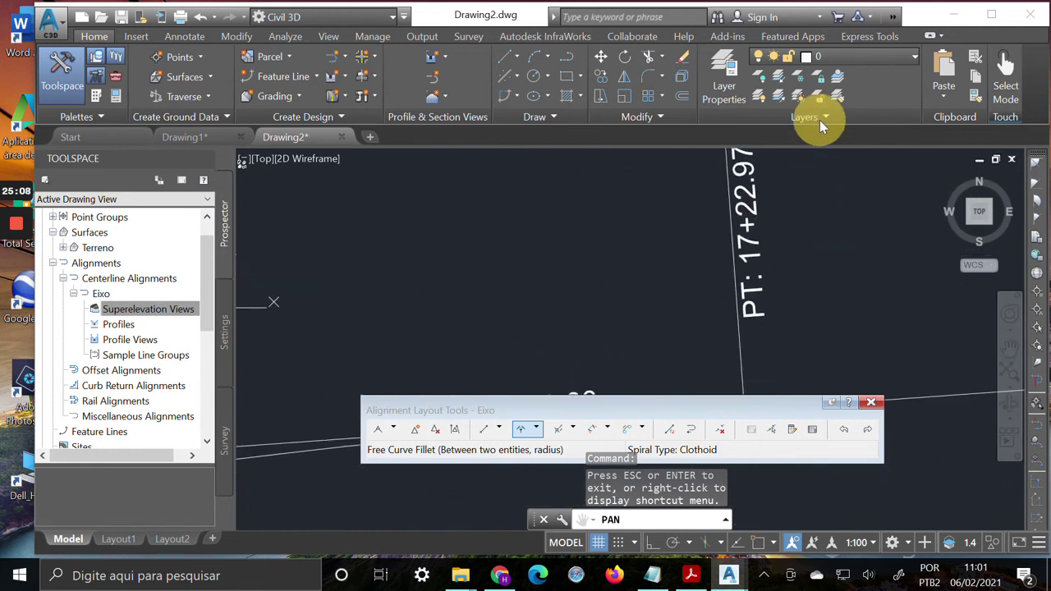
scroll(788, 253, "down", 6)
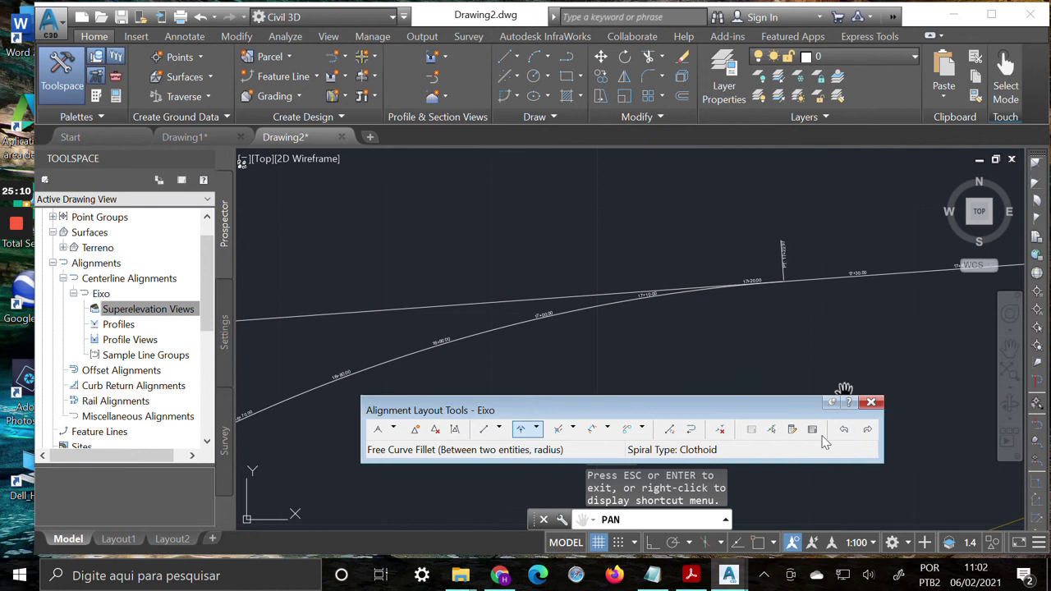
Bring the northern half of the alignment into view, open the Alignment entities table and move the Alignment Layout Tools clear of its rows.
scroll(731, 321, "down", 6)
left_click_drag(727, 321, 832, 211)
scroll(821, 221, "down", 3)
mouse_move(727, 257)
left_mouse_down()
mouse_move(776, 262)
mouse_move(711, 284)
left_mouse_up()
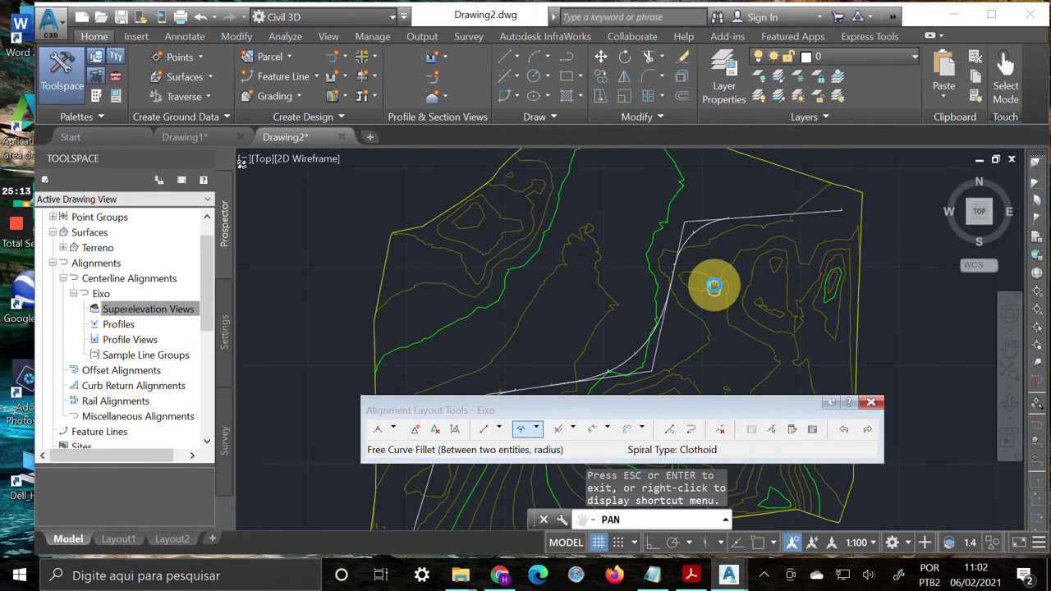
left_click(812, 430)
left_click_drag(954, 393, 961, 440)
left_click(862, 462)
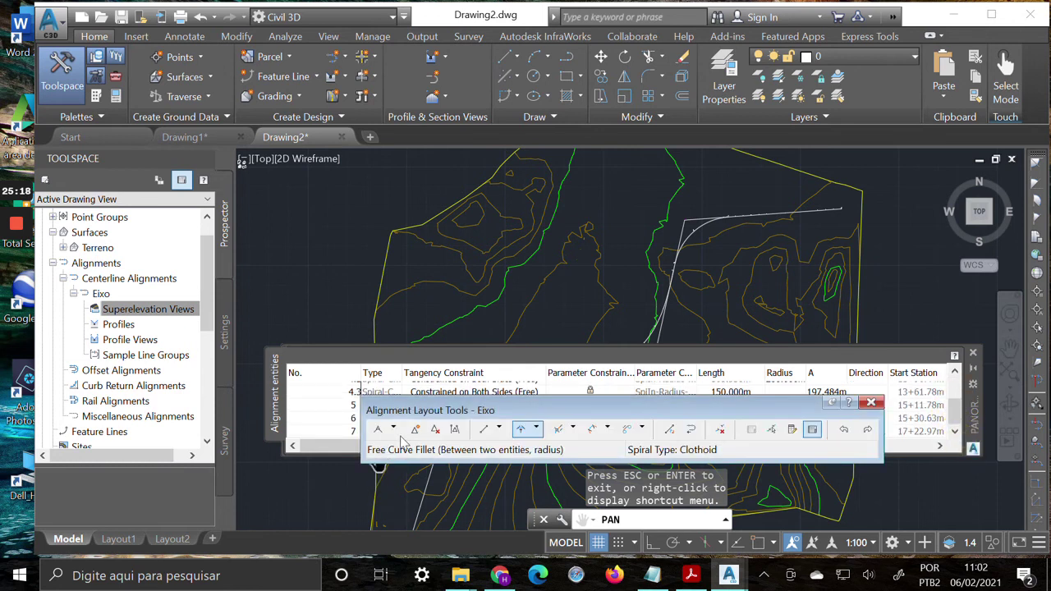
left_click_drag(723, 418, 724, 480)
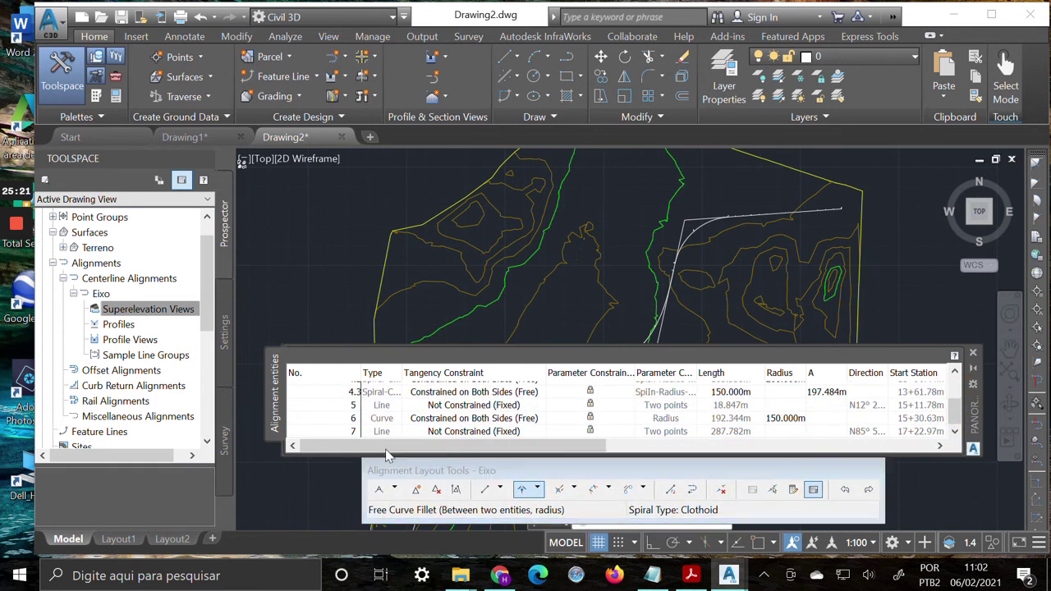
key("Escape")
type("'")
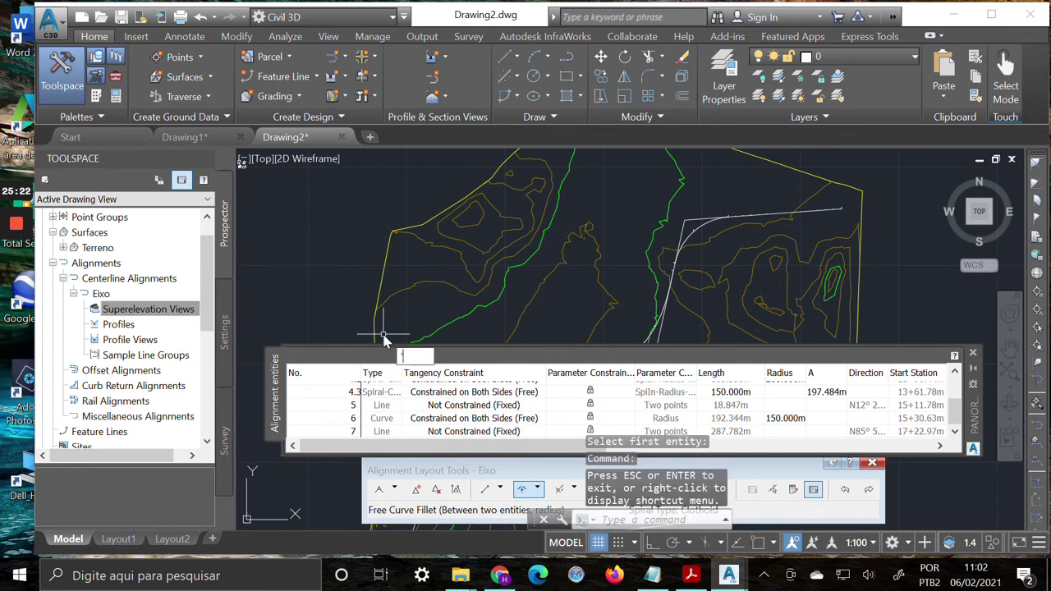
key("Escape")
Review line 5, curve 6 and line 7 one by one in the Alignment entities table, then close it.
left_click(363, 408)
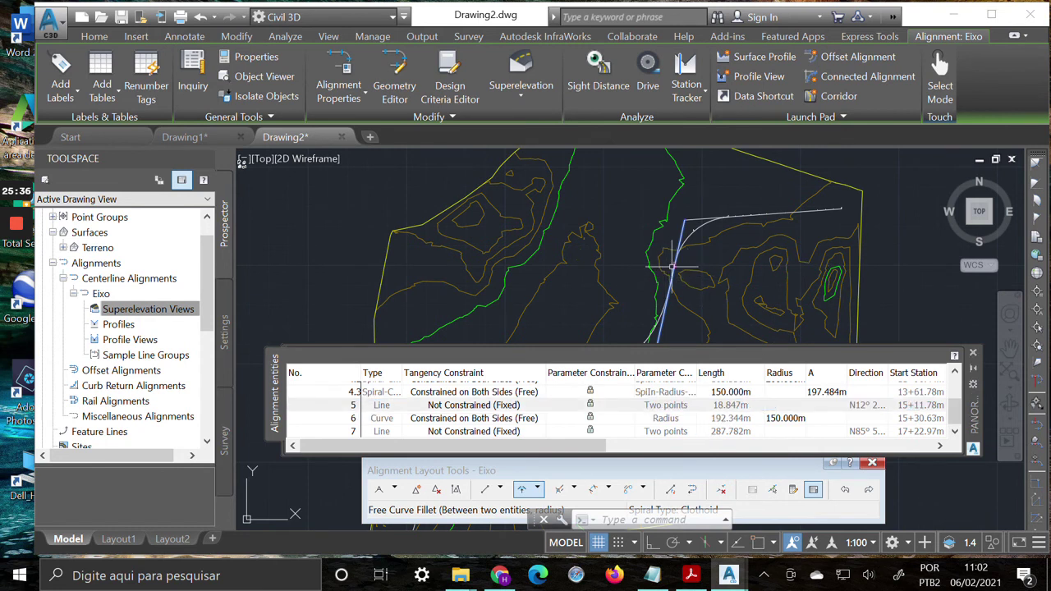
left_click(342, 421)
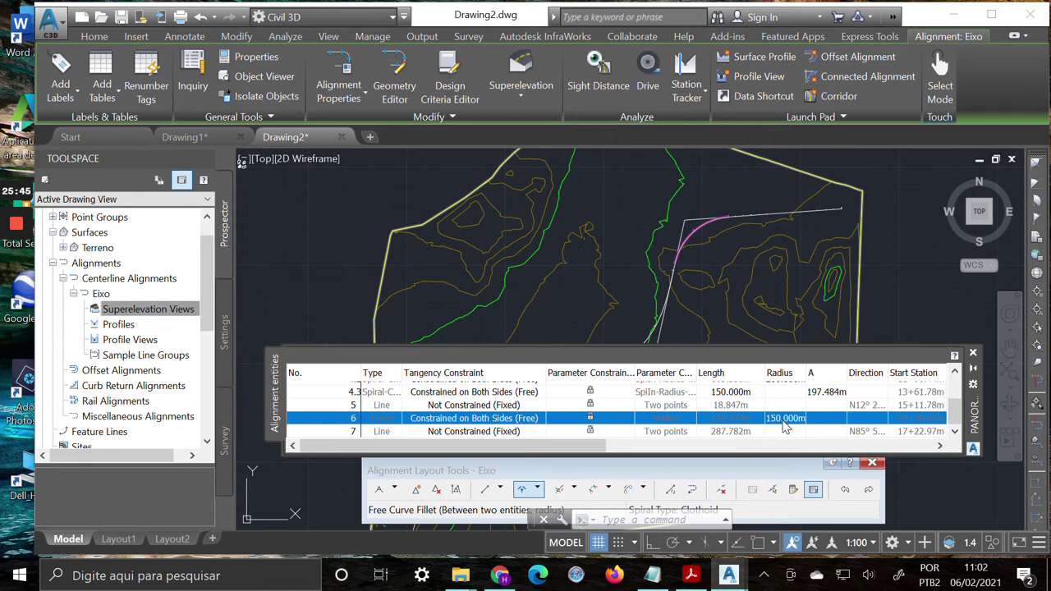
left_click(346, 434)
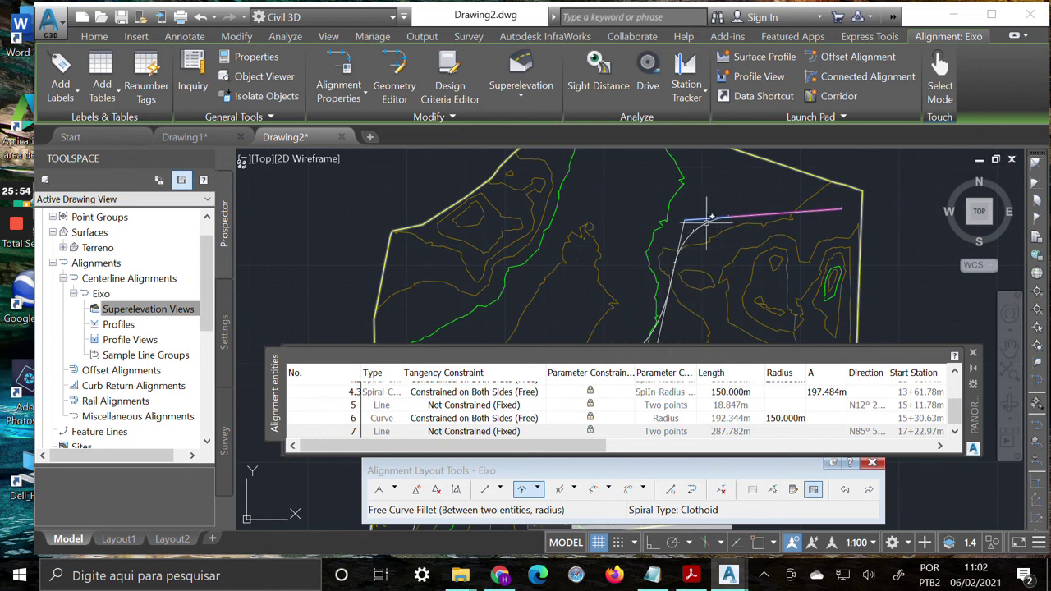
key("Escape")
key("Escape")
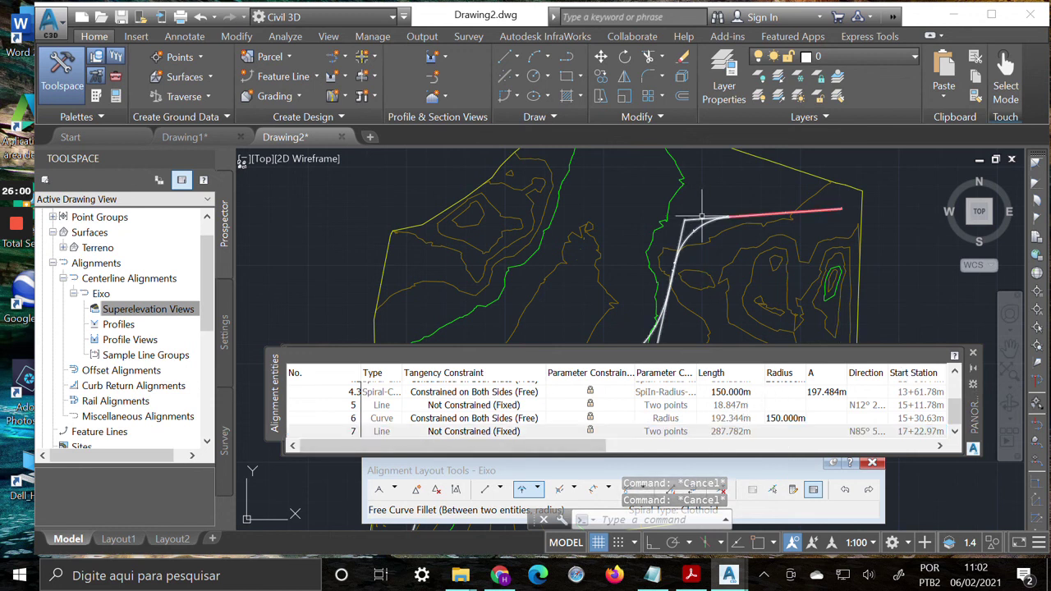
left_click(708, 431)
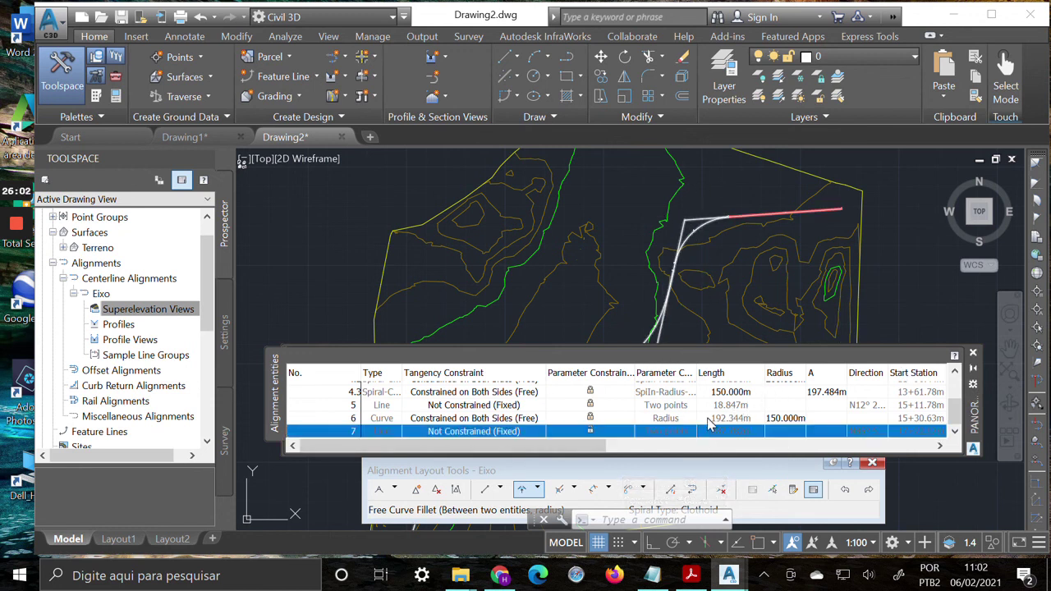
left_click(972, 352)
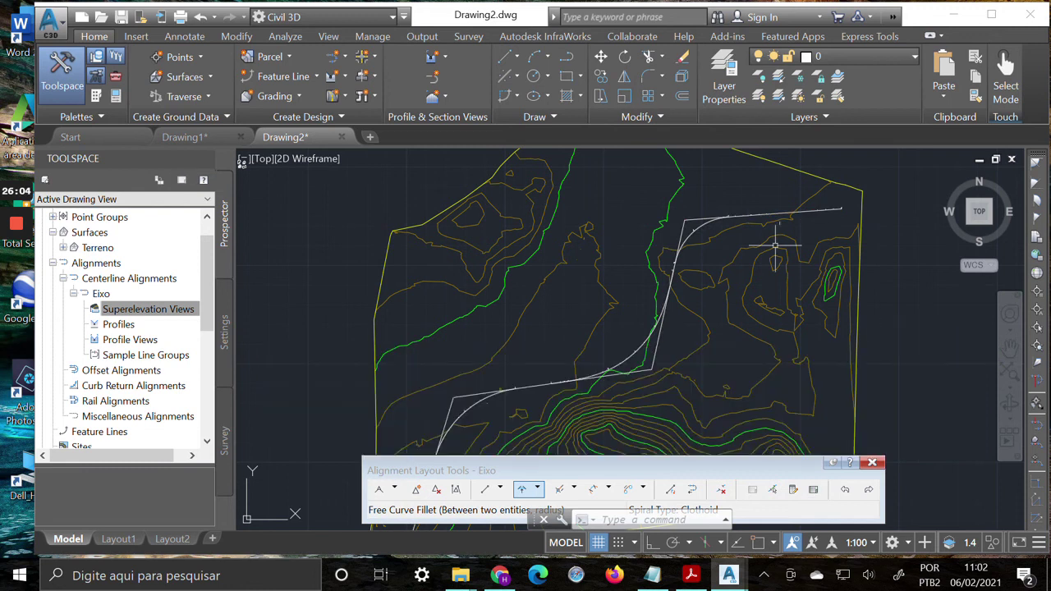
Move the alignment's last corner point northeast, stretching the tangent between the spiral curve and the 150 m fillet.
scroll(656, 209, "up", 4)
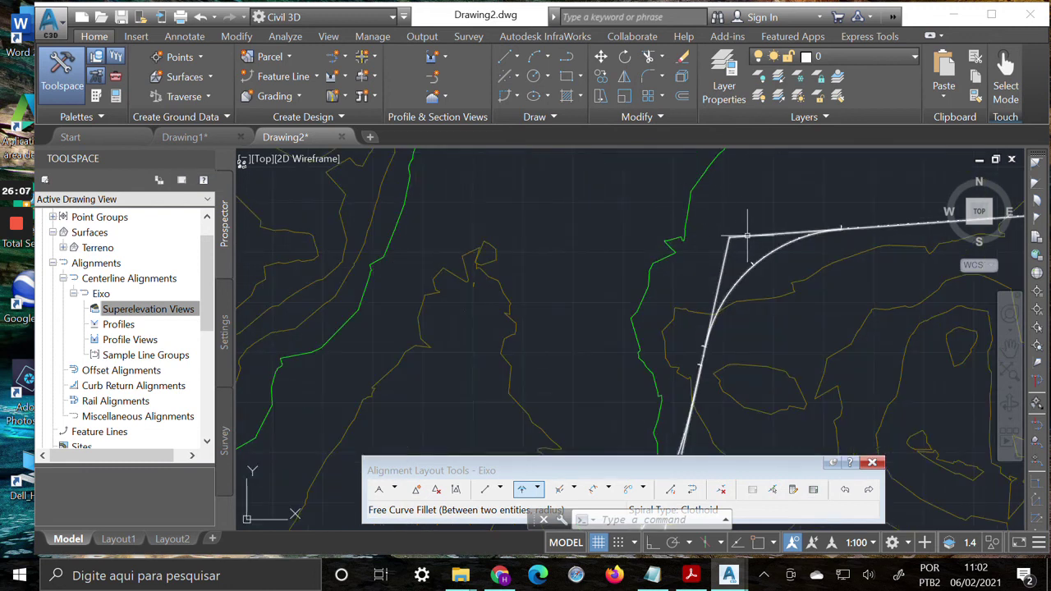
left_click(746, 237)
mouse_move(730, 239)
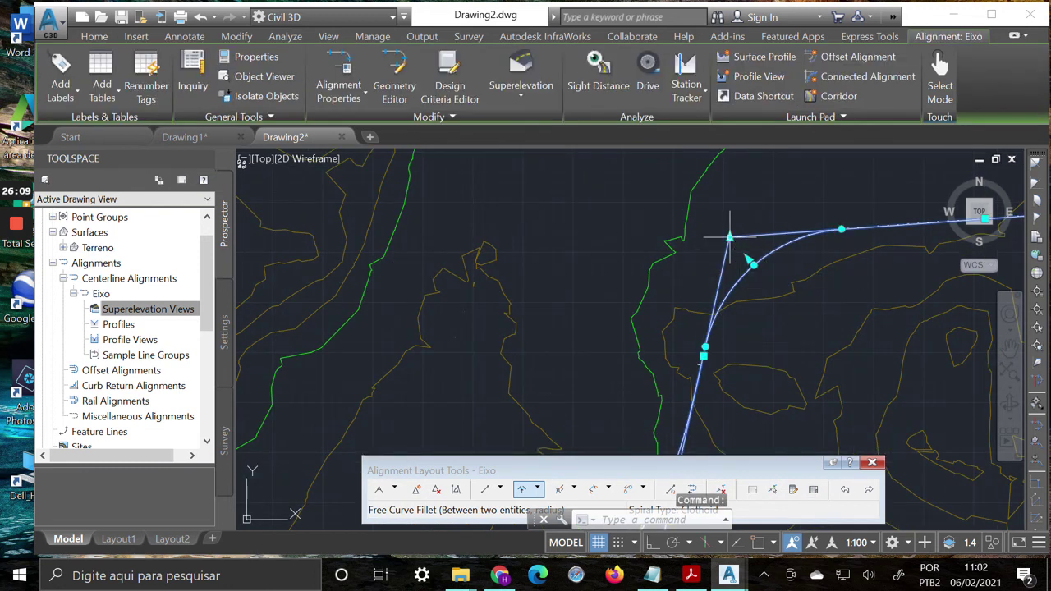
left_click(730, 238)
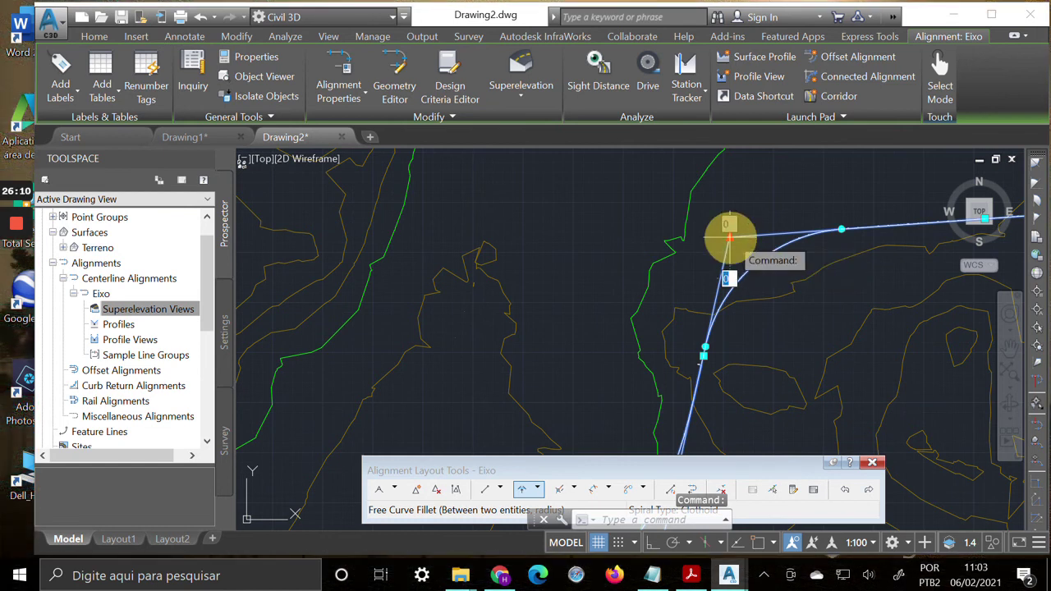
left_click(786, 166)
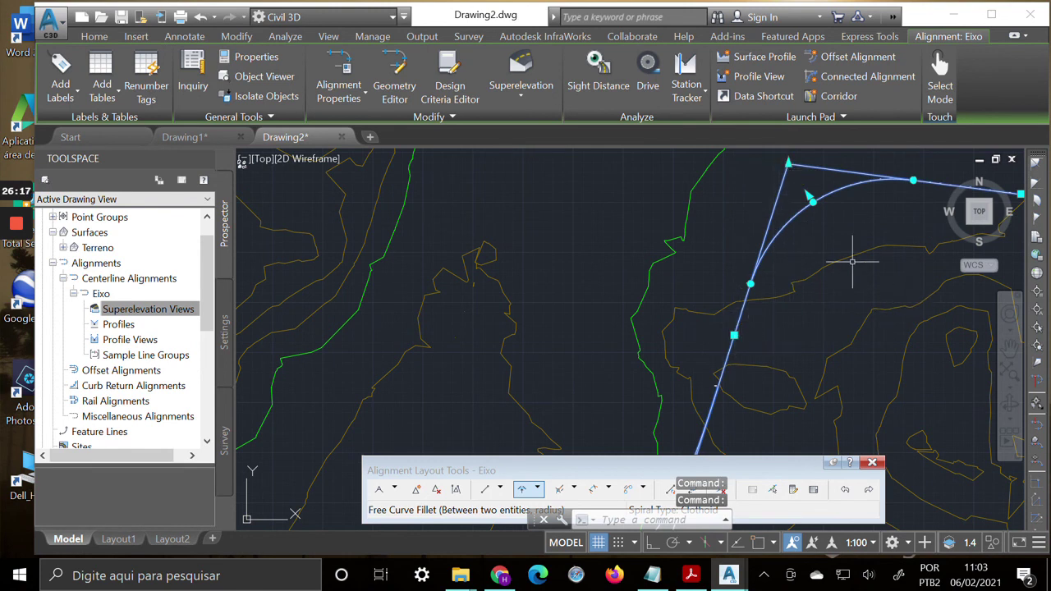
Reopen the Alignment entities table and check the length of tangent line 5 after the corner move.
left_click(1011, 349)
scroll(821, 305, "down", 3)
left_click_drag(821, 304, 710, 335)
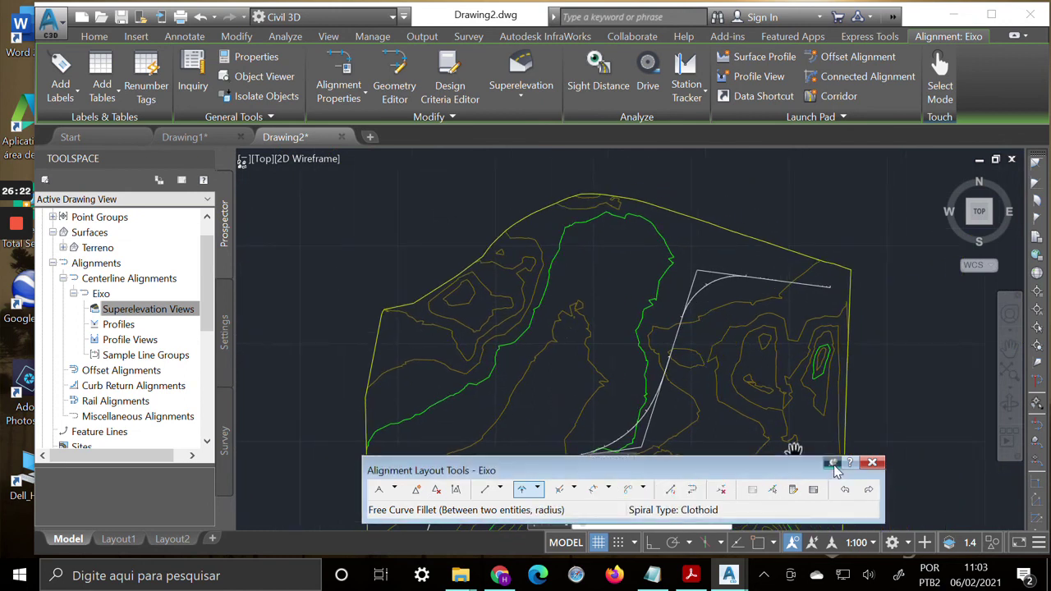
left_click(813, 491)
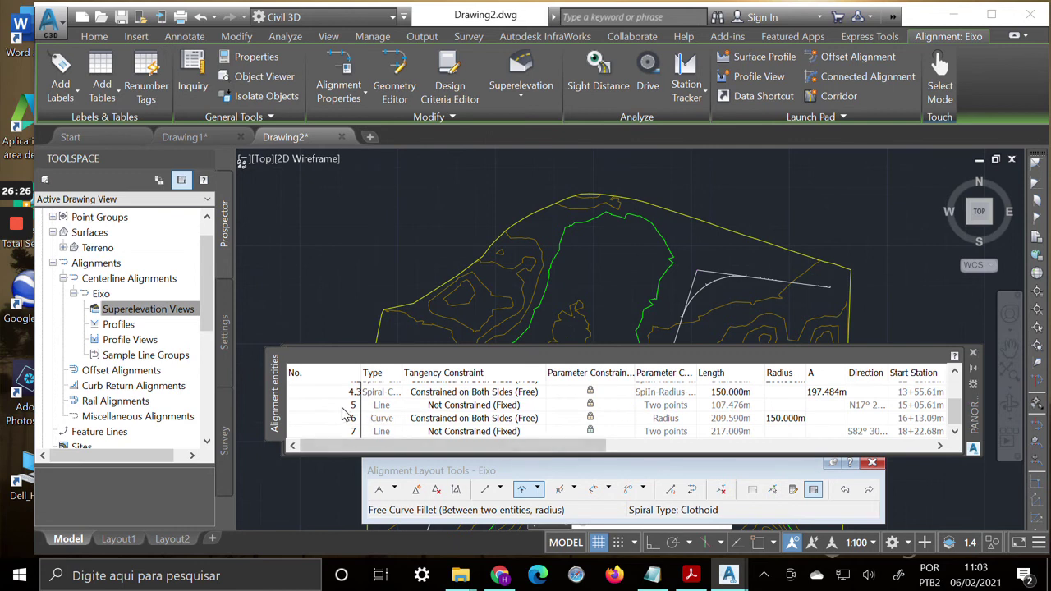
left_click(348, 408)
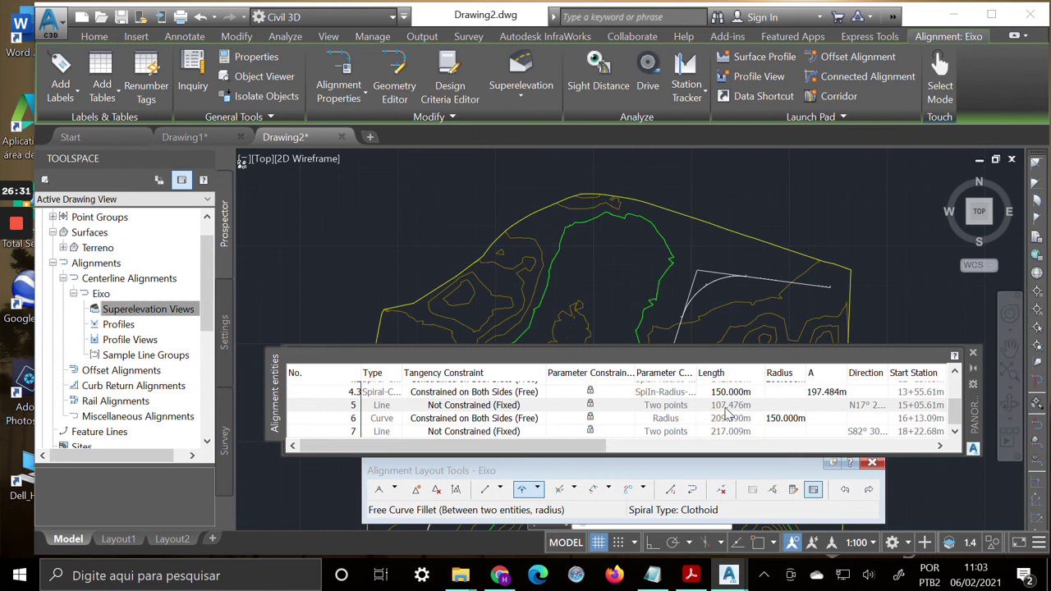
Set the radius of curve 6 to 200 m in the Alignment entities table.
left_click(784, 420)
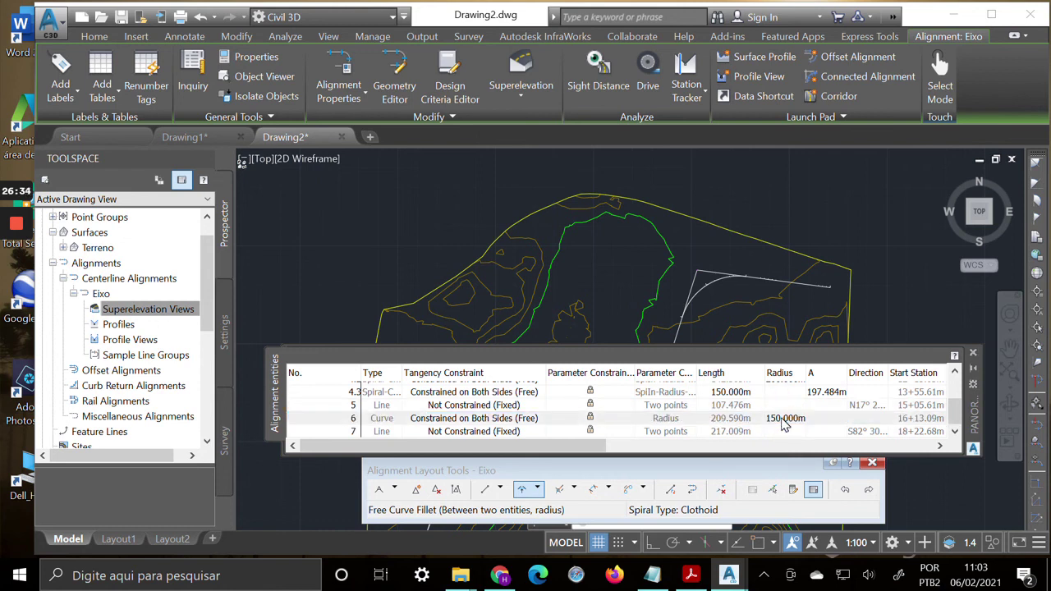
left_click(784, 420)
double_click(784, 418)
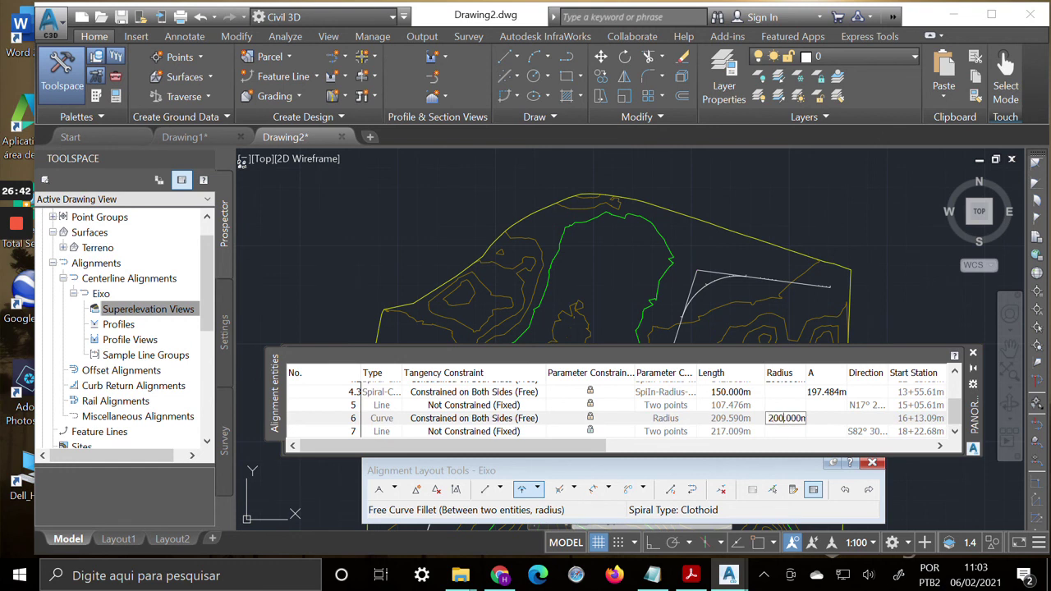
type("200")
key("Return")
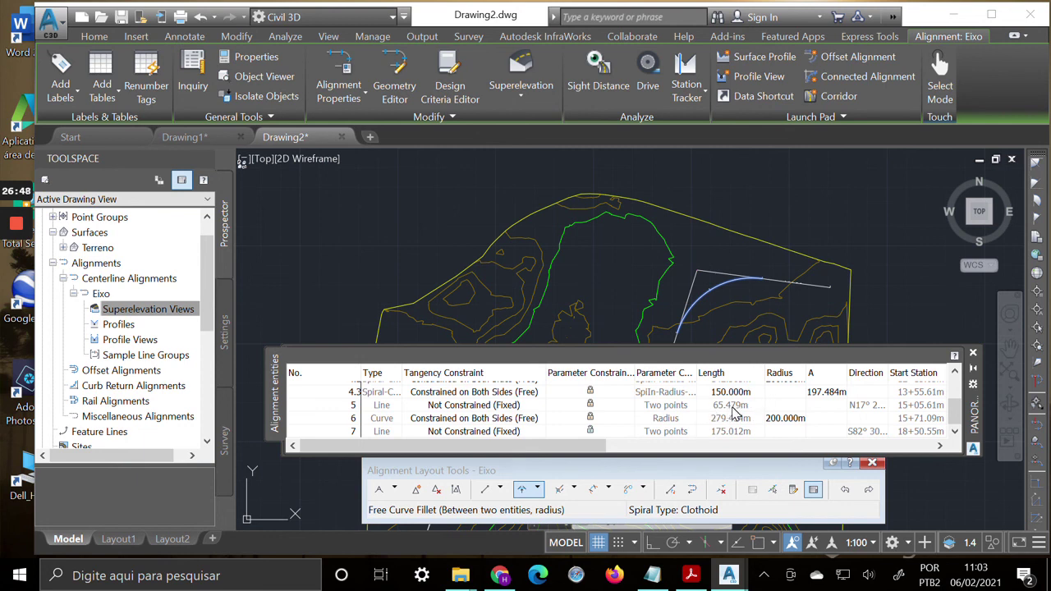
Highlight tangent line 5 from the Alignment entities table and examine it in the drawing beside the enlarged curve.
left_click(748, 405)
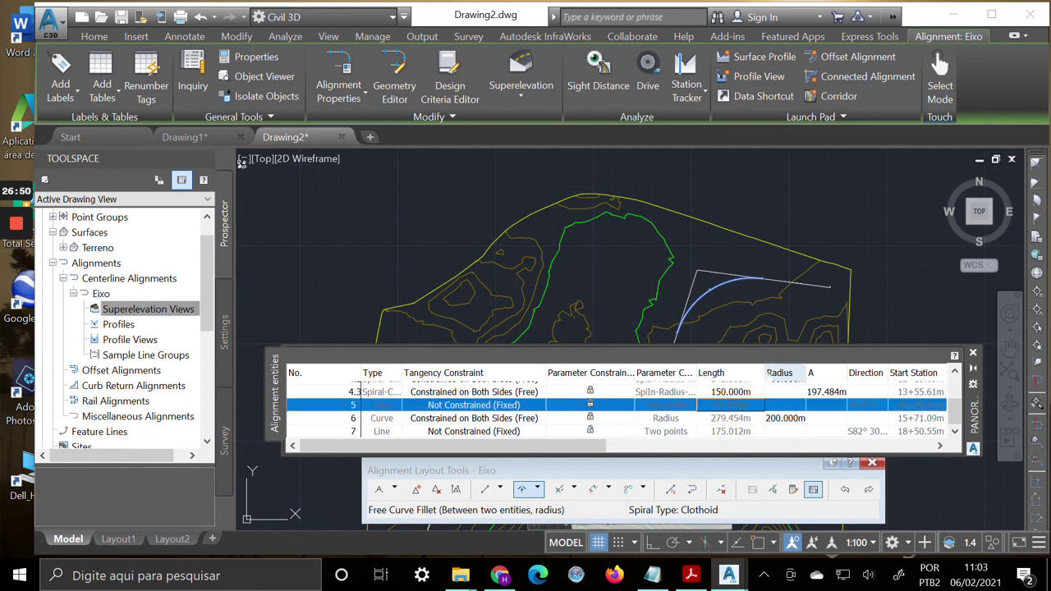
left_click(1011, 346)
left_click_drag(800, 320, 806, 301)
left_click_drag(739, 336, 746, 293)
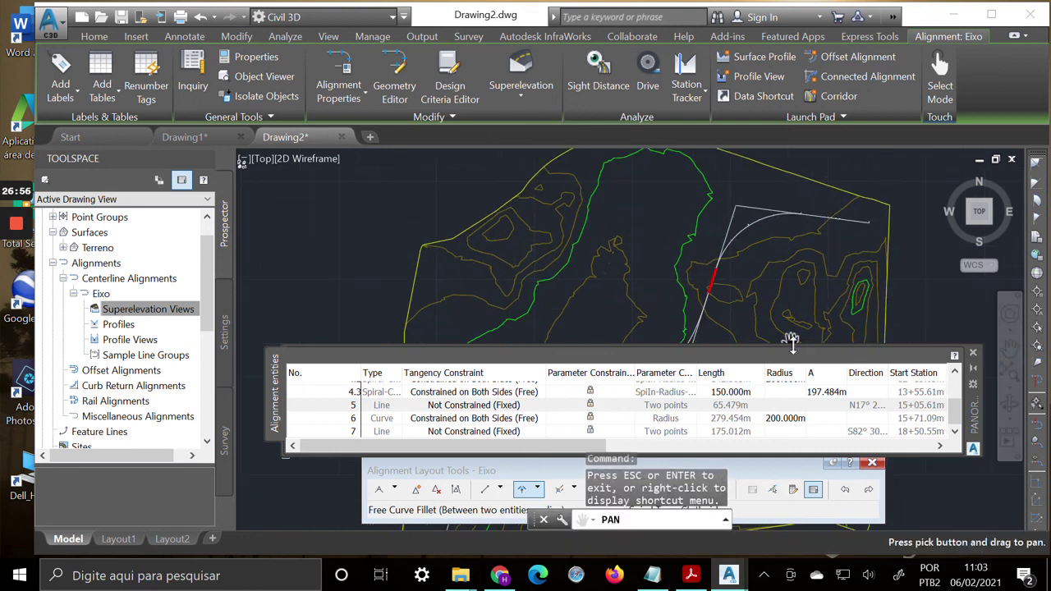
key("Escape")
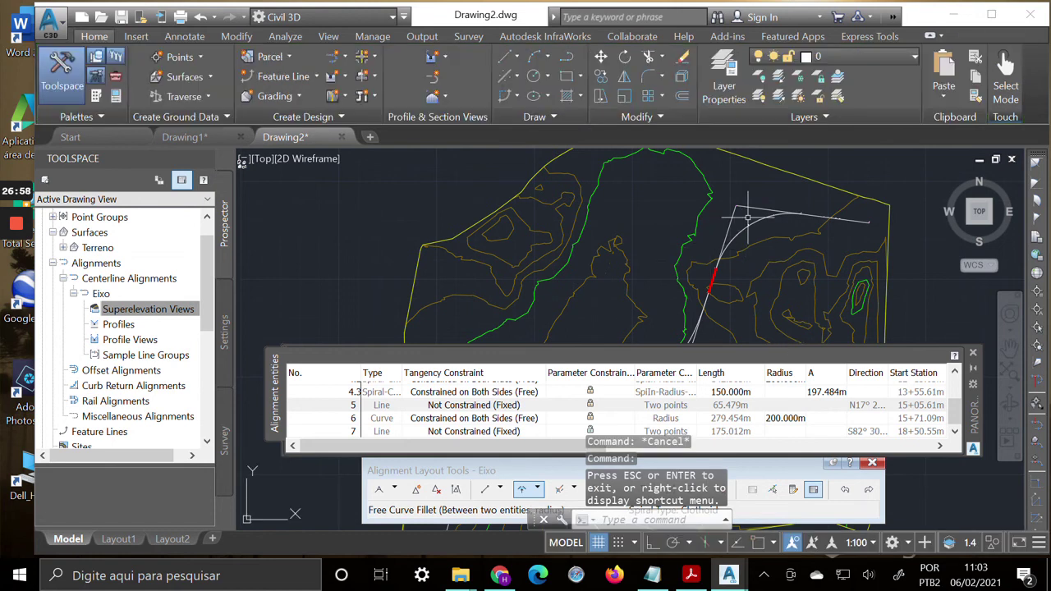
Move the alignment's last corner point farther north, extending the incoming tangent.
scroll(739, 195, "up", 3)
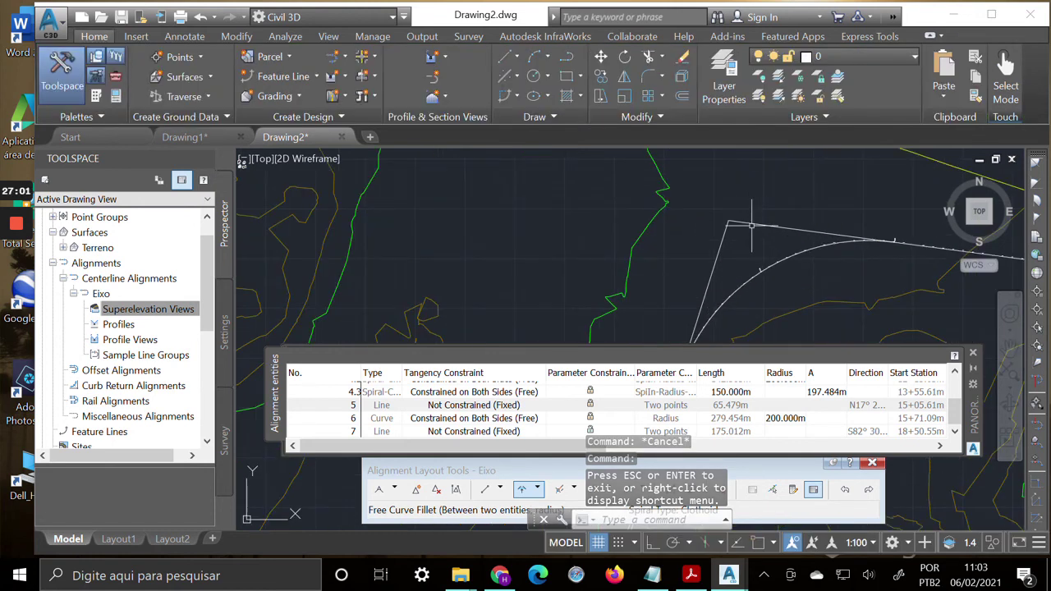
left_click(730, 220)
left_click_drag(729, 221, 746, 160)
scroll(770, 246, "down", 3)
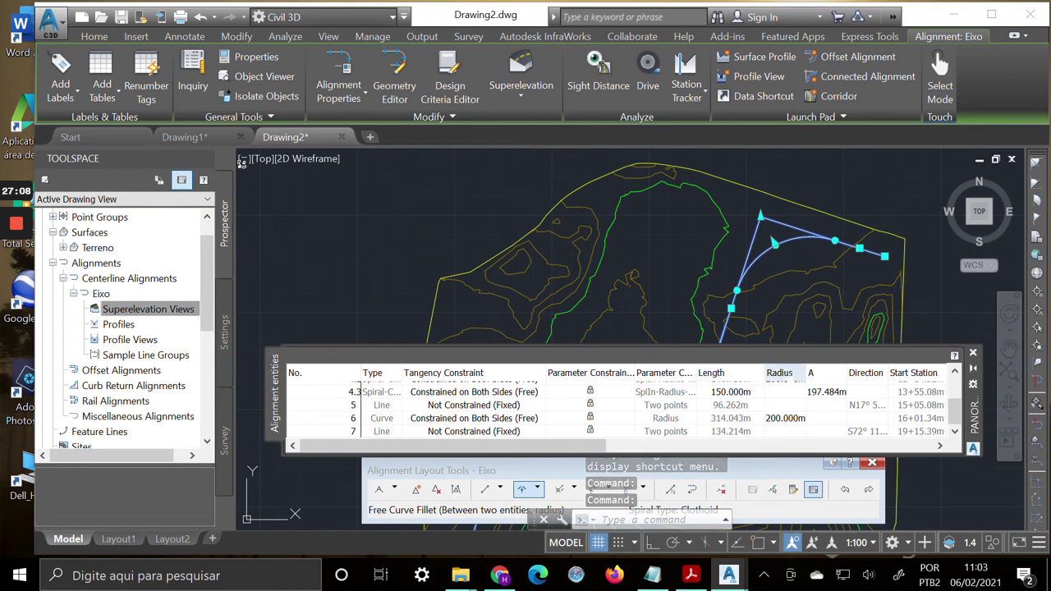
Highlight tangent line 5 in the drawing from the Alignment entities table and close the table.
left_click(729, 410)
key("Escape")
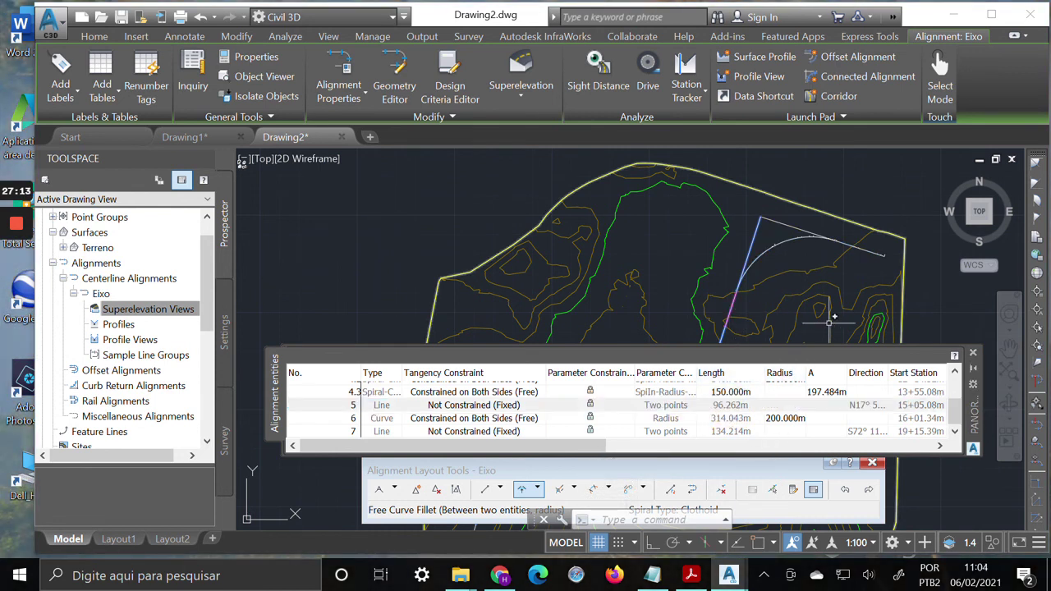
left_click(1009, 349)
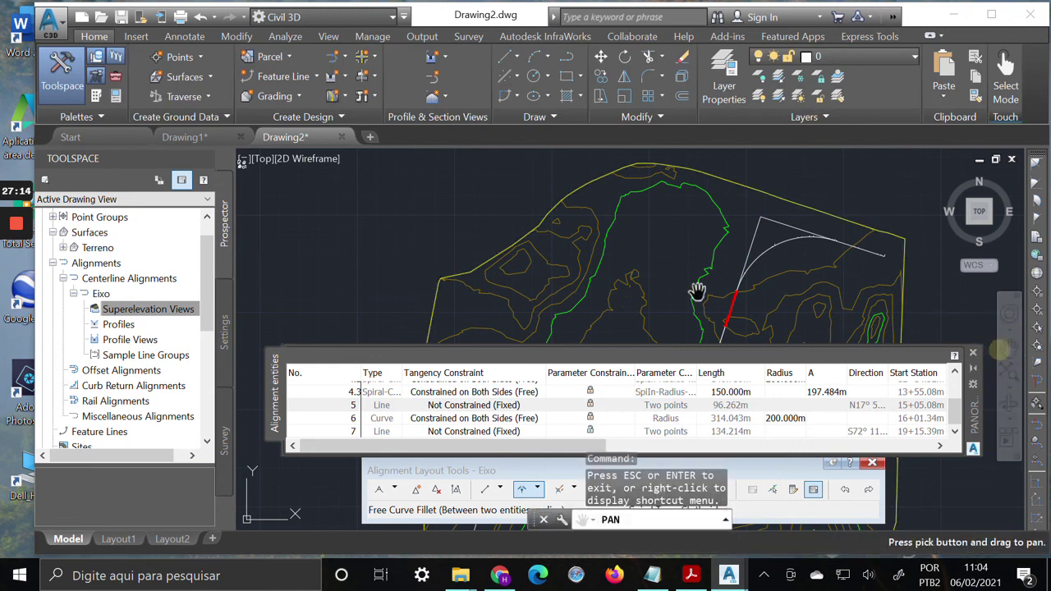
scroll(685, 237, "down", 3)
left_click_drag(699, 284, 707, 243)
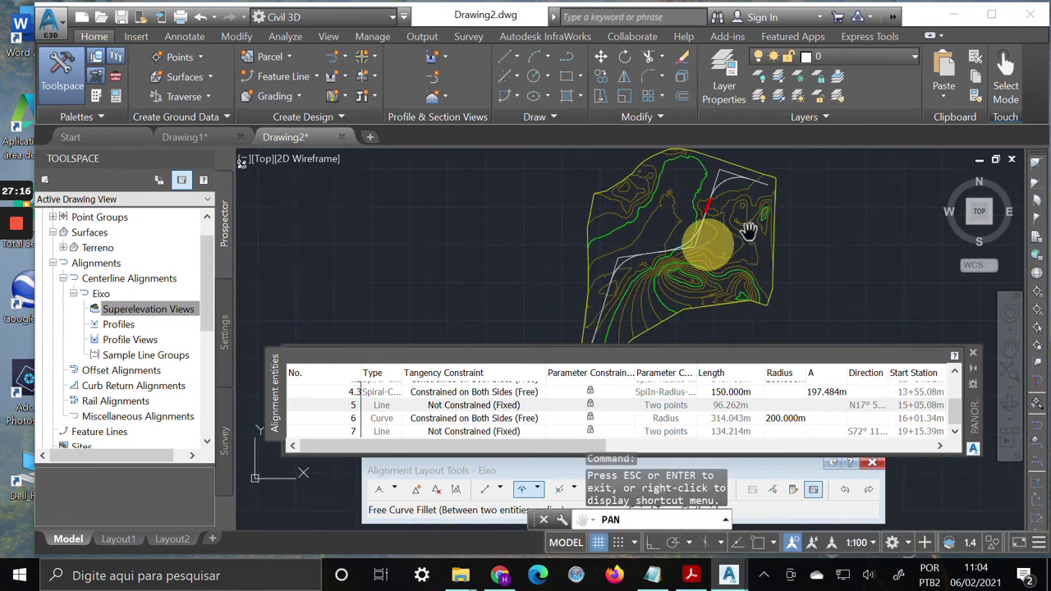
key("Escape")
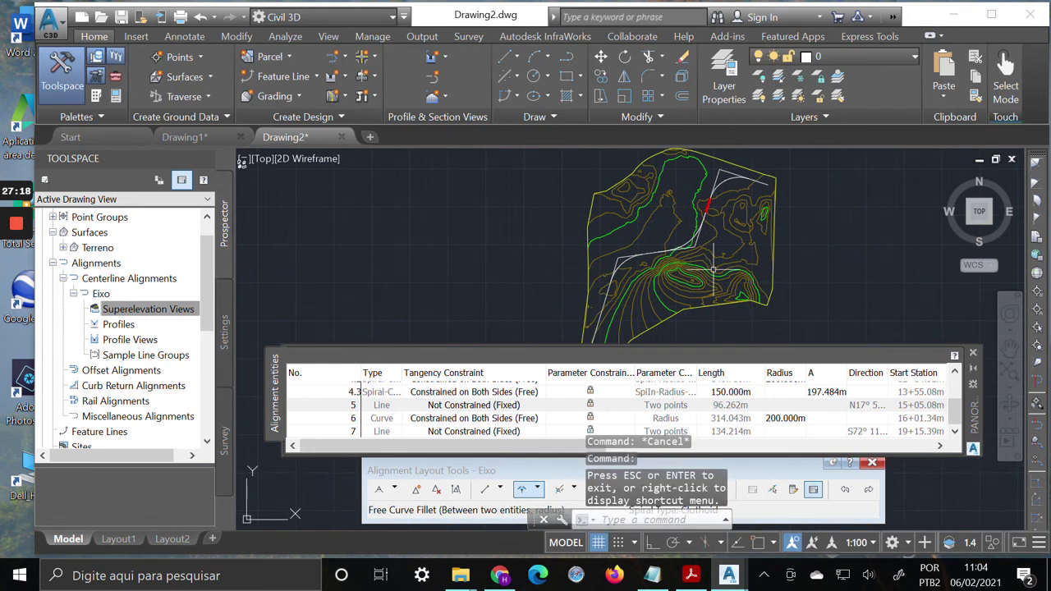
left_click(972, 356)
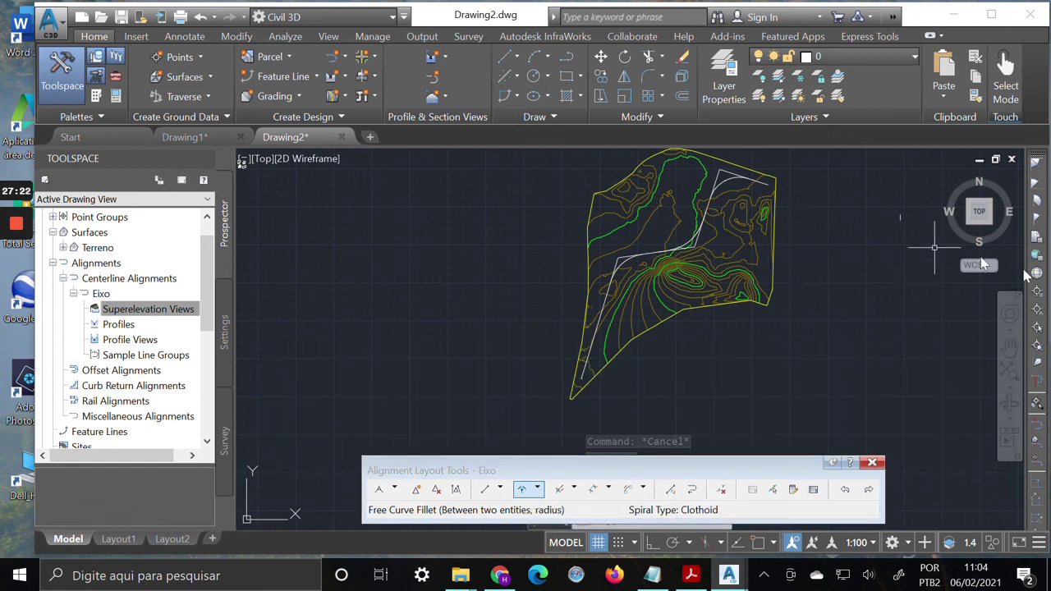
Look over the corners of alignment Eixo on the terrain and close the Alignment Layout Tools.
left_click(1009, 347)
left_click_drag(700, 242, 680, 291)
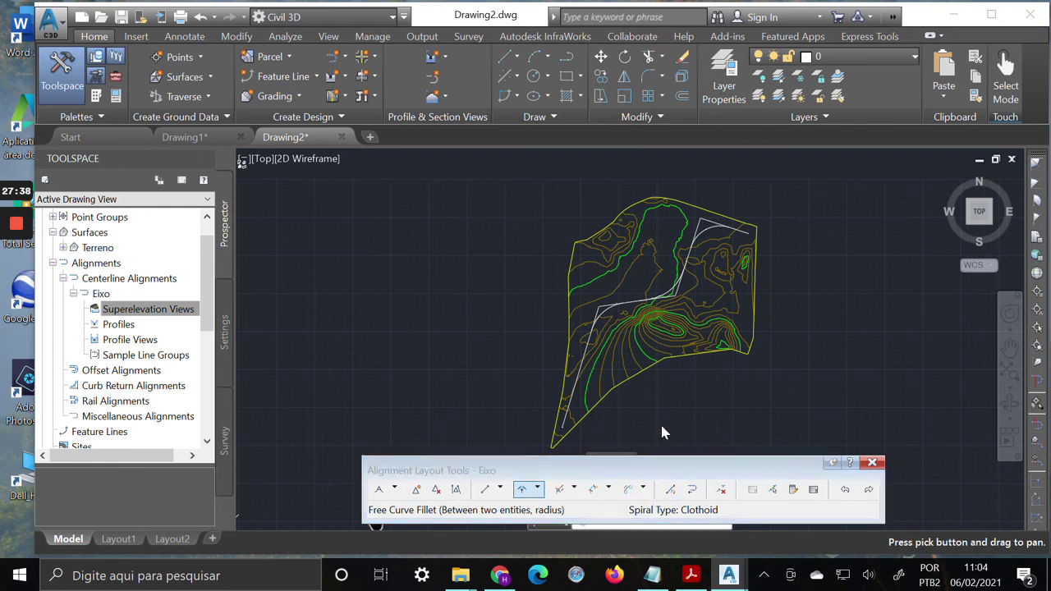
scroll(623, 297, "up", 5)
scroll(610, 328, "down", 5)
scroll(626, 323, "up", 3)
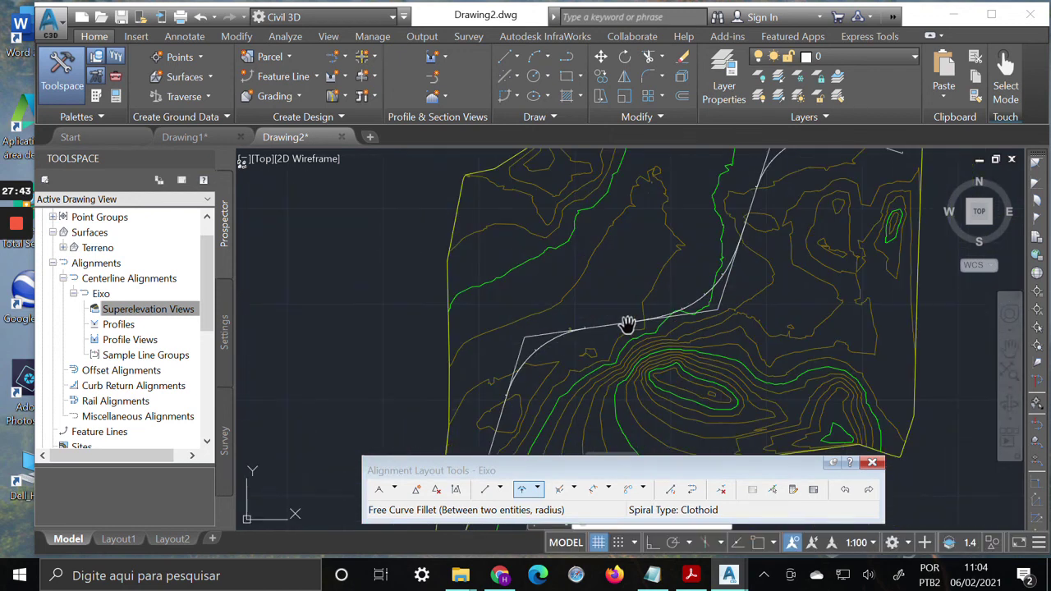
scroll(650, 316, "down", 4)
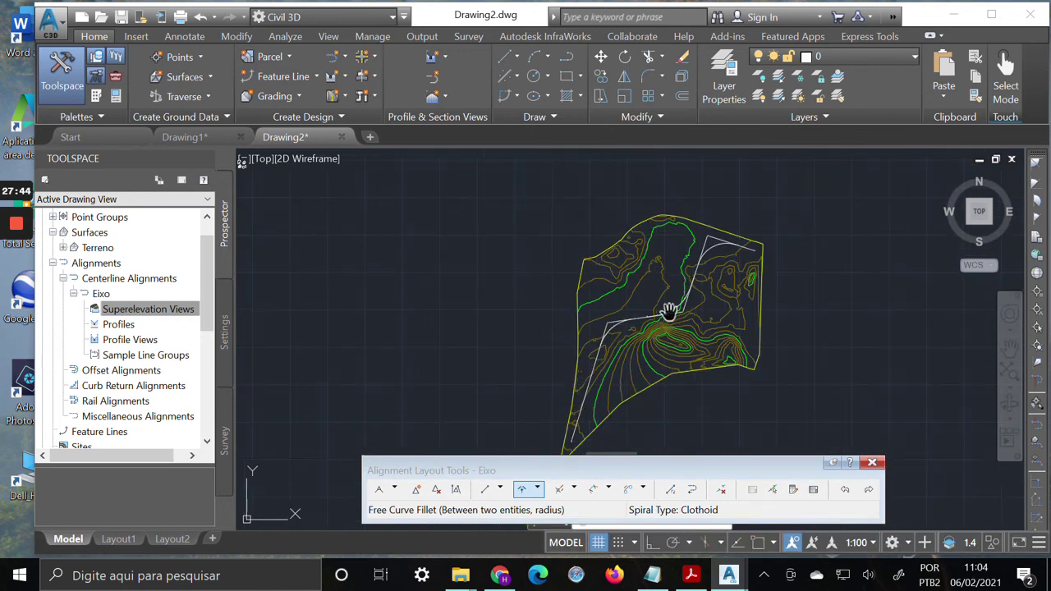
left_click(872, 463)
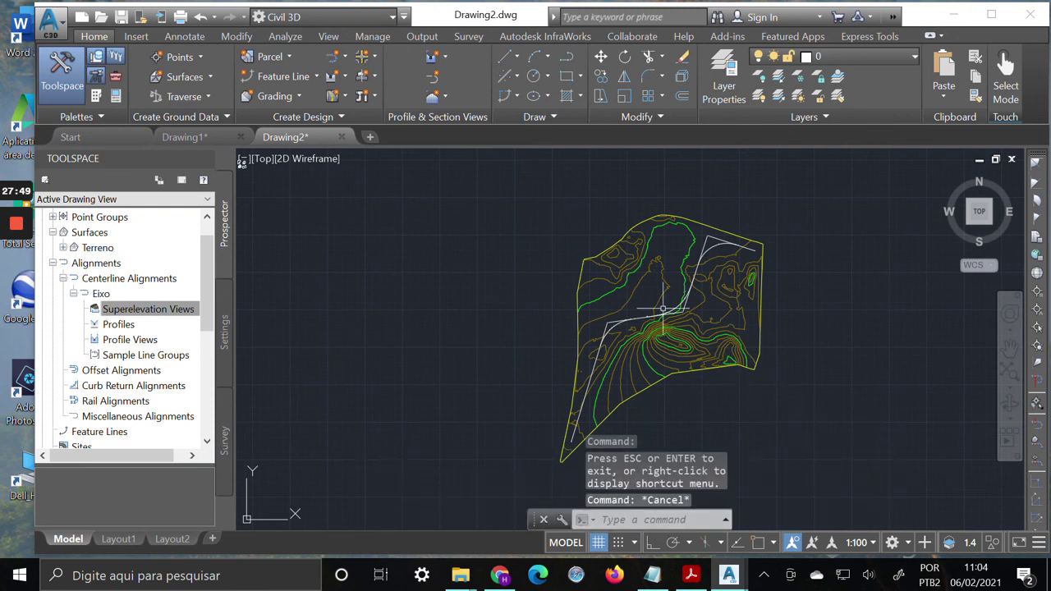
Select alignment Eixo, reopen its layout tools with the Geometry Editor and close them again.
scroll(597, 323, "up", 4)
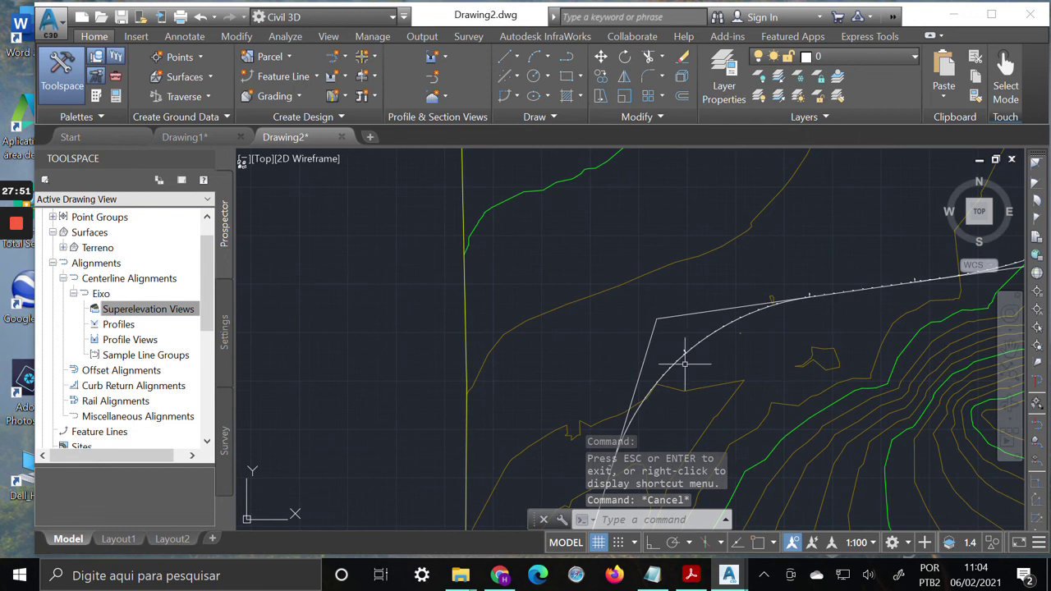
left_click(709, 312)
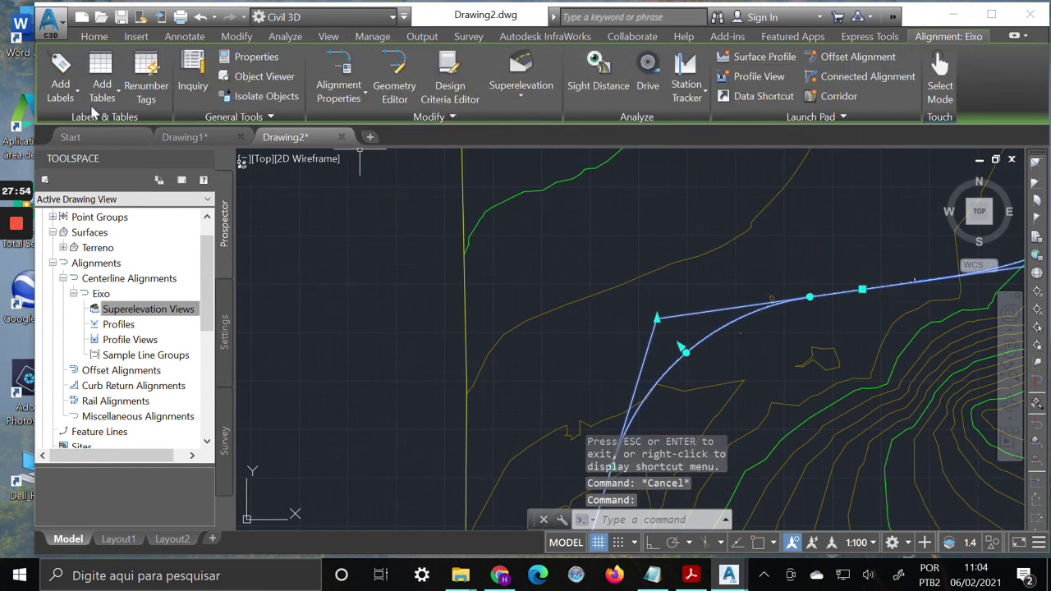
left_click(396, 90)
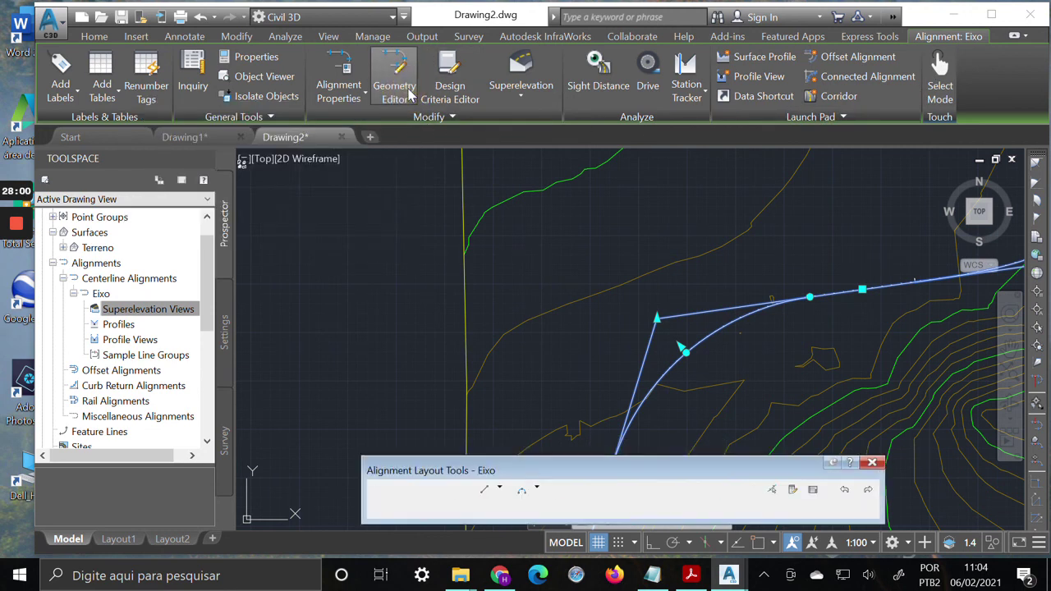
mouse_move(617, 481)
left_mouse_down()
mouse_move(602, 443)
mouse_move(575, 184)
left_mouse_up()
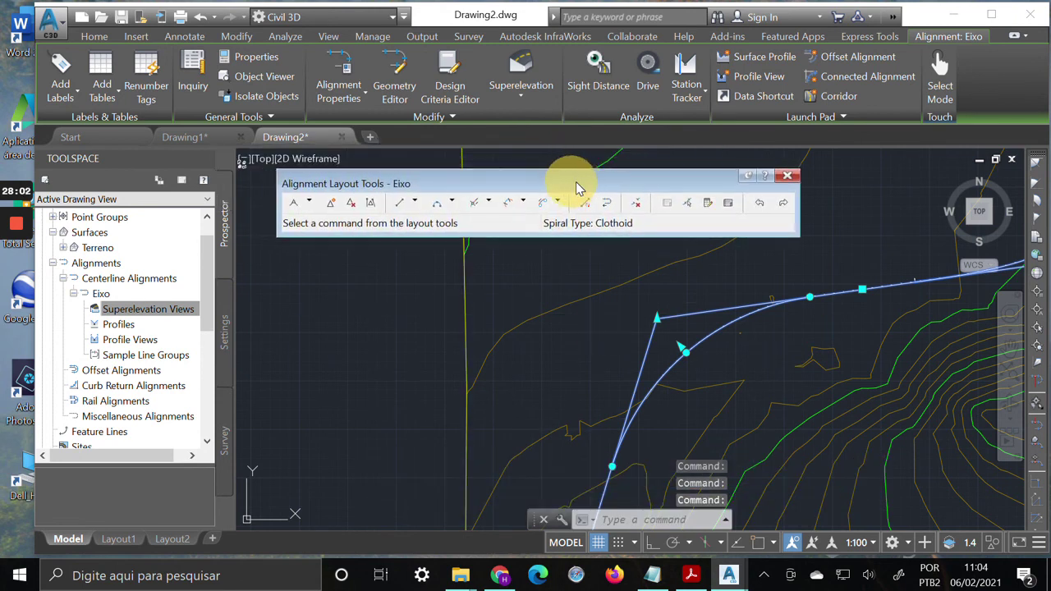
left_click(787, 177)
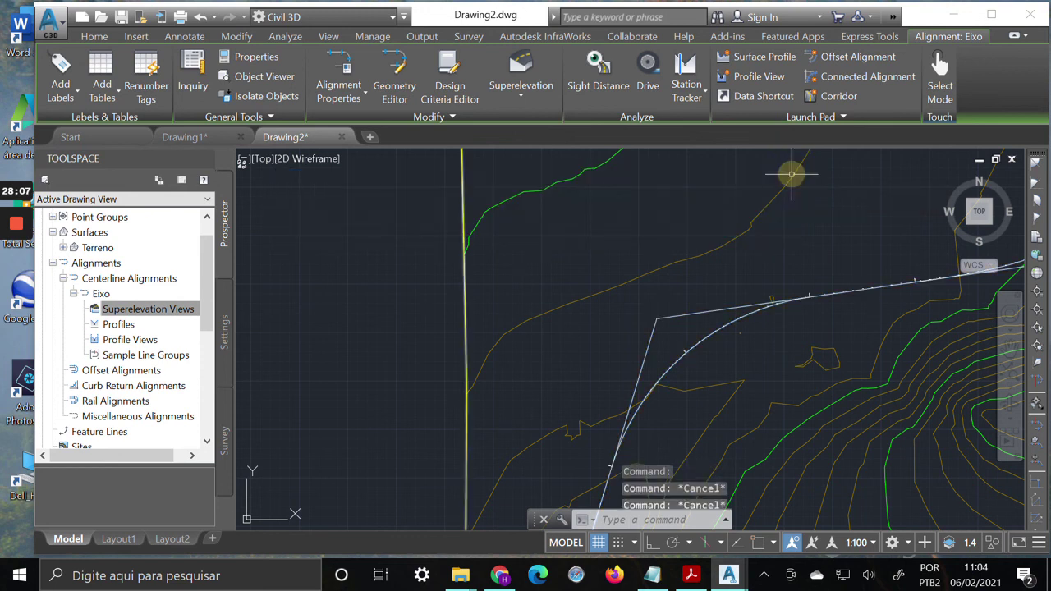
Select alignment Eixo and try stretching the start point of its first curve farther back along the incoming tangent.
left_click(739, 309)
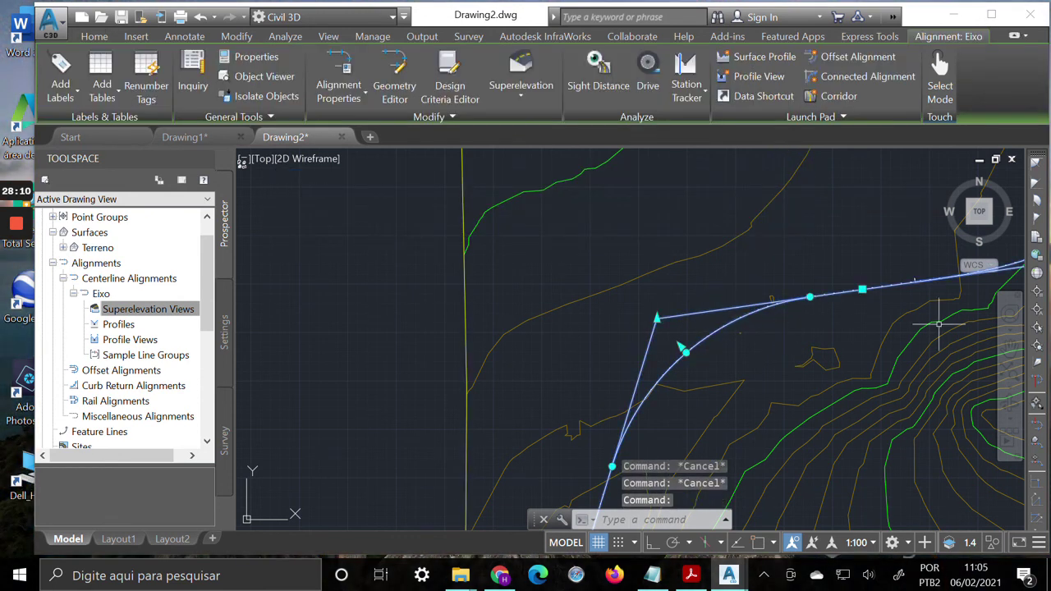
left_click(1009, 340)
mouse_move(926, 347)
left_mouse_down()
mouse_move(591, 321)
mouse_move(618, 250)
left_mouse_up()
right_click(618, 251)
left_click(654, 263)
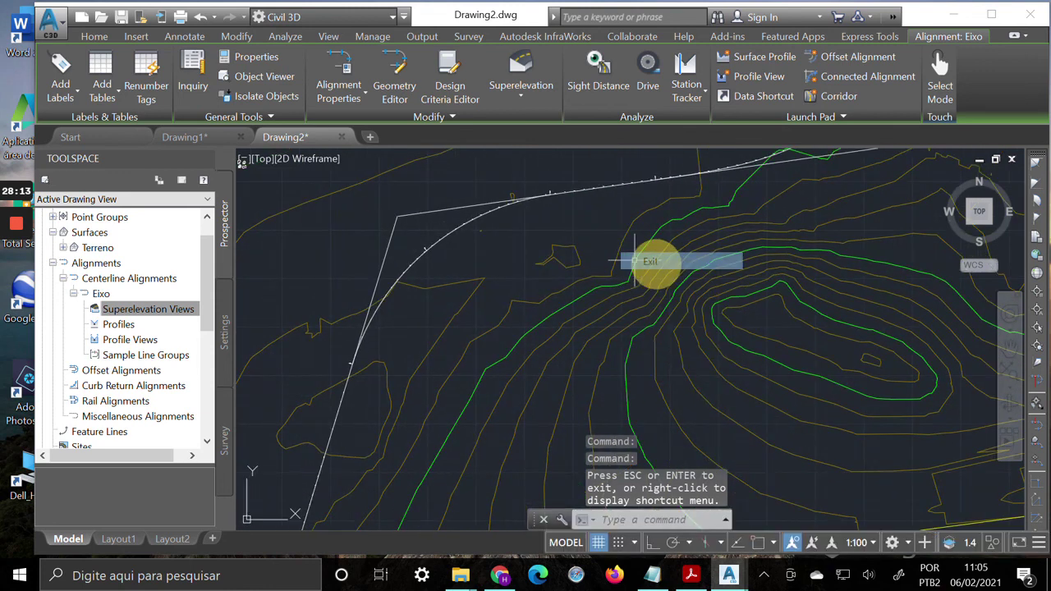
left_click(425, 212)
mouse_move(397, 216)
left_mouse_down()
mouse_move(345, 235)
mouse_move(386, 293)
mouse_move(523, 269)
mouse_move(490, 202)
mouse_move(334, 254)
mouse_move(350, 336)
mouse_move(499, 417)
mouse_move(742, 417)
mouse_move(452, 342)
mouse_move(379, 306)
mouse_move(389, 211)
mouse_move(632, 201)
mouse_move(375, 206)
mouse_move(392, 203)
mouse_move(398, 217)
left_mouse_up()
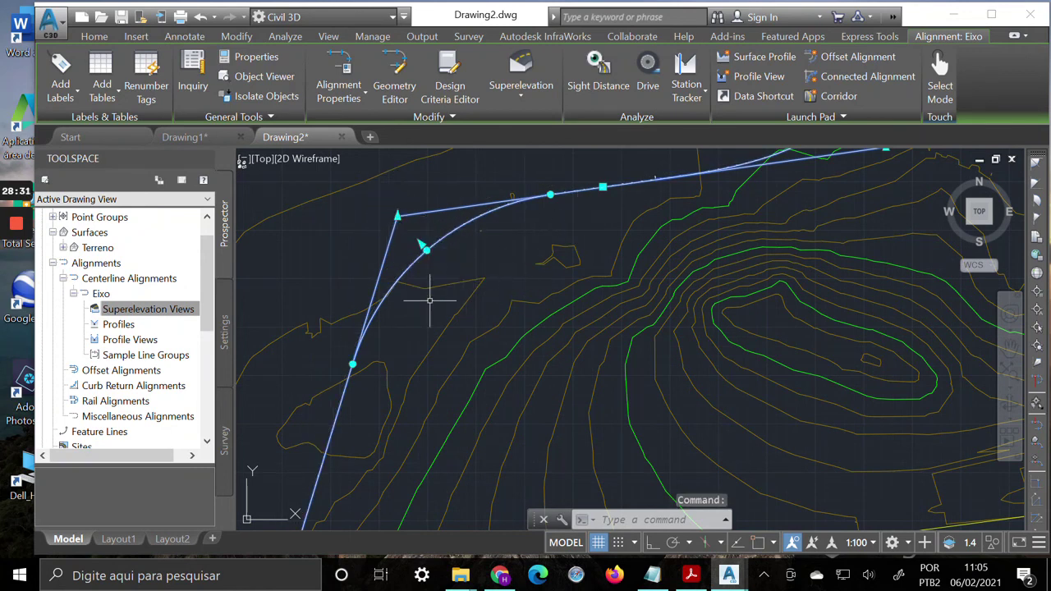
left_click(353, 364)
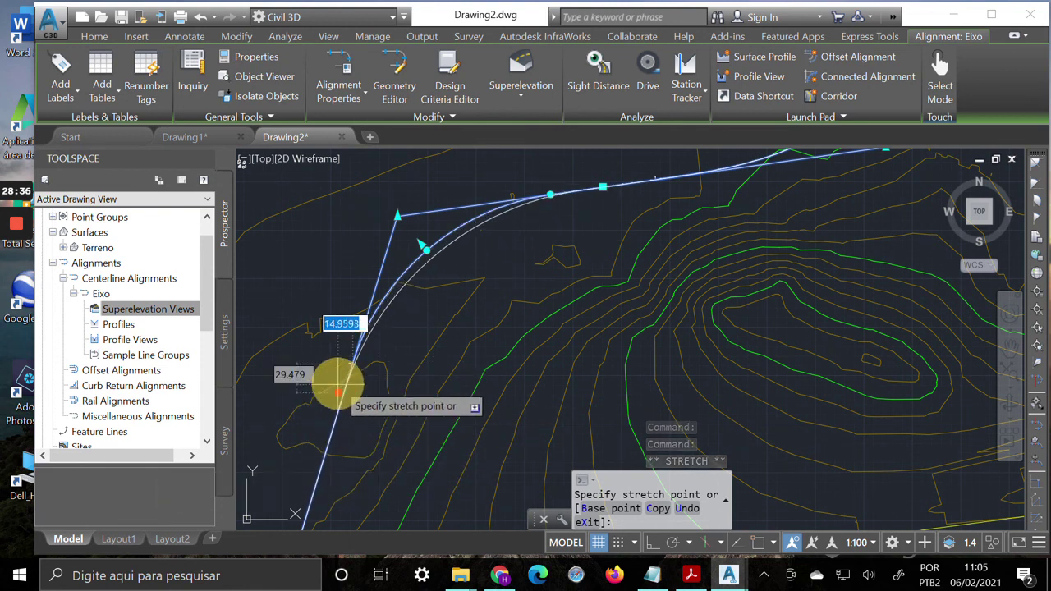
key("Escape")
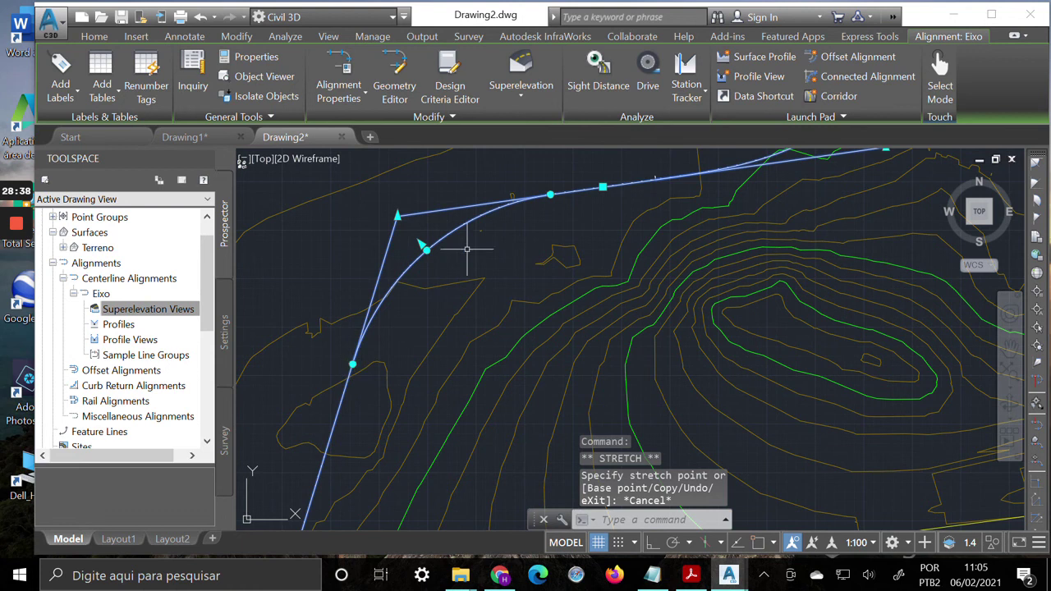
Show the whole terrain with the complete alignment and clear the selection.
scroll(622, 232, "down", 8)
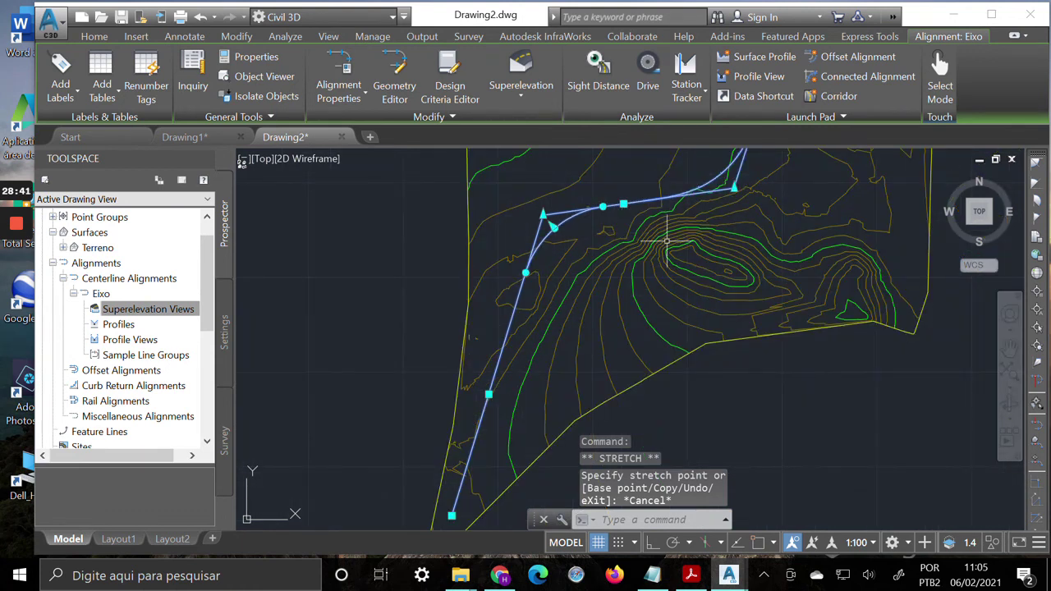
left_click(1010, 346)
mouse_move(777, 263)
left_mouse_down()
mouse_move(605, 300)
mouse_move(615, 323)
left_mouse_up()
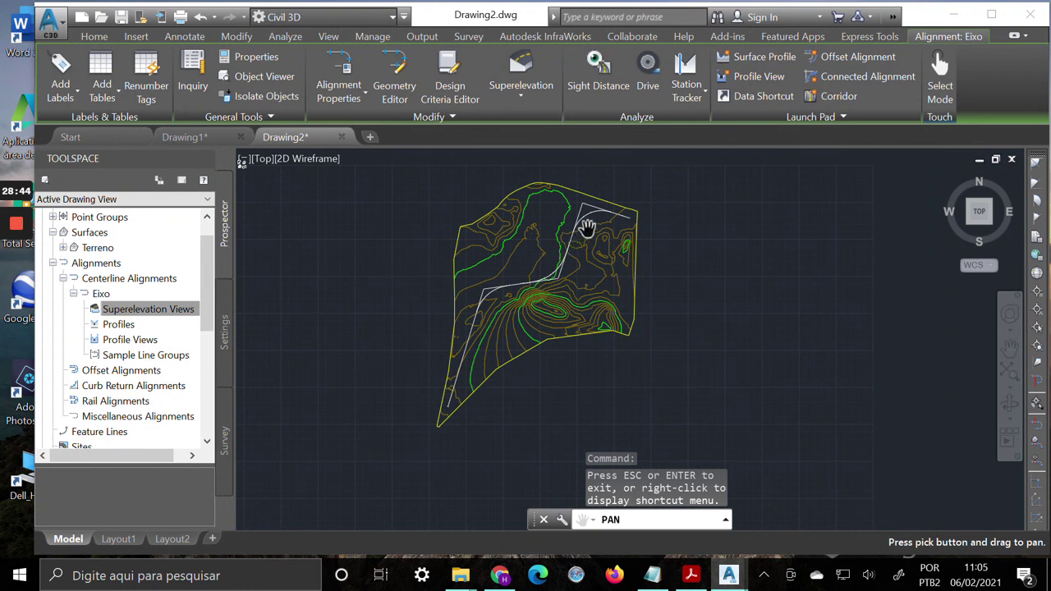
key("Escape")
key("Escape")
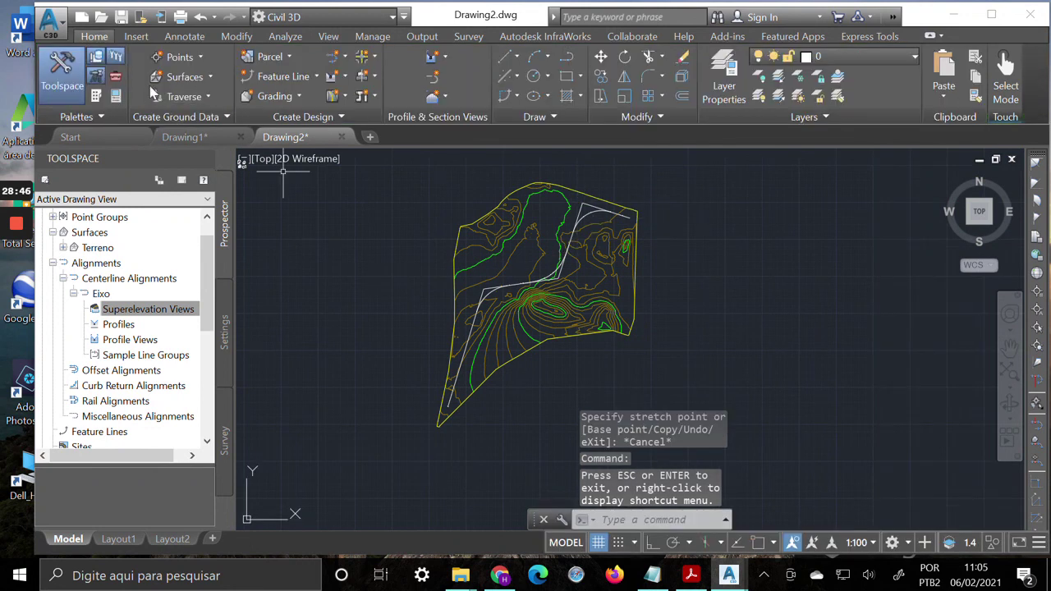
Start saving the drawing as a new DWG and browse to the folder CAMARO\IF-PI\EAD_IFPI_Online\Curso_Tec_Estradas\2020_2\Dis_IAE_II_C3D.
left_click(63, 22)
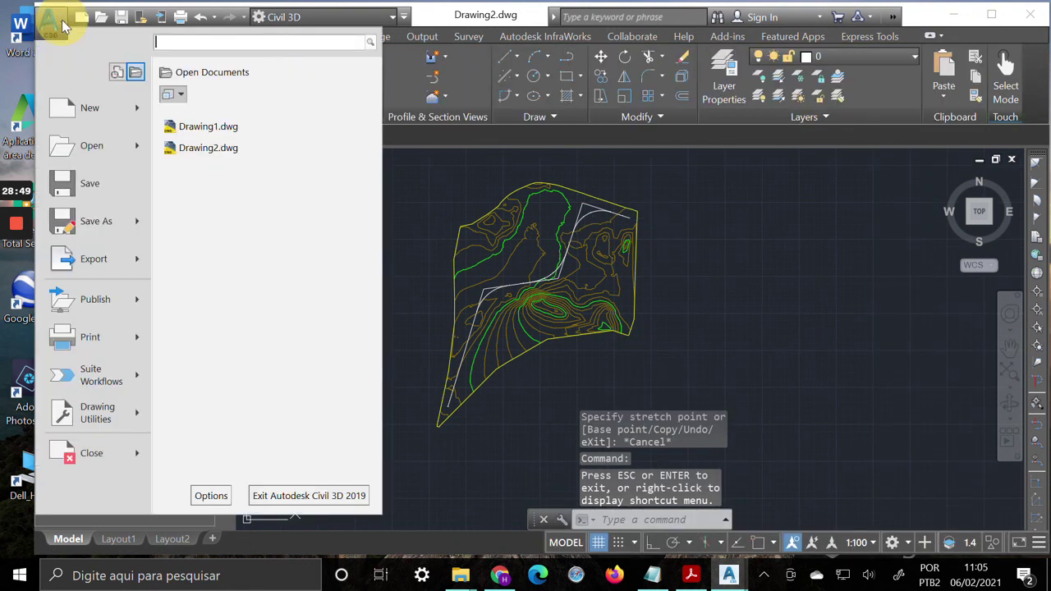
mouse_move(136, 226)
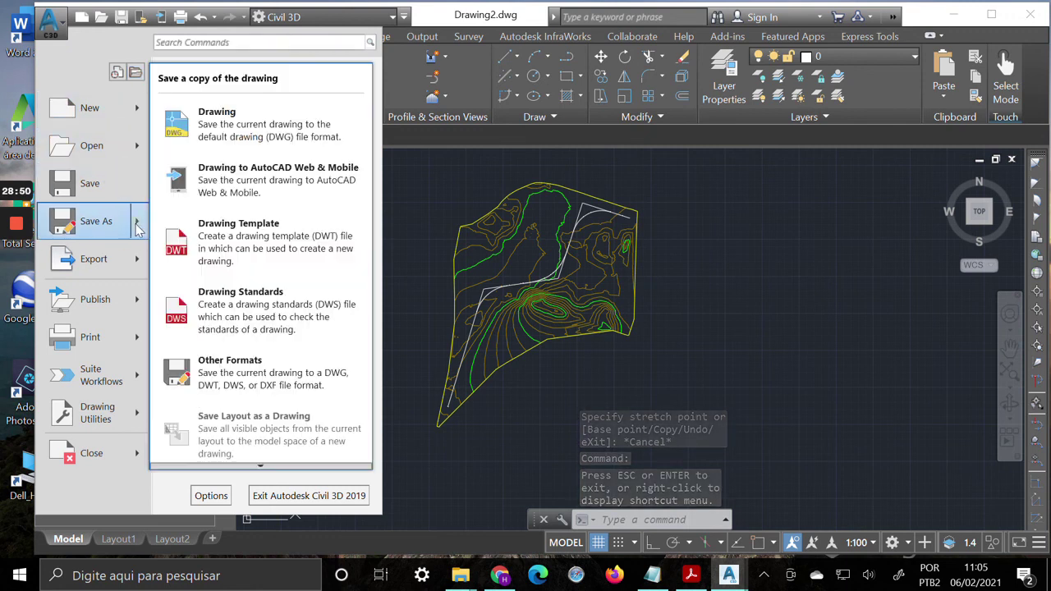
left_click(247, 116)
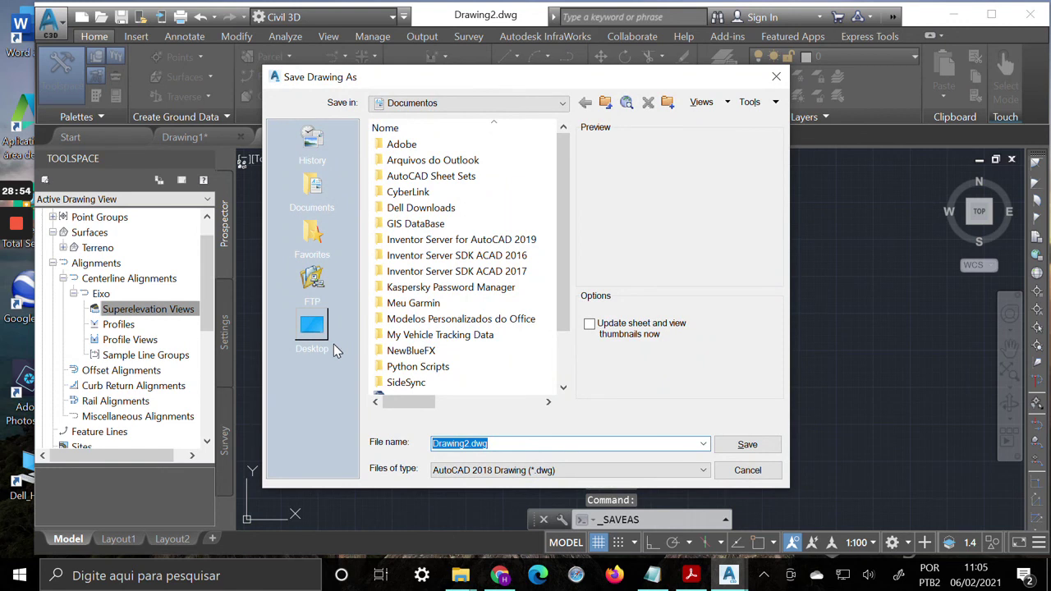
left_click(332, 345)
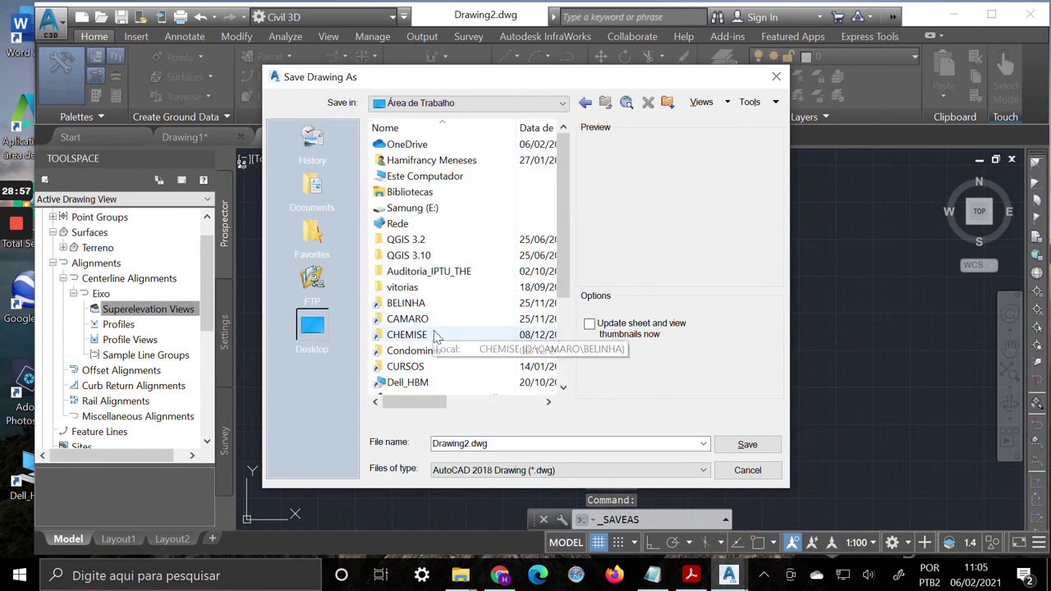
left_click(434, 367)
scroll(438, 367, "down", 1)
double_click(428, 379)
double_click(456, 333)
double_click(449, 164)
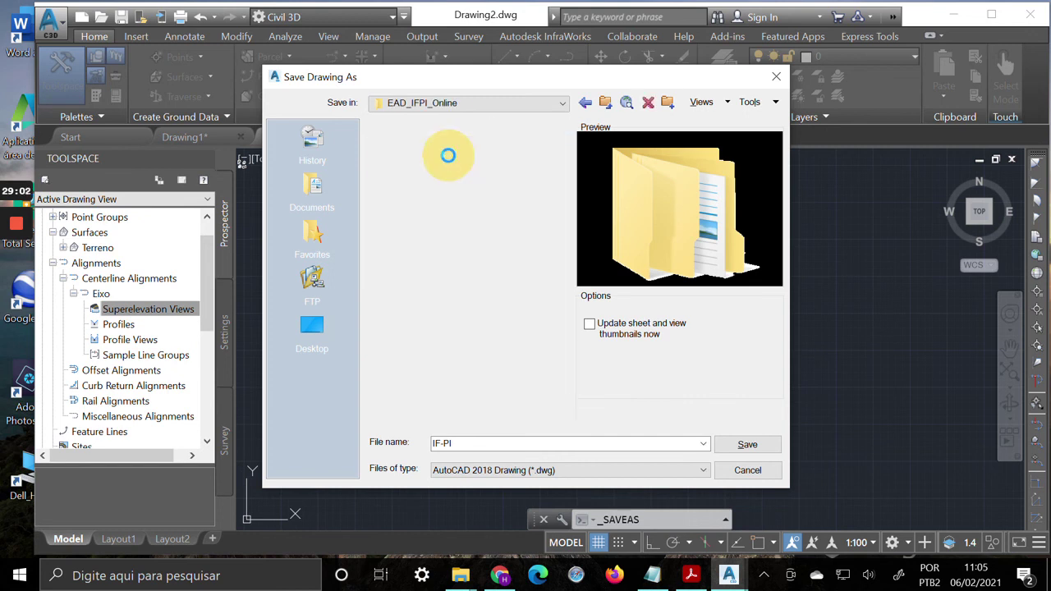
double_click(435, 162)
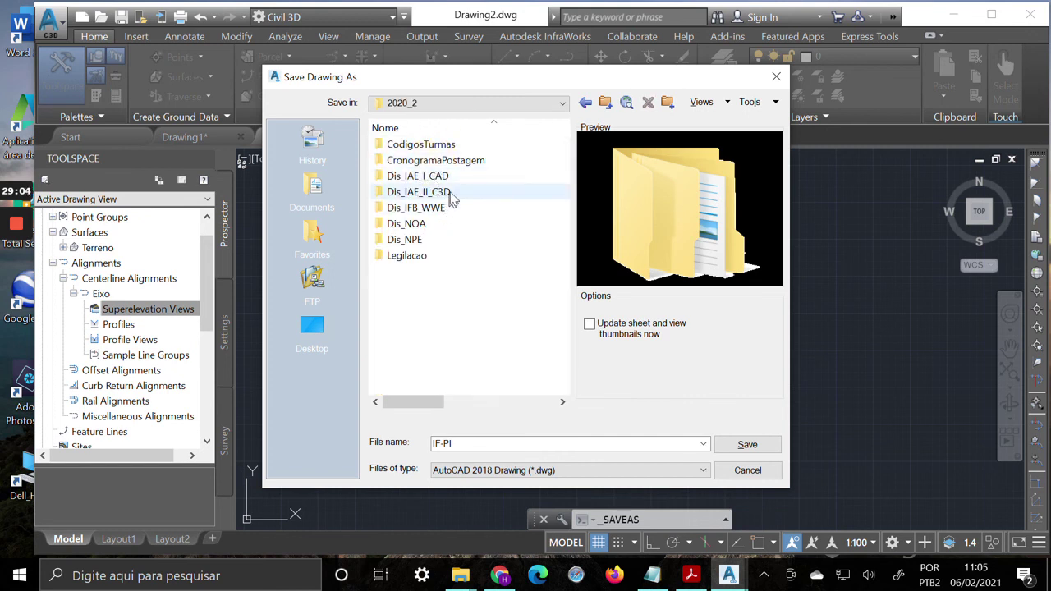
double_click(450, 191)
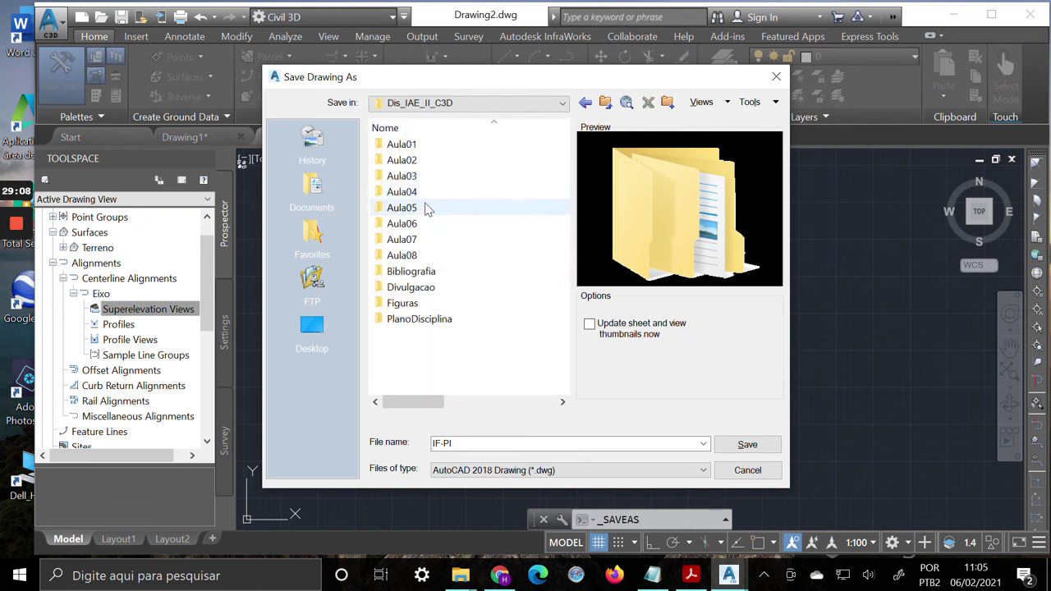
Save the drawing in the Aula04 folder as ProjFzdReal_Alinhamentomhorizontal, replacing the existing file.
double_click(427, 208)
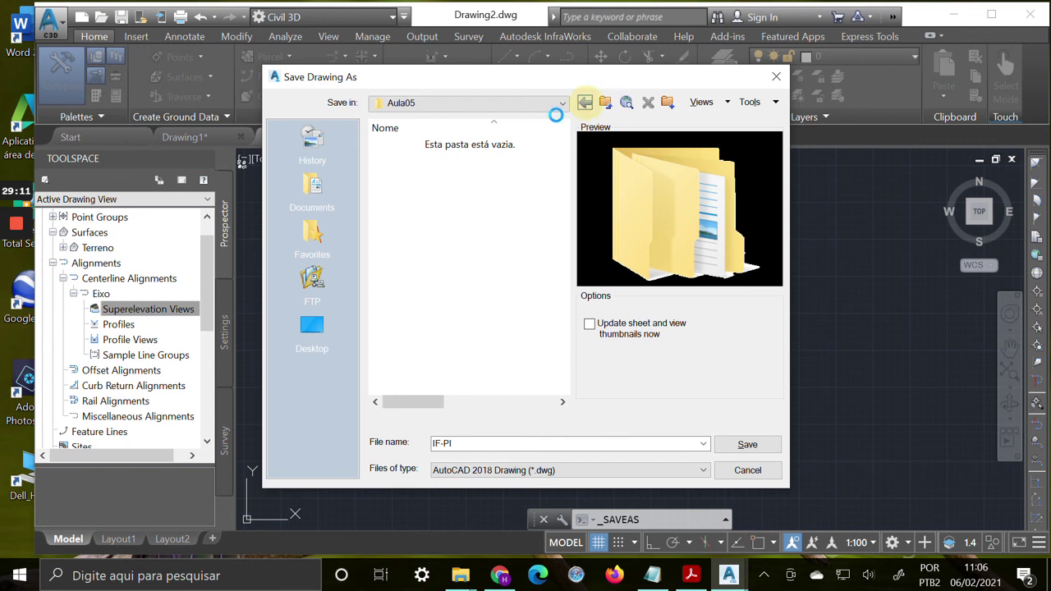
left_click(584, 101)
double_click(418, 195)
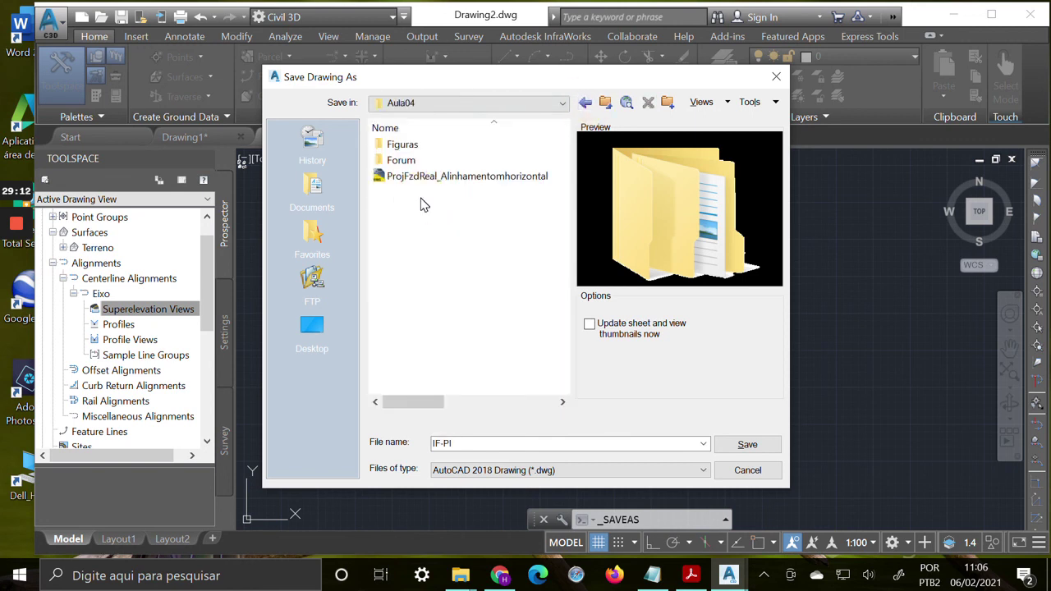
left_click(459, 176)
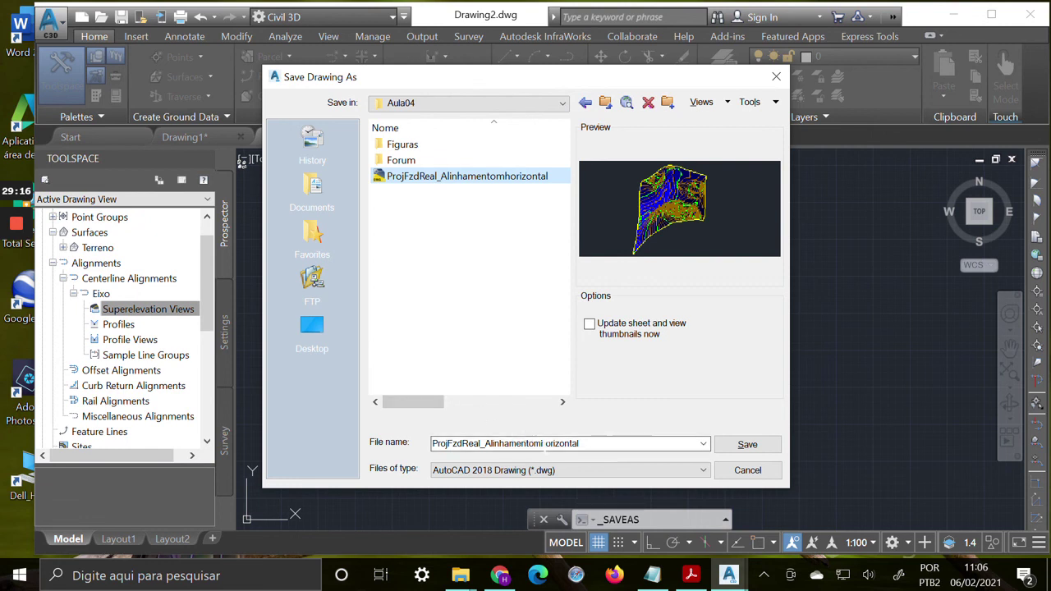
left_click(747, 445)
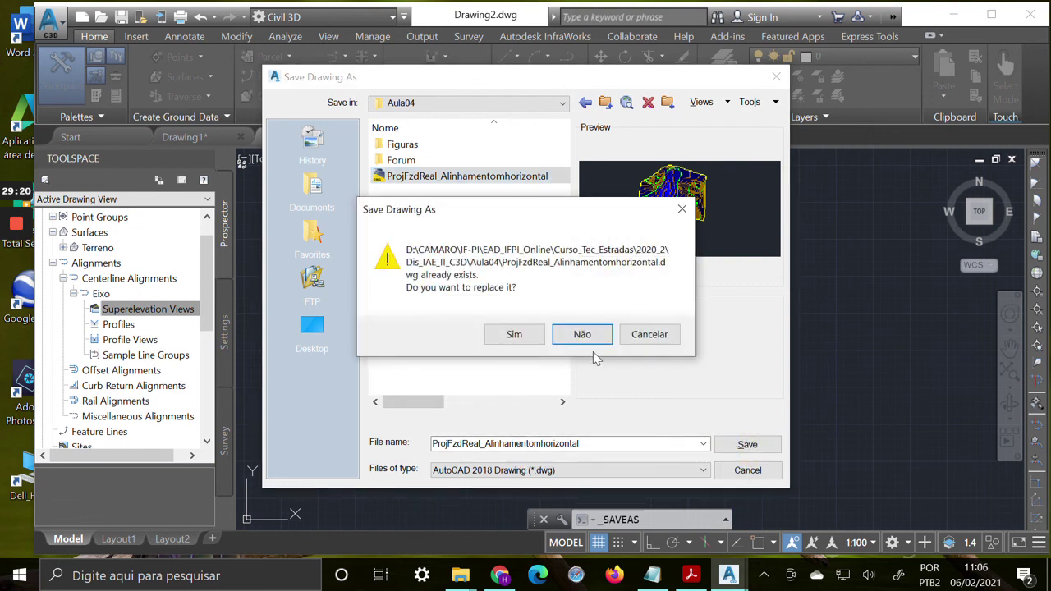
left_click(515, 335)
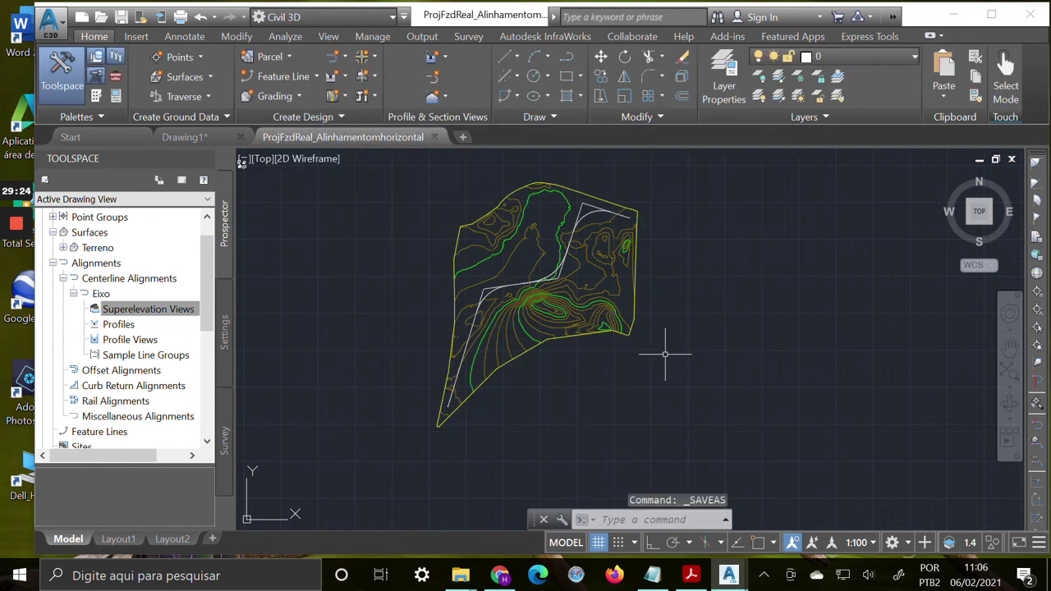
key("Escape")
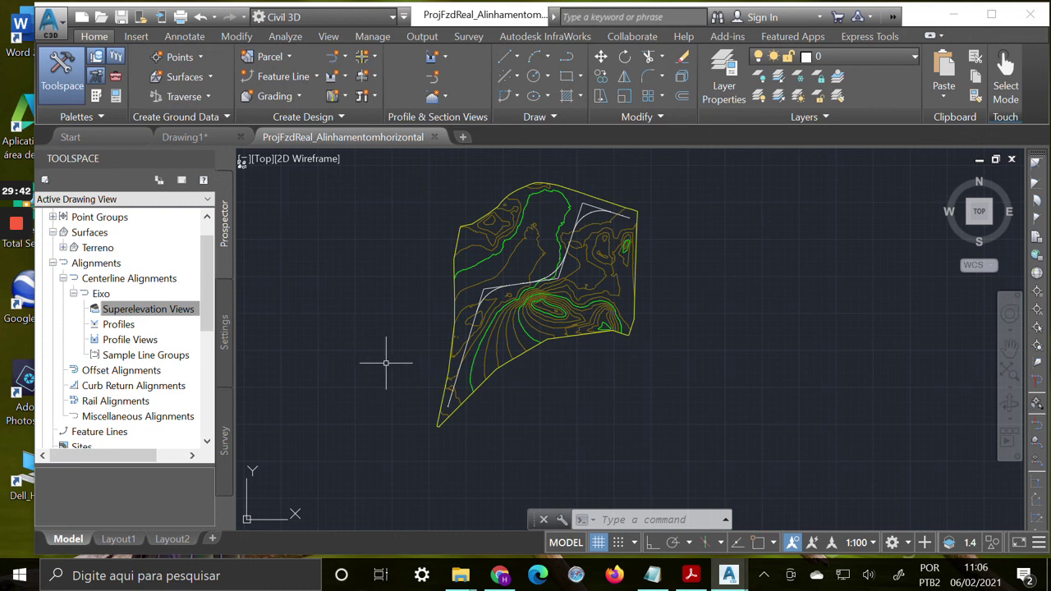
mouse_move(16, 242)
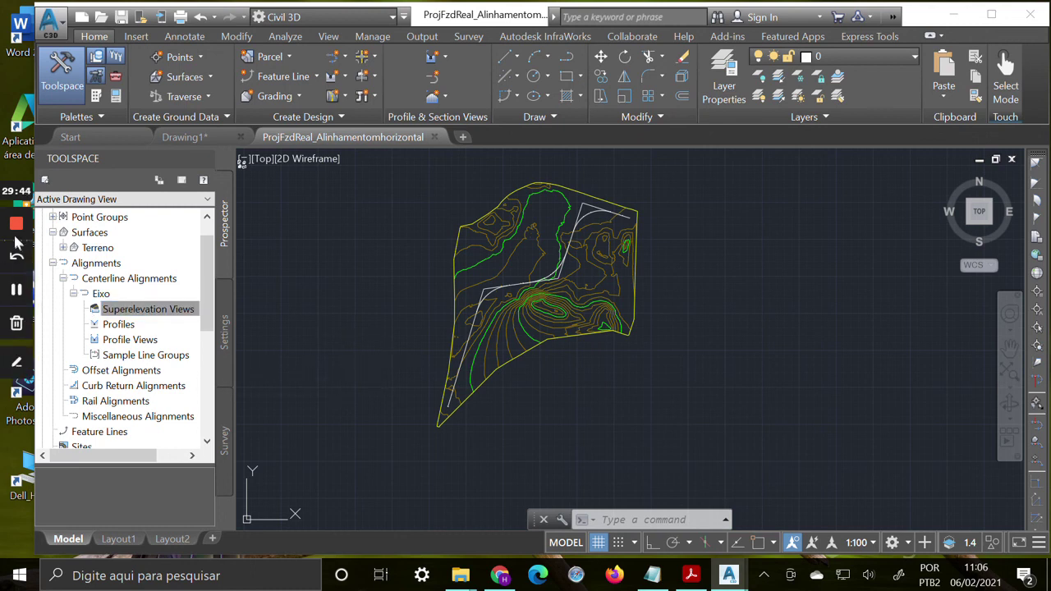